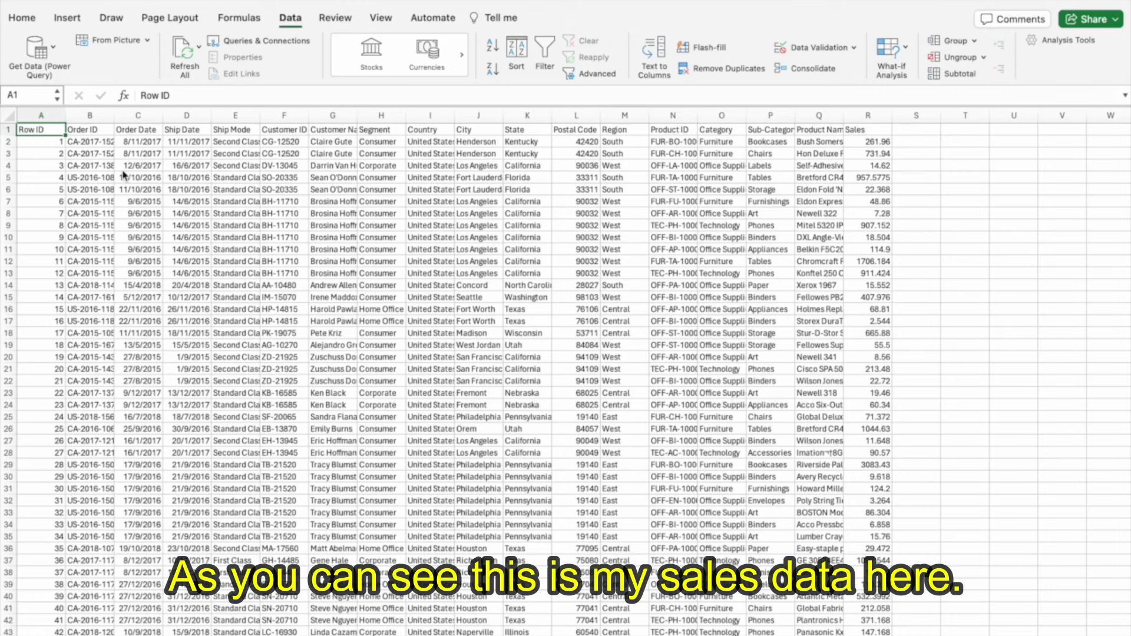
Review the columns of the raw sales data, from Order ID and Order Date through Product Name and Sales.
left_click(89, 116)
left_click(142, 115)
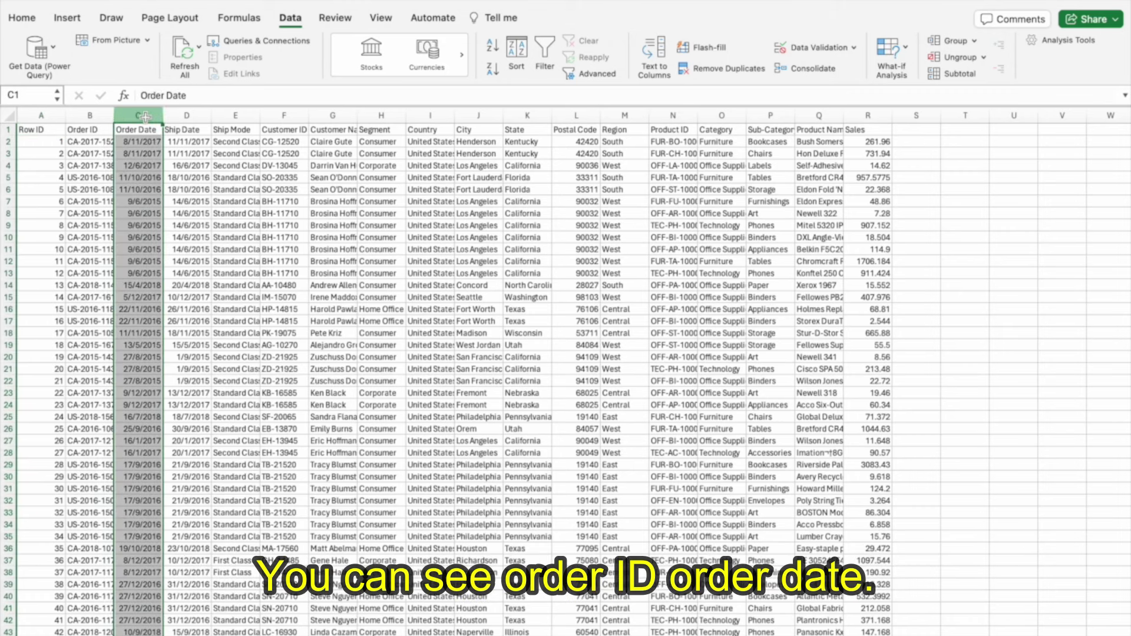
left_click(180, 115)
left_click(235, 116)
left_click(291, 115)
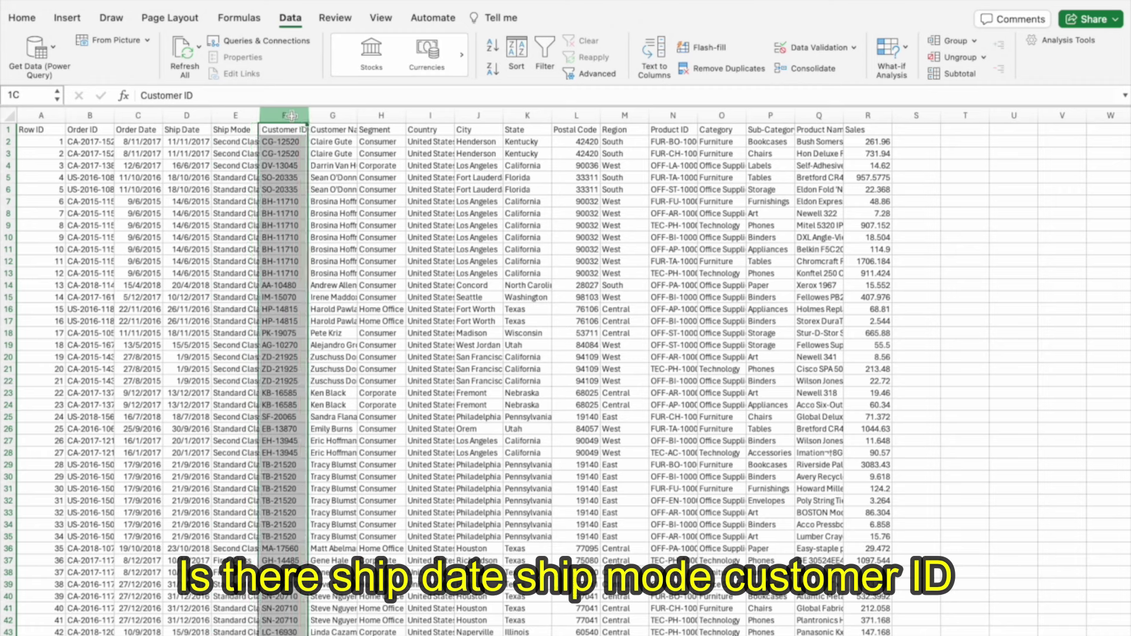
left_click(394, 109)
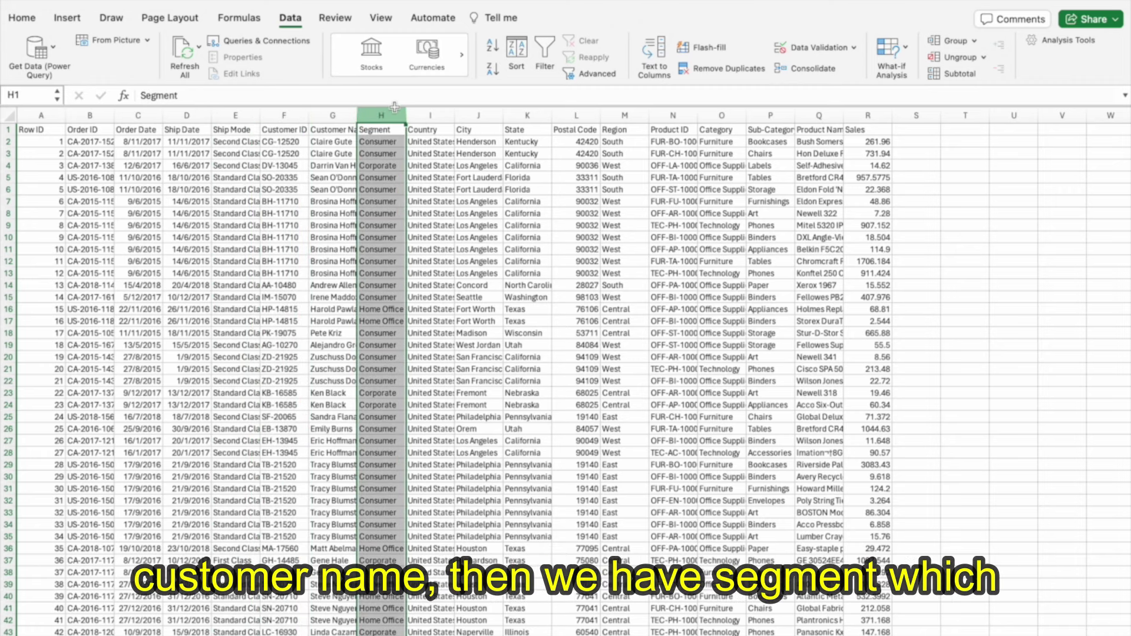
left_click(428, 116)
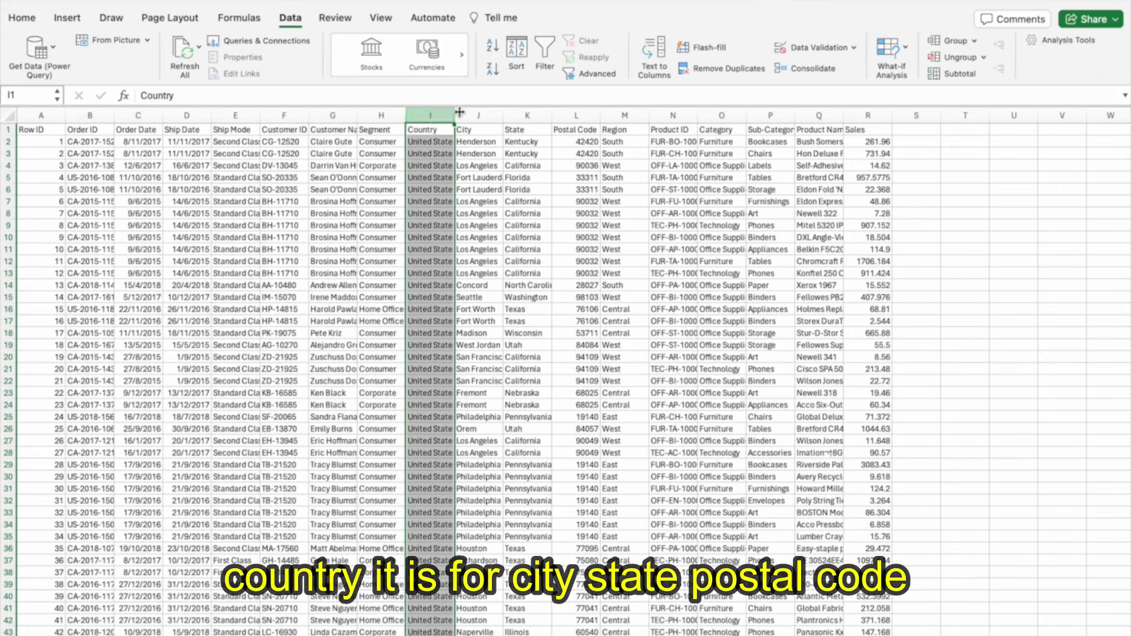
left_click(478, 116)
left_click(527, 116)
left_click(571, 114)
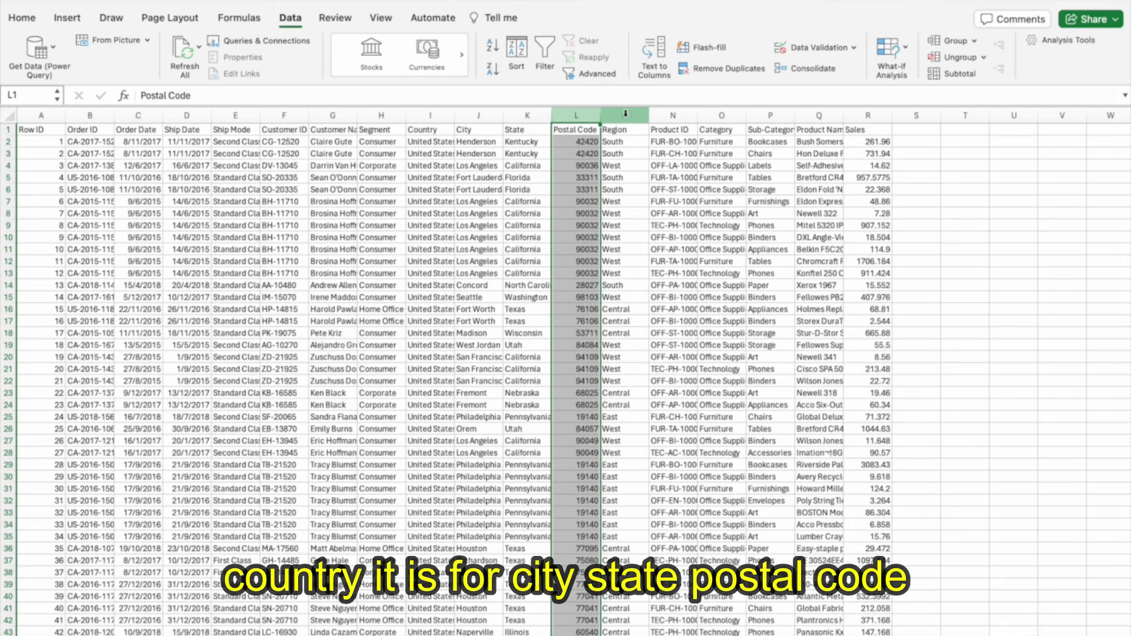
left_click(624, 116)
left_click(675, 112)
left_click(721, 115)
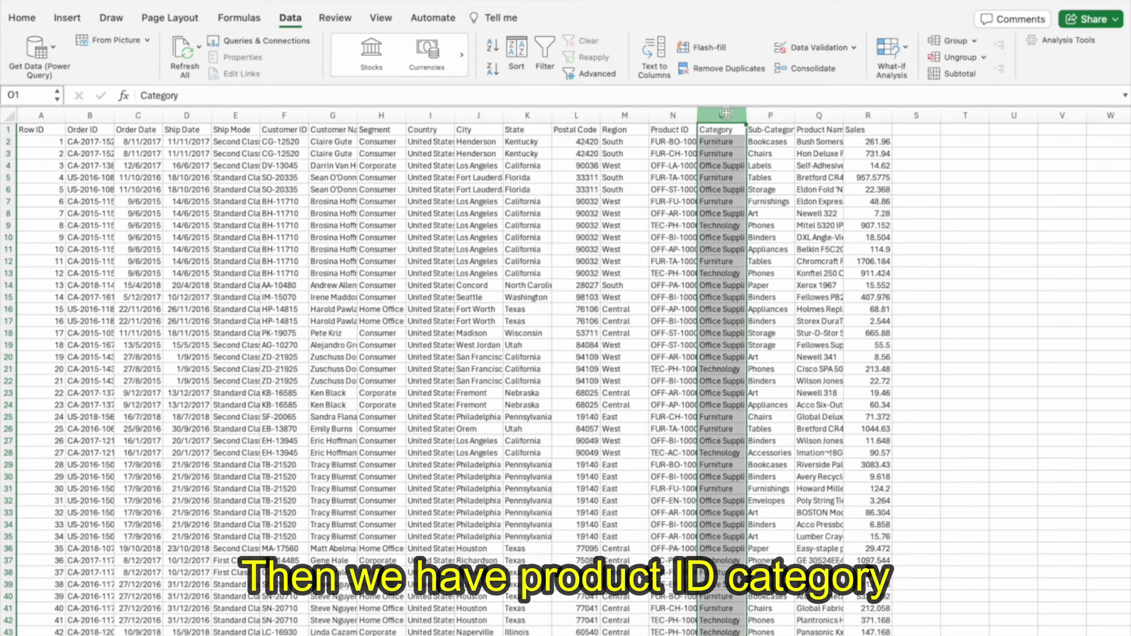
left_click(770, 115)
left_click(811, 113)
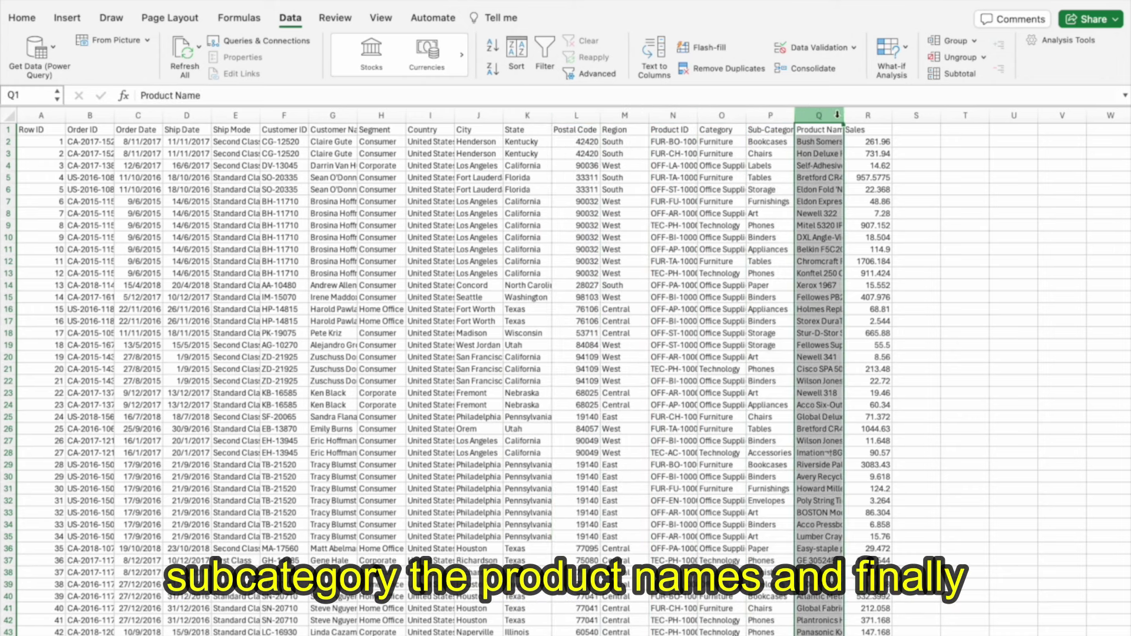
left_click(861, 115)
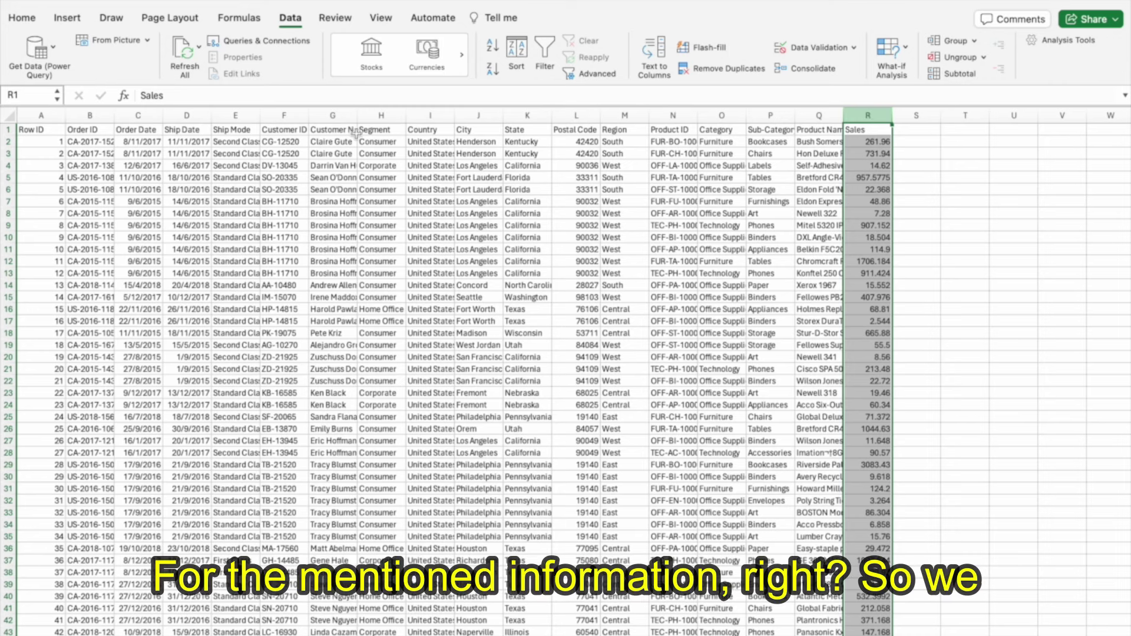
left_click(10, 115)
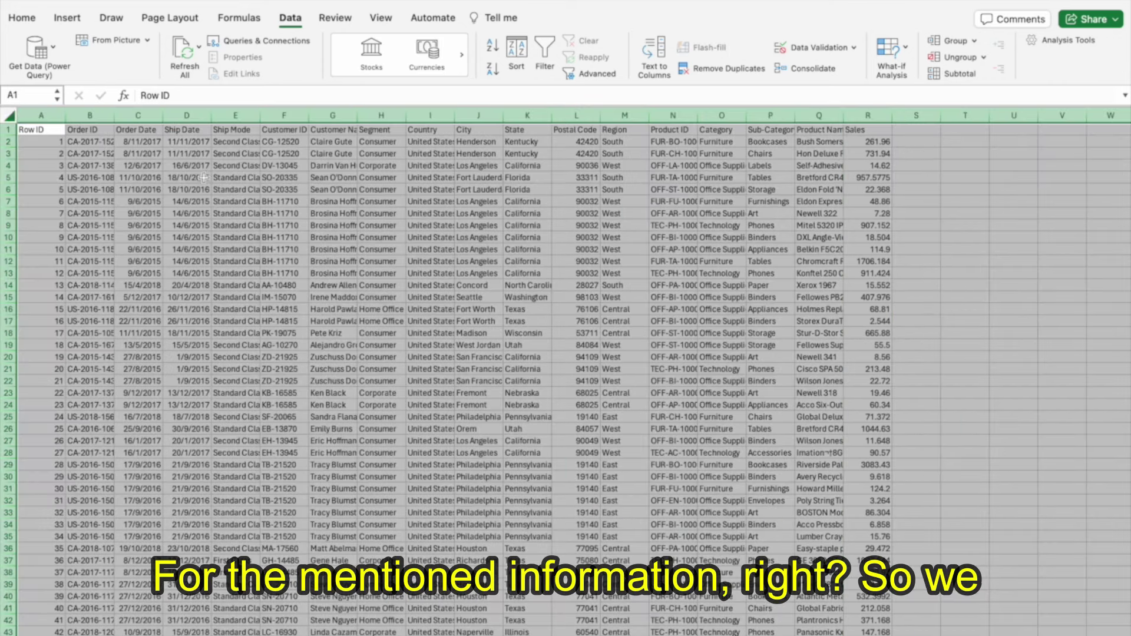
left_click(226, 191)
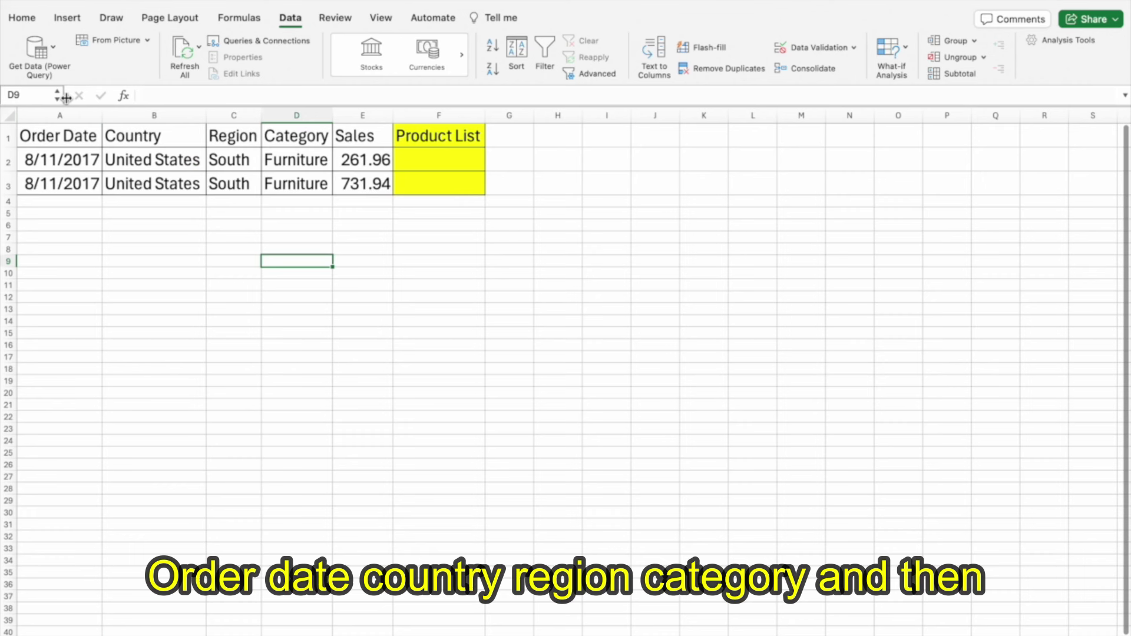
Review the columns required in the output table: Order Date, Country, Region, Category, Sales and Product List.
left_click(60, 116)
left_click(135, 115)
left_click(233, 115)
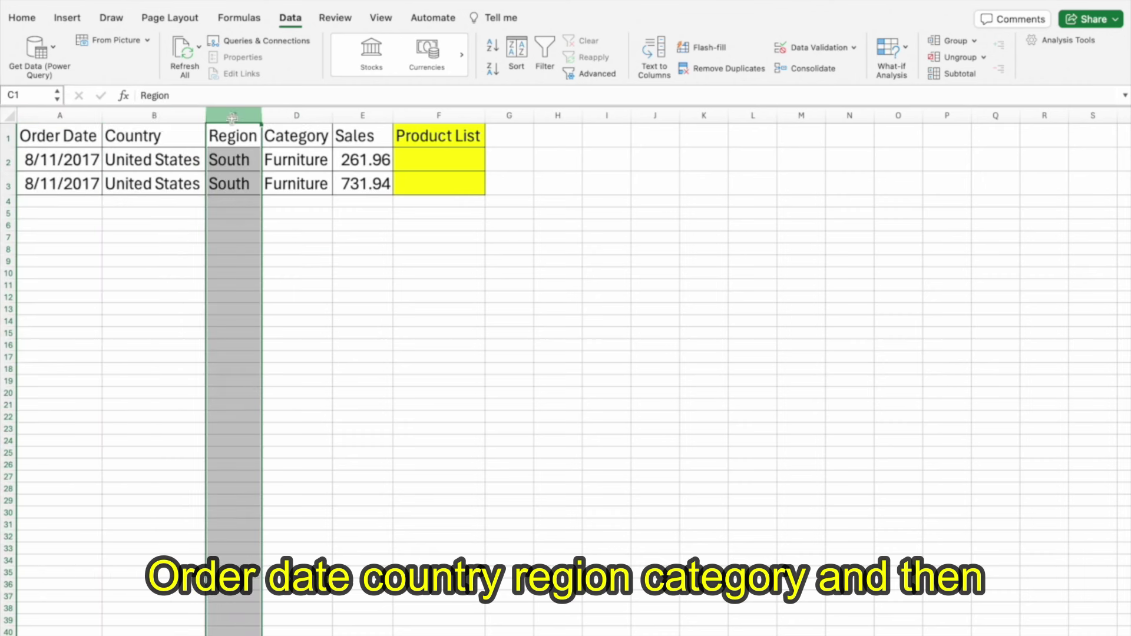
left_click(300, 116)
left_click(355, 116)
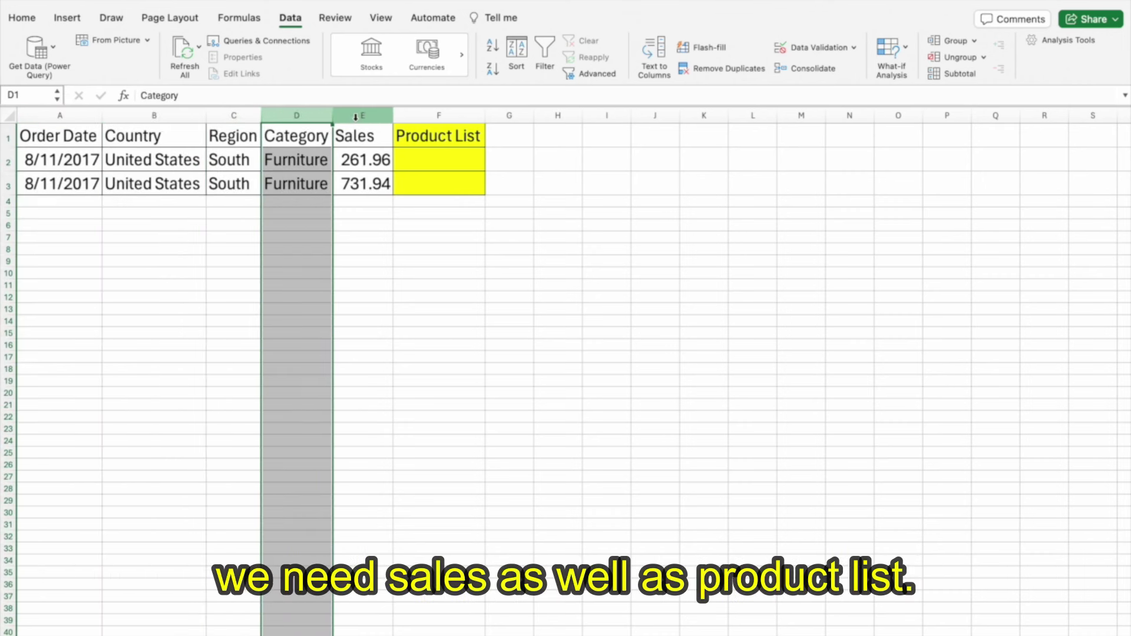
left_click(439, 116)
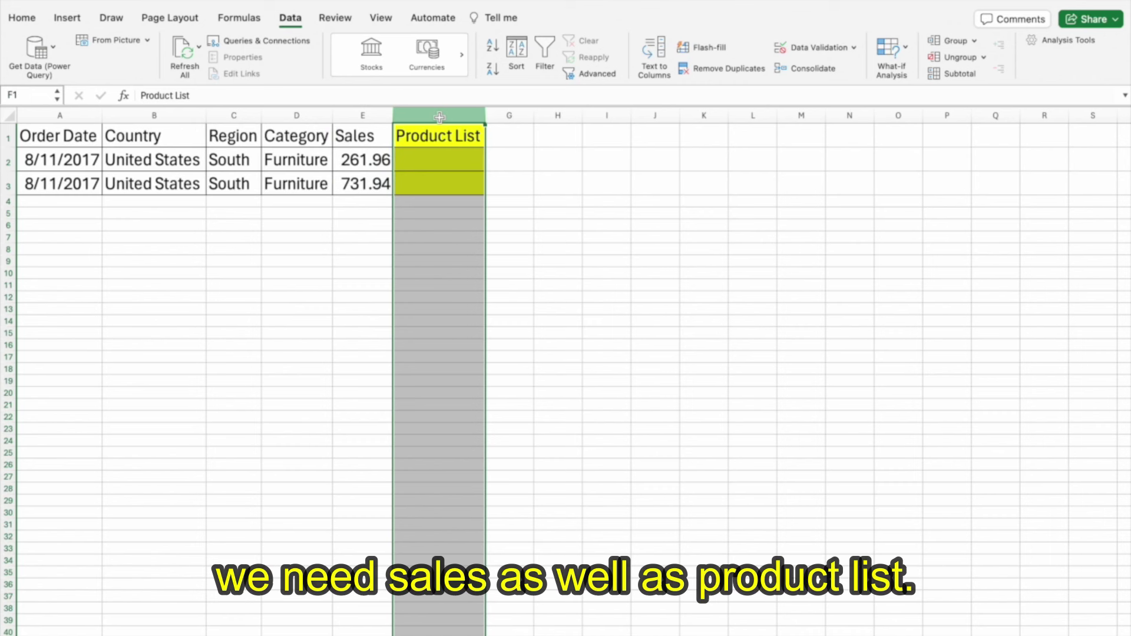
Examine the first sample row of the output table, cell by cell from Order Date to the empty Product List cell.
left_click(75, 156)
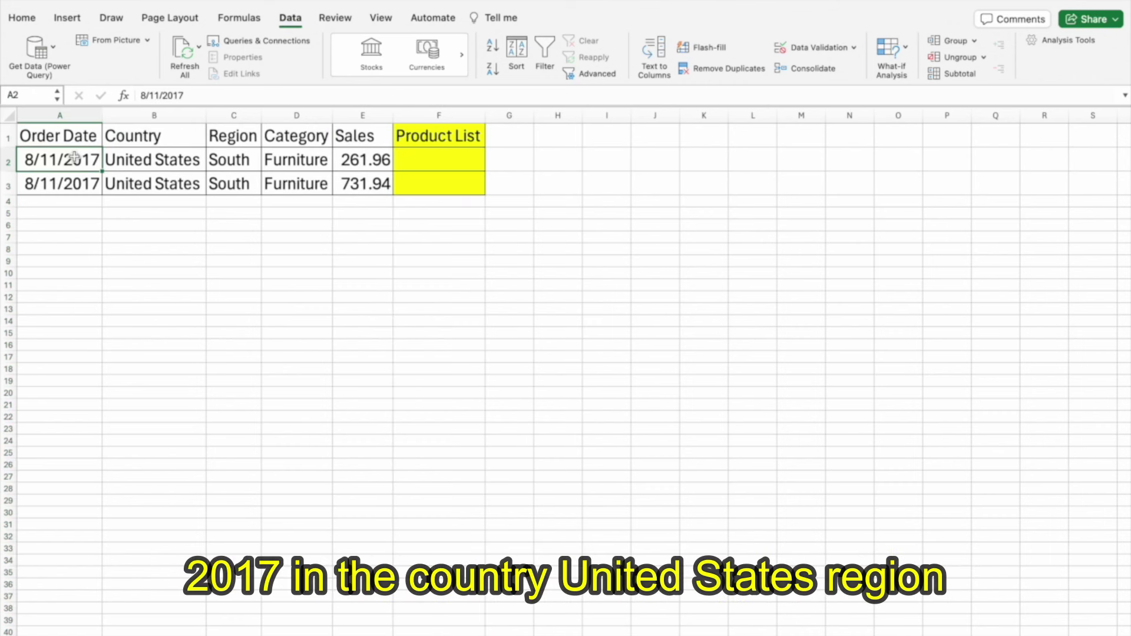
left_click(179, 165)
left_click(232, 162)
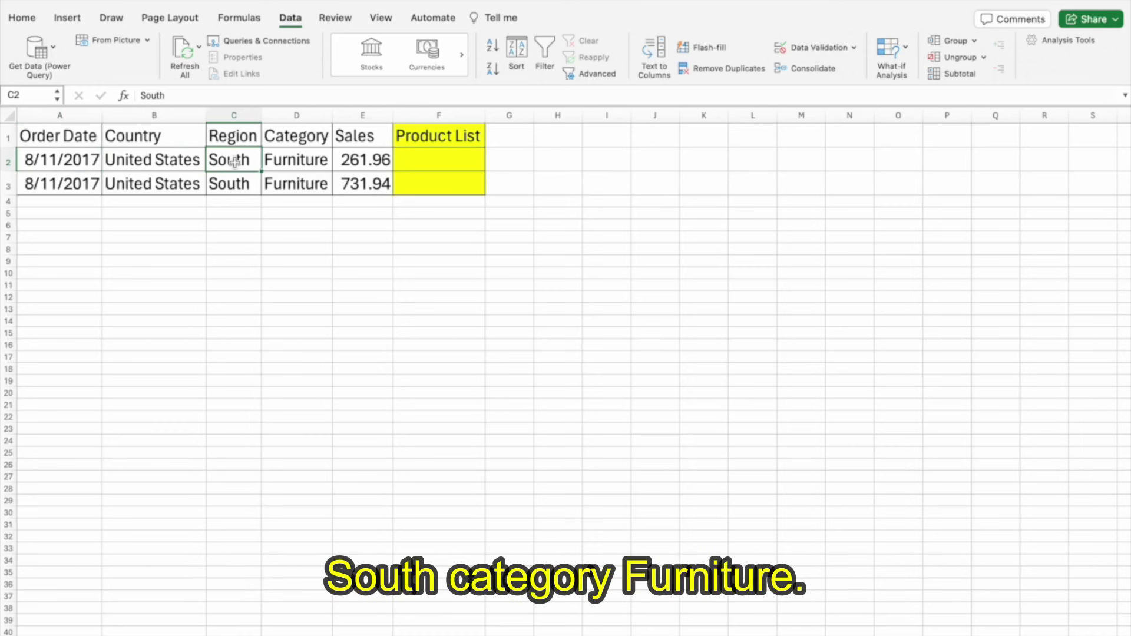
left_click(305, 156)
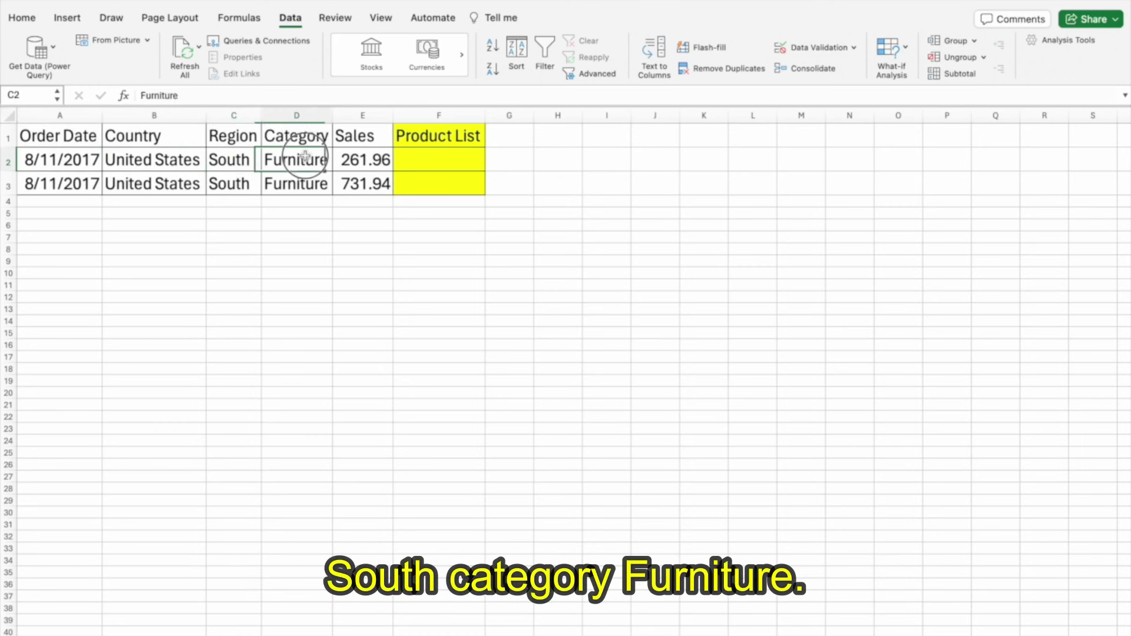
left_click(382, 160)
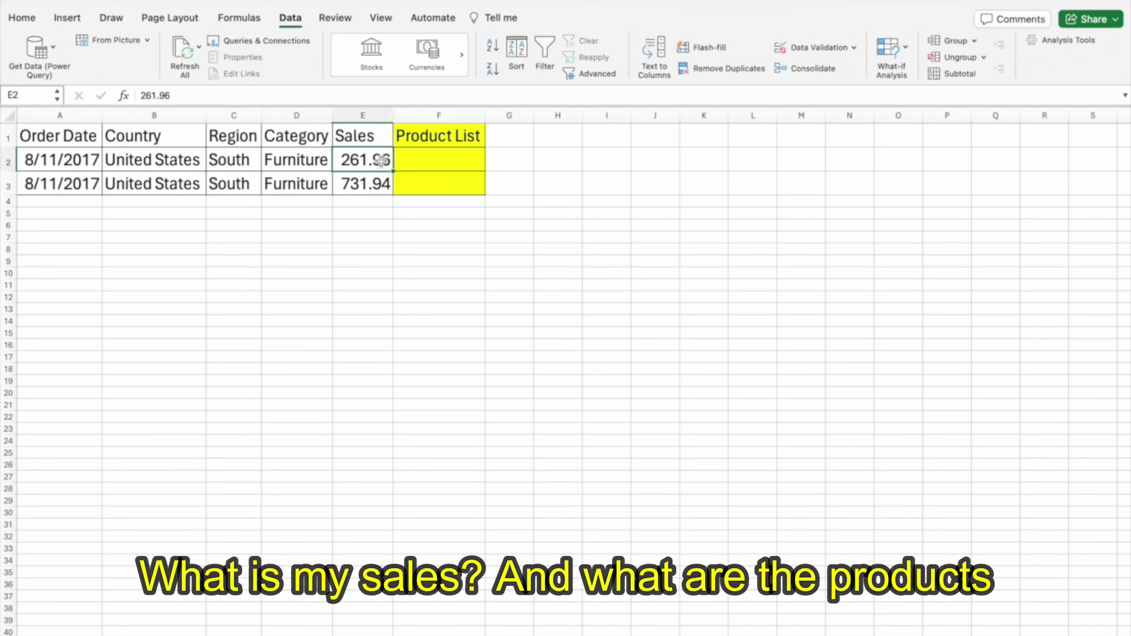
left_click(423, 157)
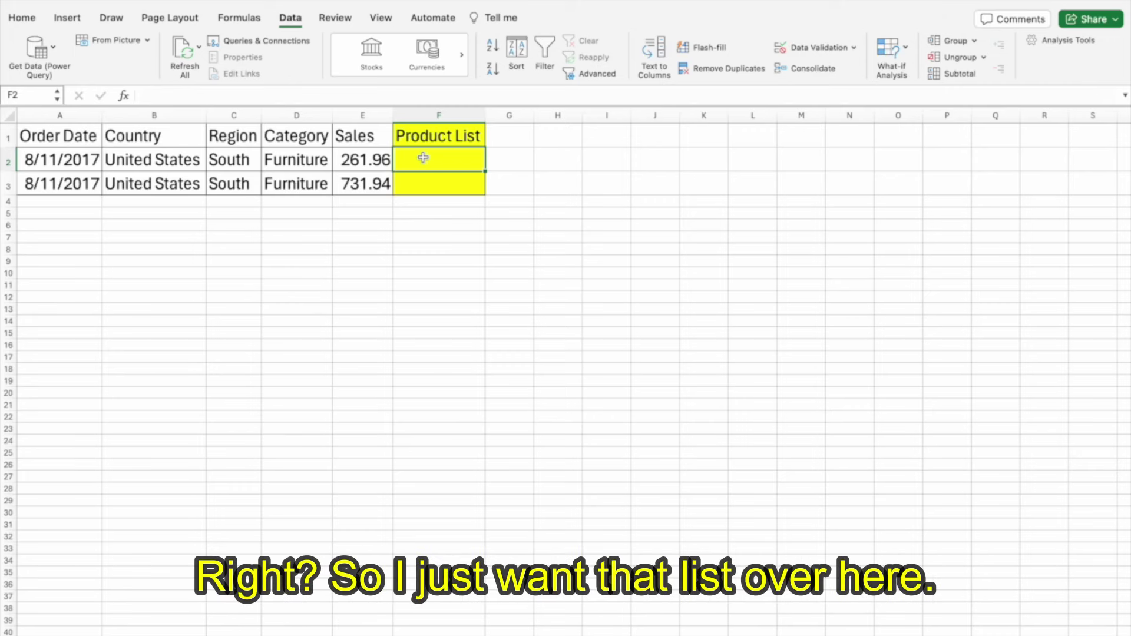
From the raw sales data sheet, import train.csv as a Text/CSV source and open it for transformation in an enlarged Power Query Editor.
key("ctrl+Page_Up")
left_click(462, 224)
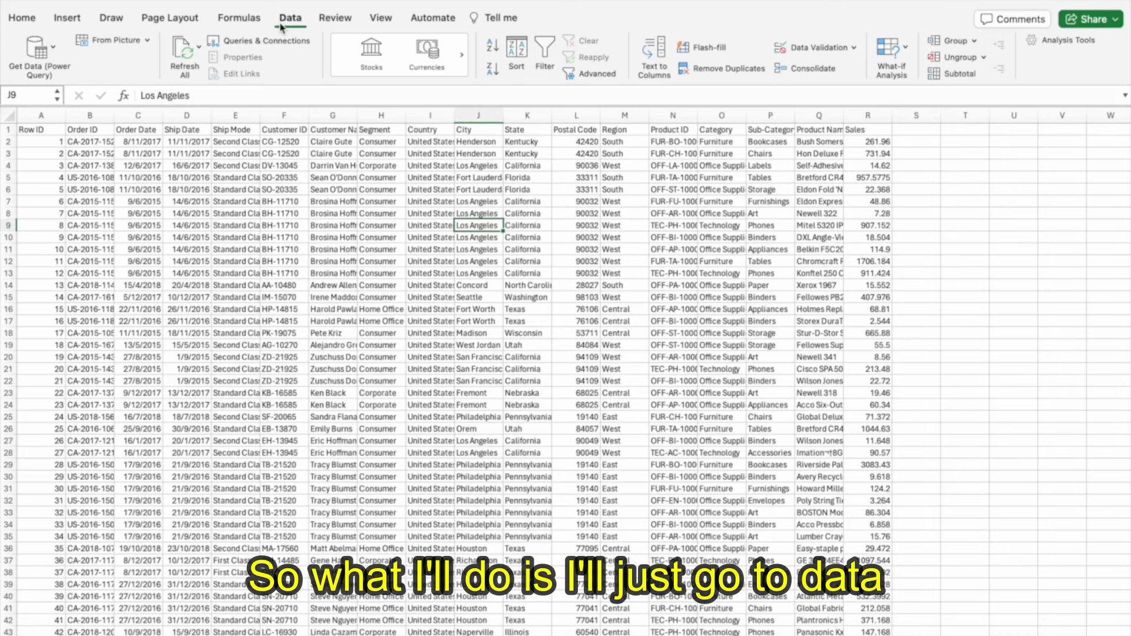
left_click(36, 50)
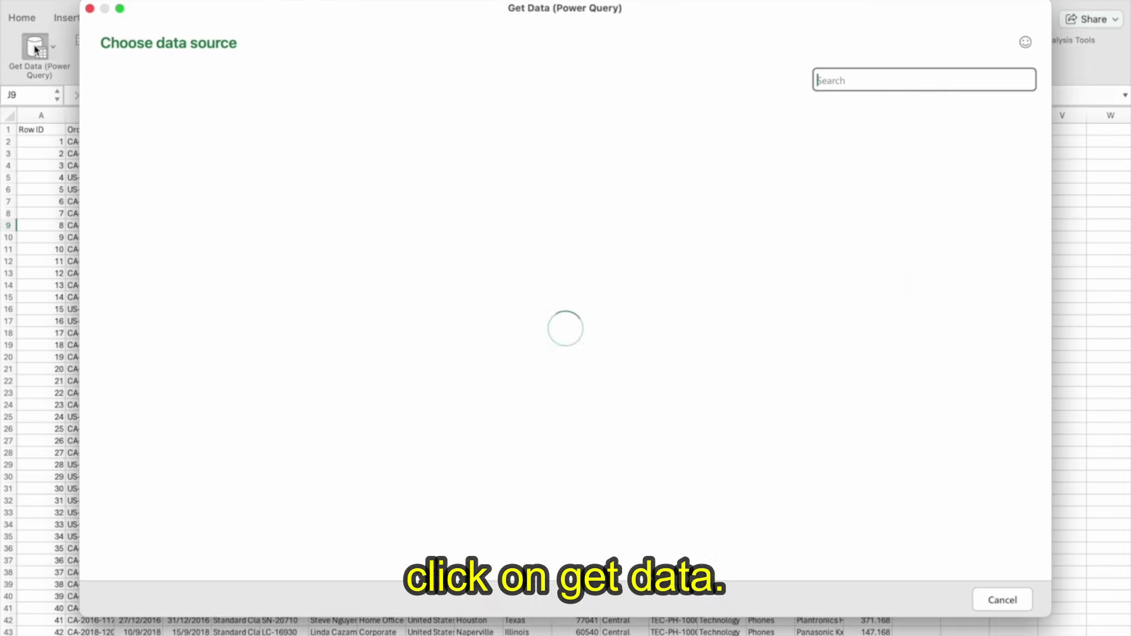
left_click(422, 201)
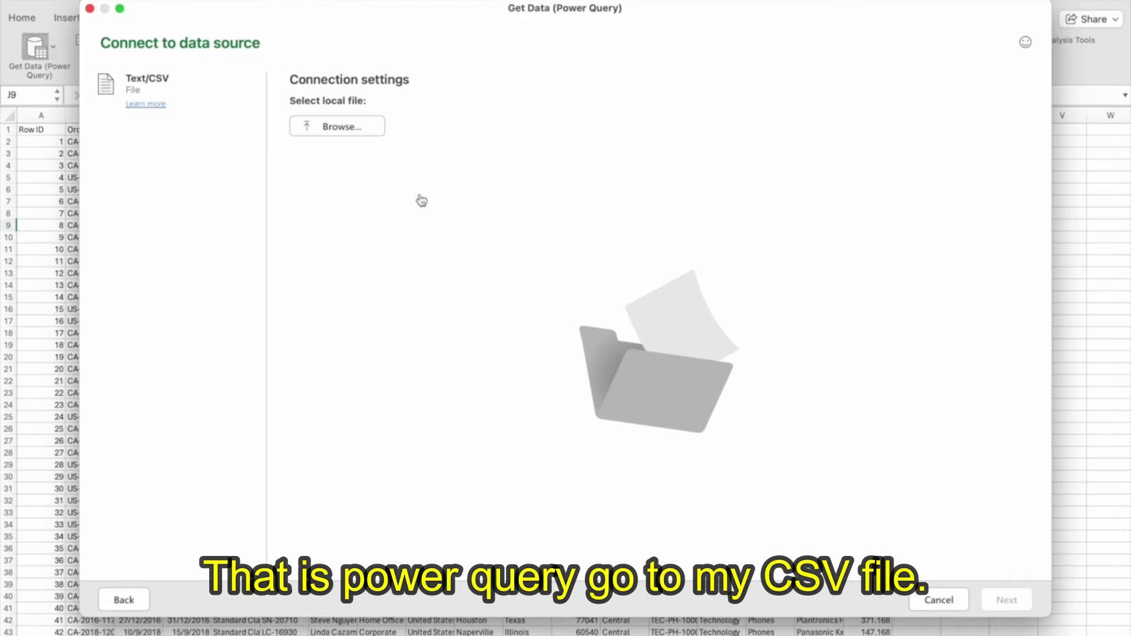
left_click(351, 129)
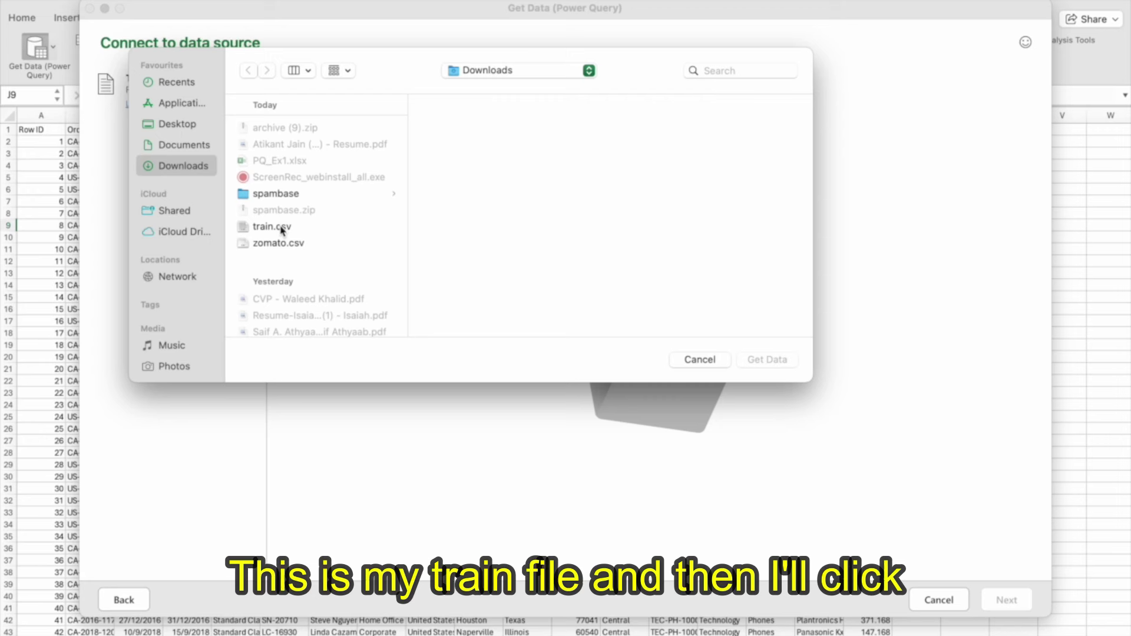
double_click(280, 228)
left_click(995, 599)
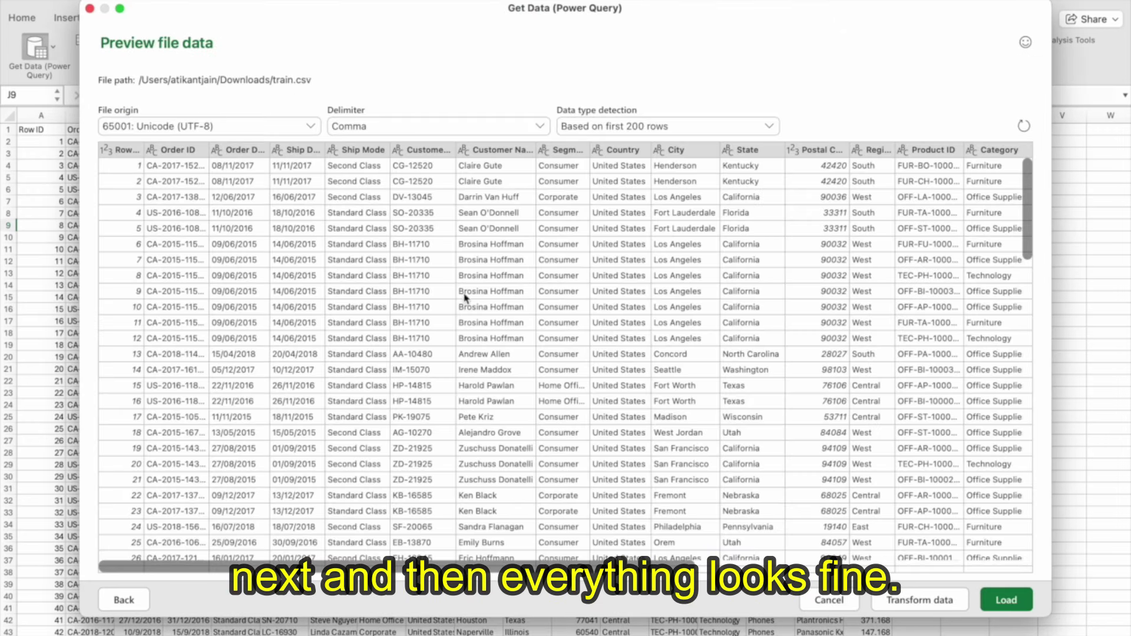
left_click(919, 600)
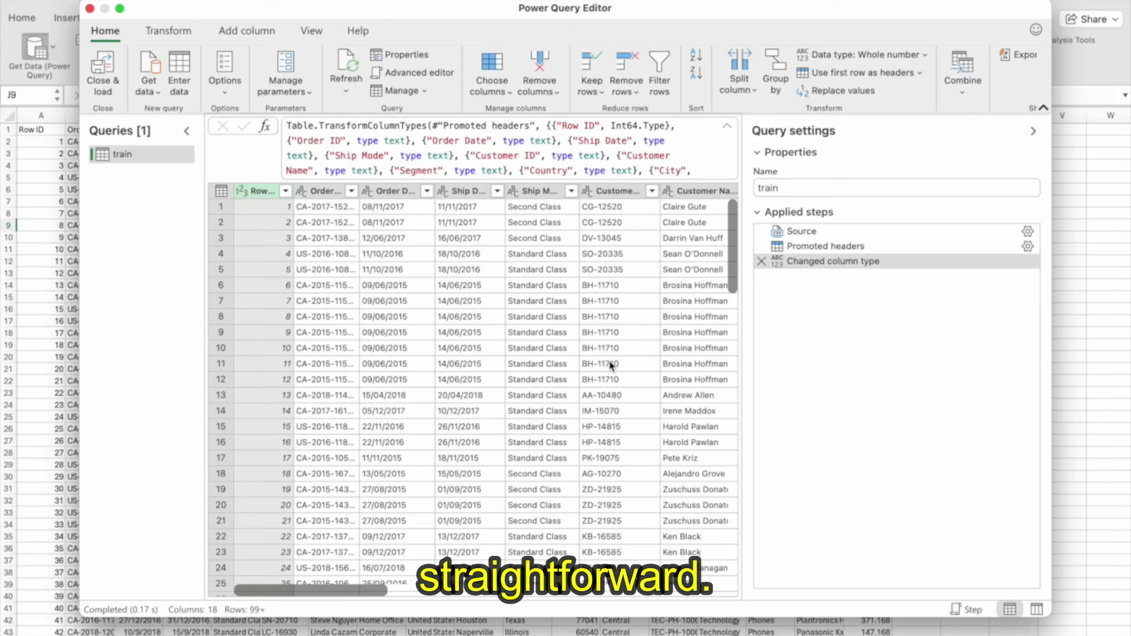
left_click(120, 9)
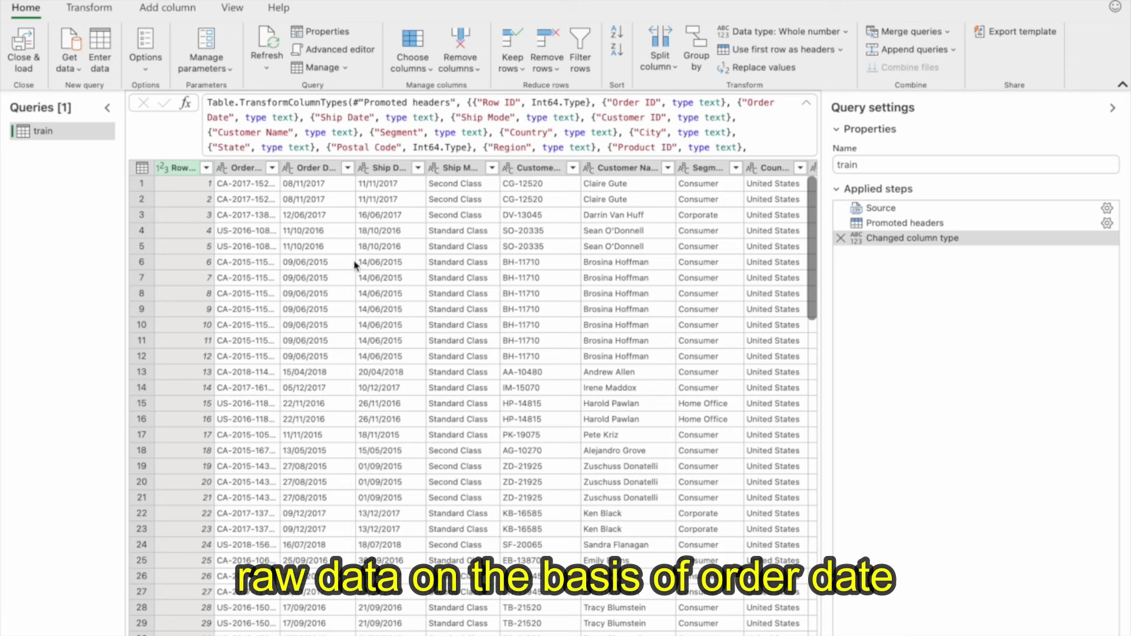
Start an advanced Group by on the train query with Order Date as the first grouping column.
scroll(314, 186, "right", 3)
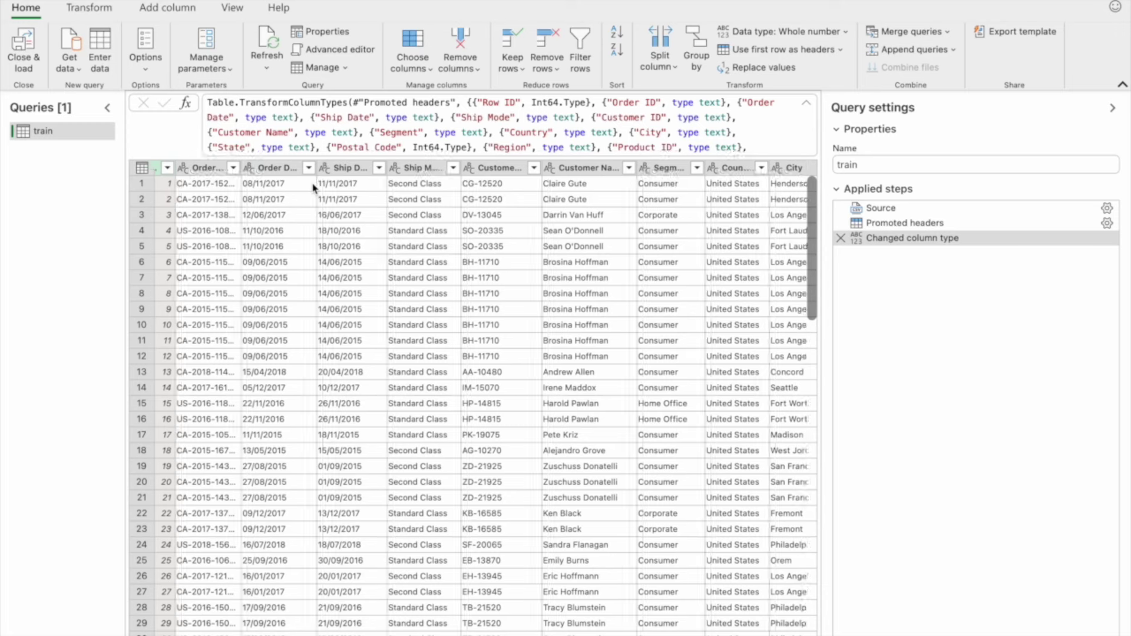
scroll(498, 204, "right", 4)
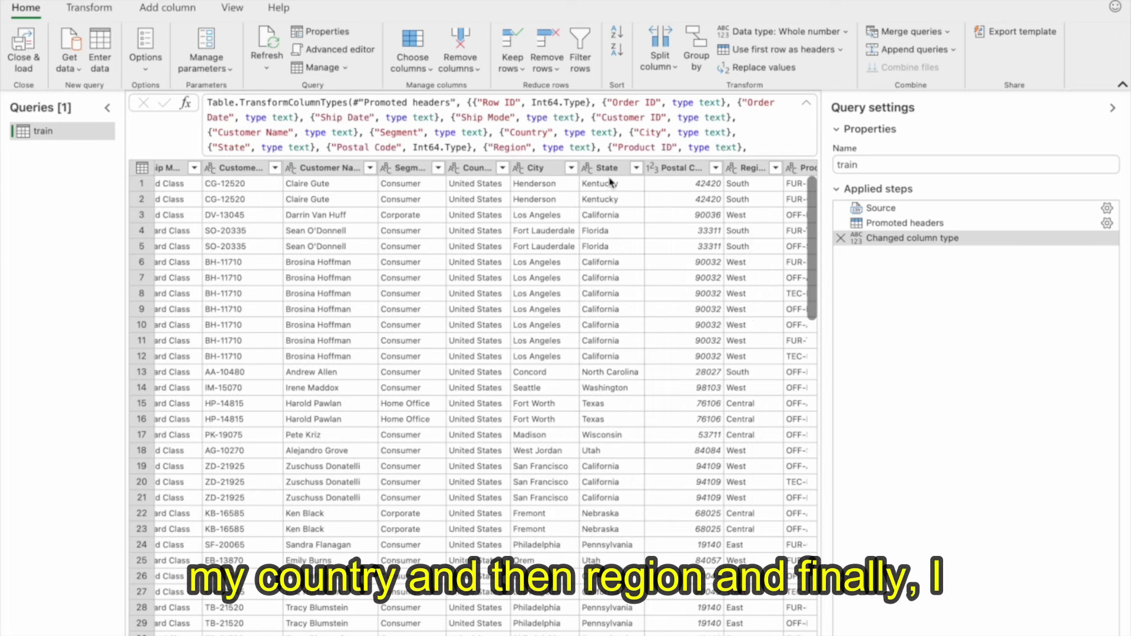
scroll(726, 218, "right", 5)
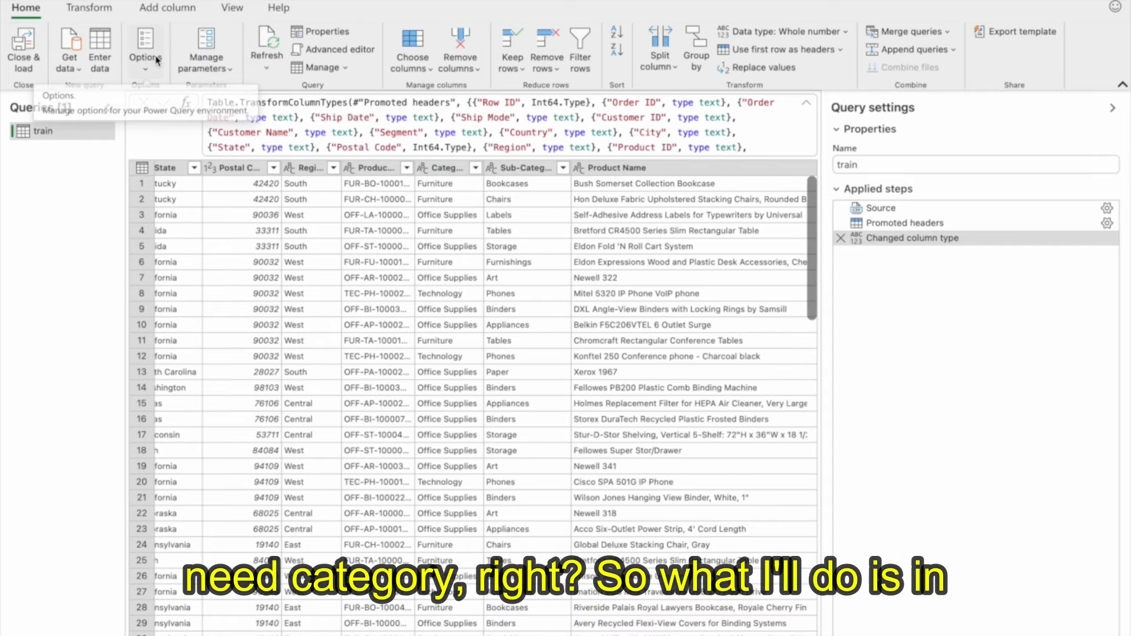
left_click(90, 9)
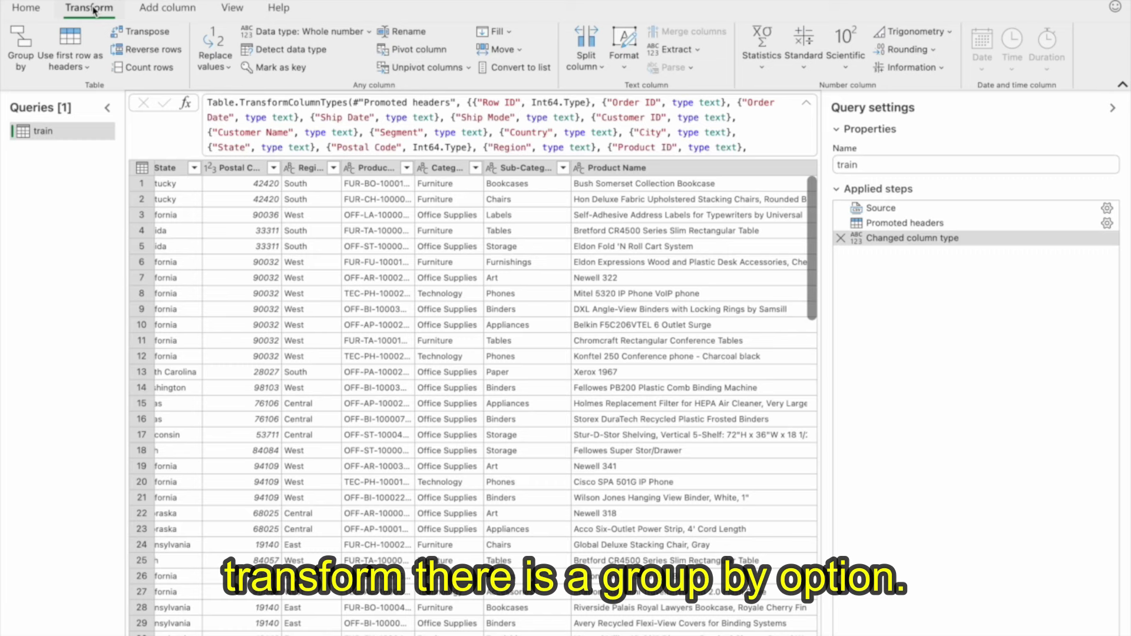
left_click(20, 55)
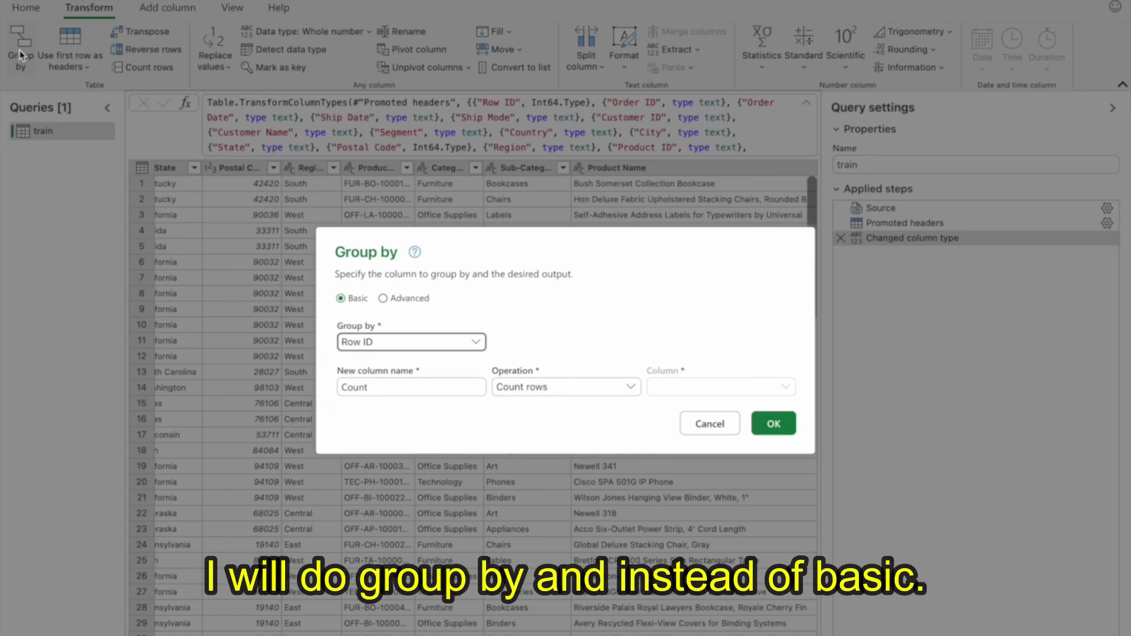
left_click(383, 298)
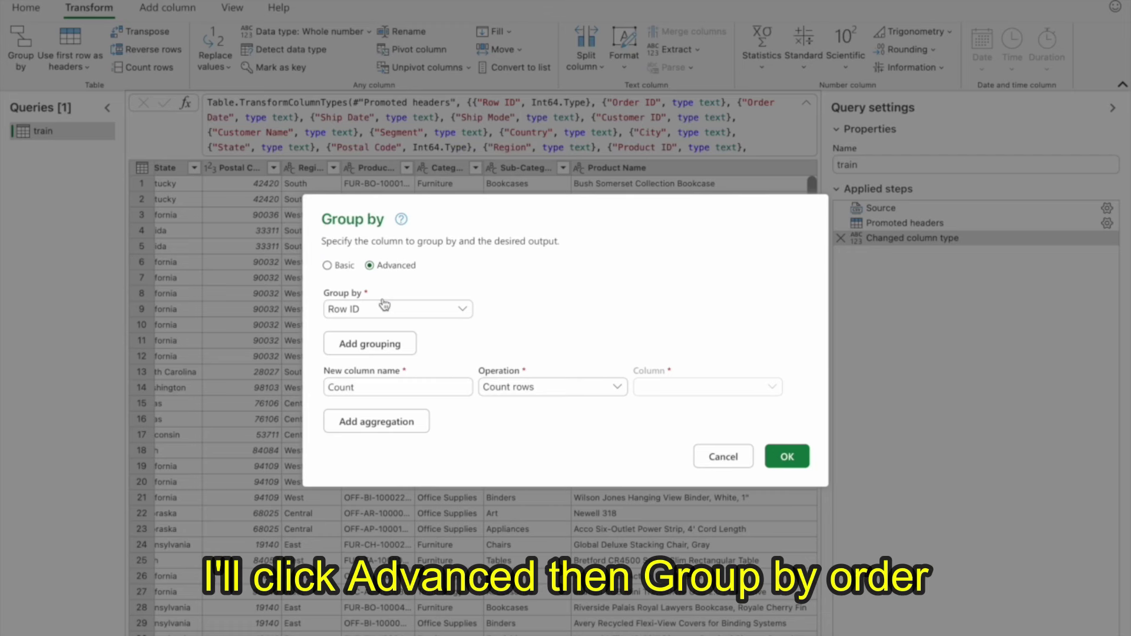
left_click(387, 314)
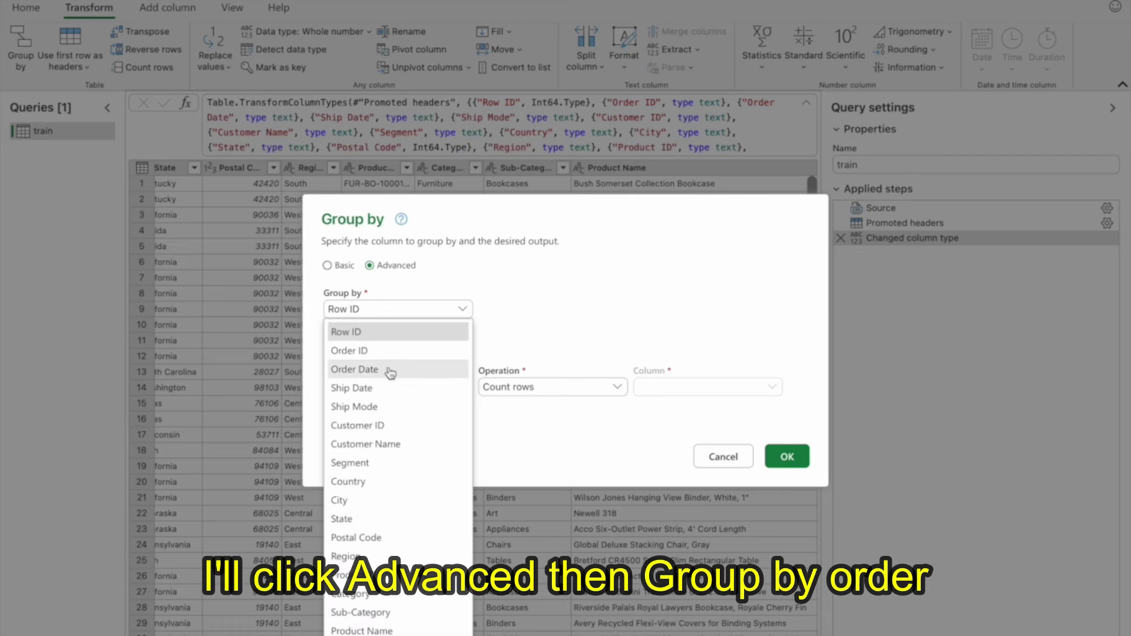
left_click(389, 371)
Add Country as the second grouping column.
left_click(373, 348)
left_click(404, 325)
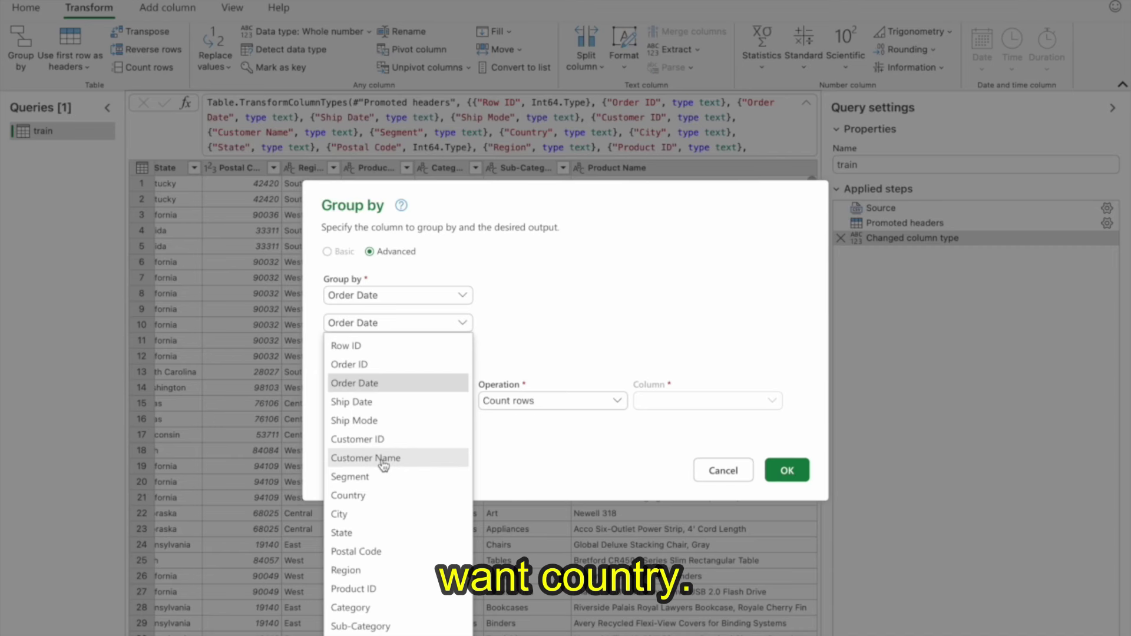
left_click(382, 495)
Add Region and Category as the third and fourth grouping columns.
left_click(390, 361)
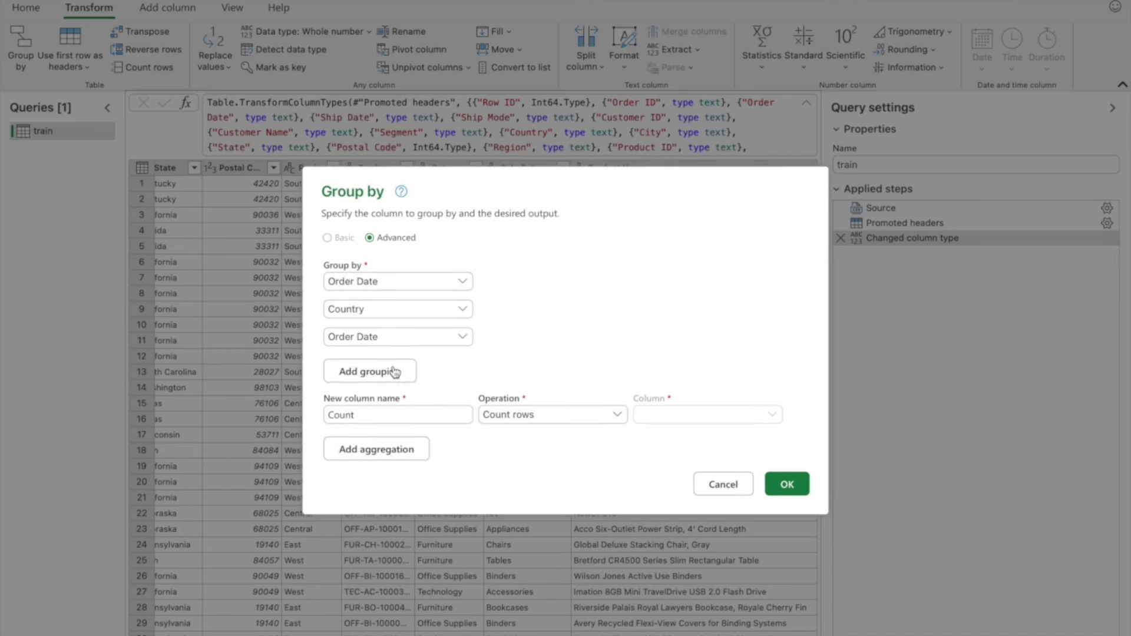
left_click(378, 372)
left_click(383, 323)
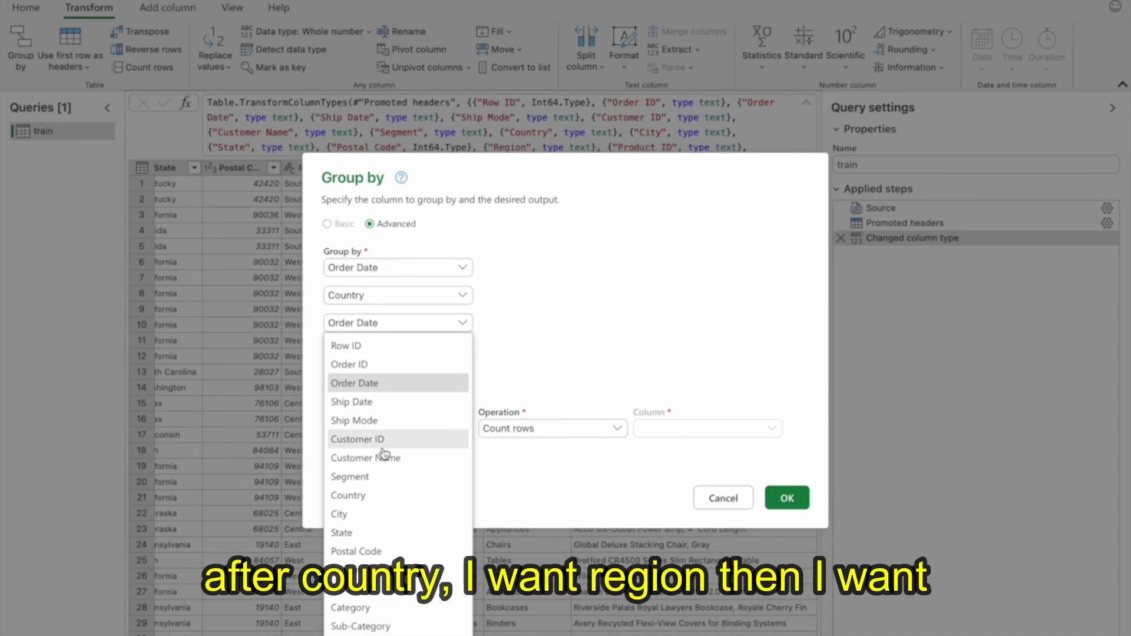
left_click(380, 570)
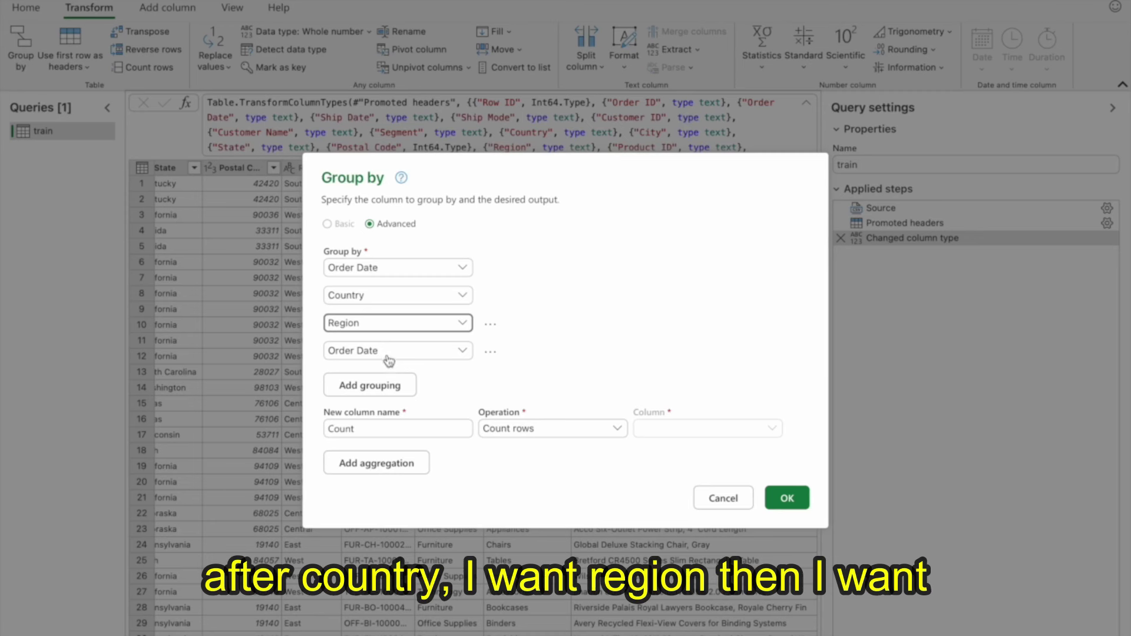
left_click(388, 352)
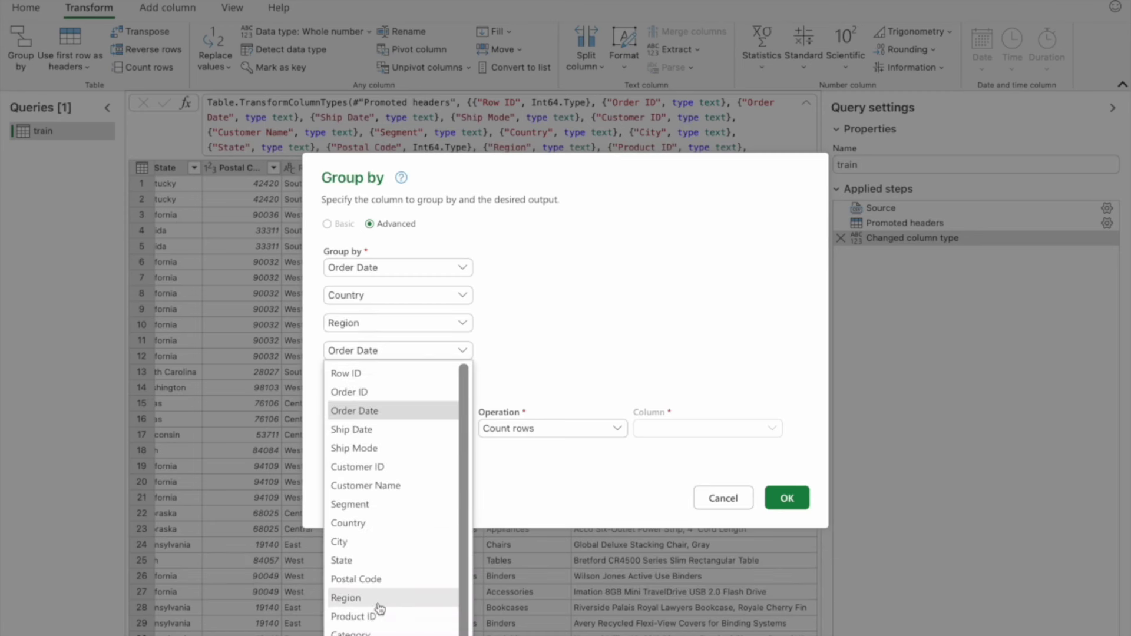
left_click(354, 632)
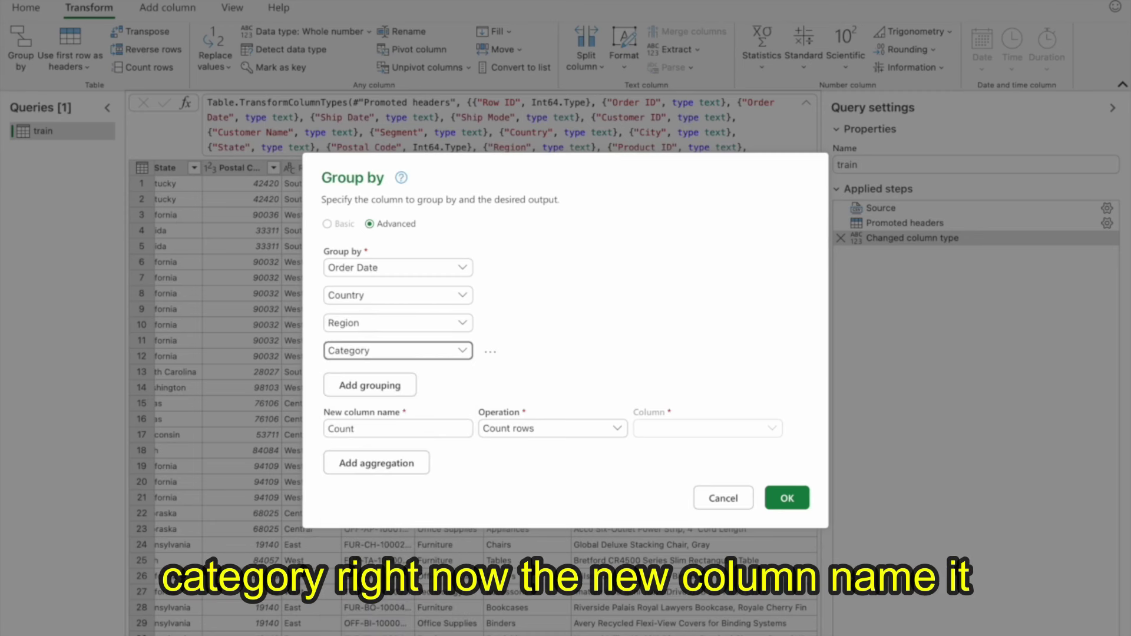
Define the aggregation column "Total Sales" as the Sum of the Sales column and apply the grouping.
double_click(387, 429)
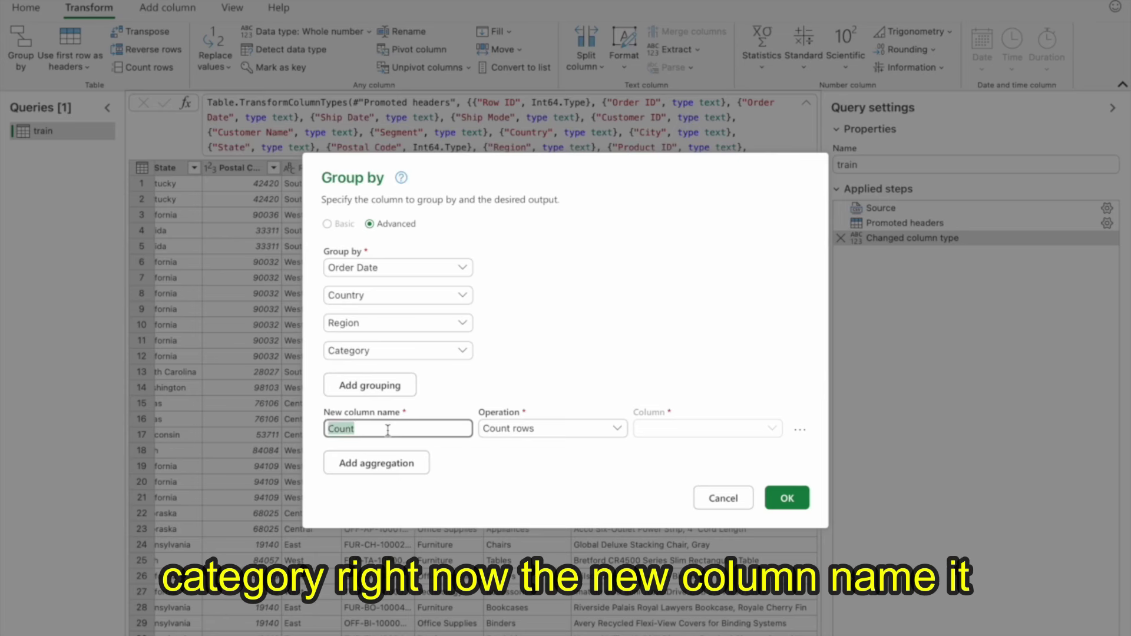
type("Total Sales")
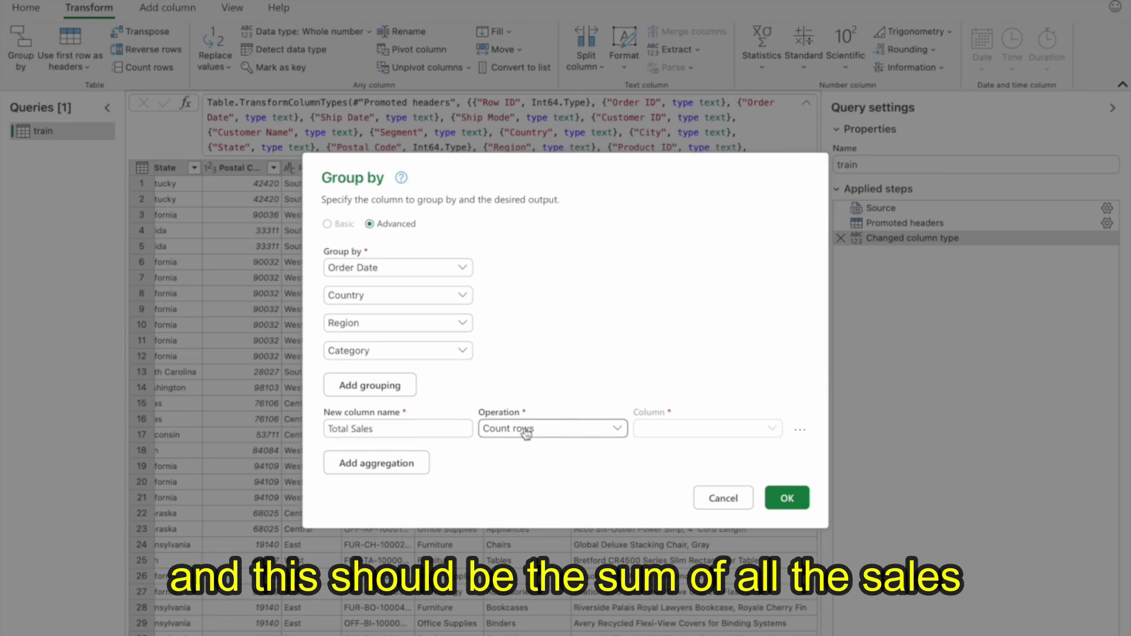
left_click(518, 429)
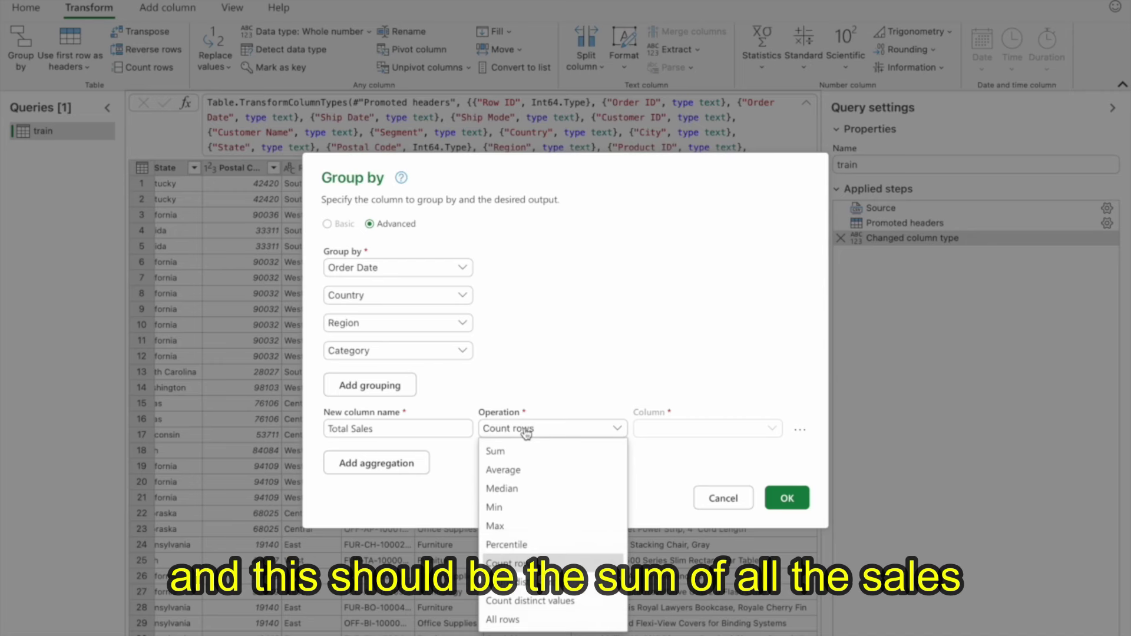
left_click(525, 458)
left_click(661, 429)
scroll(681, 533, "down", 5)
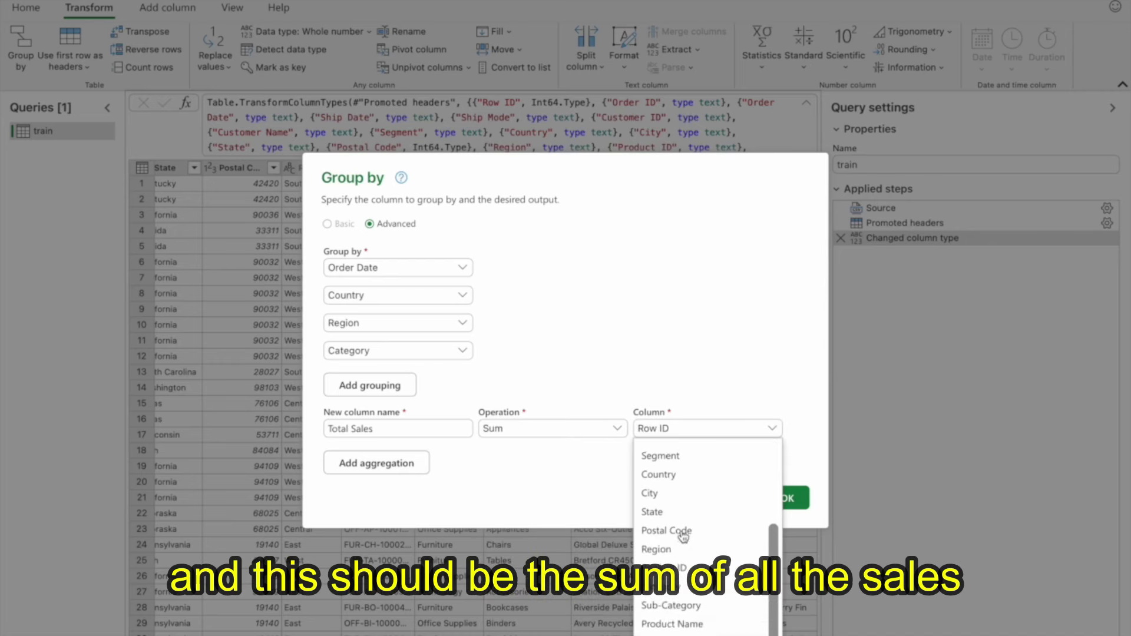
left_click(661, 442)
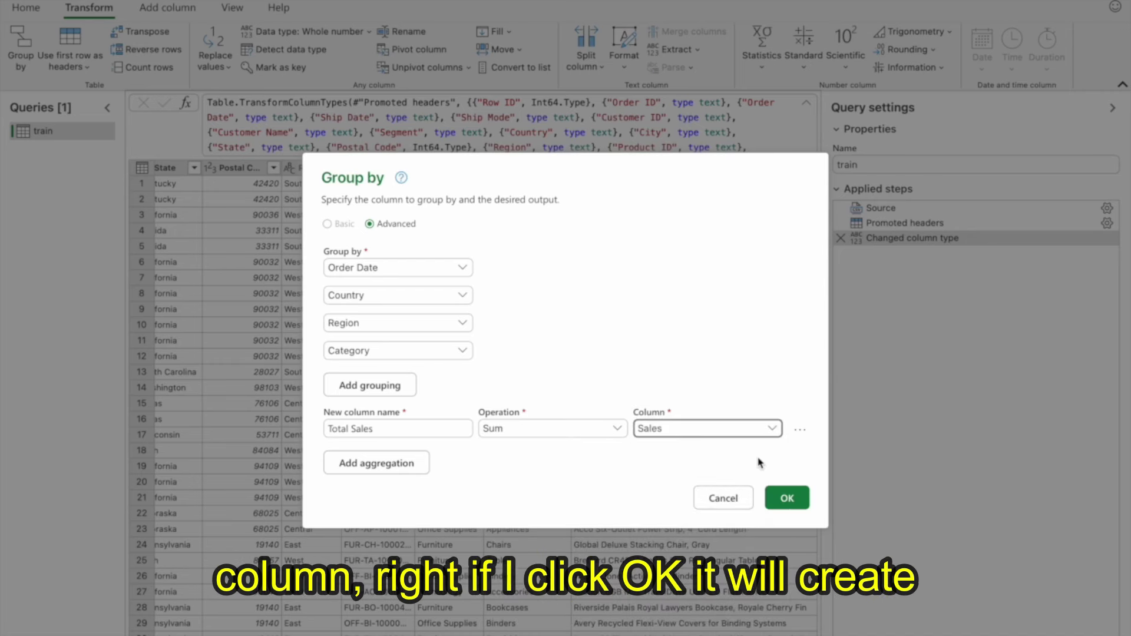
left_click(786, 500)
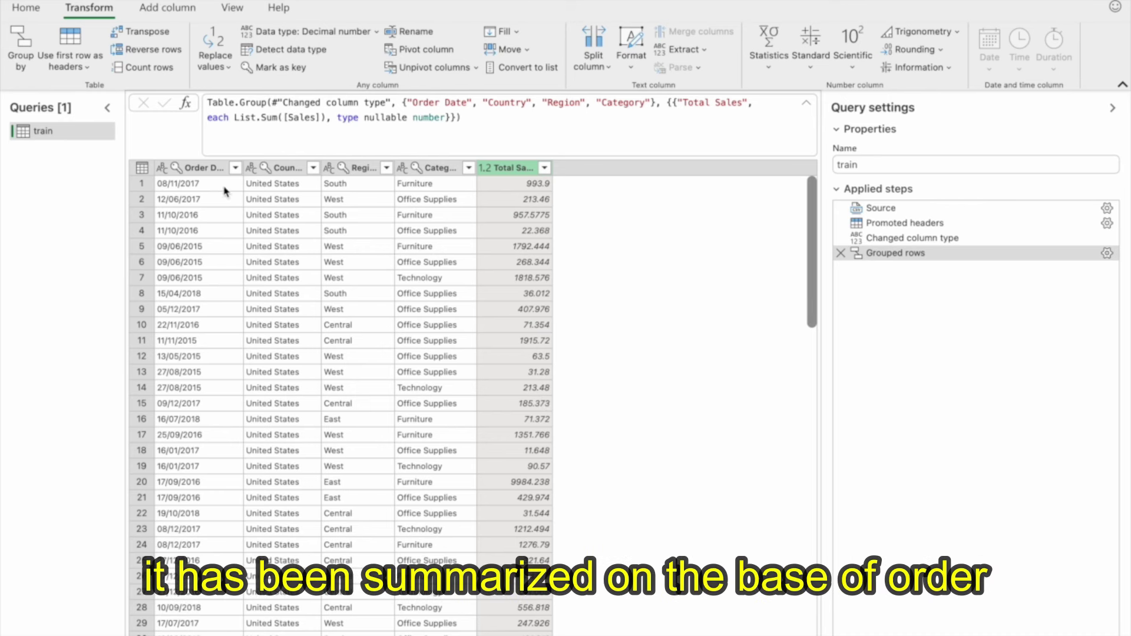
Review the grouped table's columns from Order Date to Total Sales, including the data type choices for Order Date.
left_click(191, 169)
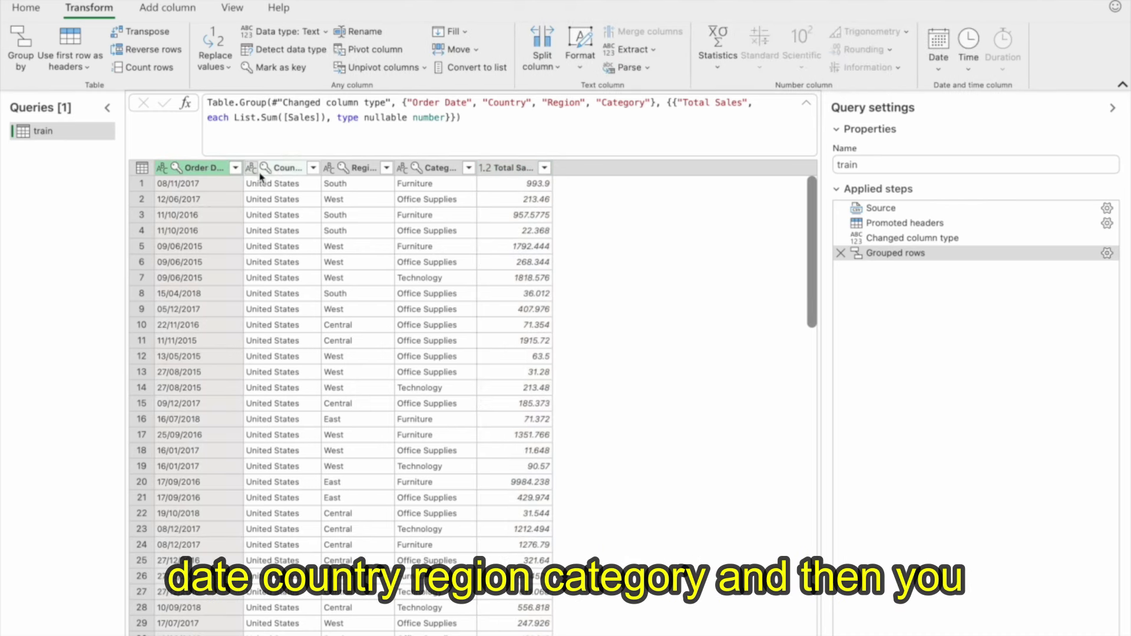
left_click(289, 169)
left_click(356, 170)
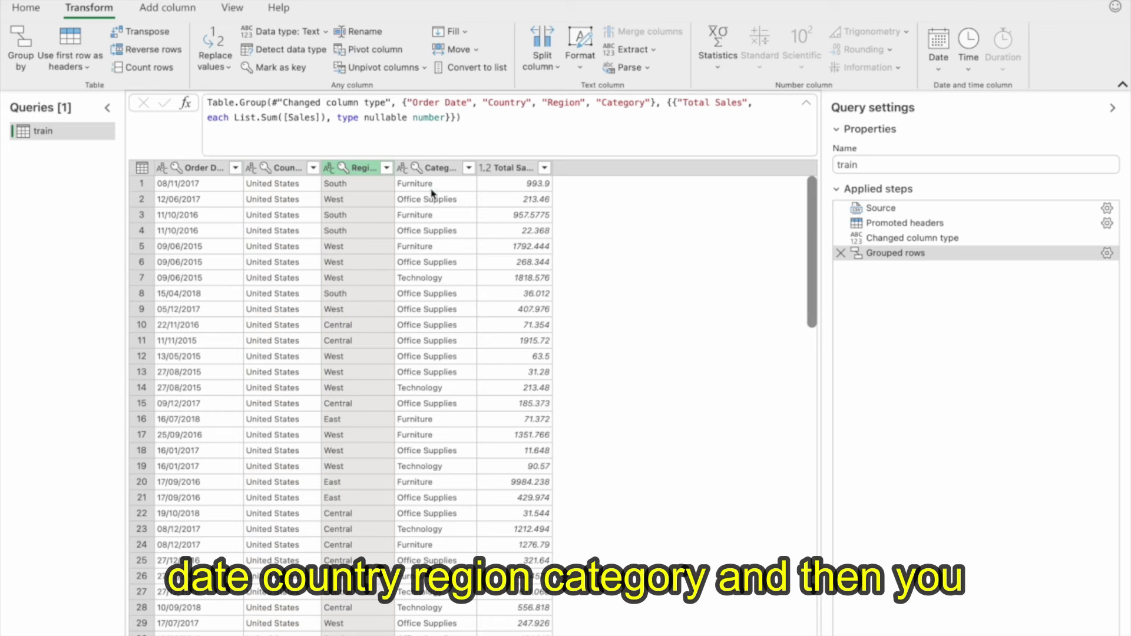
left_click(434, 170)
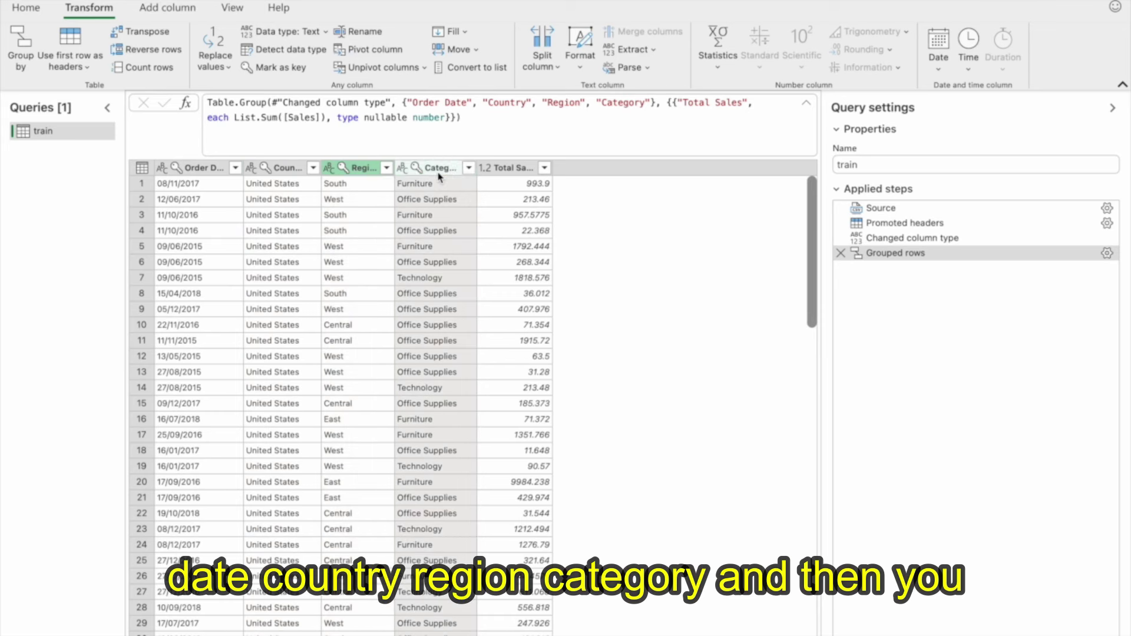
left_click(163, 169)
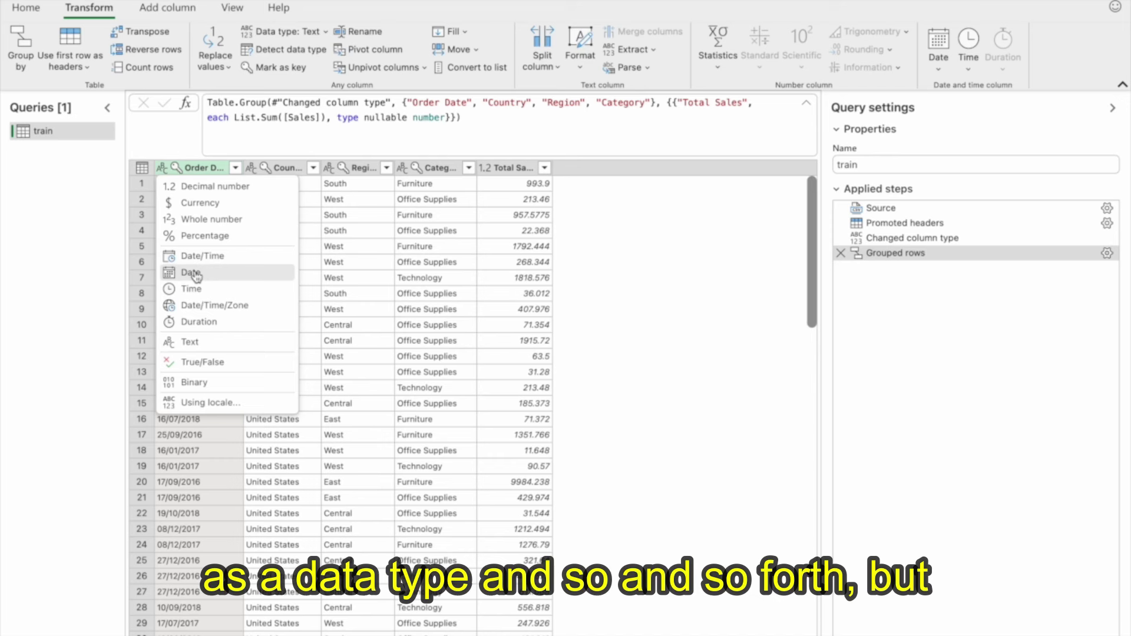
left_click(311, 246)
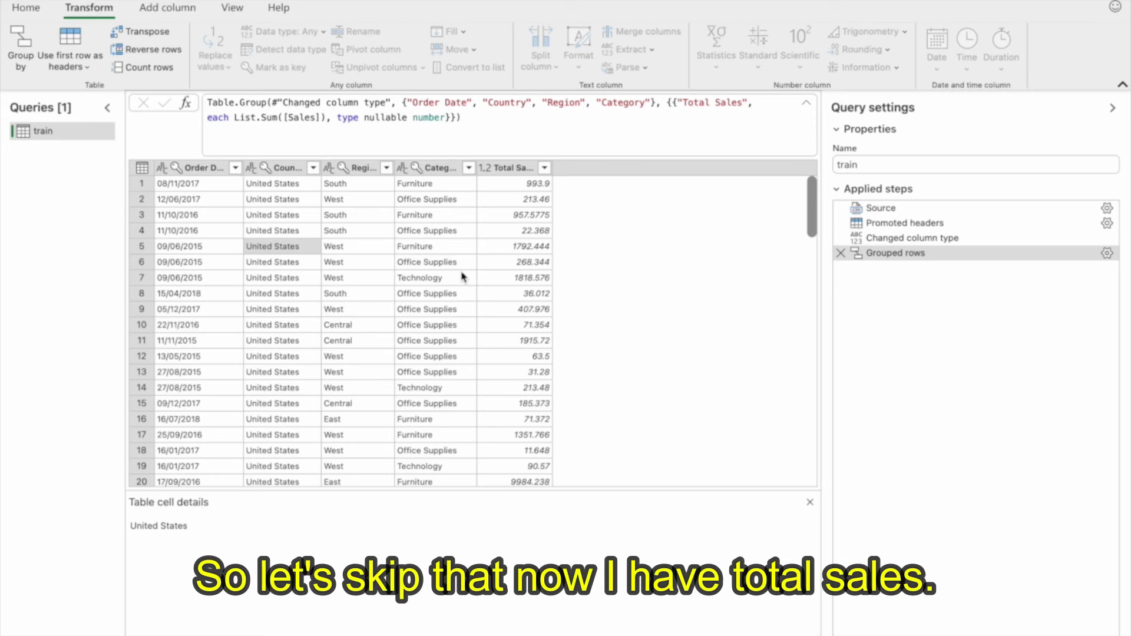
left_click(518, 171)
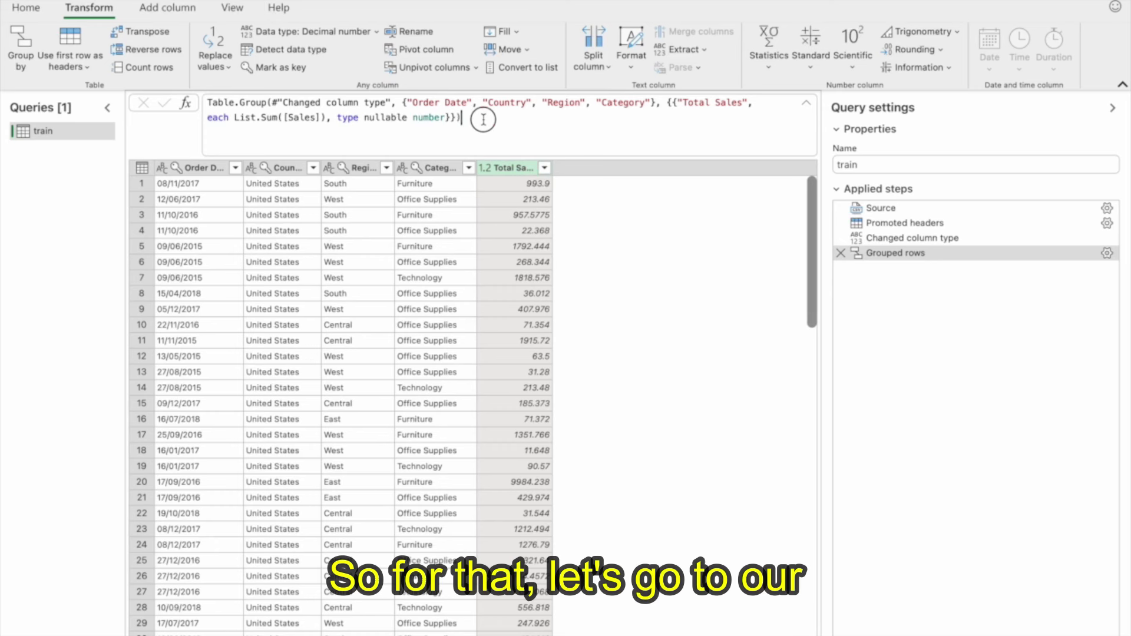
Examine the Table.Group formula part by part: the grouping columns, the Total Sales name and the List.Sum of Sales.
left_click_drag(483, 121, 324, 89)
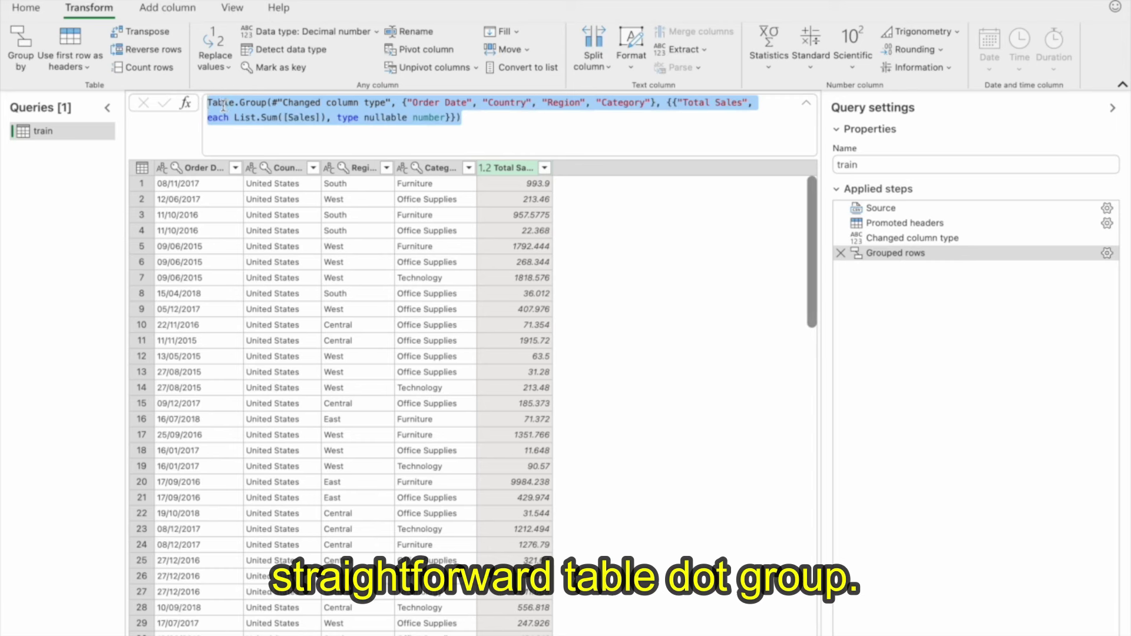
left_click(250, 104)
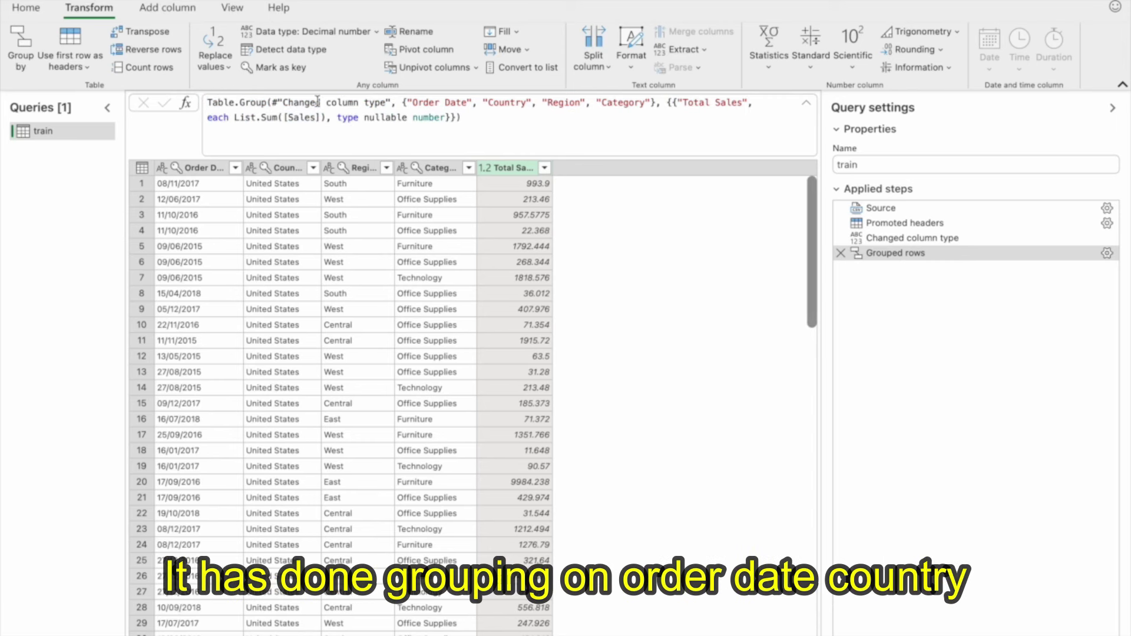
double_click(428, 103)
double_click(512, 102)
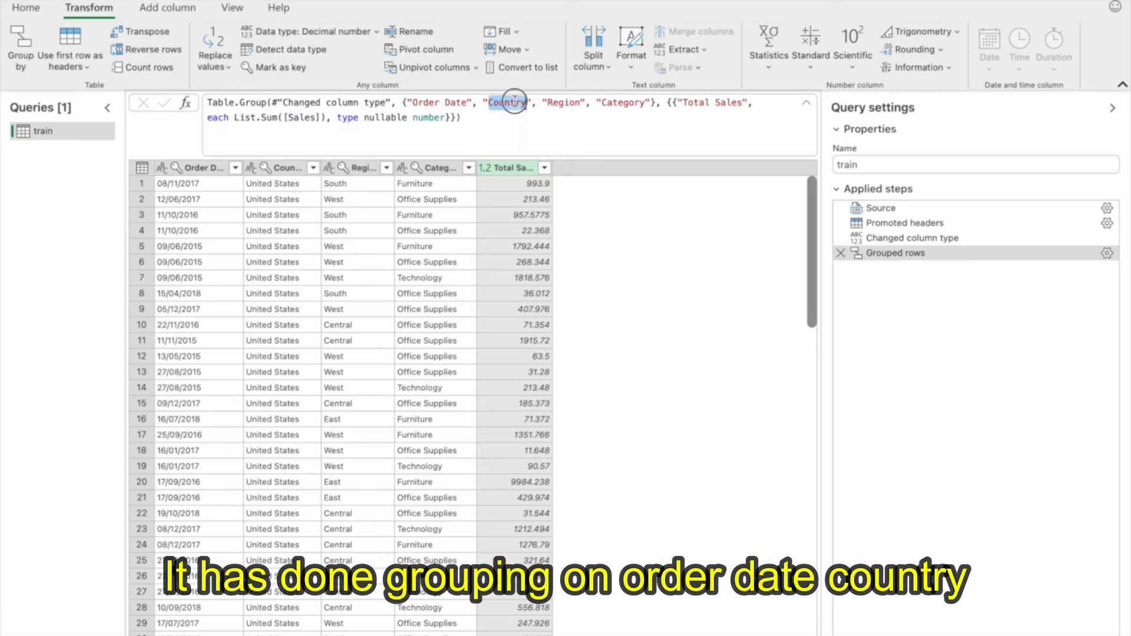
double_click(575, 103)
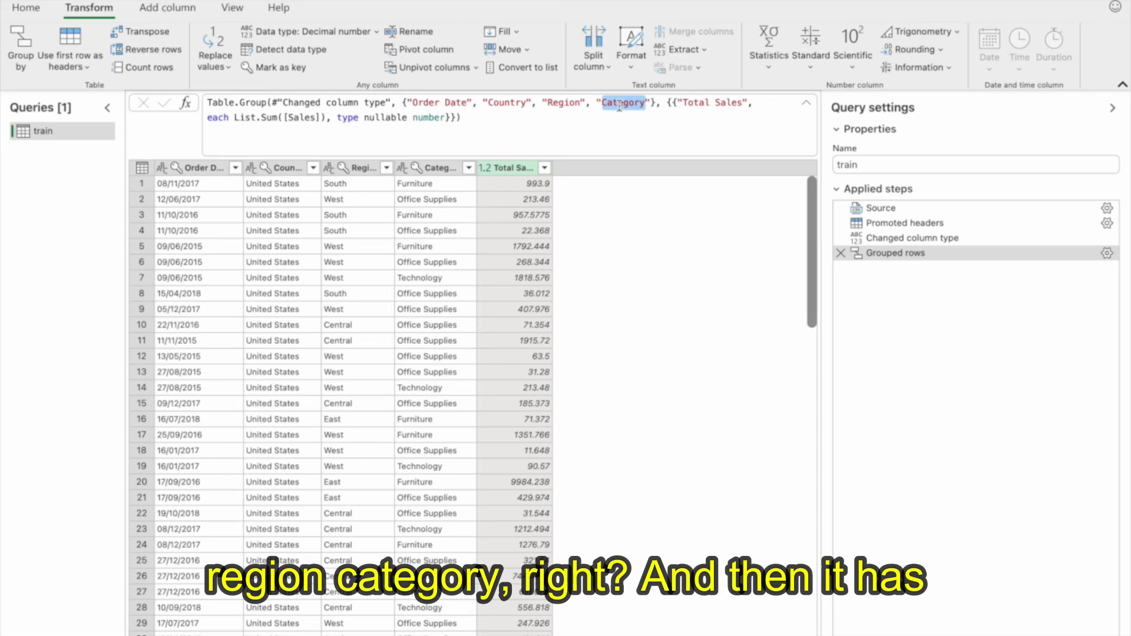
left_click_drag(683, 103, 743, 103)
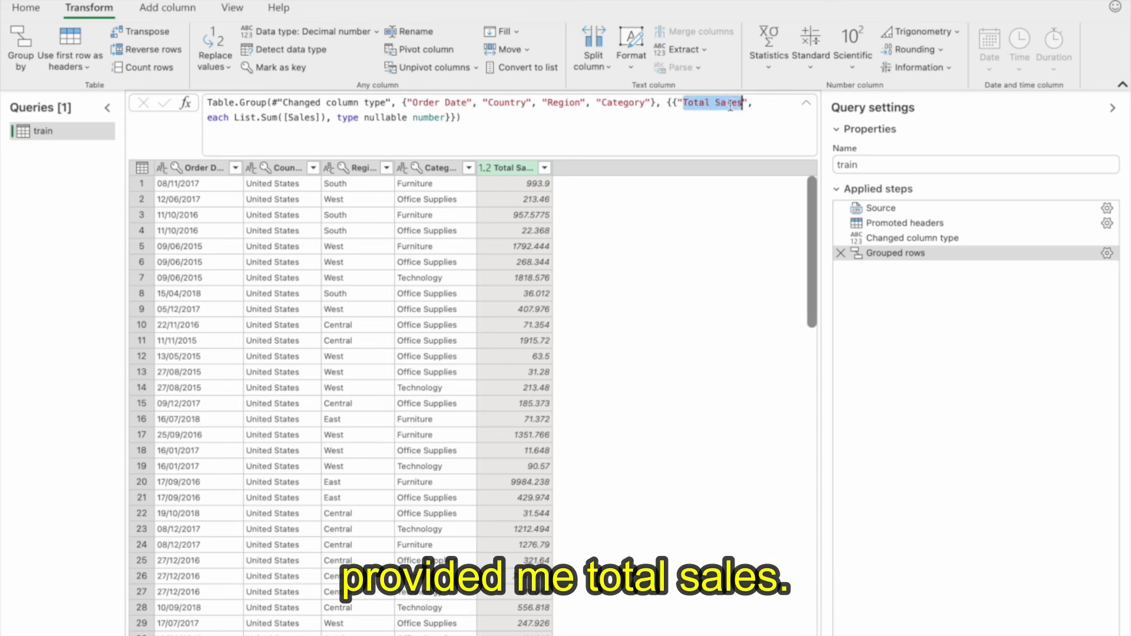
left_click(235, 119)
double_click(300, 118)
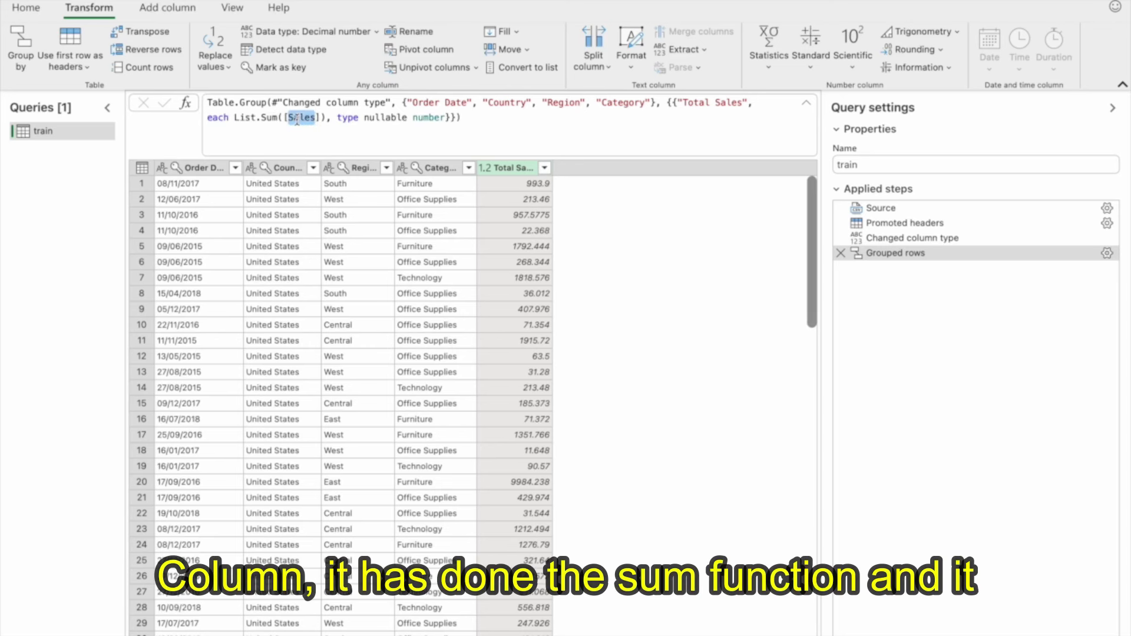
double_click(271, 118)
double_click(247, 117)
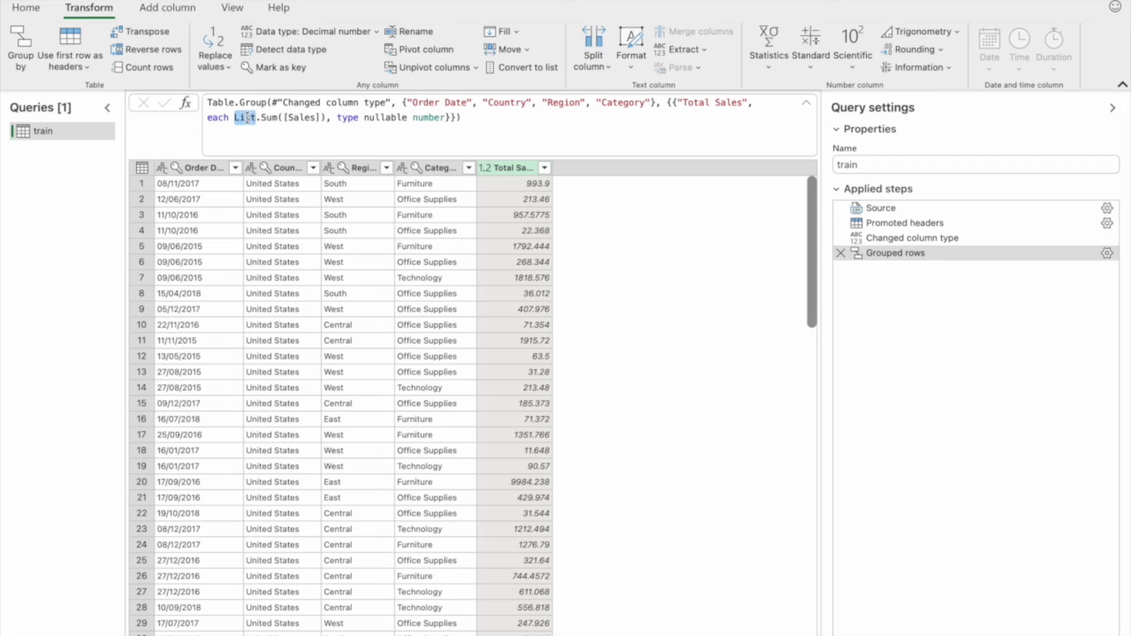
Split the Table.Group formula over several indented lines so the Total Sales aggregation stands on its own line between the outer braces.
left_click(667, 105)
key("shift+Return")
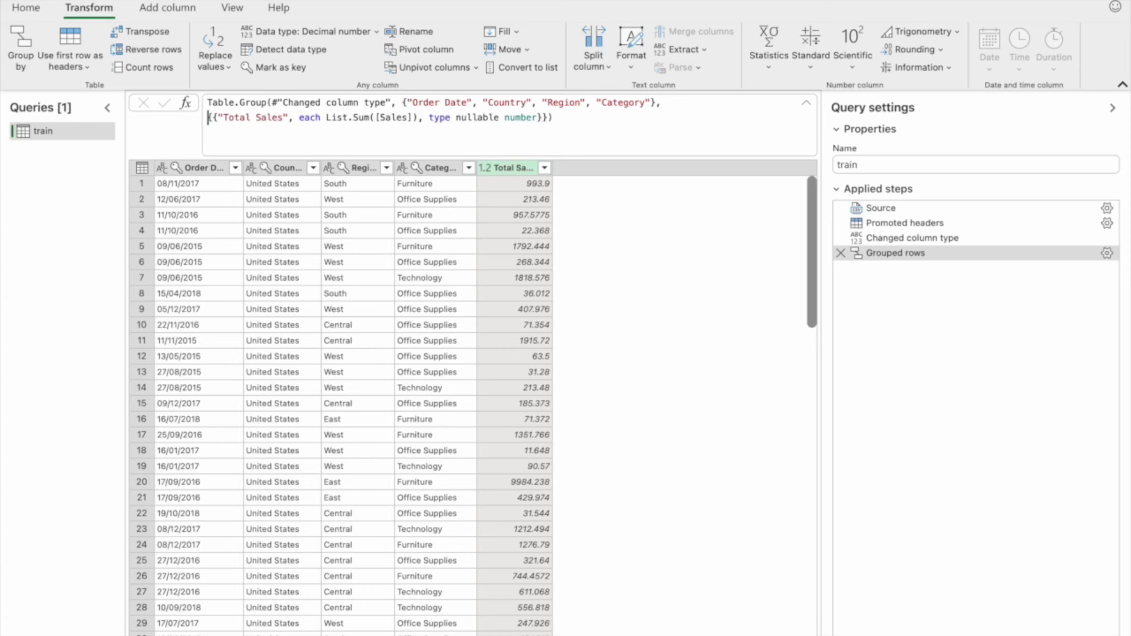
left_click(211, 118)
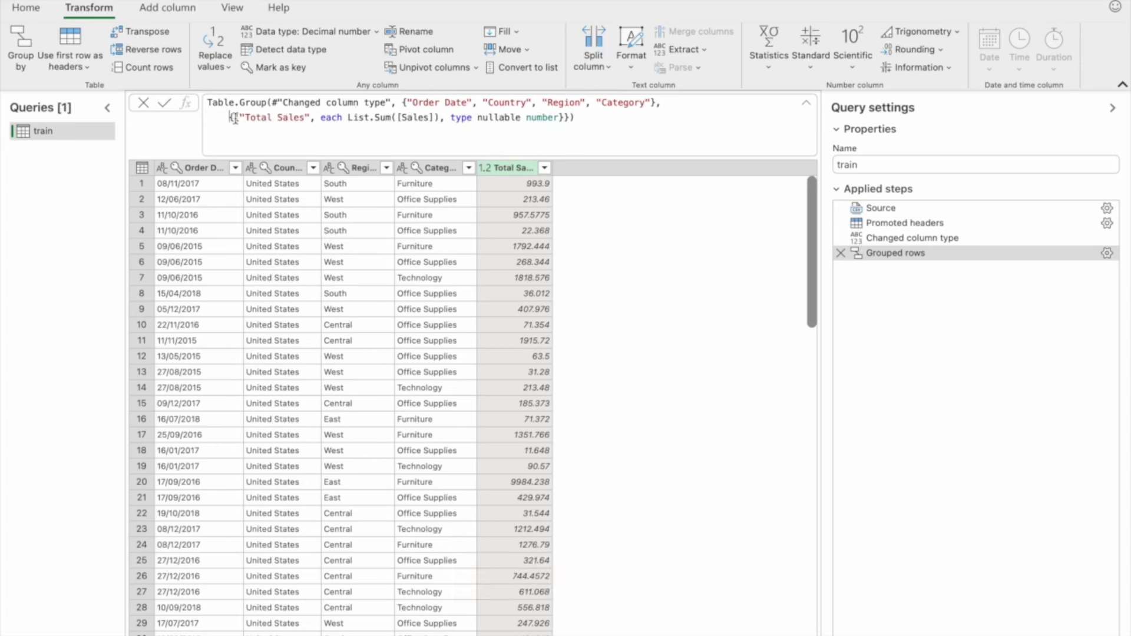
left_click(233, 118)
key("Return")
left_click(598, 133)
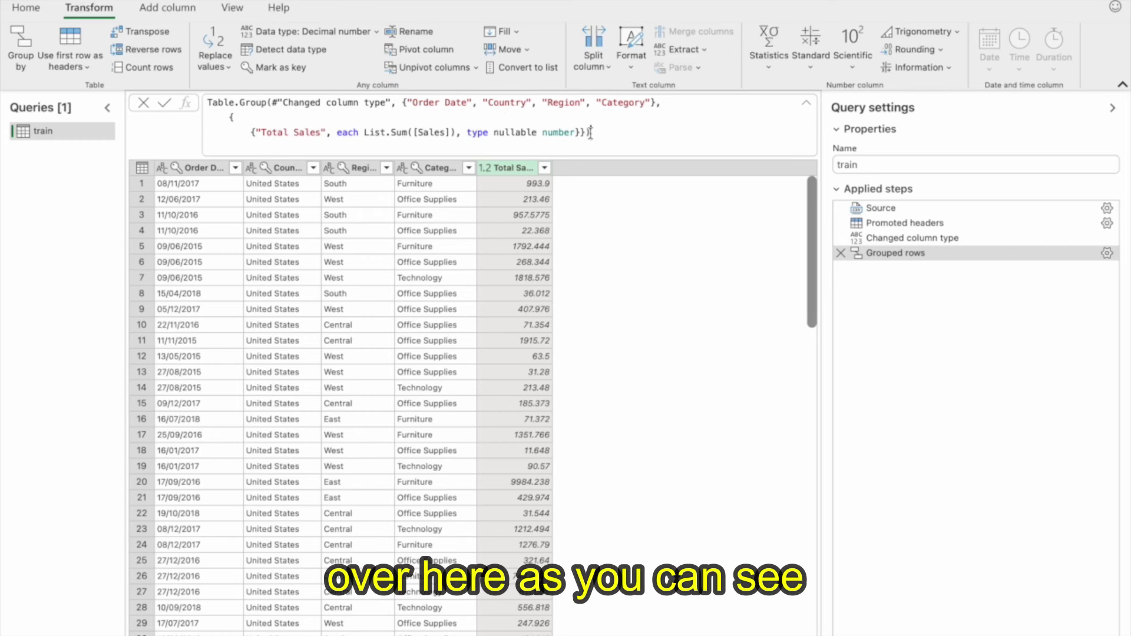
key("Return")
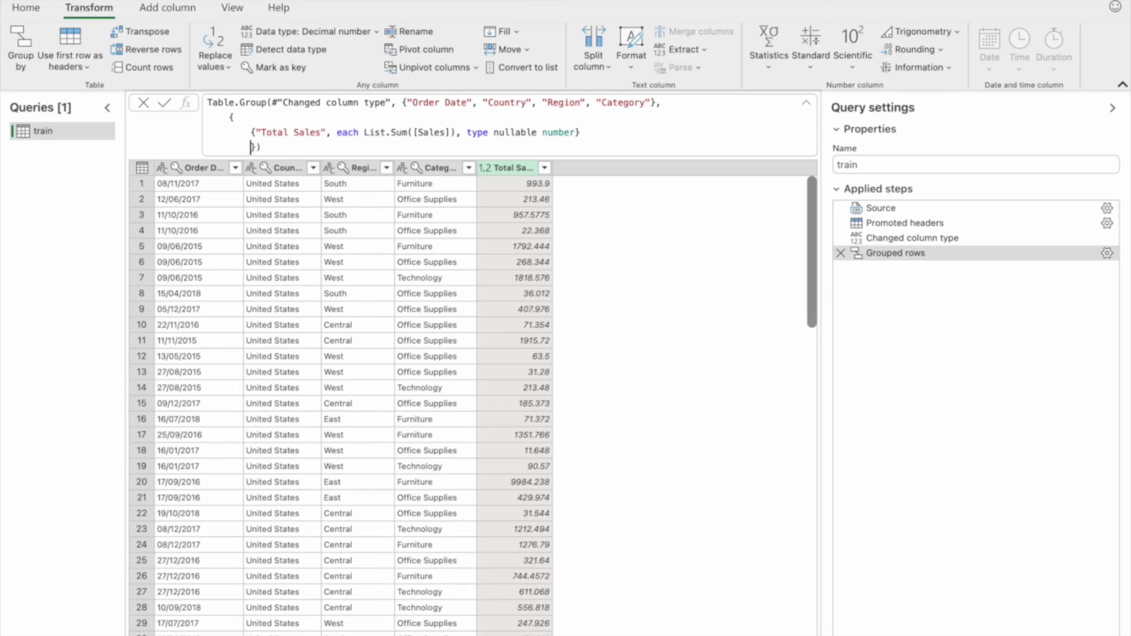
key("BackSpace")
left_click(580, 133)
Add a second aggregation entry named "Product List" on its own line below the Total Sales aggregation in the Table.Group formula.
left_click_drag(252, 132, 587, 133)
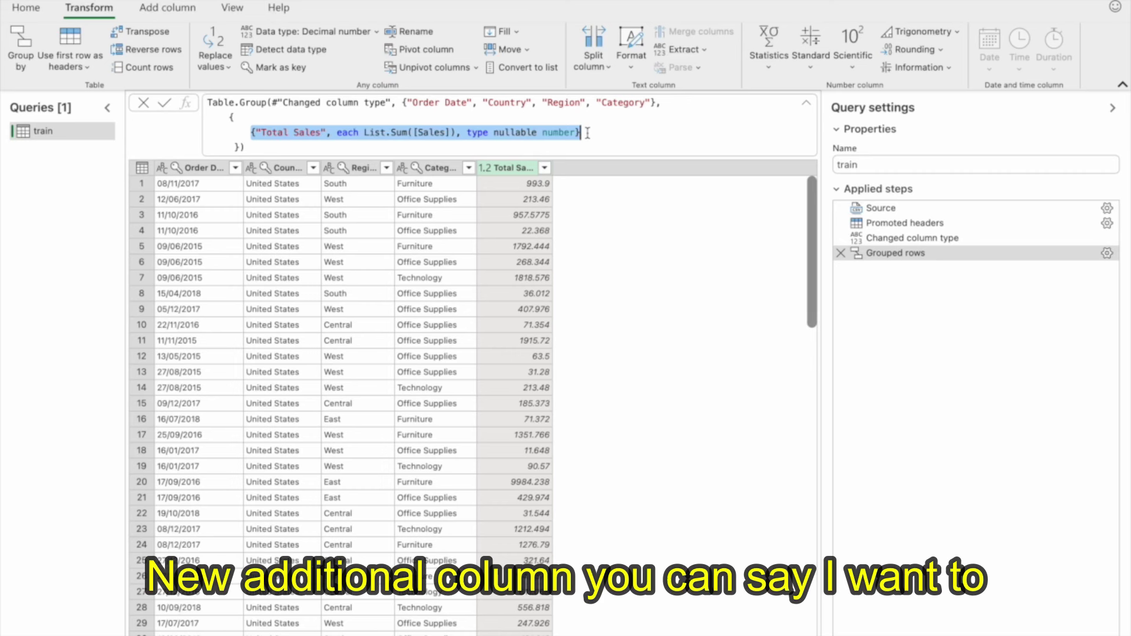
left_click(588, 133)
type(",")
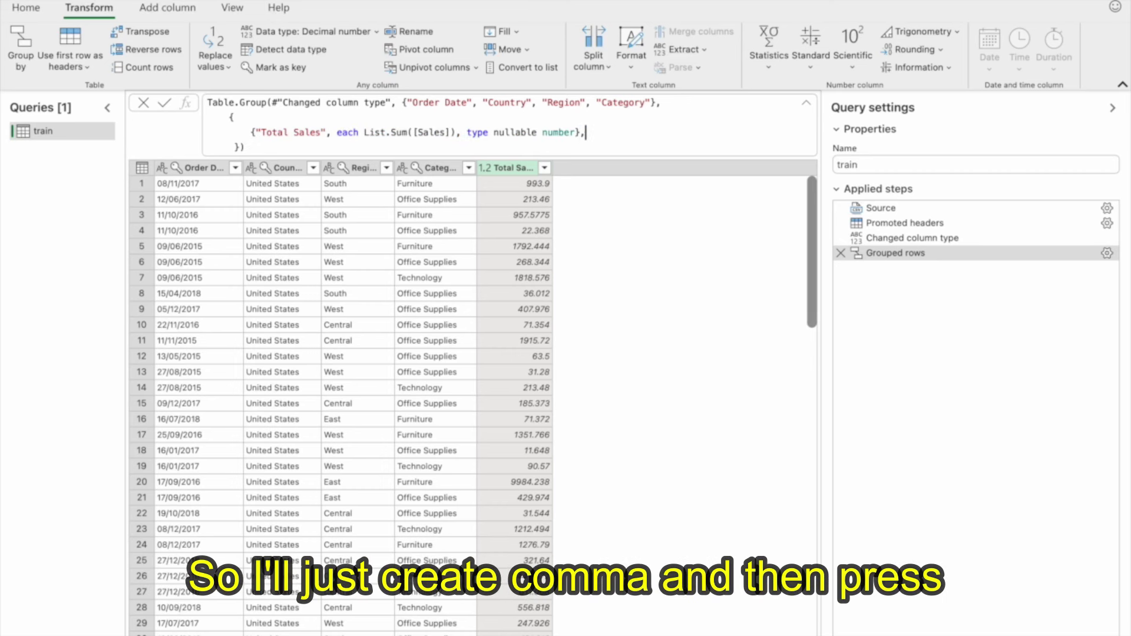
key("shift+Return")
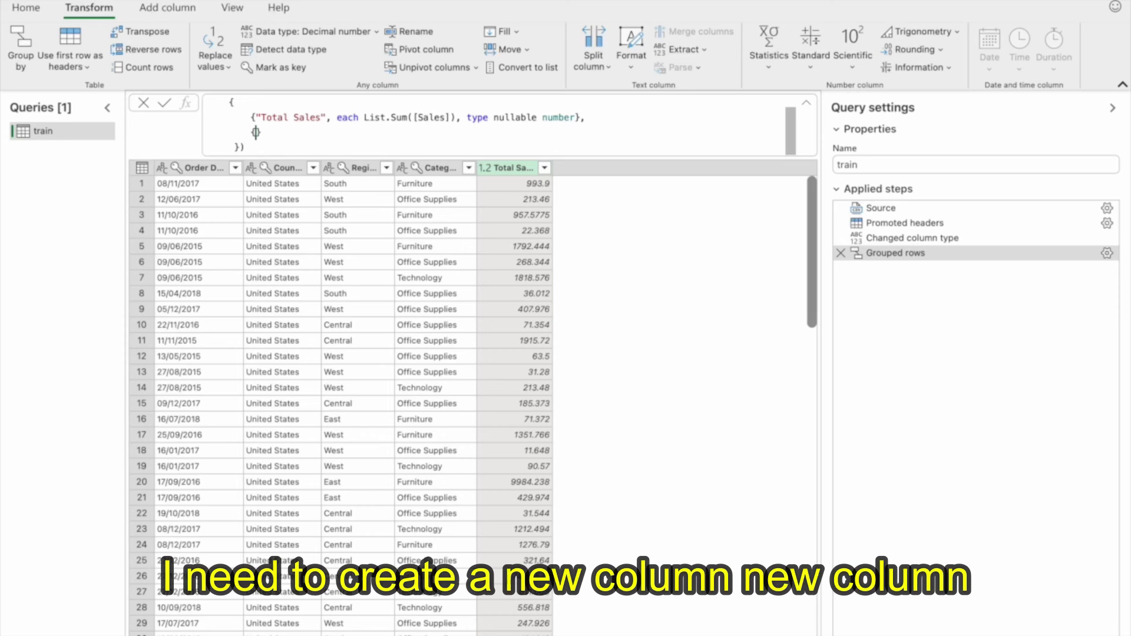
type("\"")
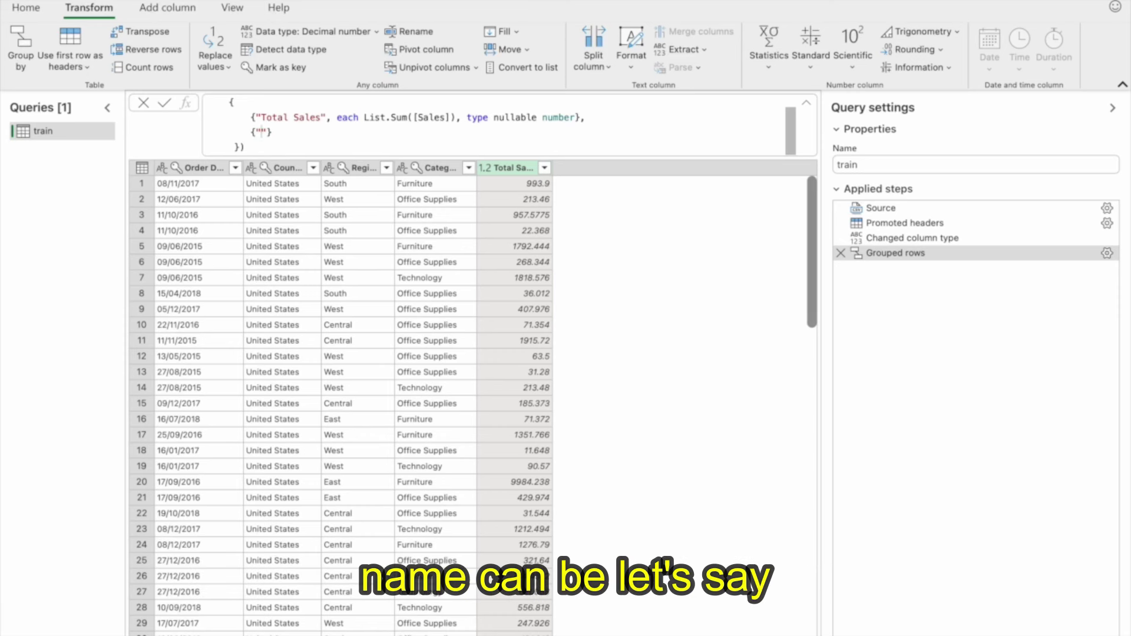
type("Product Li")
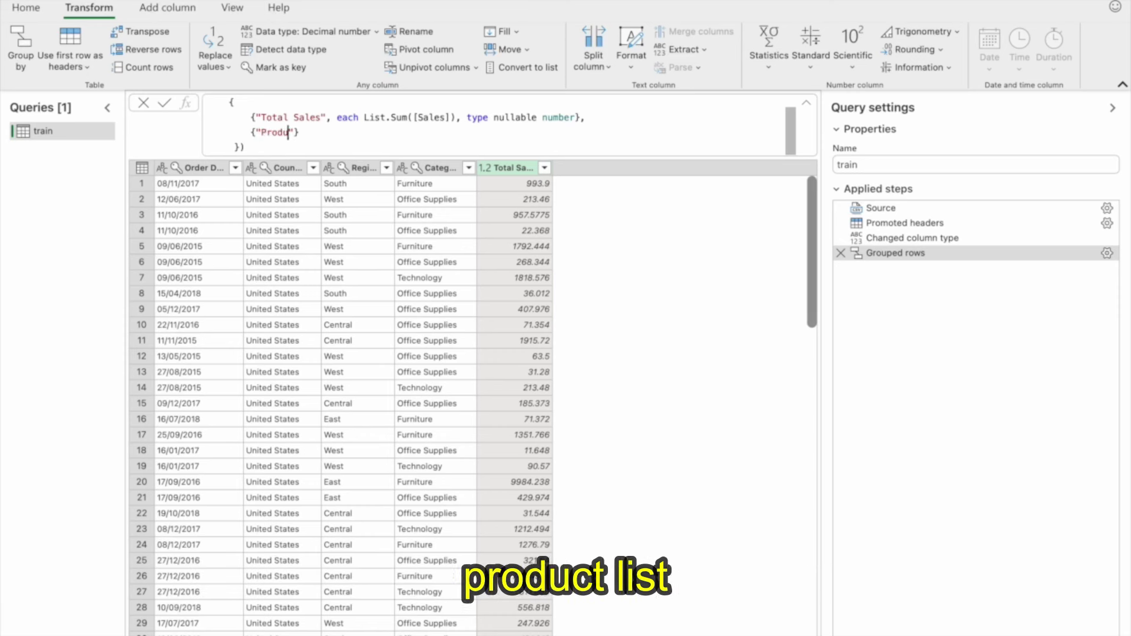
type("st\"")
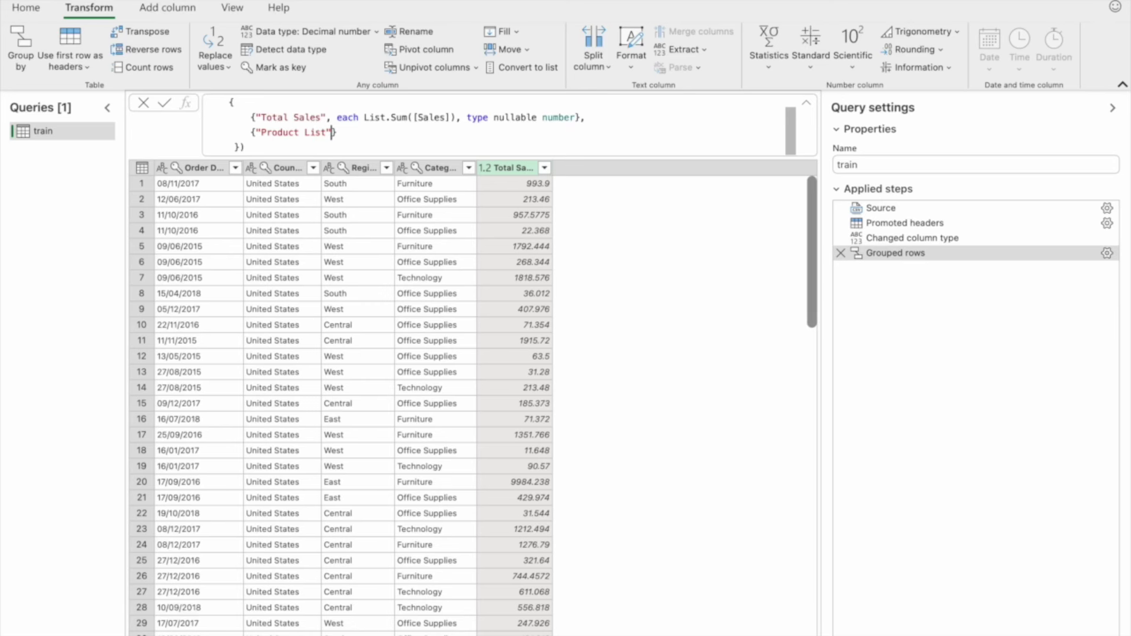
type(",")
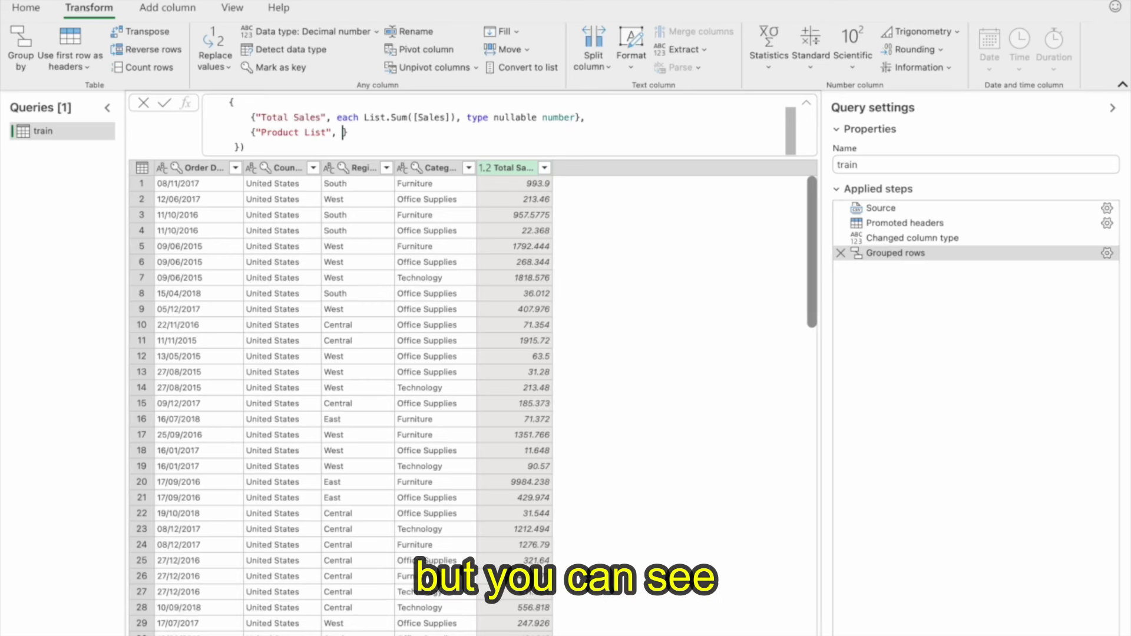
Complete the "Product List" aggregation with the expression each _ and apply the formula.
left_click_drag(337, 119, 359, 119)
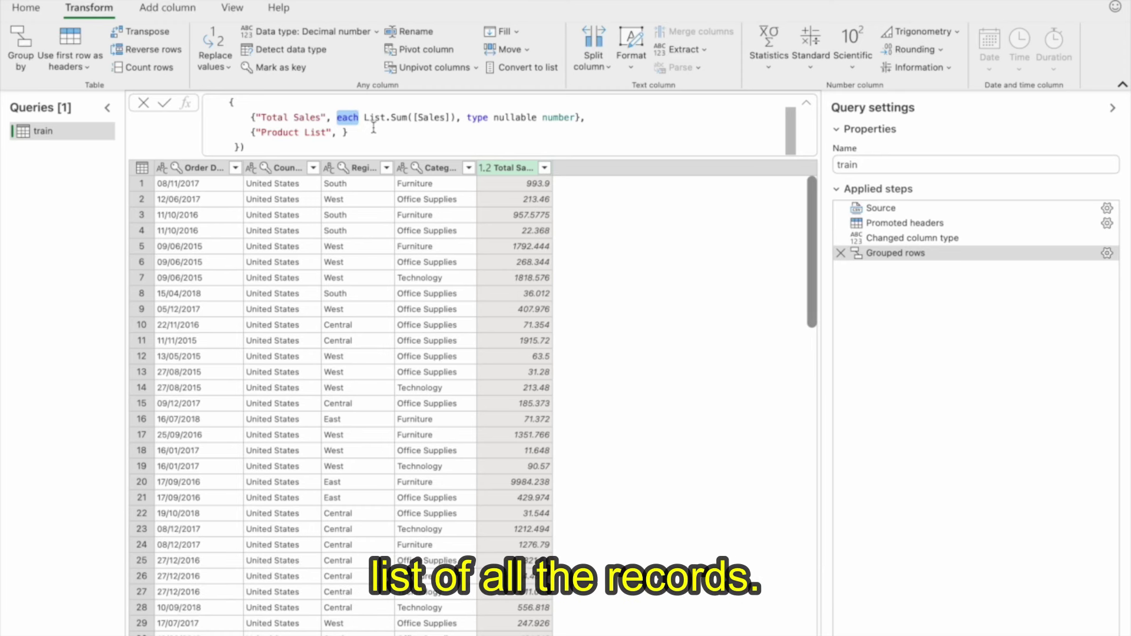
left_click(342, 132)
type("each")
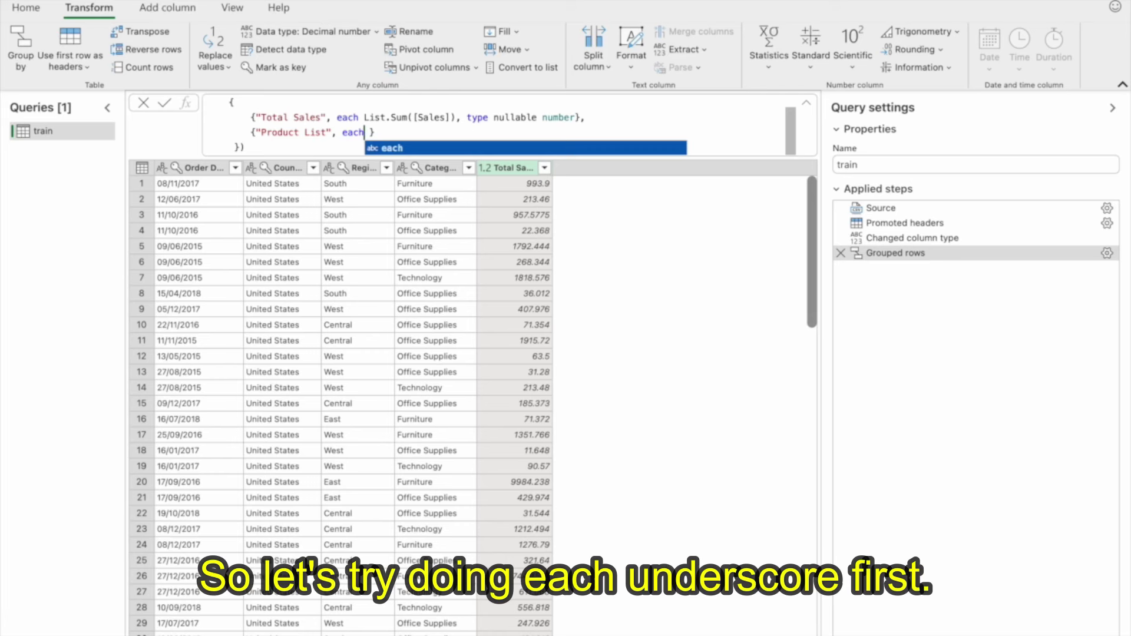
type(" _")
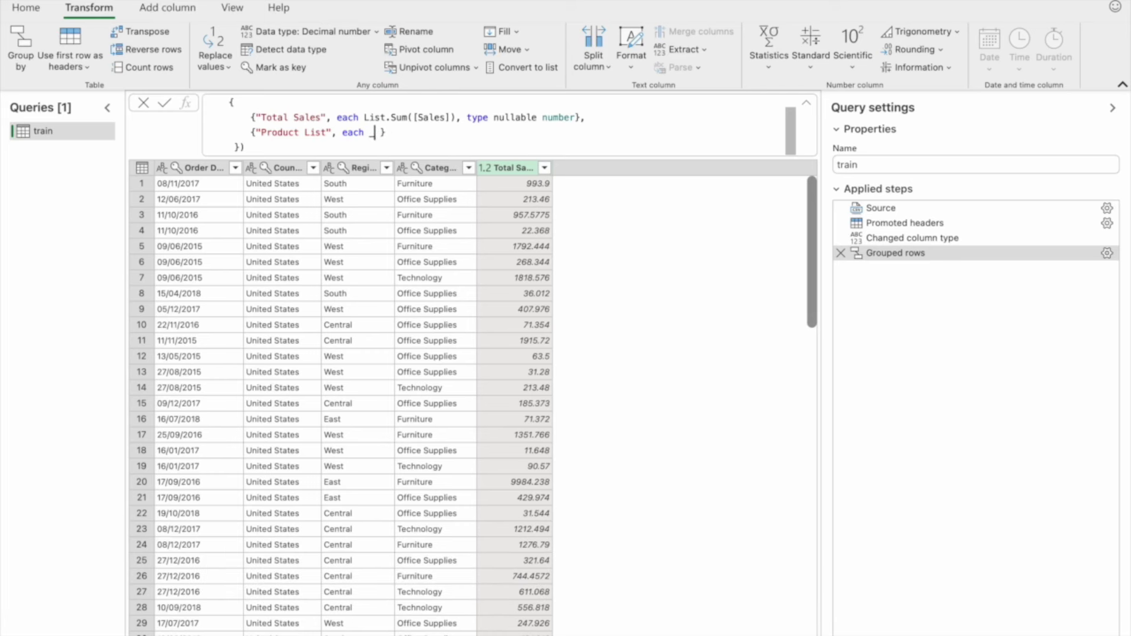
key("Return")
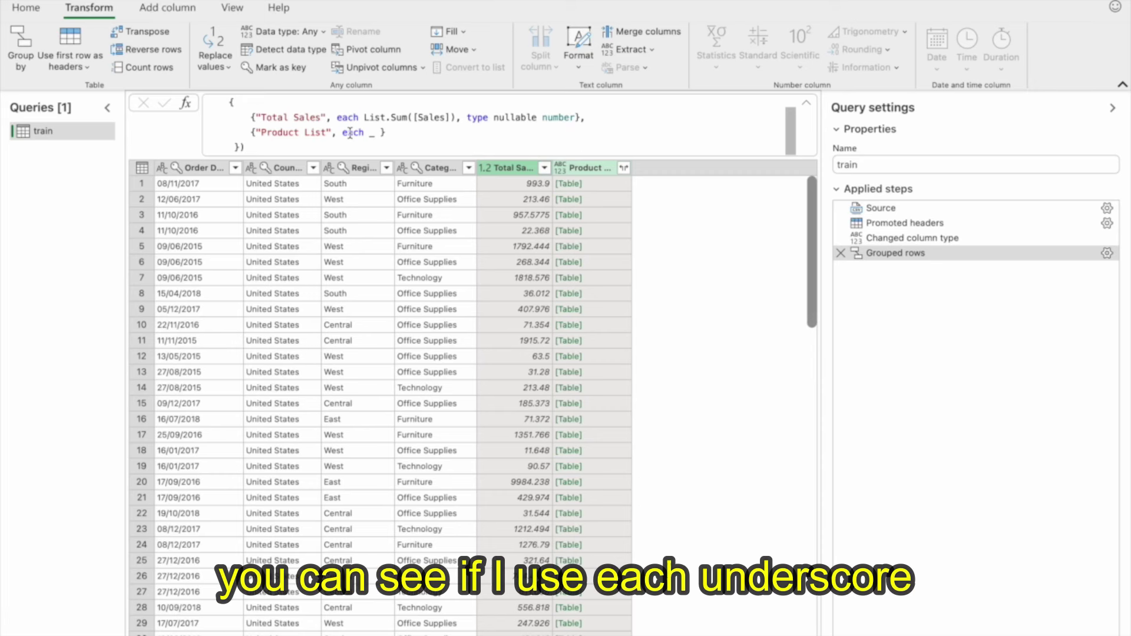
Preview the nested table in the first row's Product List cell and check its order date, country, region, category and product names.
double_click(373, 134)
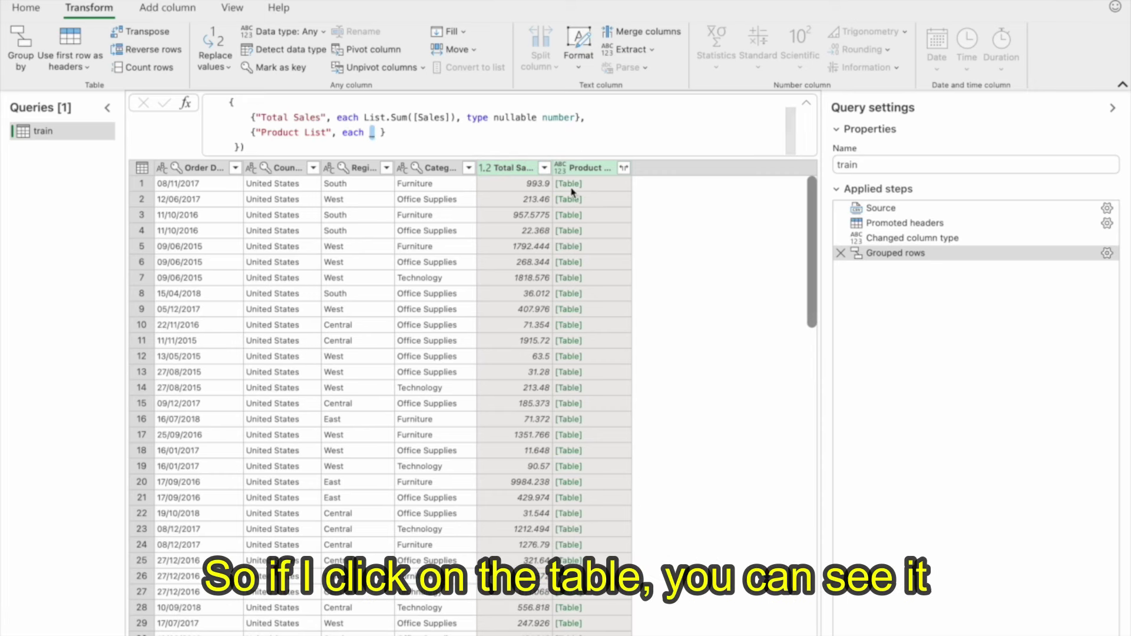
left_click(614, 188)
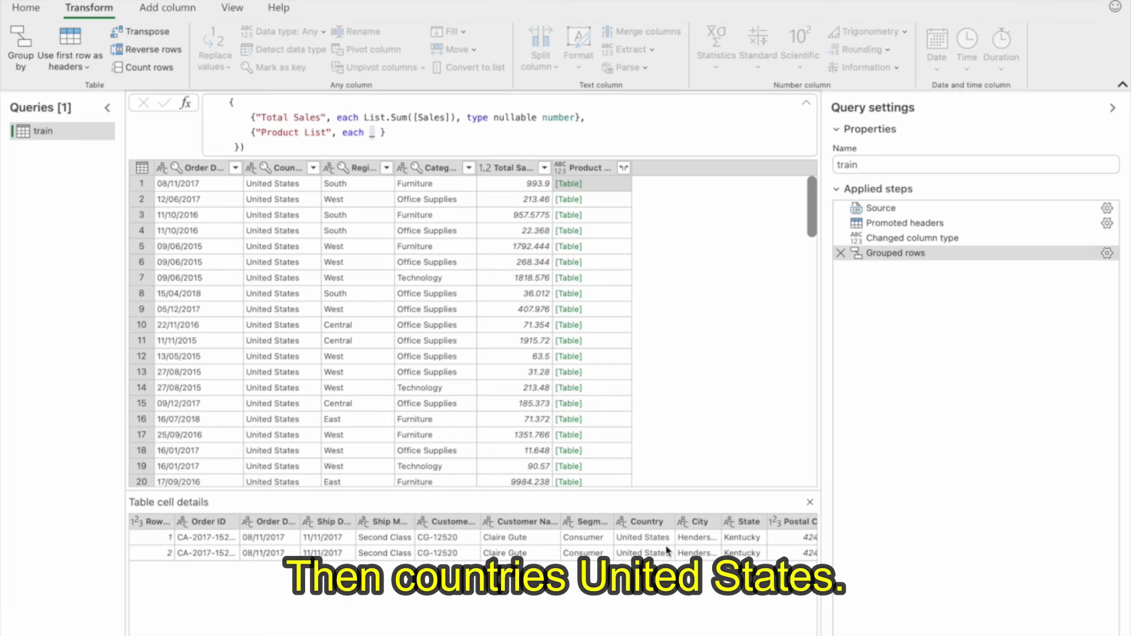
scroll(709, 562, "right", 10)
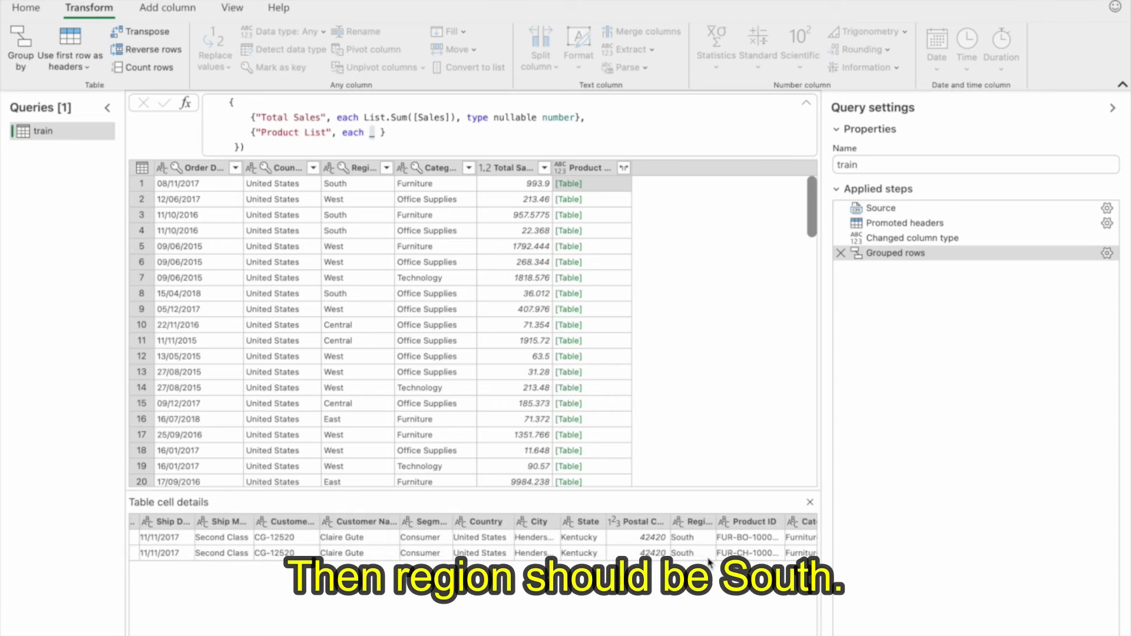
scroll(471, 554, "right", 3)
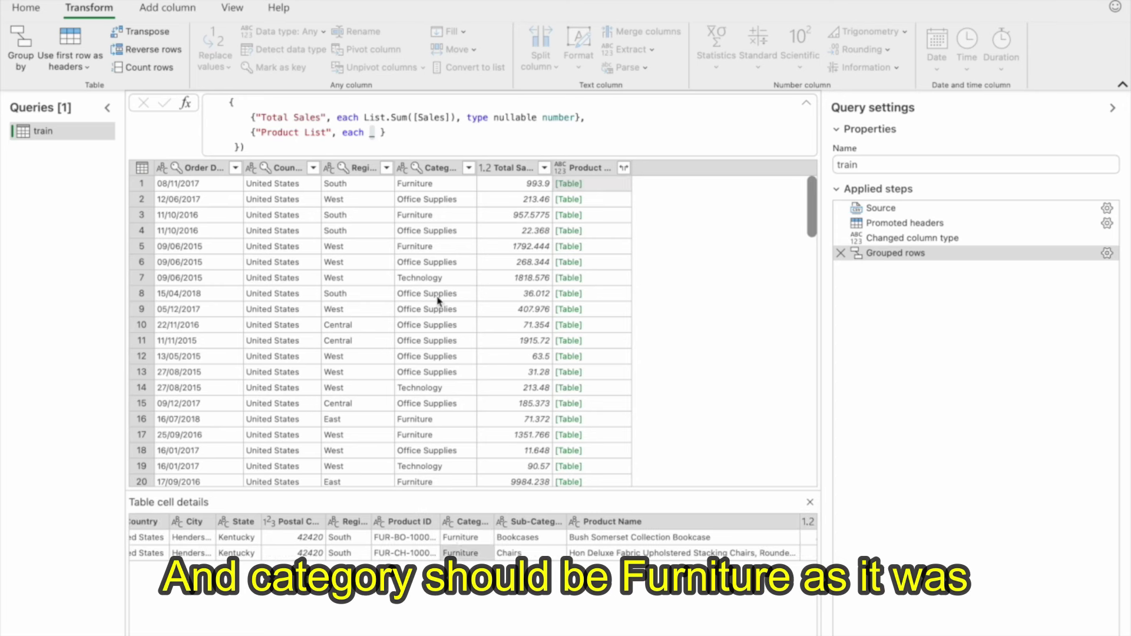
scroll(592, 539, "right", 2)
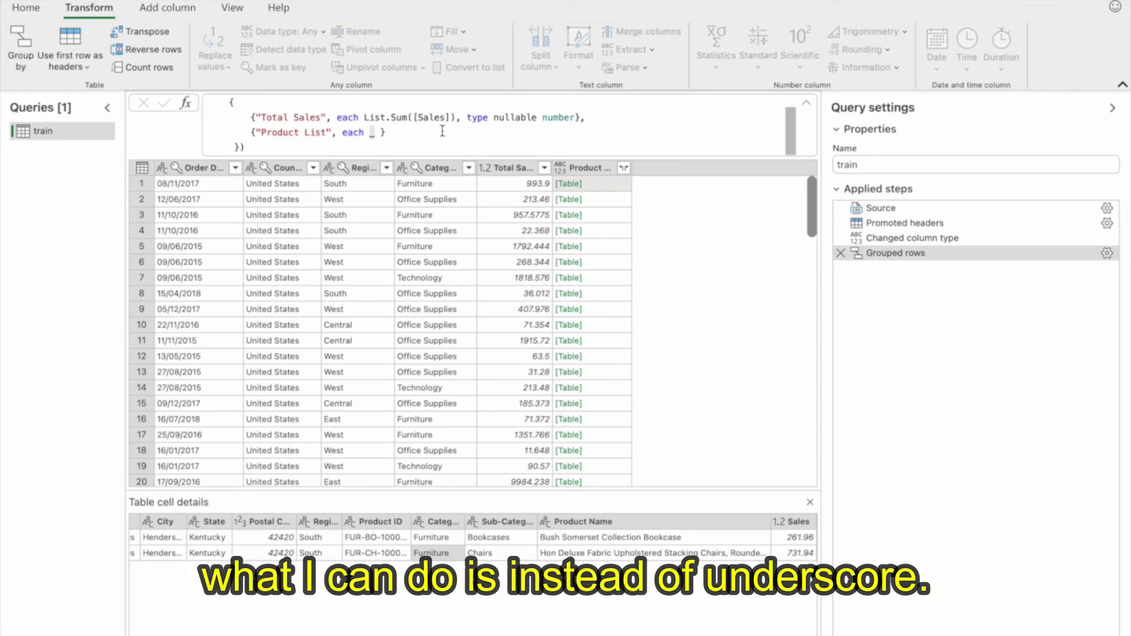
Replace the underscore in the Product List aggregation with [Product Name] and apply the formula.
double_click(372, 132)
type("[")
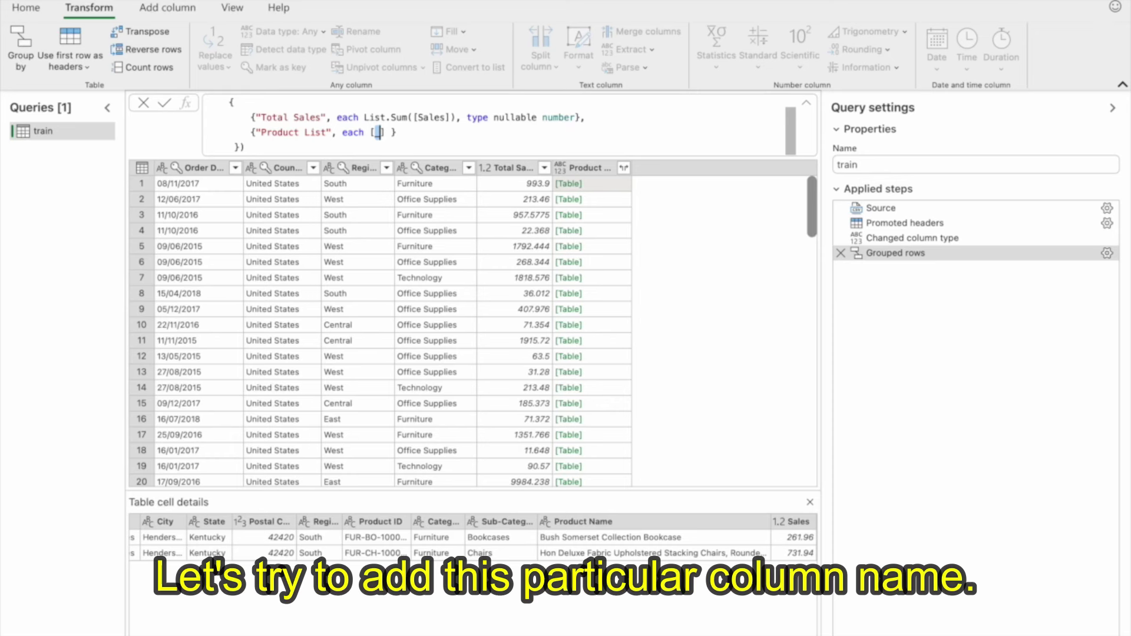
type("Product Nam")
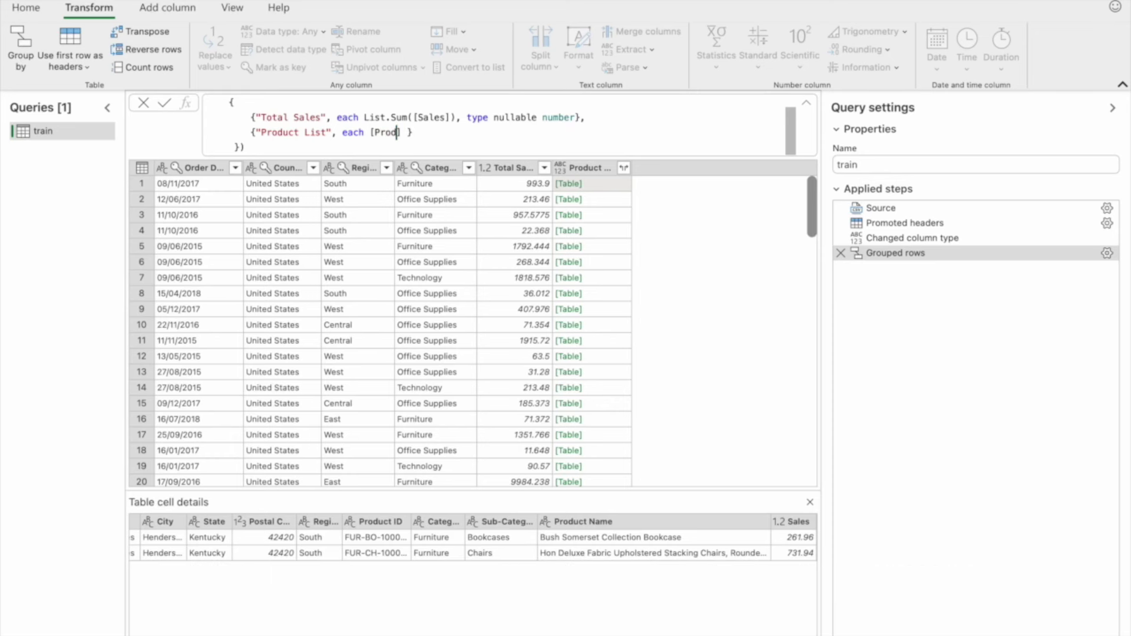
type("e")
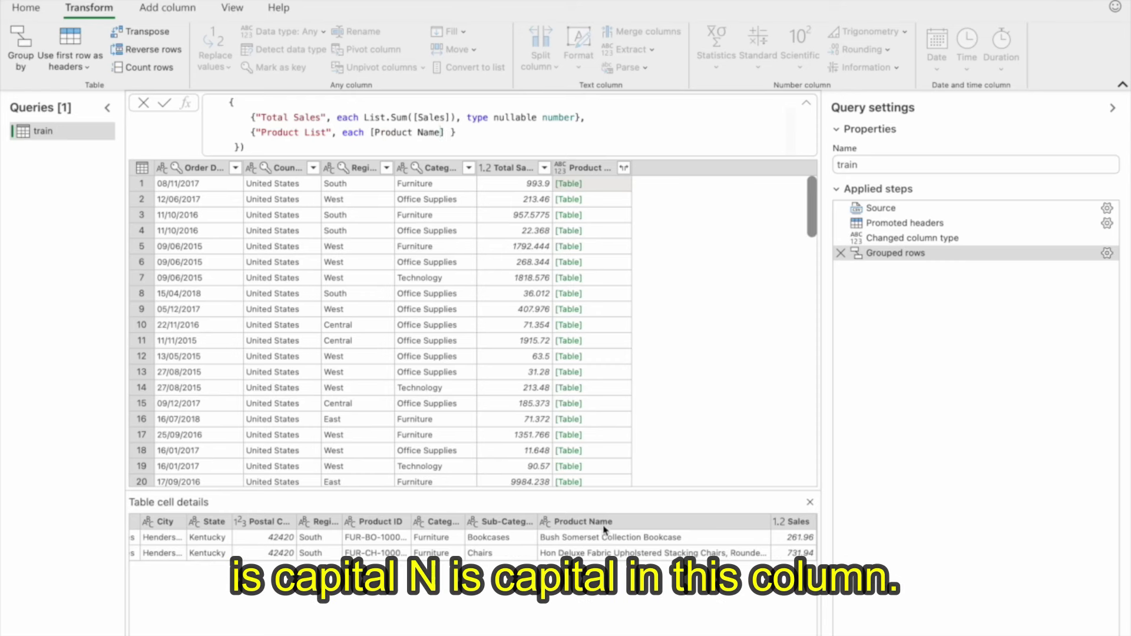
left_click(481, 135)
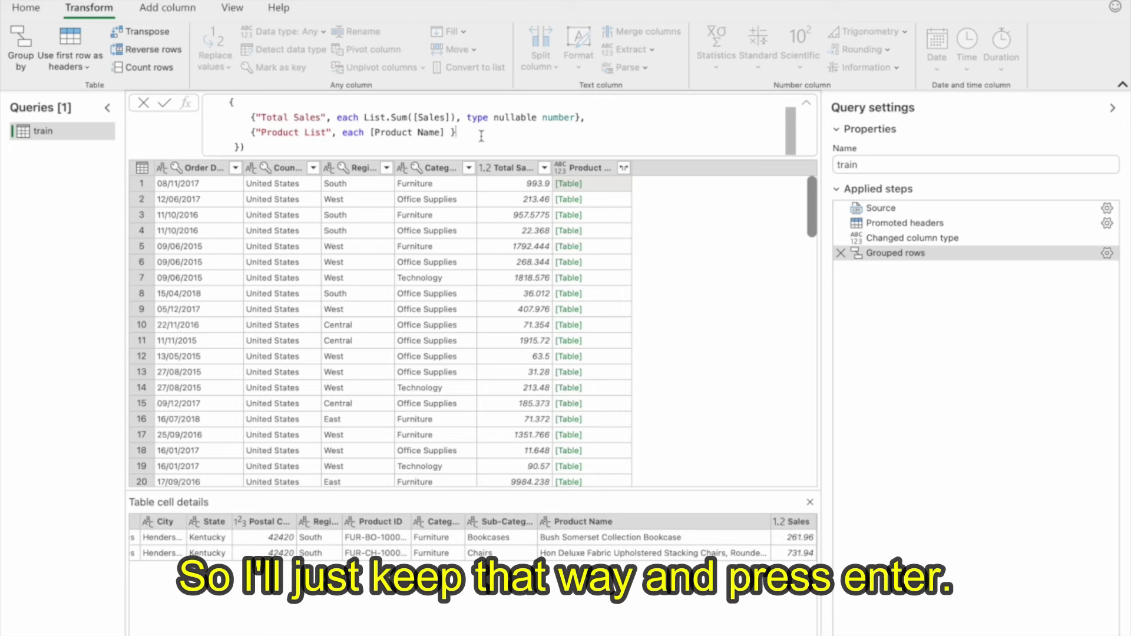
key("Return")
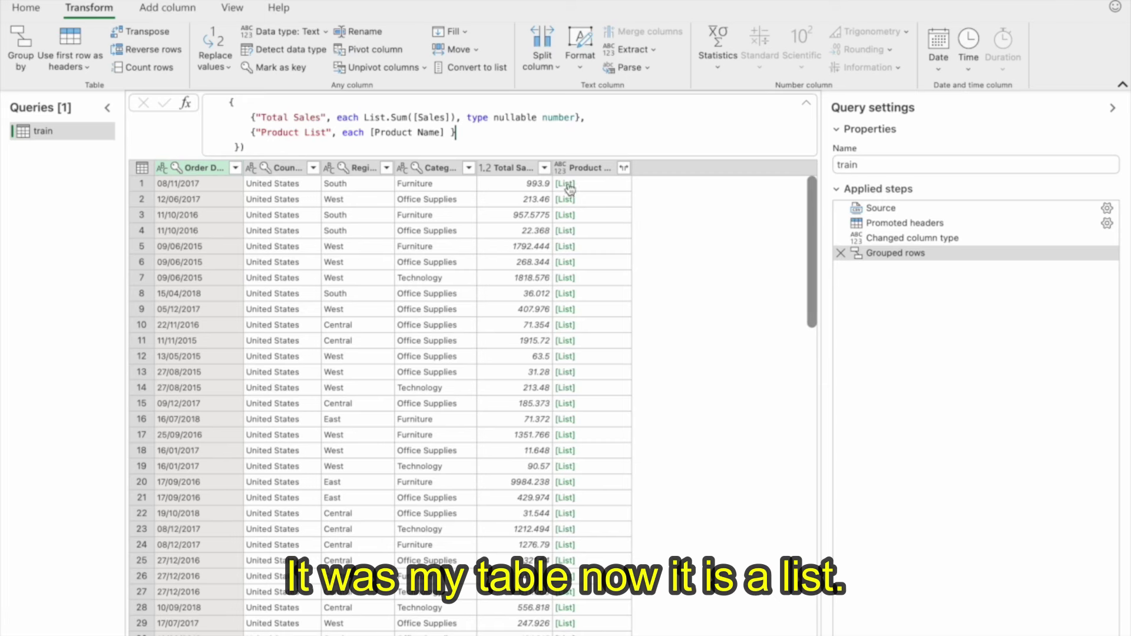
Preview the product lists held in rows 1, 5 and 10 of the Product List column.
left_click(611, 188)
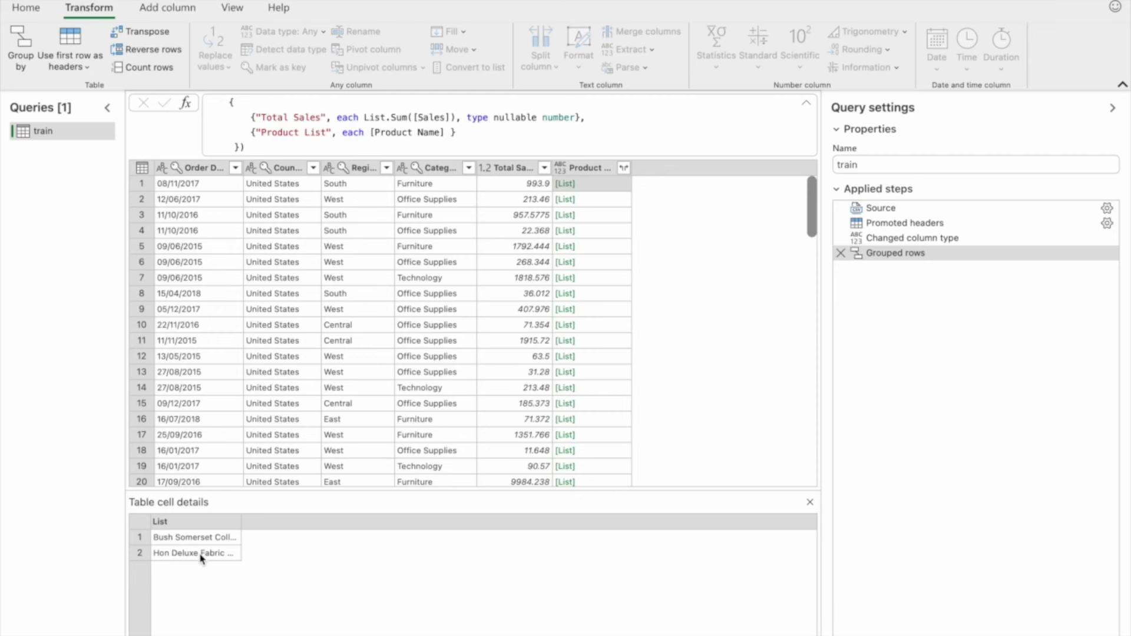
left_click(623, 245)
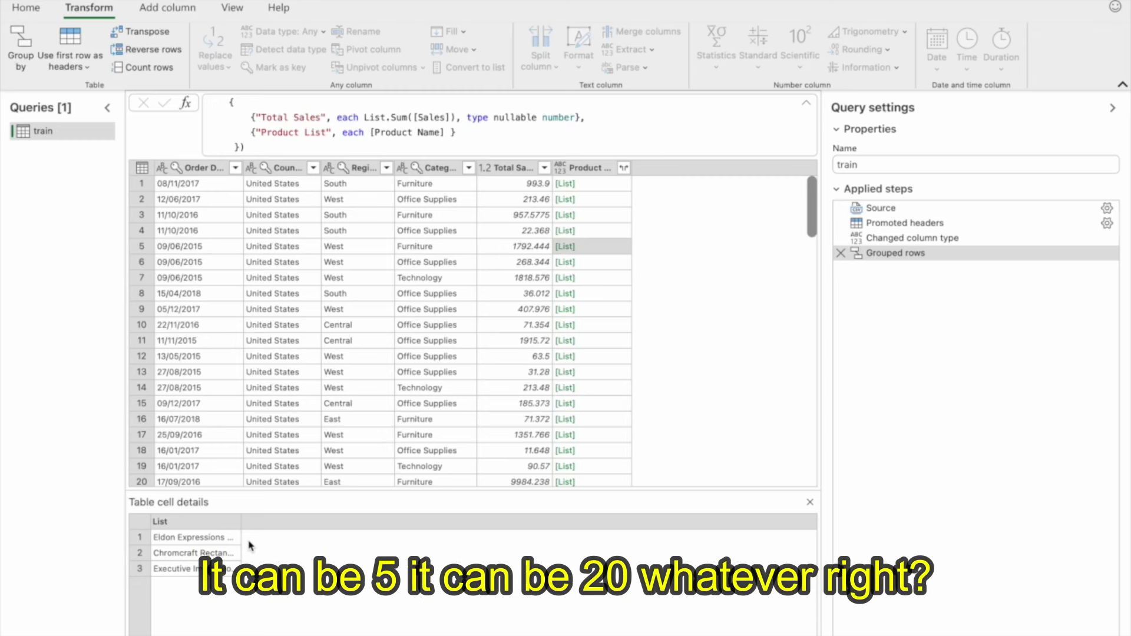
left_click(621, 328)
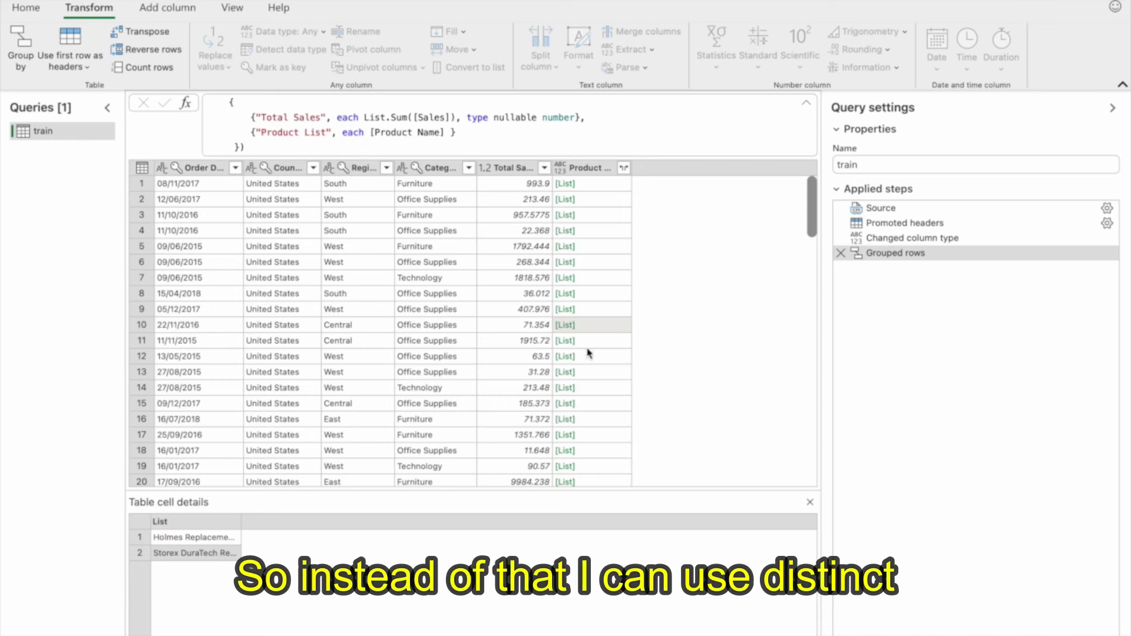
Wrap [Product Name] in List.Distinct within the Product List aggregation, apply it and preview the list in row 3.
left_click(374, 134)
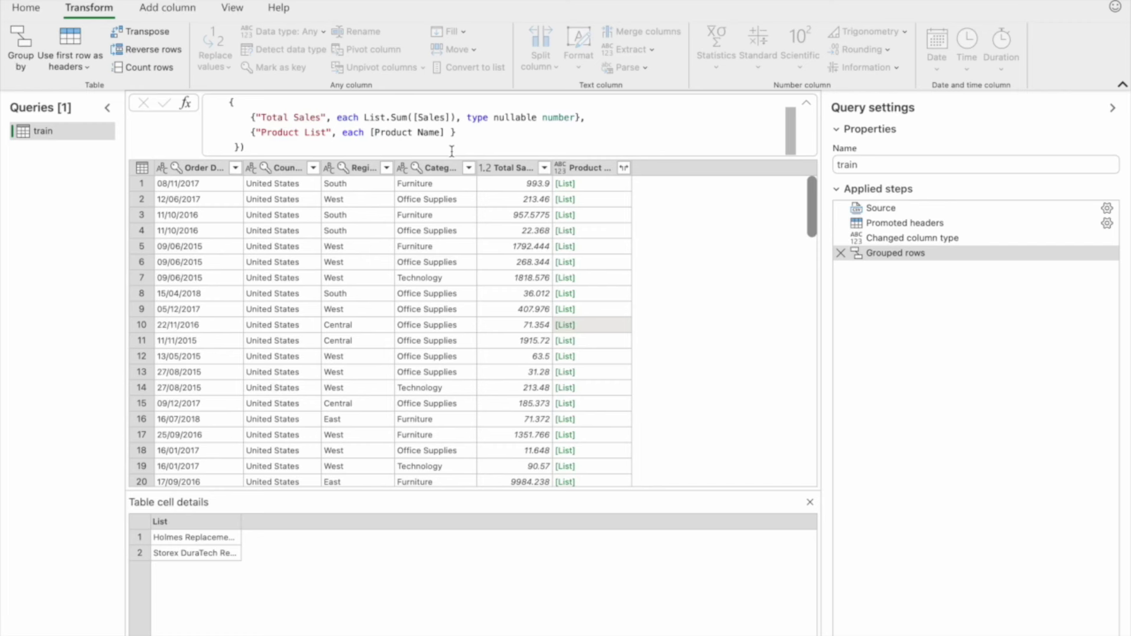
type("List.Distinct")
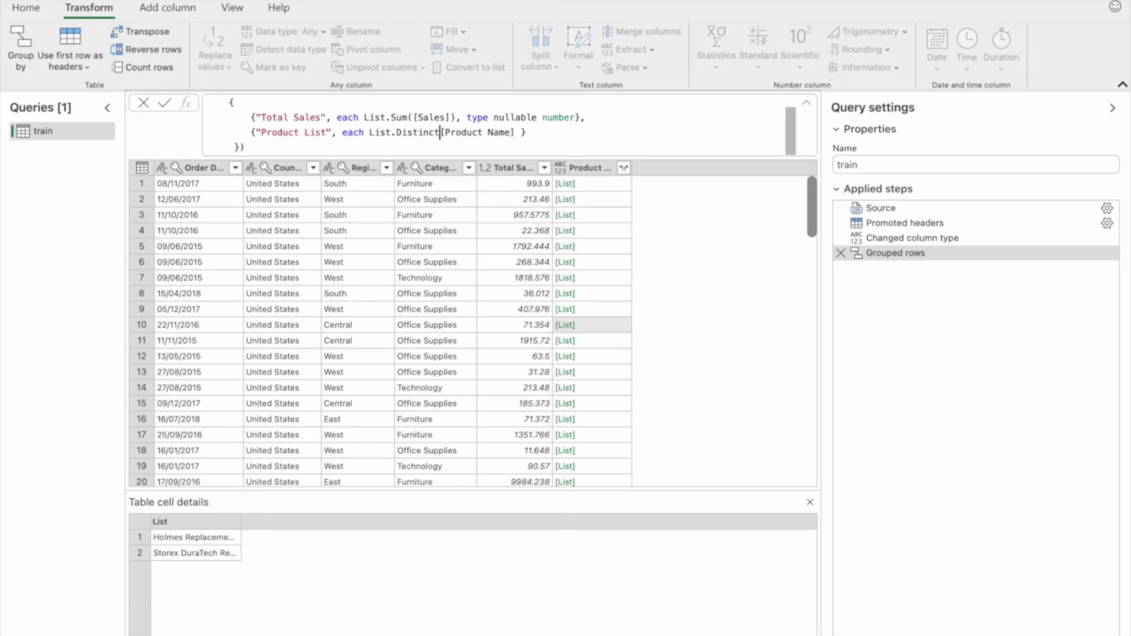
type("(")
left_click(521, 133)
type(")")
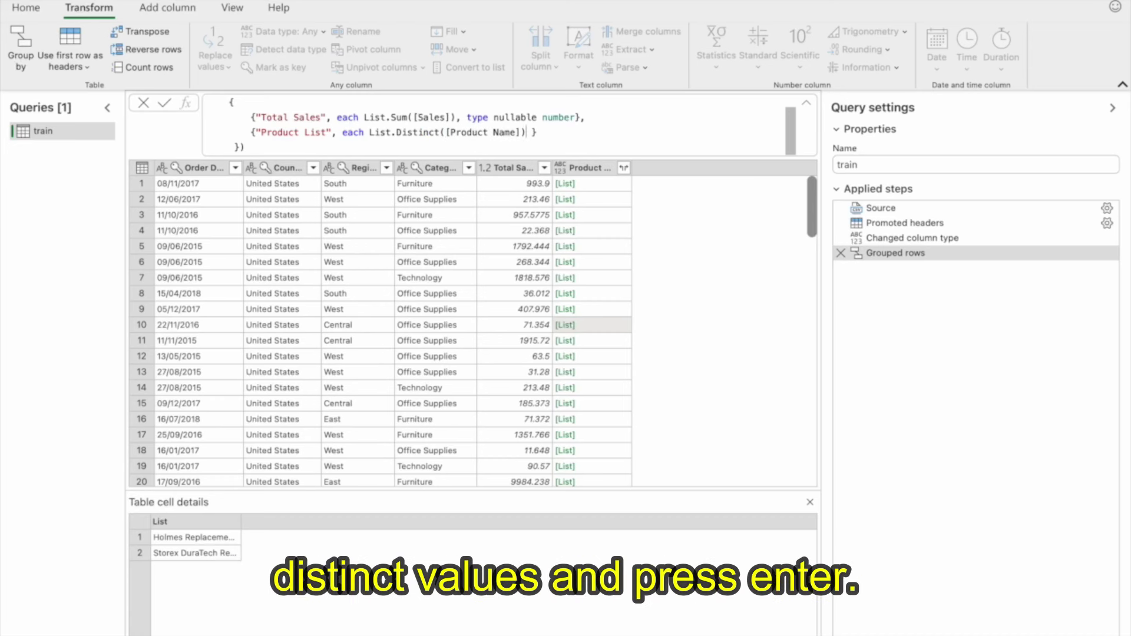
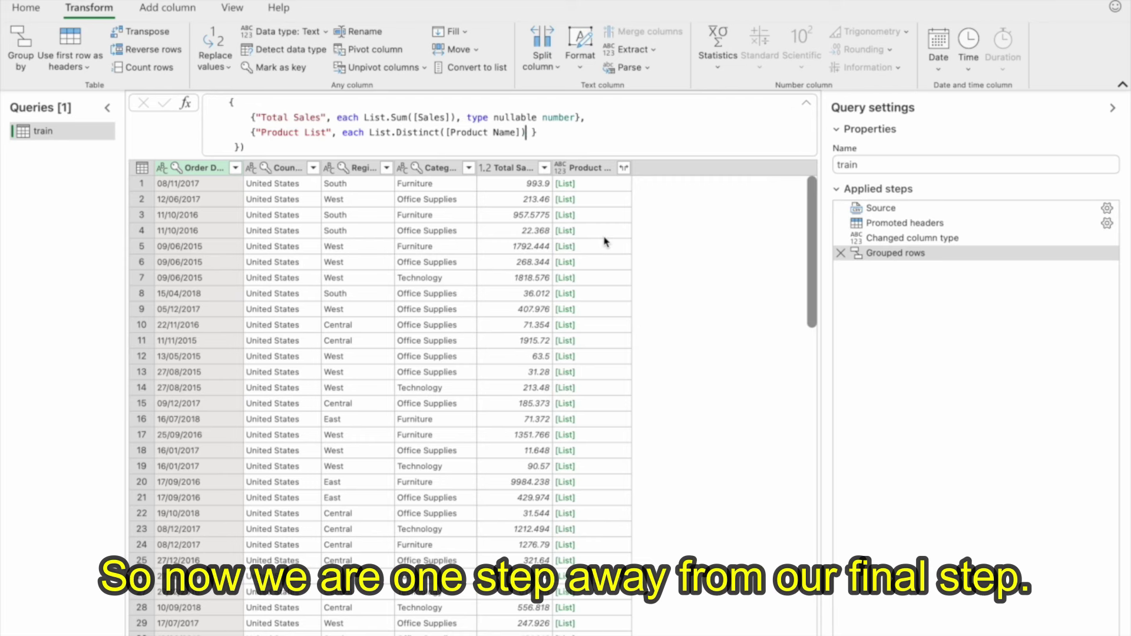
left_click(618, 217)
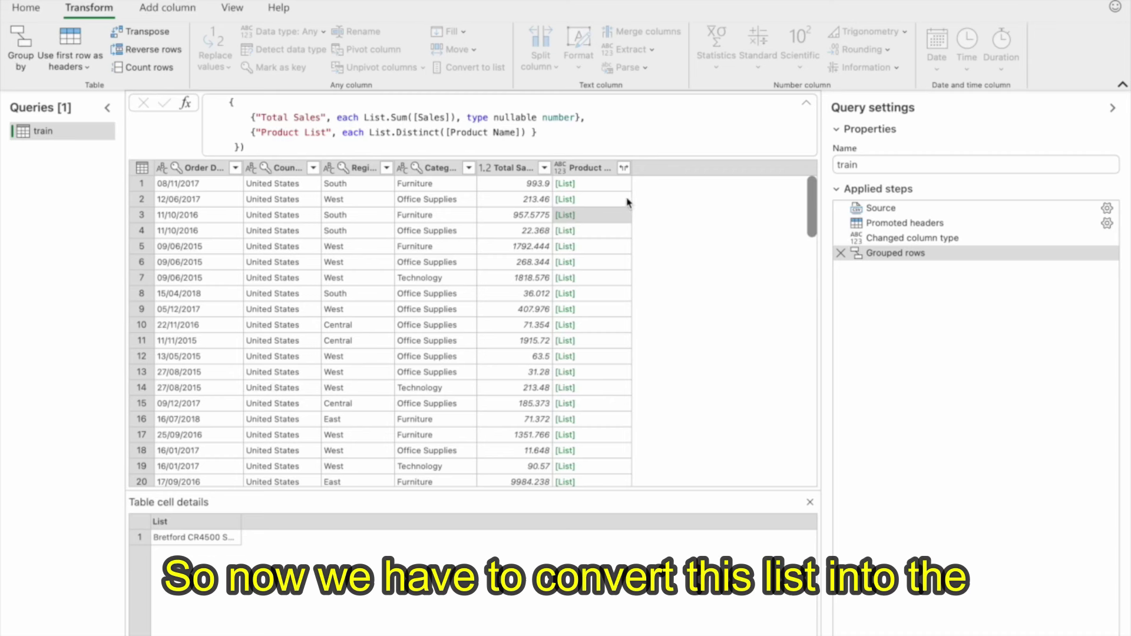
Wrap the List.Distinct expression in Text.Combine so each group's product names become one text value, and apply the formula.
left_click(371, 131)
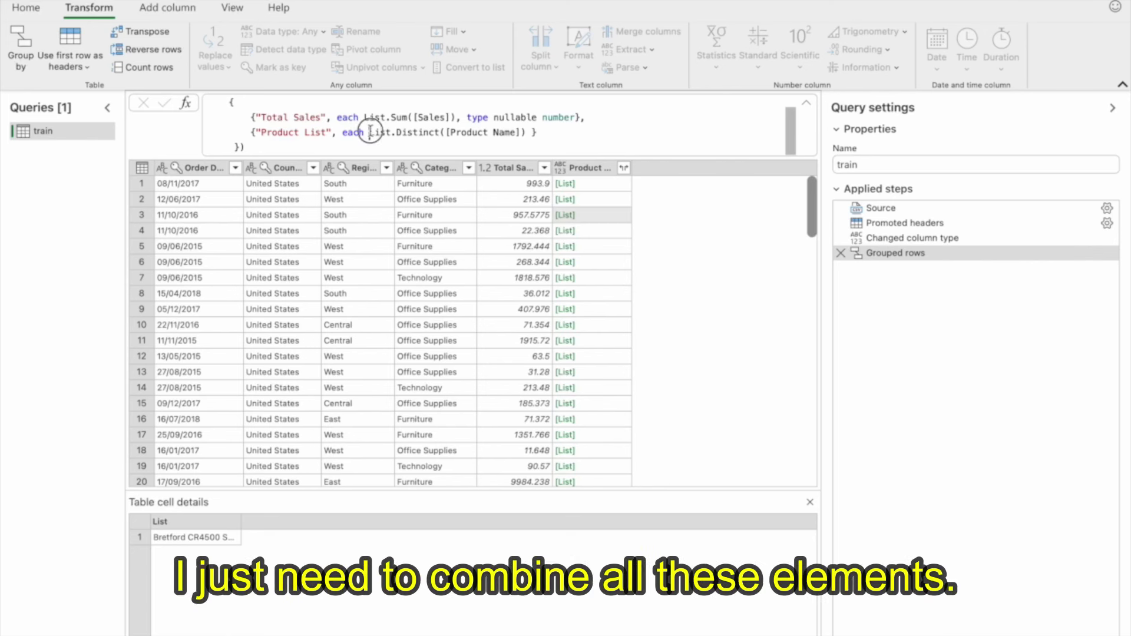
type("Text")
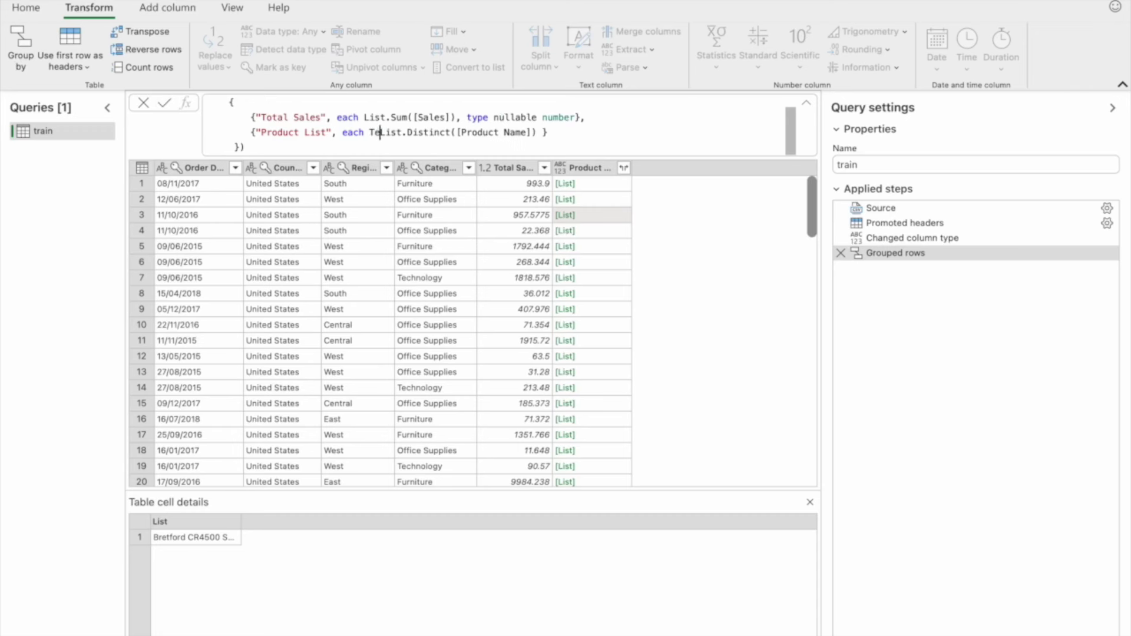
type(".Combine")
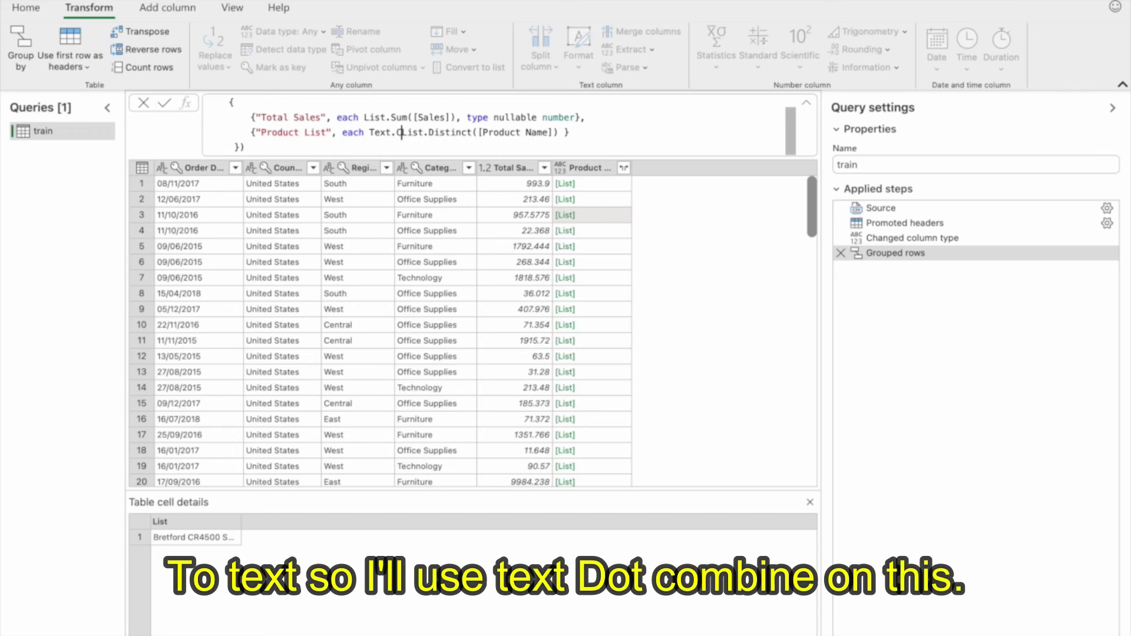
type("(")
left_click(590, 131)
type(")")
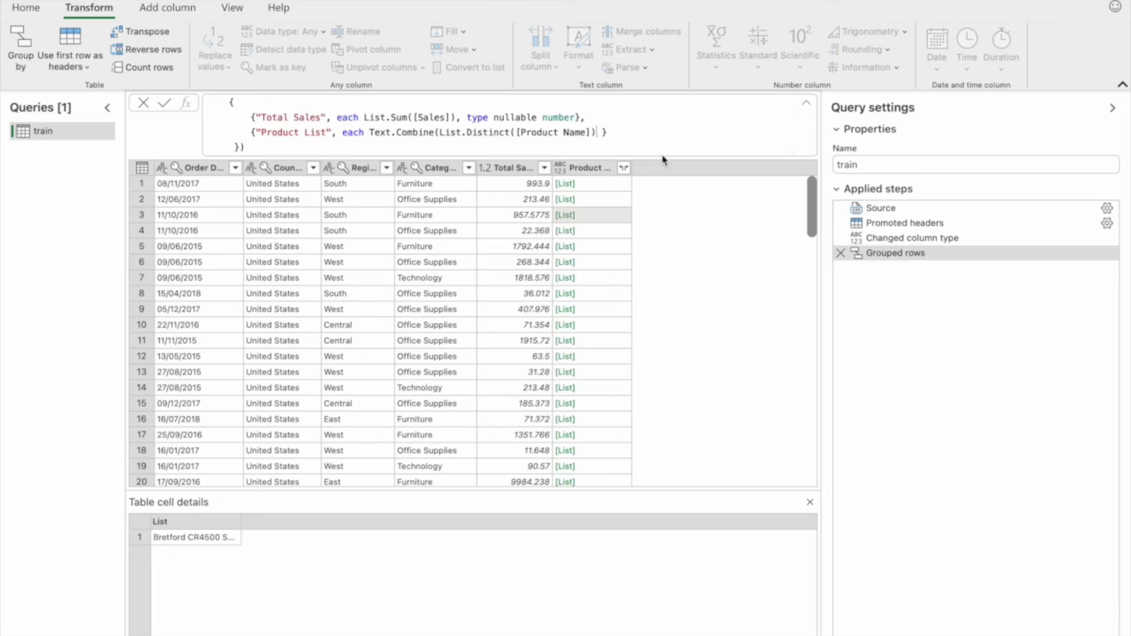
type(")")
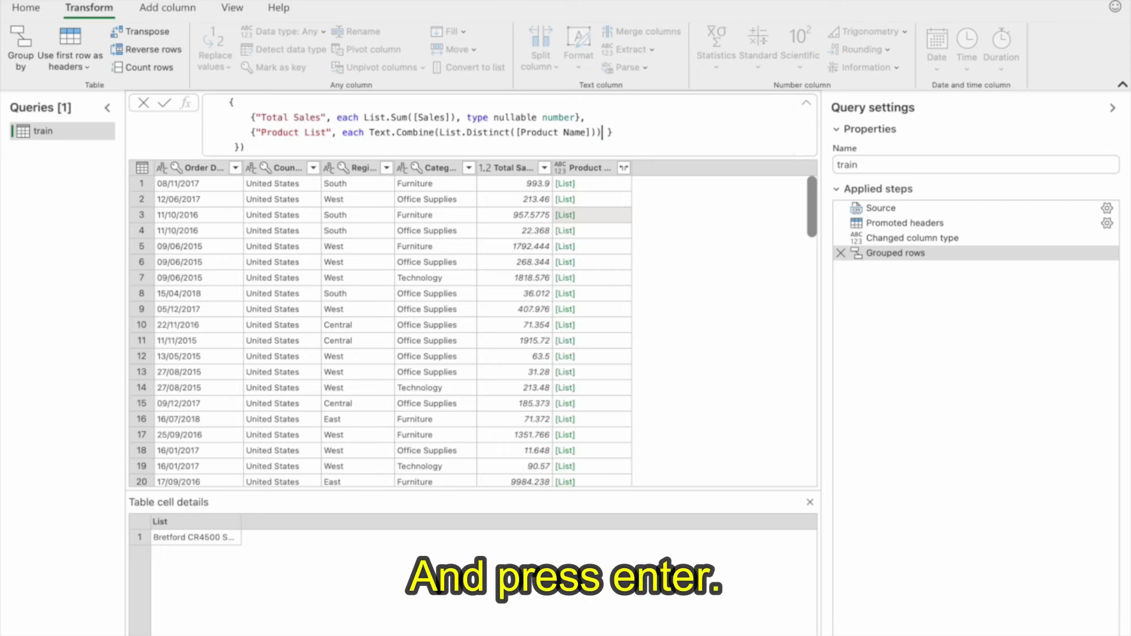
key("Return")
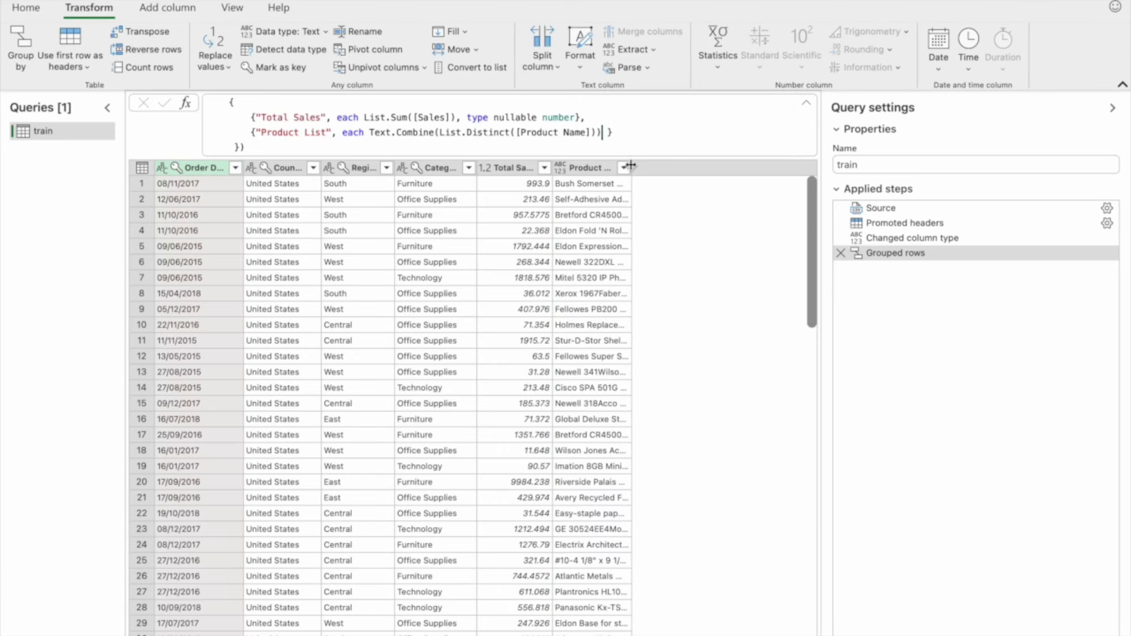
Widen the Product List column, then add ", " as the Text.Combine delimiter in the Product List aggregation and apply the formula.
left_click_drag(631, 168, 732, 171)
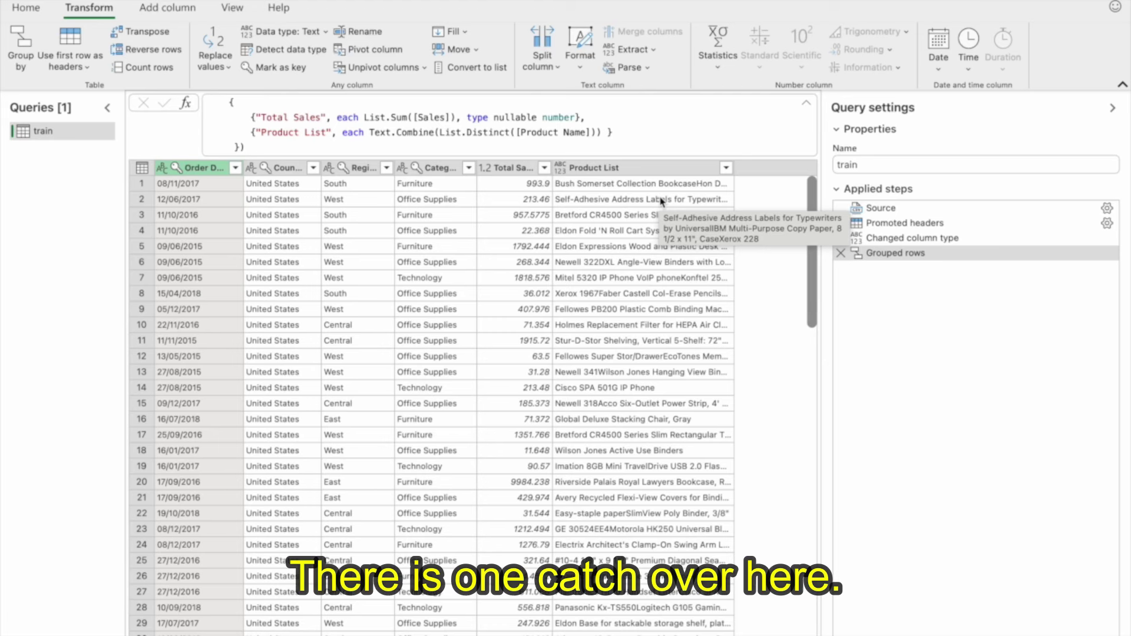
left_click(698, 185)
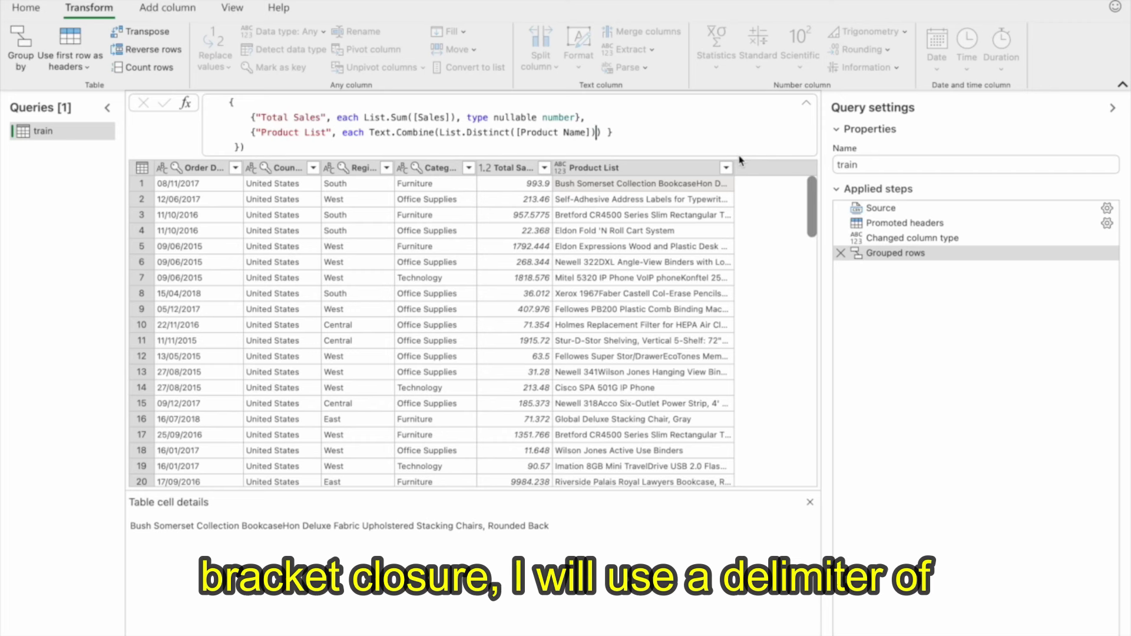
type(", \", \")")
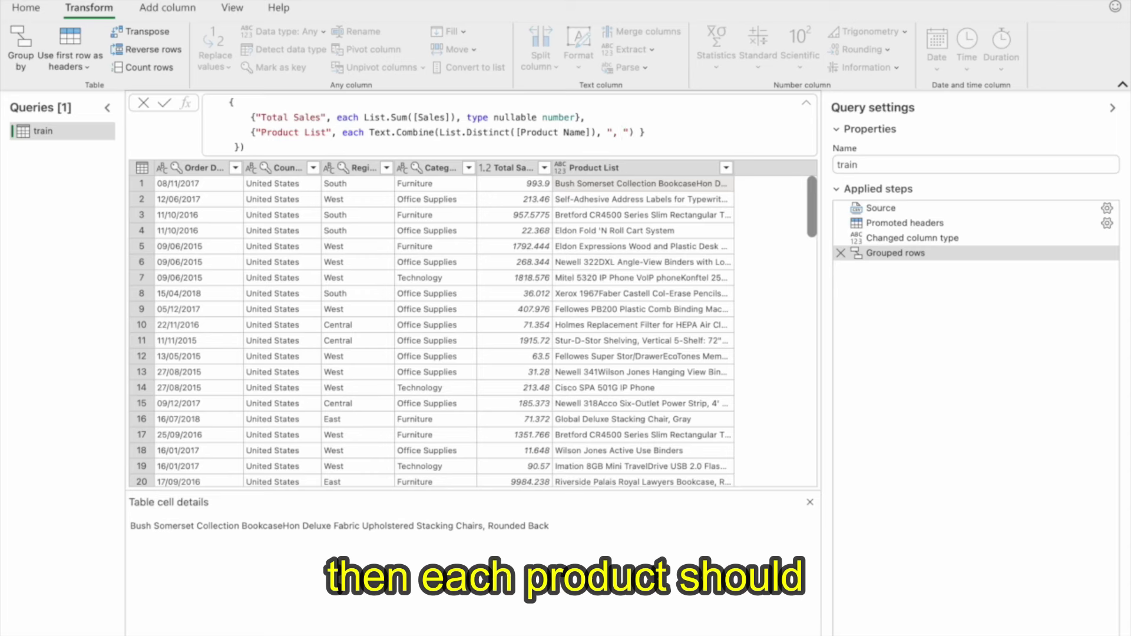
key("Return")
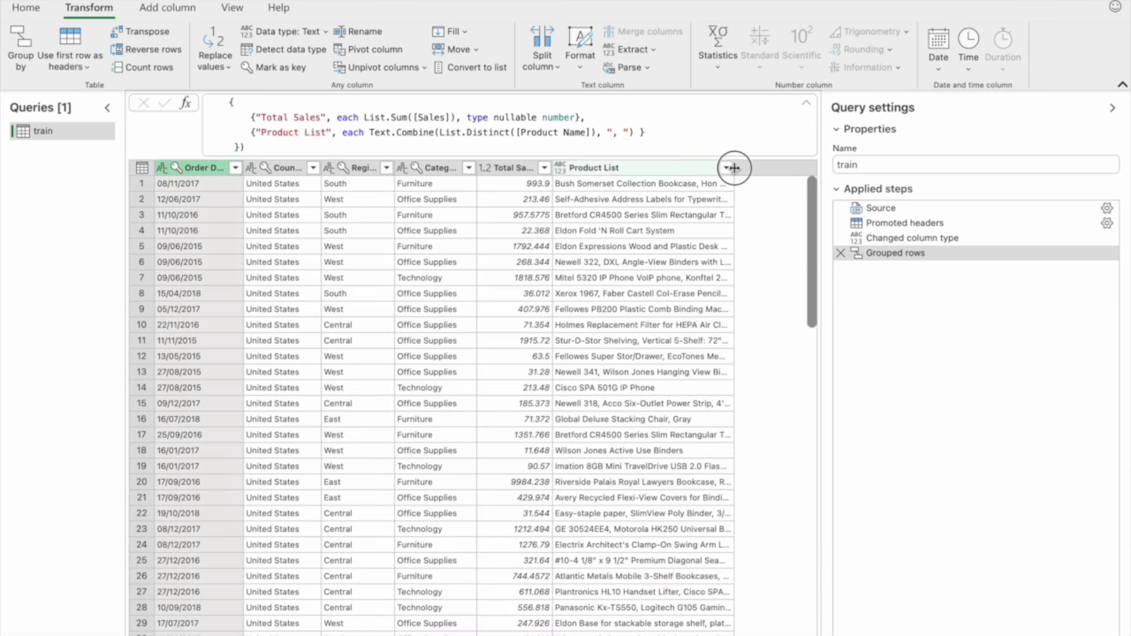
Fit the Product List column to its contents and preview the comma-separated product names in rows 1 and 2.
double_click(733, 168)
left_click(592, 188)
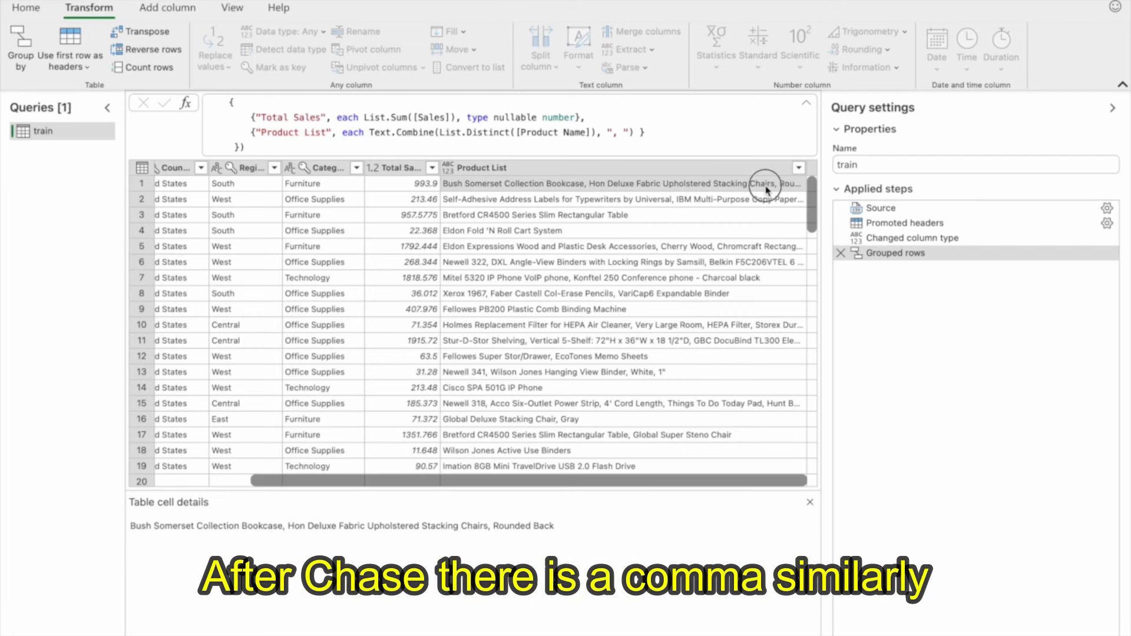
left_click(653, 200)
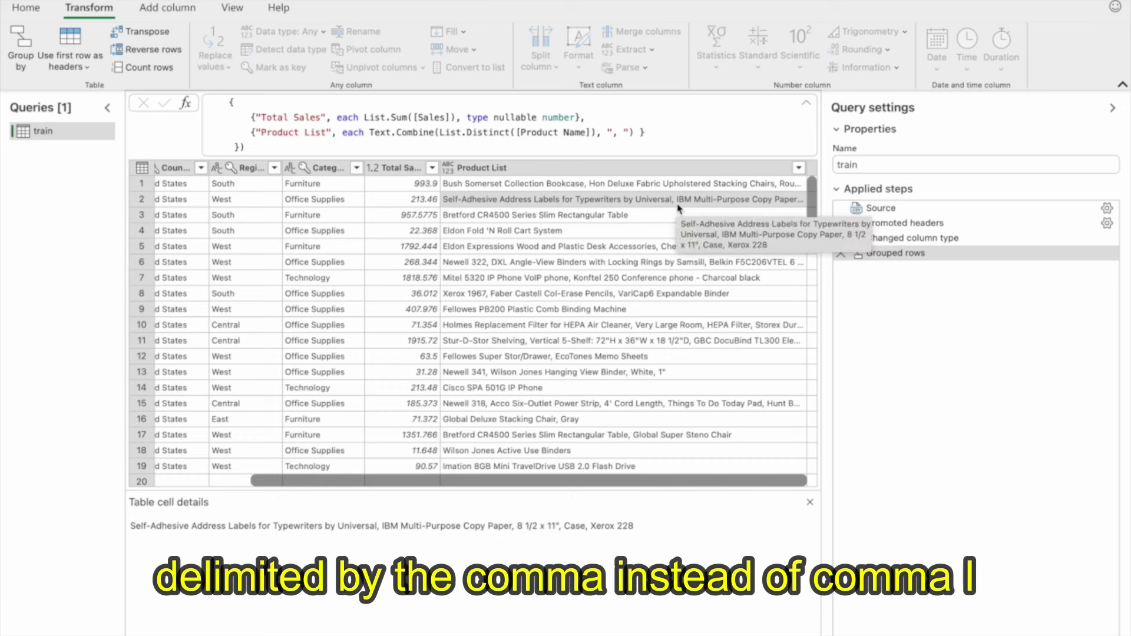
Replace the comma-and-space delimiter inside Text.Combine with a line break and apply the formula.
left_click(625, 135)
left_click_drag(624, 135, 613, 134)
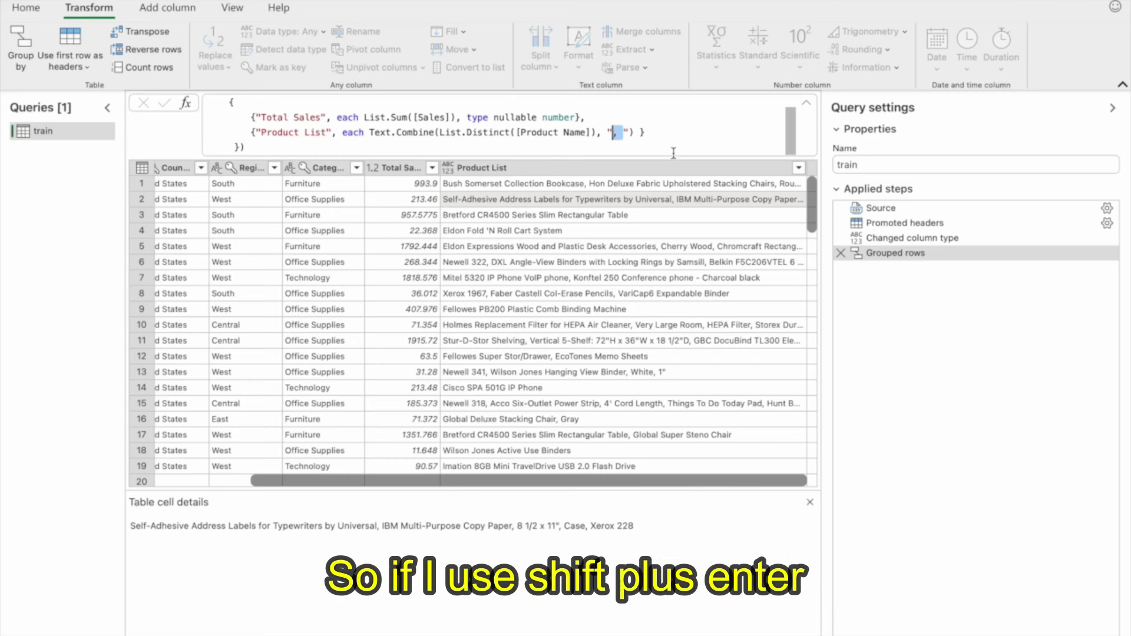
key("shift+Return")
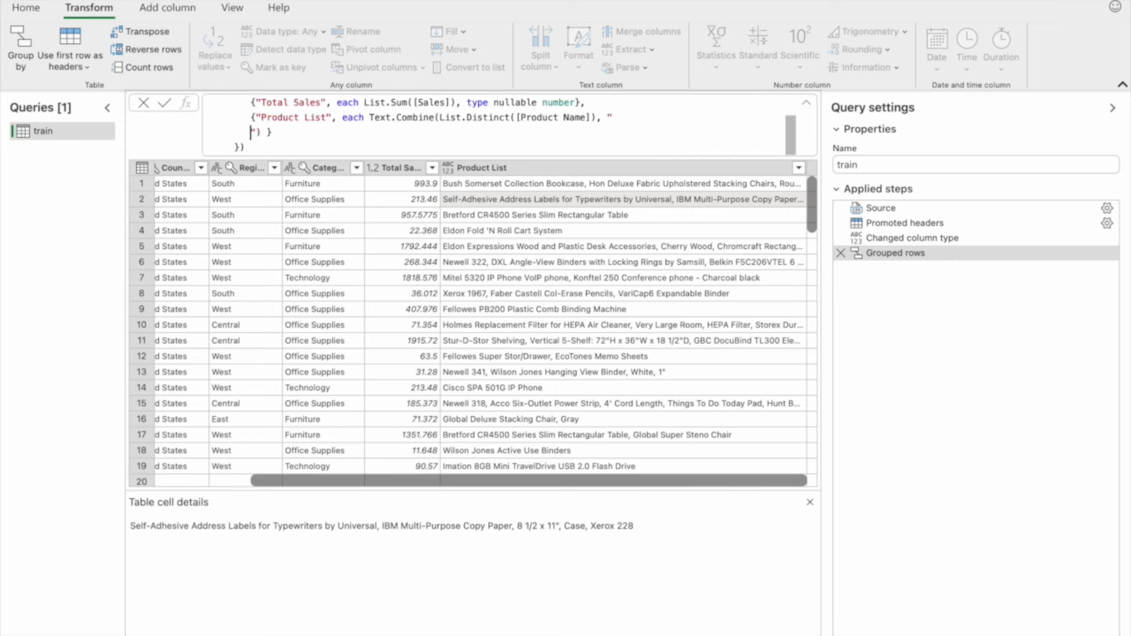
key("Return")
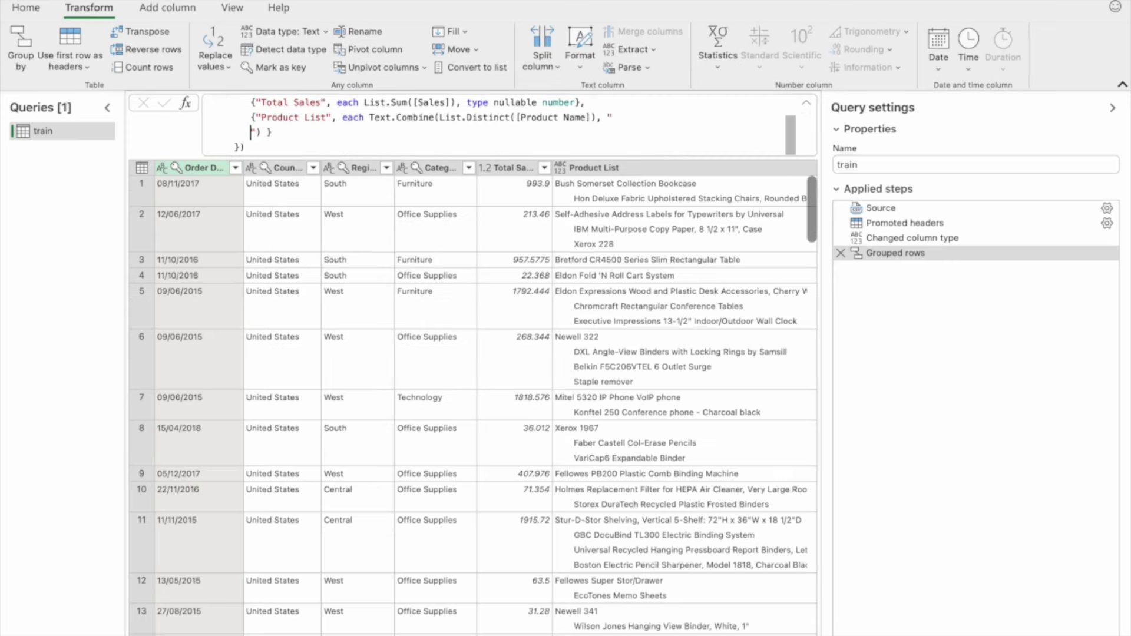
Inspect the details of rows 1 and 2 and look through the line-separated product names in the Product List column.
left_click(142, 197)
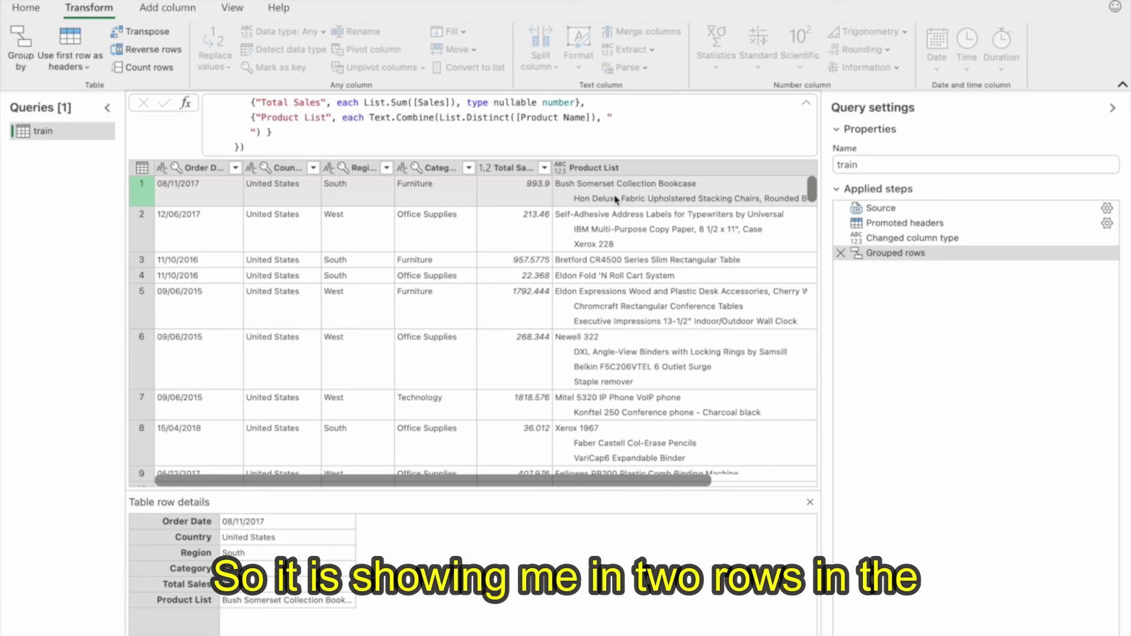
left_click(182, 231)
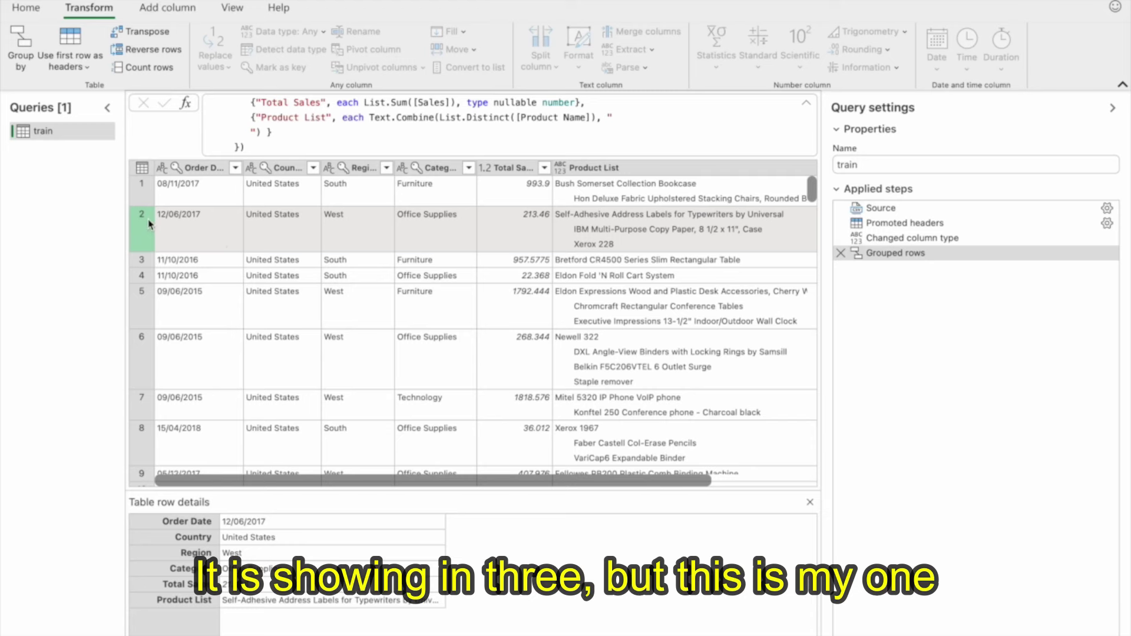
left_click(610, 243)
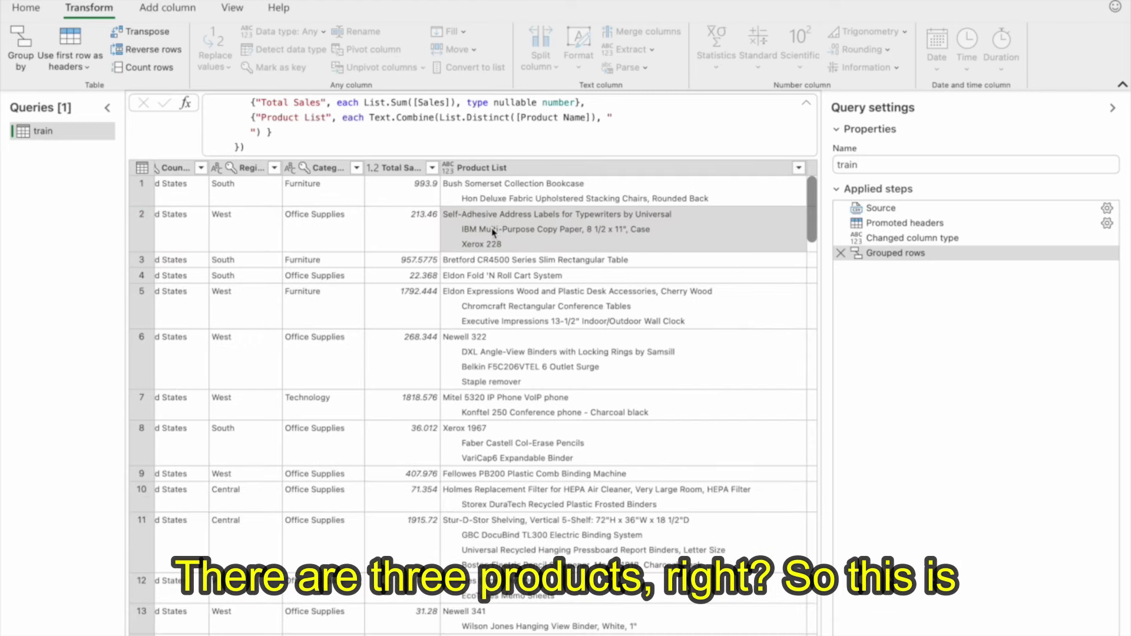
scroll(497, 248, "down", 10)
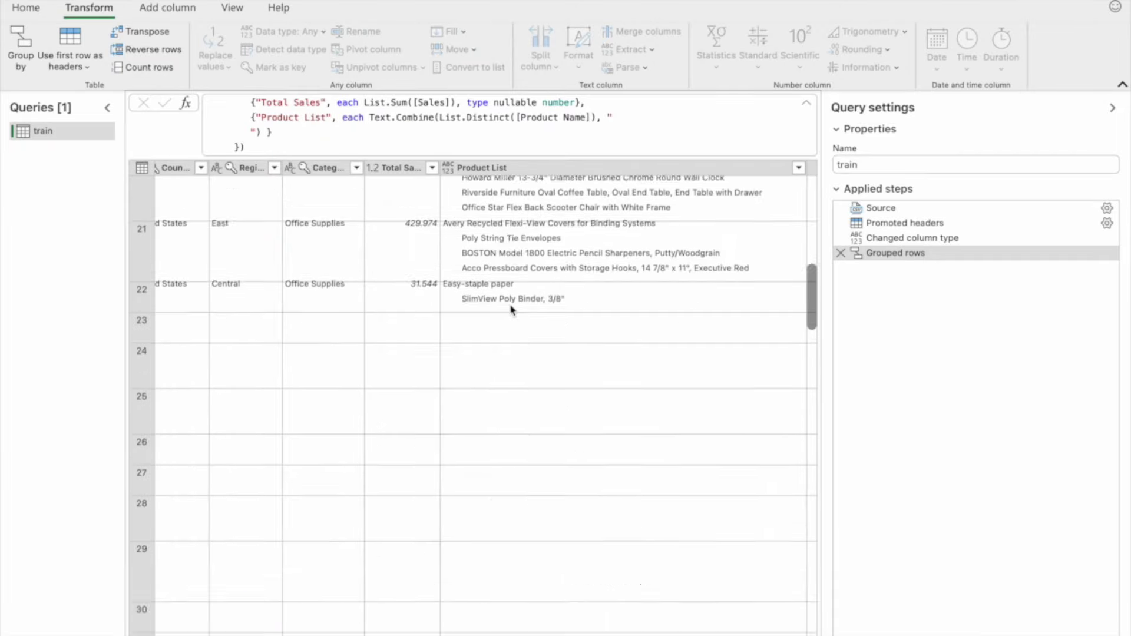
scroll(511, 309, "down", 5)
scroll(512, 309, "up", 15)
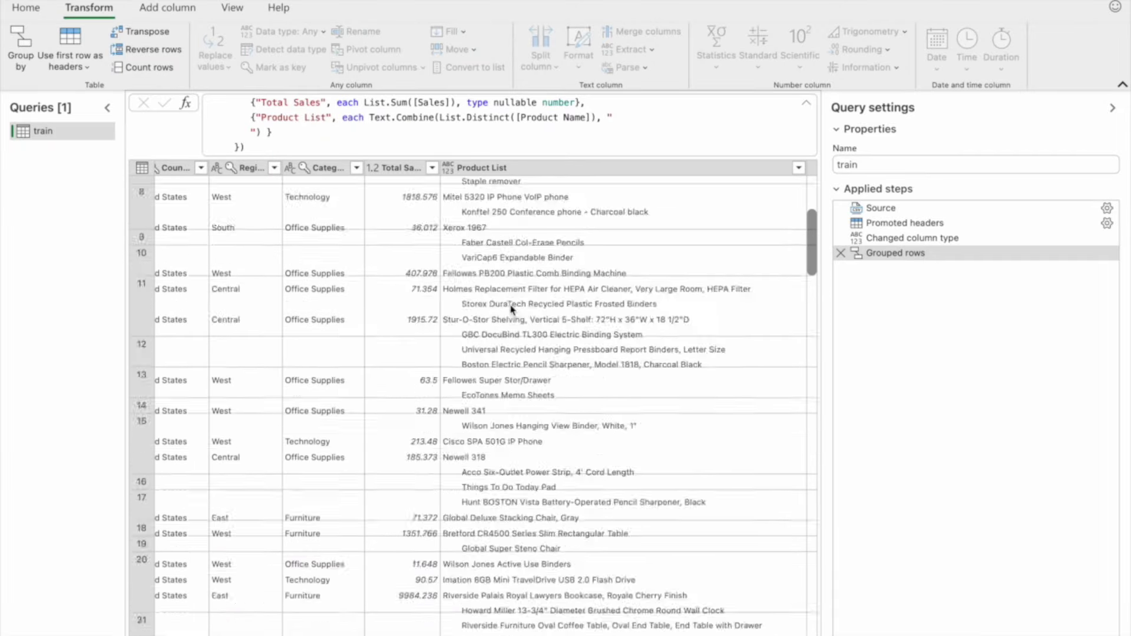
scroll(511, 310, "left", 5)
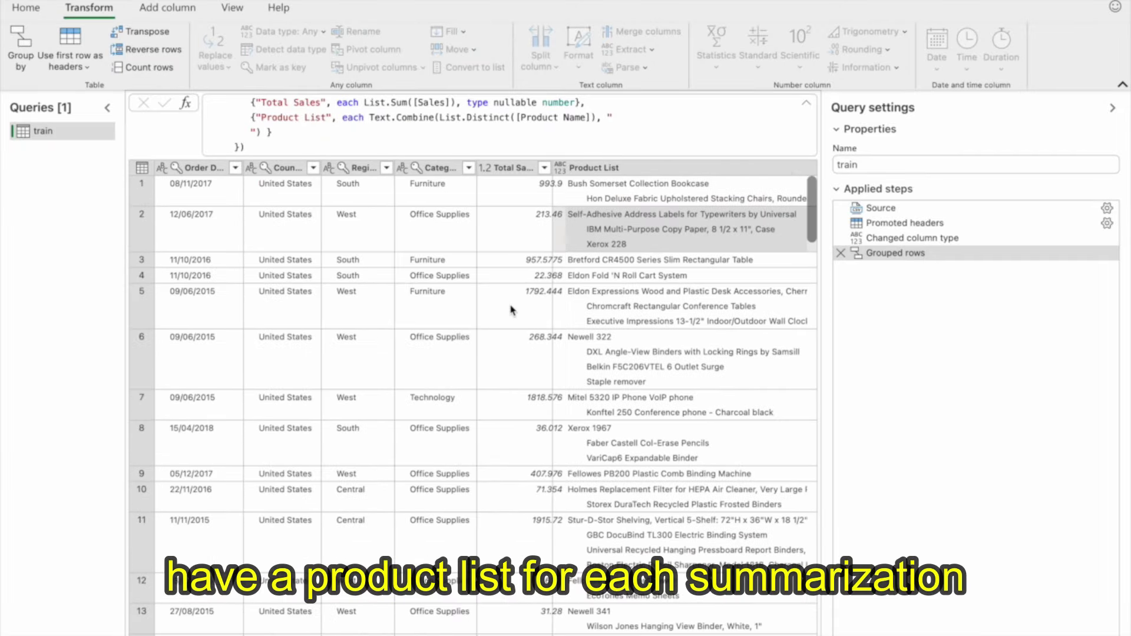
Review the grouped query's columns one by one, from Order Date, Country, Region and Category to Total Sales and Product List.
left_click(202, 168)
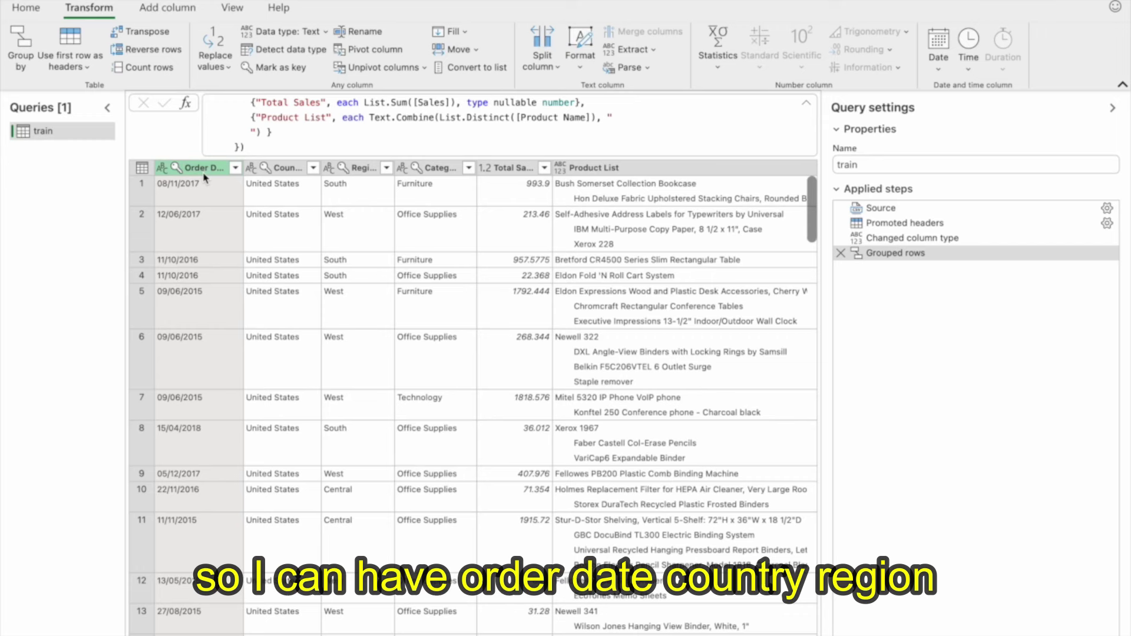
left_click(279, 170)
left_click(354, 172)
left_click(427, 171)
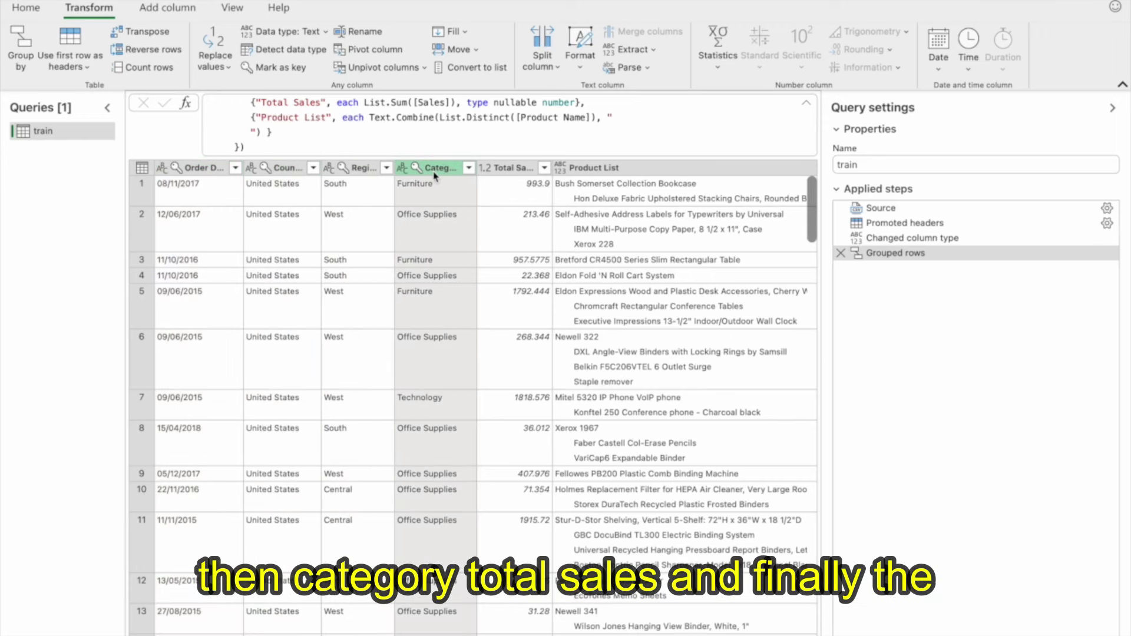
left_click(512, 171)
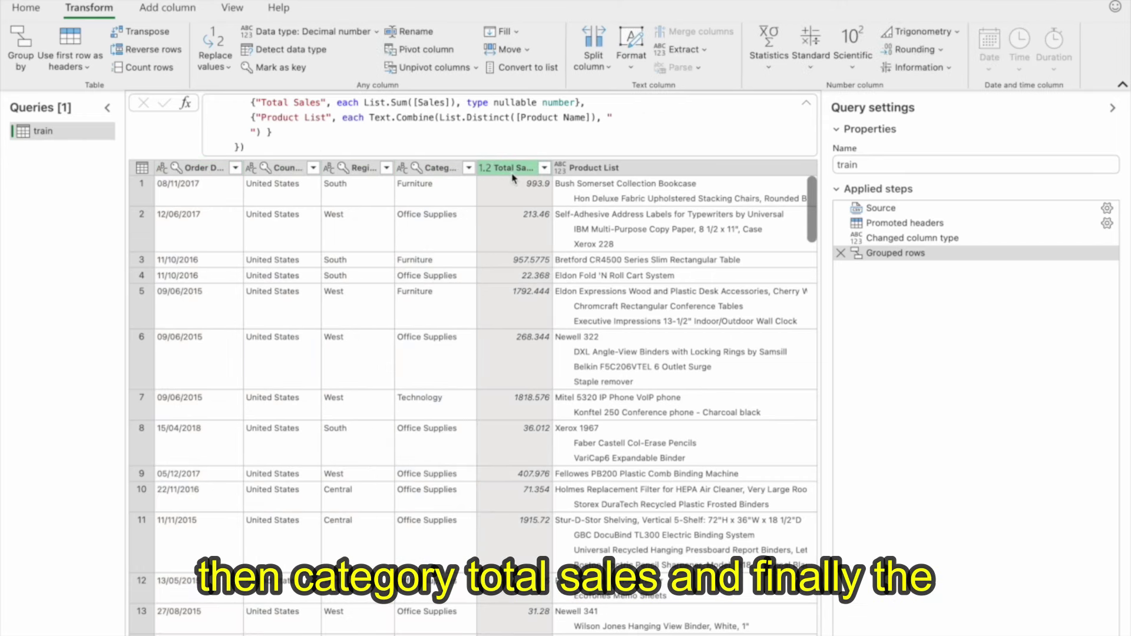
left_click(618, 176)
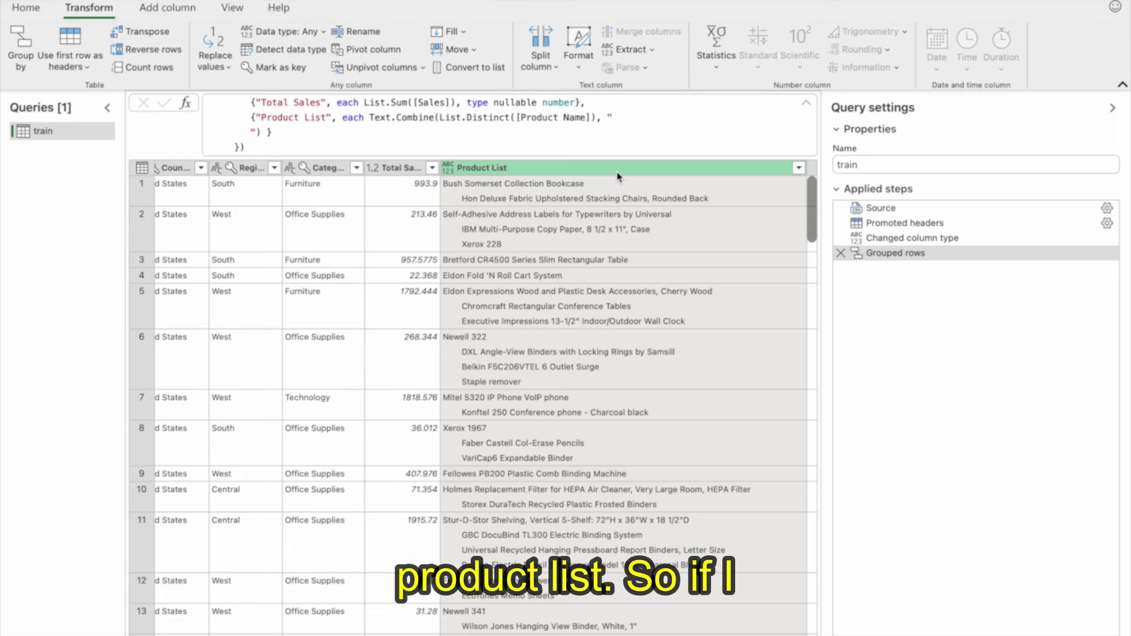
Close and load the grouped train query into the worksheet and review the loaded columns from Order Date to Product List.
left_click(25, 18)
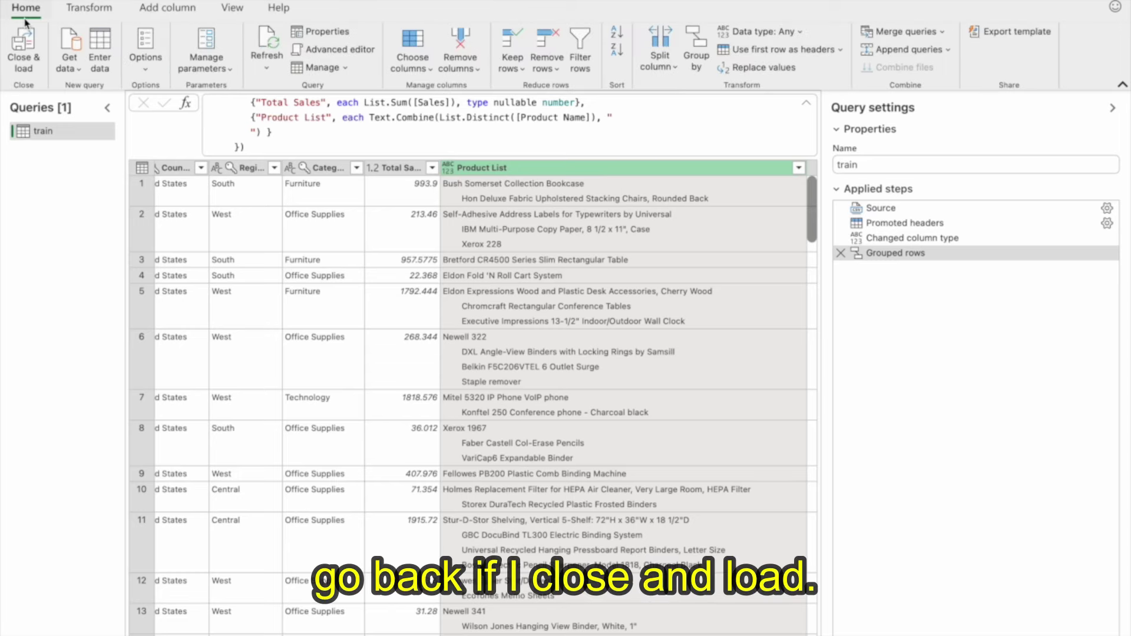
left_click(24, 56)
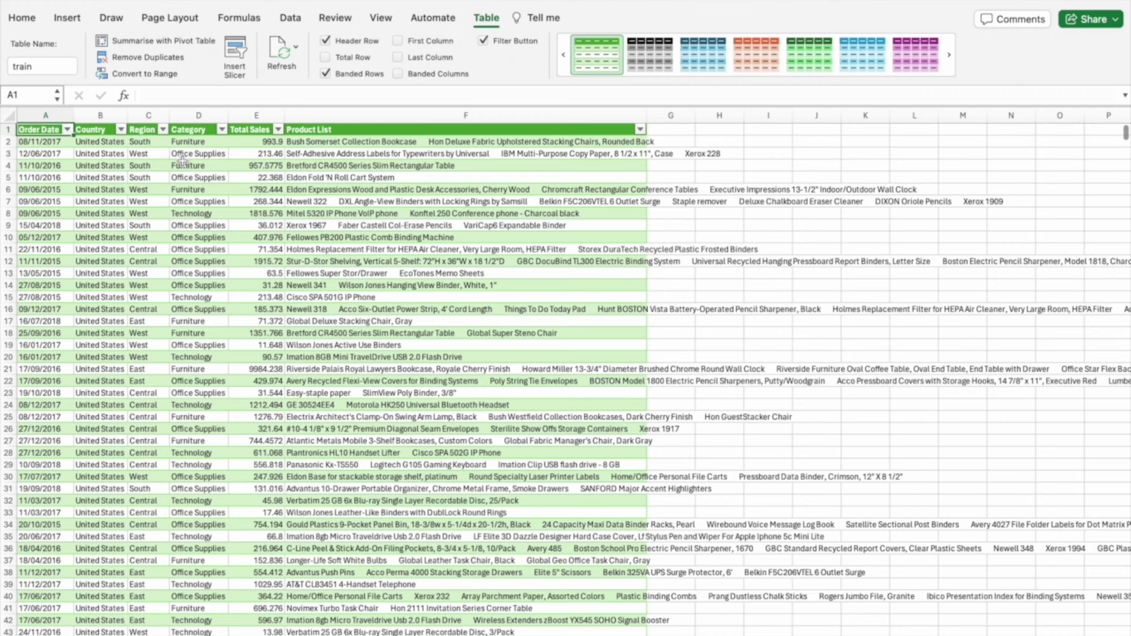
left_click(45, 115)
left_click(100, 115)
left_click(155, 114)
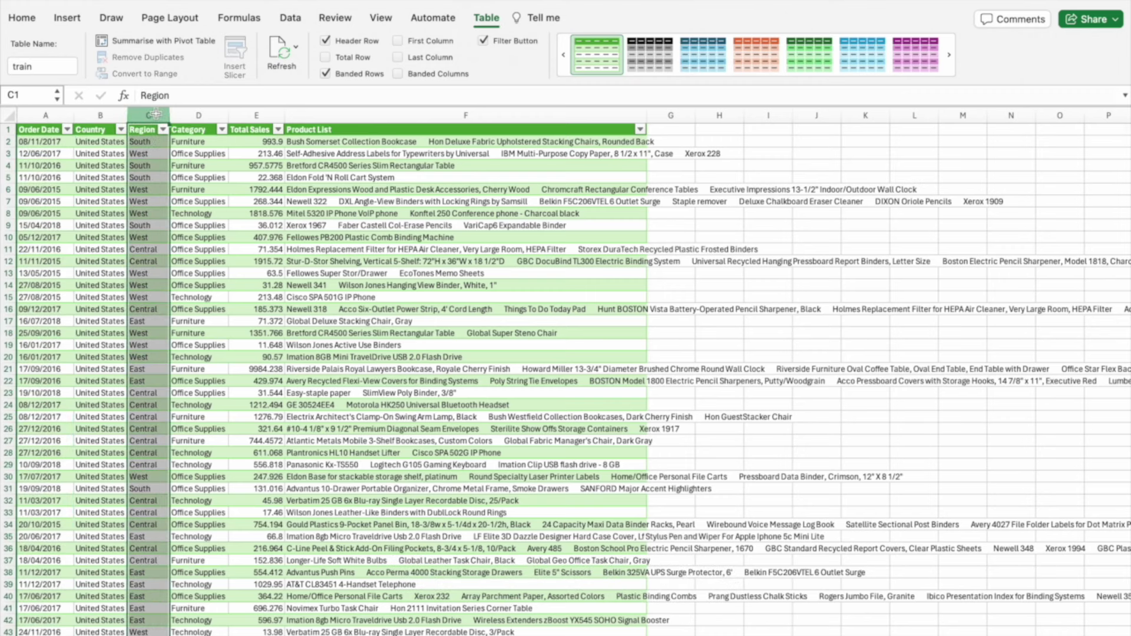
left_click(198, 115)
left_click(256, 115)
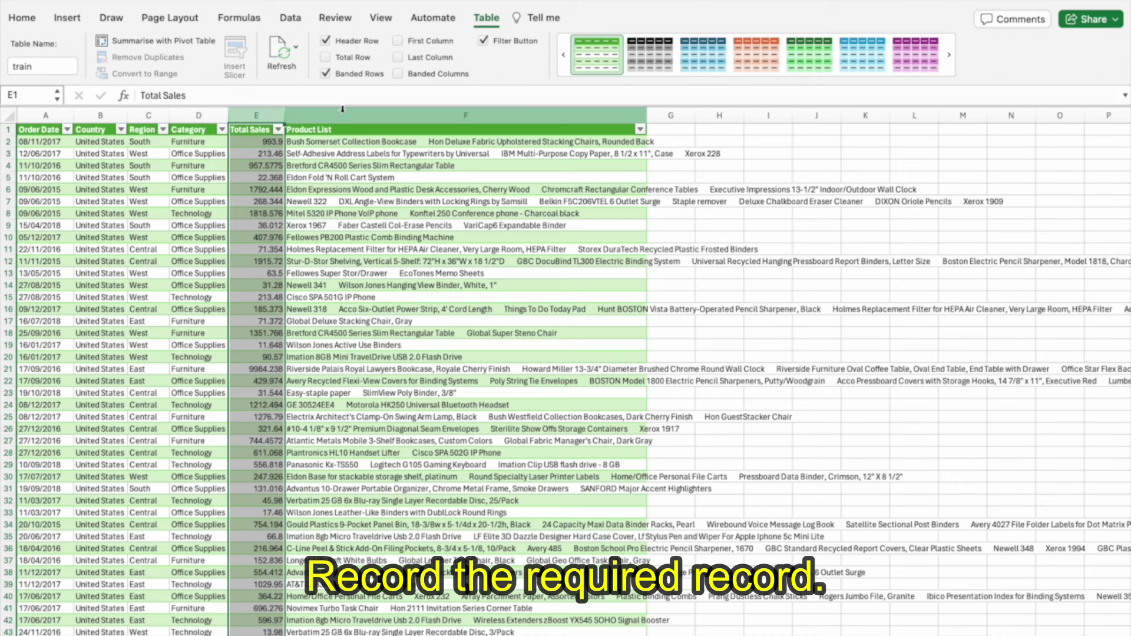
left_click(342, 110)
left_click(641, 130)
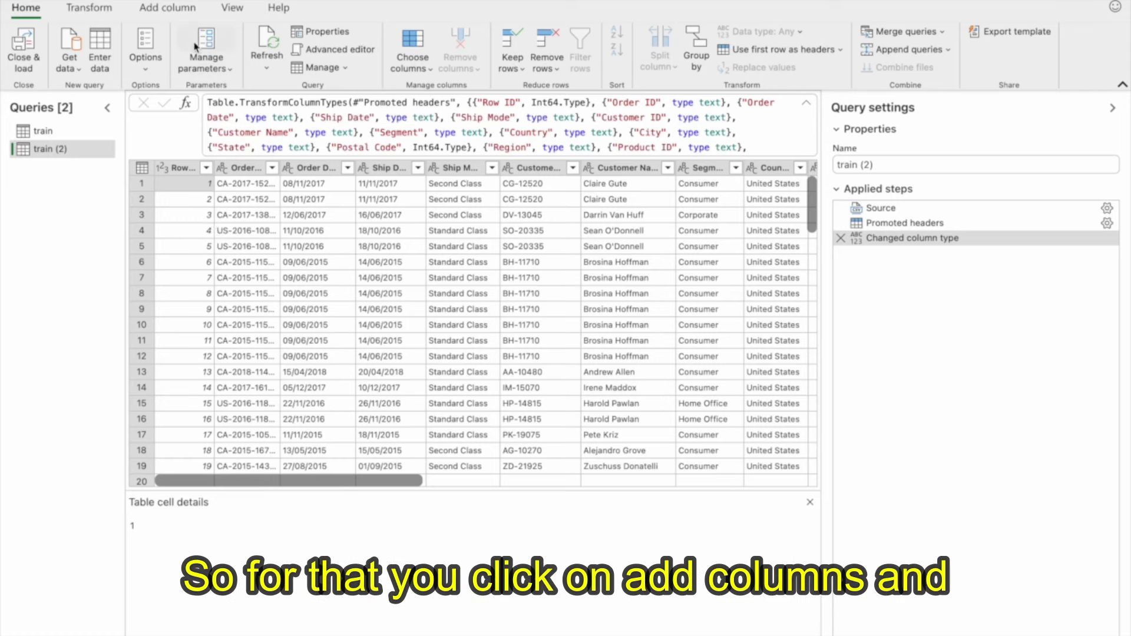
left_click(167, 7)
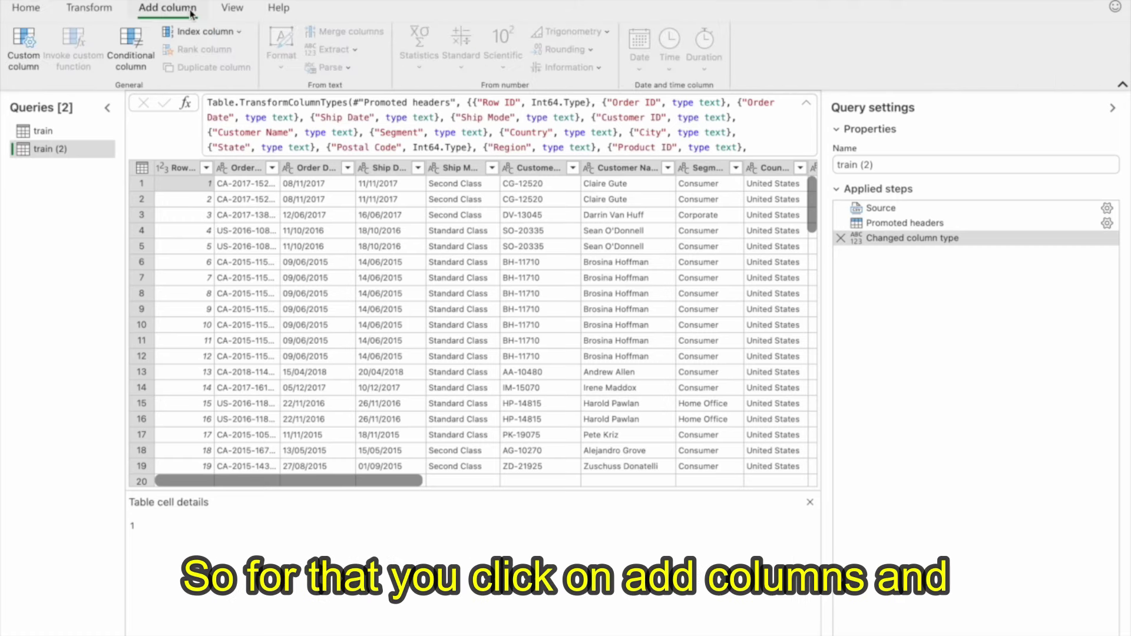
left_click(26, 50)
left_click(408, 294)
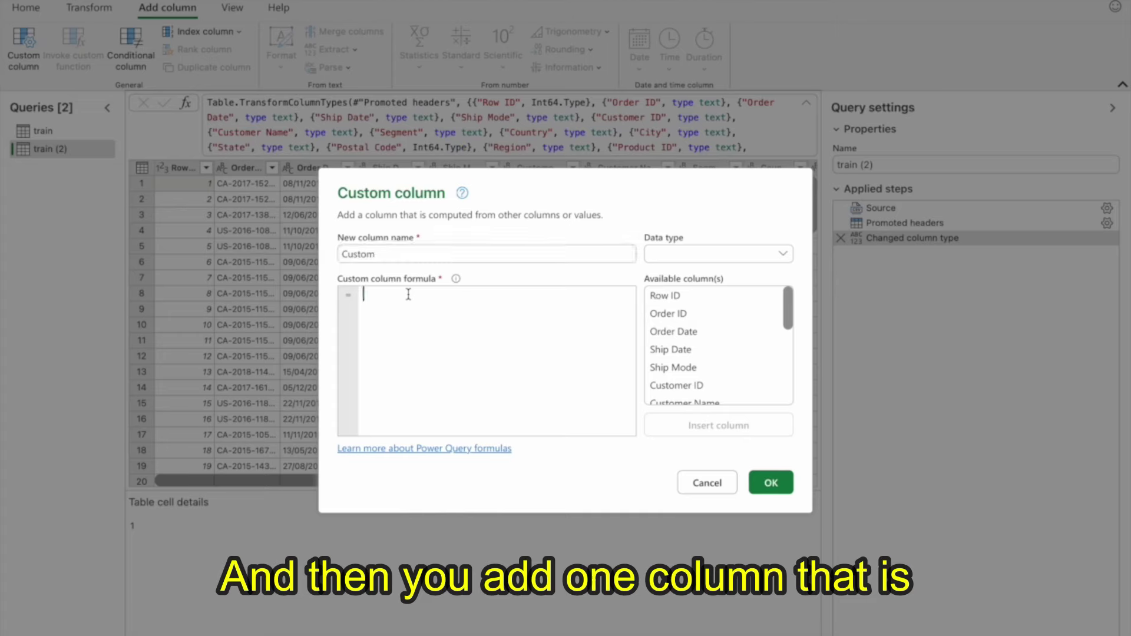
left_click(719, 483)
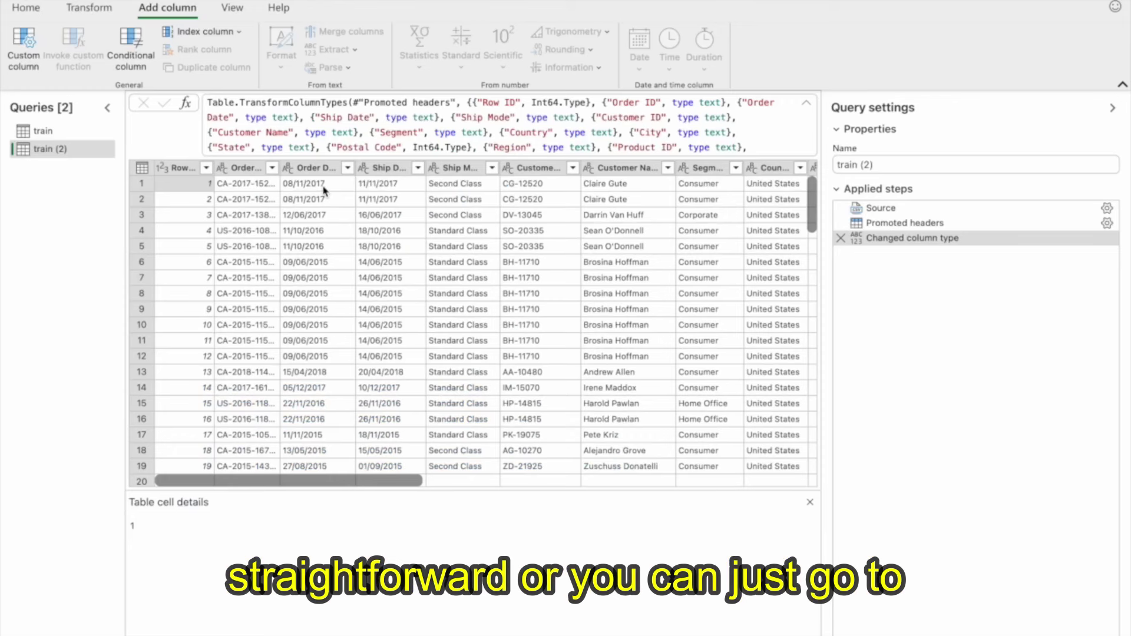
left_click(137, 66)
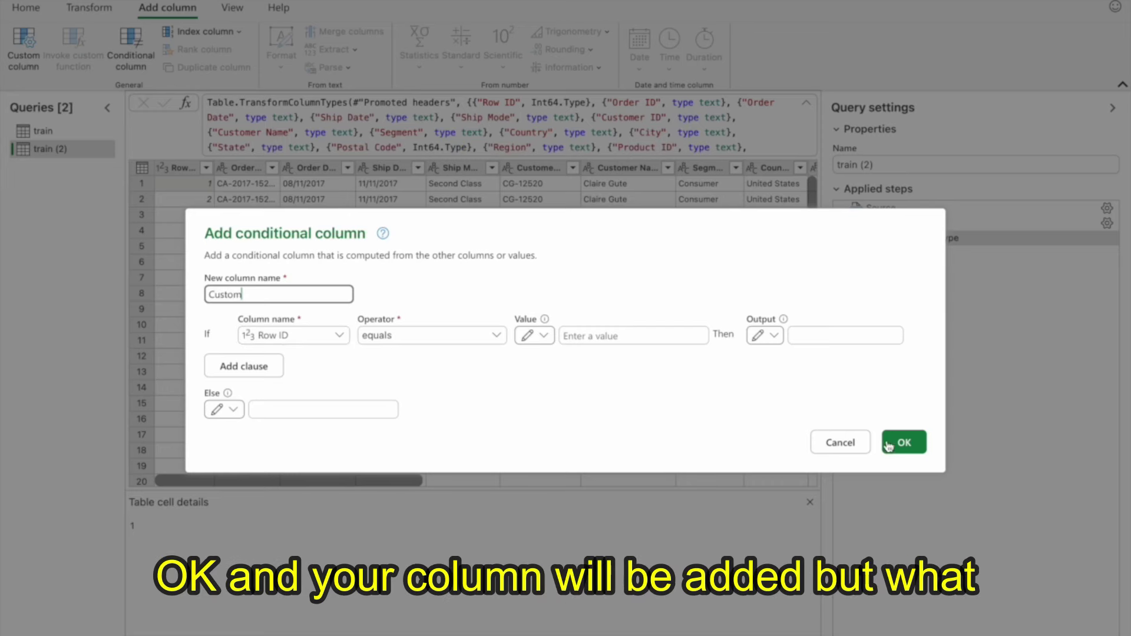
left_click(858, 443)
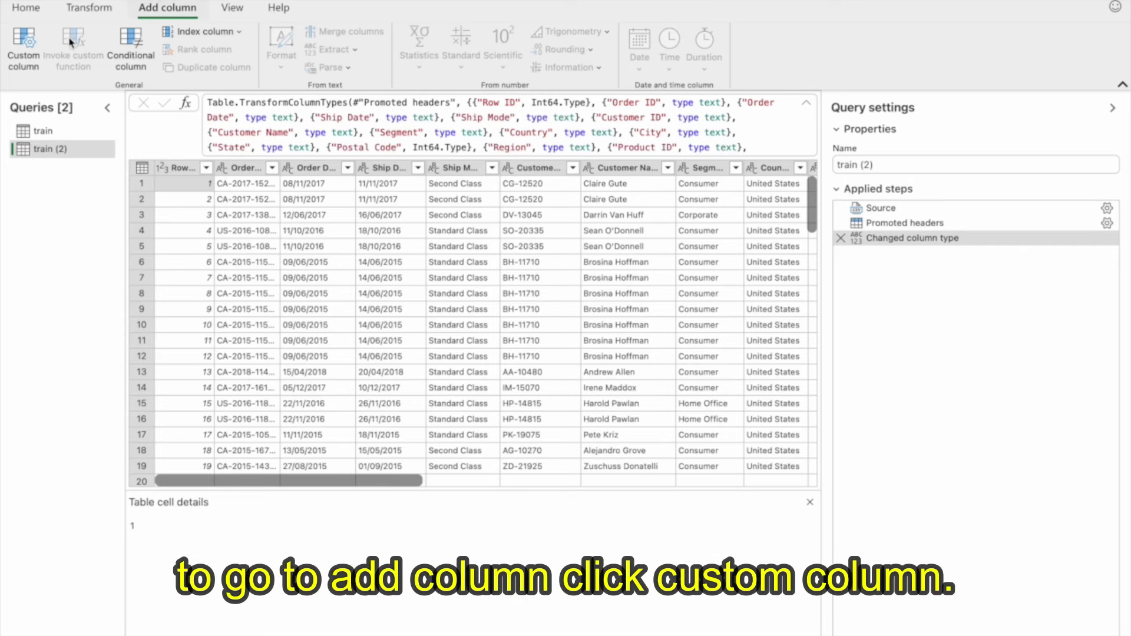
Start a custom column in the train (2) query and begin its formula with a pair of square brackets on separate lines.
left_click(24, 40)
left_click(410, 301)
type("[")
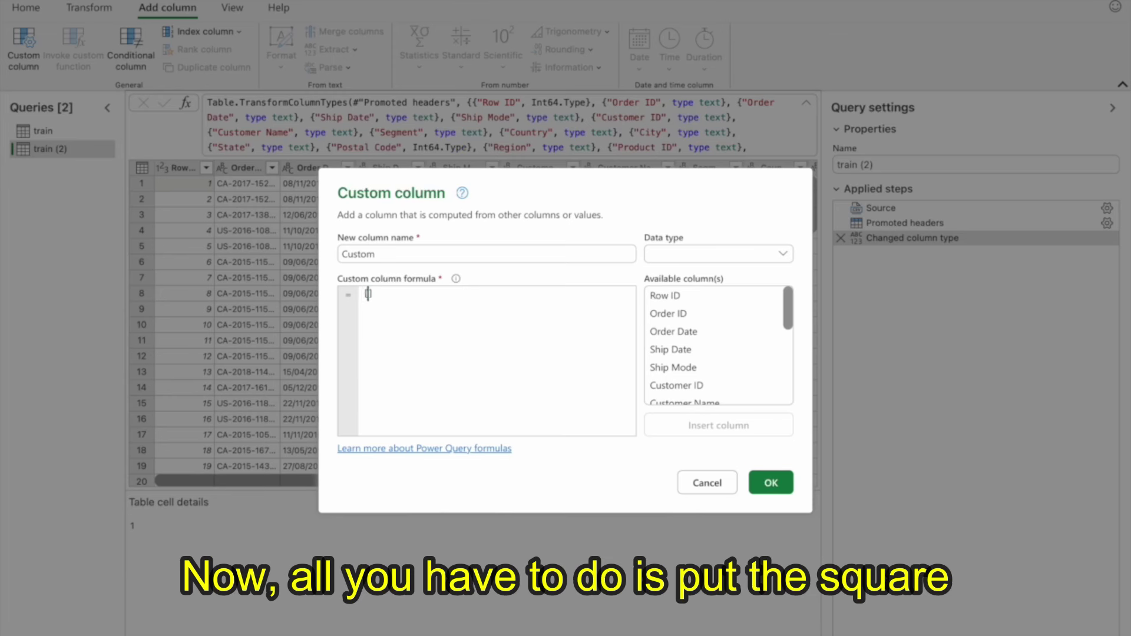
key("Return")
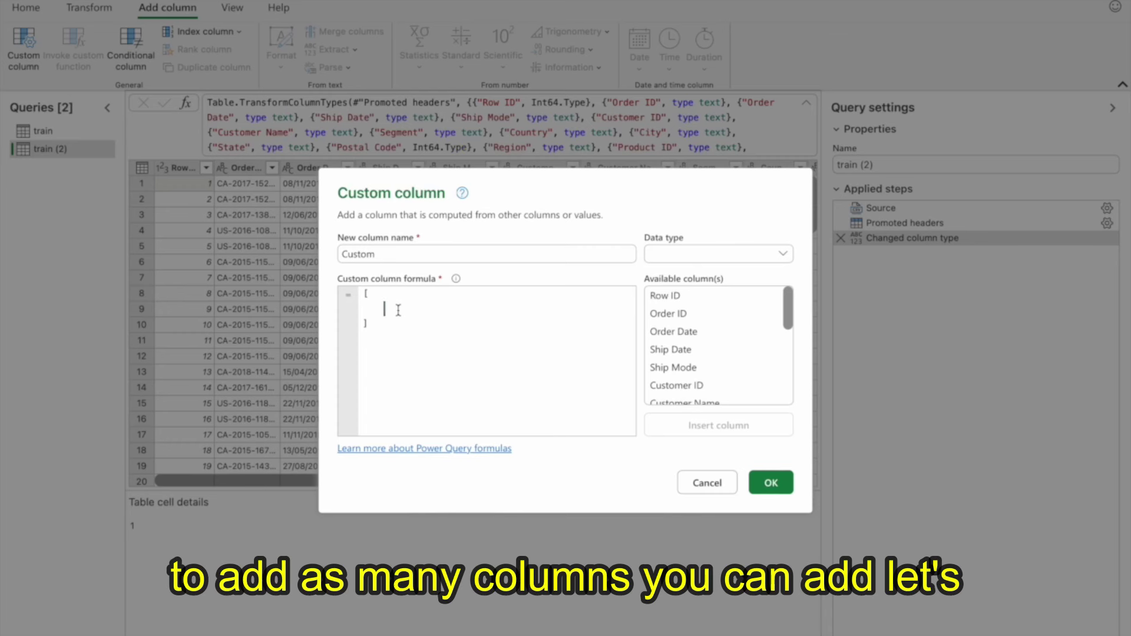
Define the first field inside the brackets as Col1 = [Sales] + 100, followed by a comma and a new line.
type("Col")
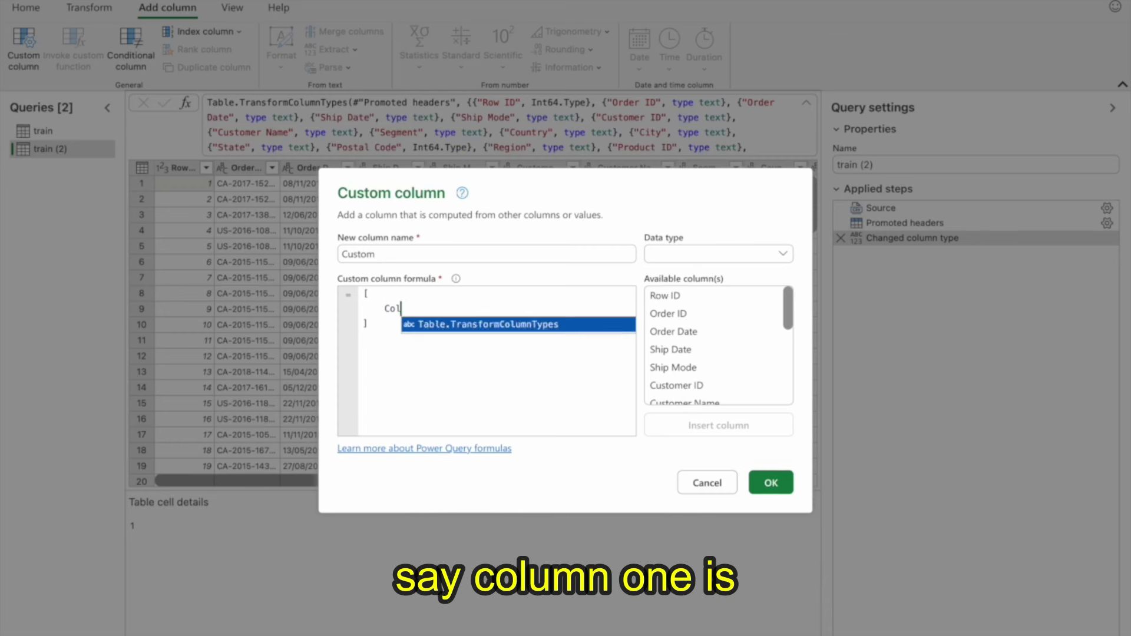
type("1 =")
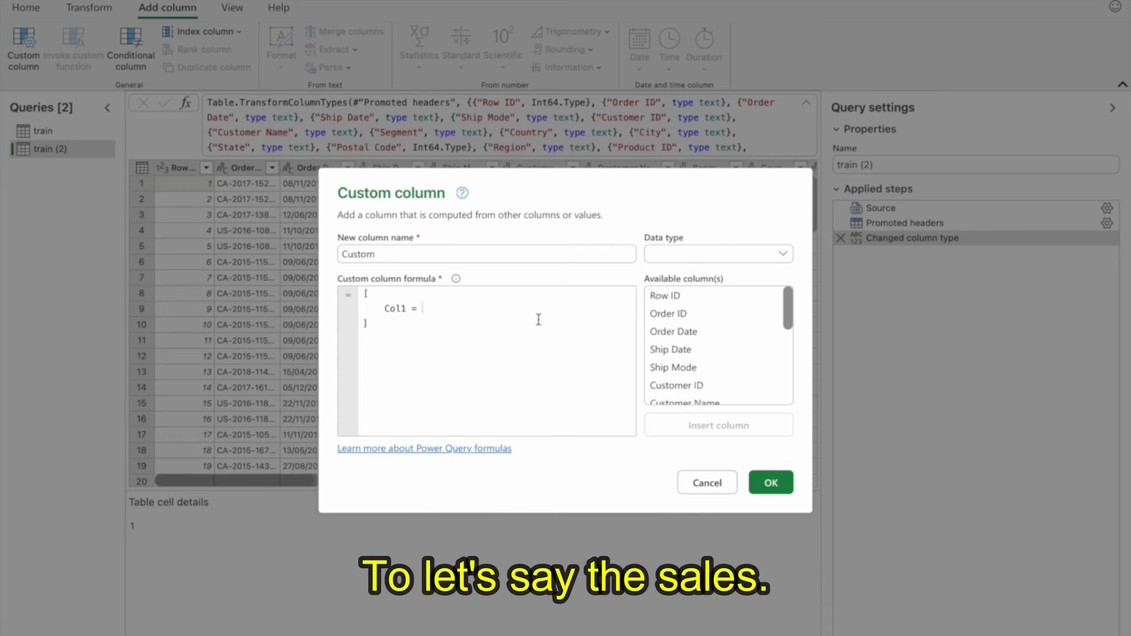
scroll(745, 361, "down", 5)
double_click(660, 393)
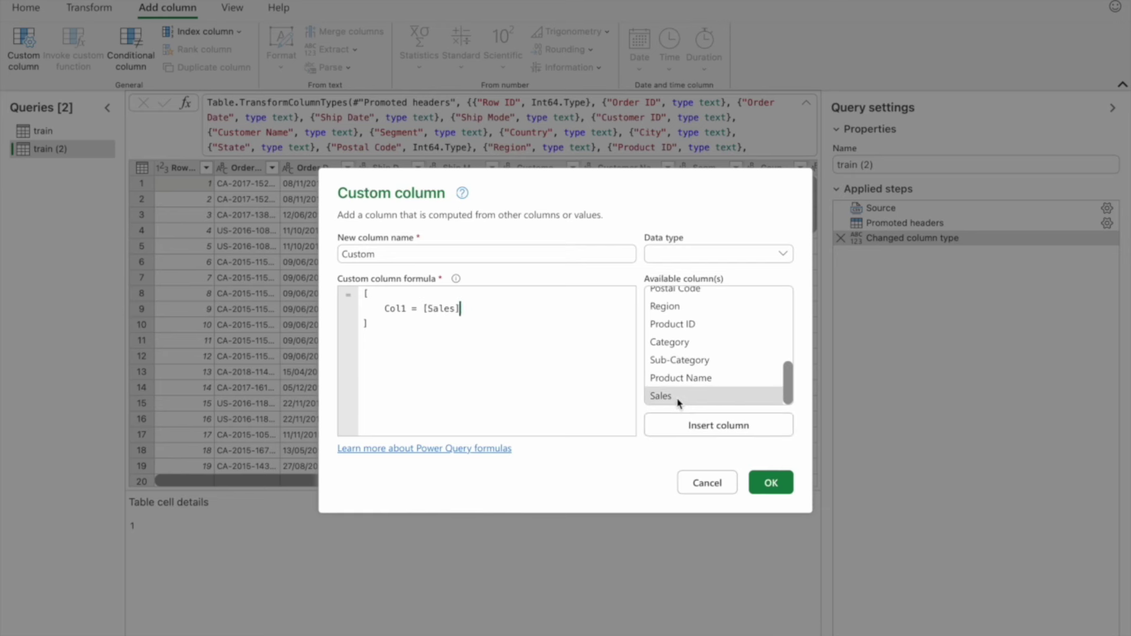
type("+ 100,")
key("Return")
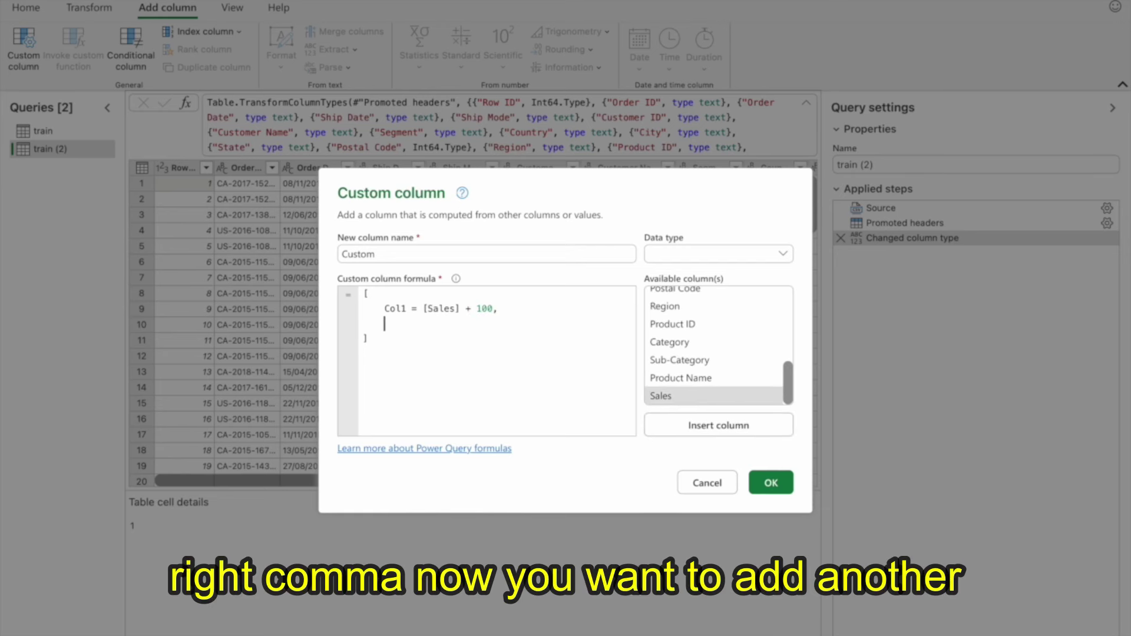
Define the second field in the record formula as Col2 = [Sales] - 100, followed by a comma and a new line.
type("Col2 =")
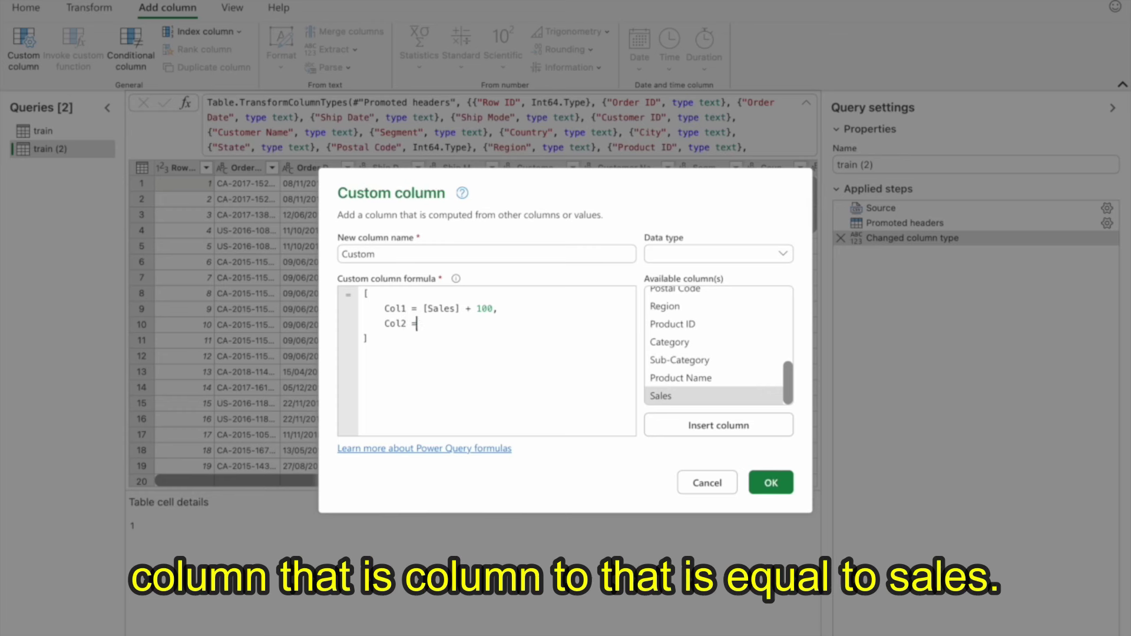
double_click(694, 402)
type("- 100,")
key("Return")
Define the third field as Col3 = [Sales] + 200, followed by a comma and a new line.
type("Col3 ")
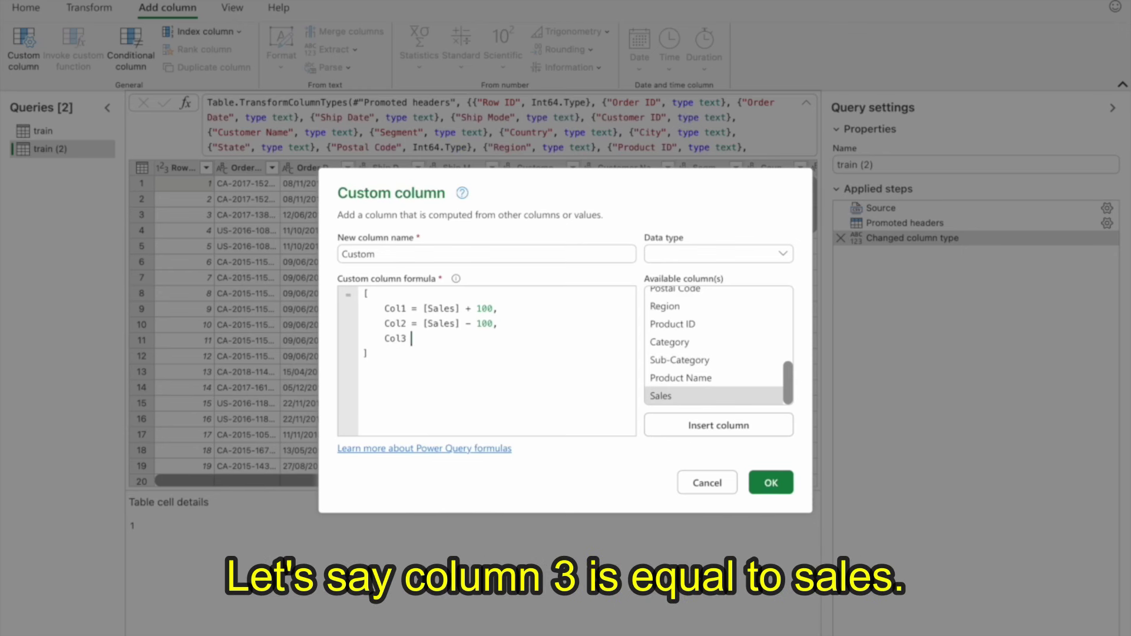
type("=")
double_click(705, 393)
type("+ 200,")
key("Return")
Define the last field as Col4 = [Sales] - 200 and create the custom column.
type("Col4 =")
double_click(663, 395)
type("- 200")
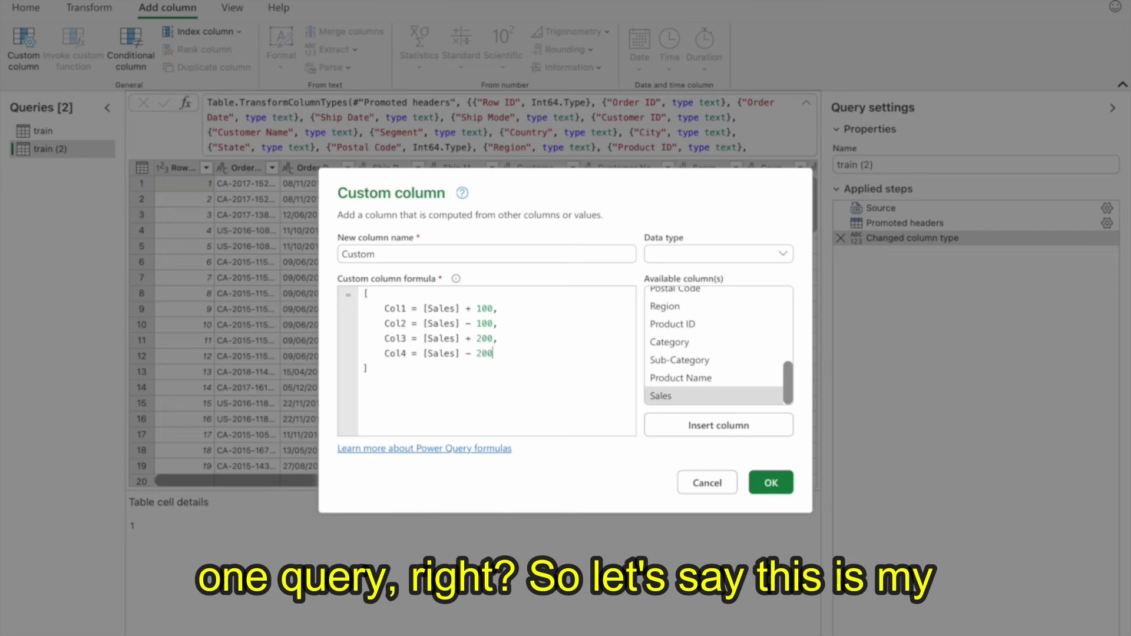
left_click(772, 484)
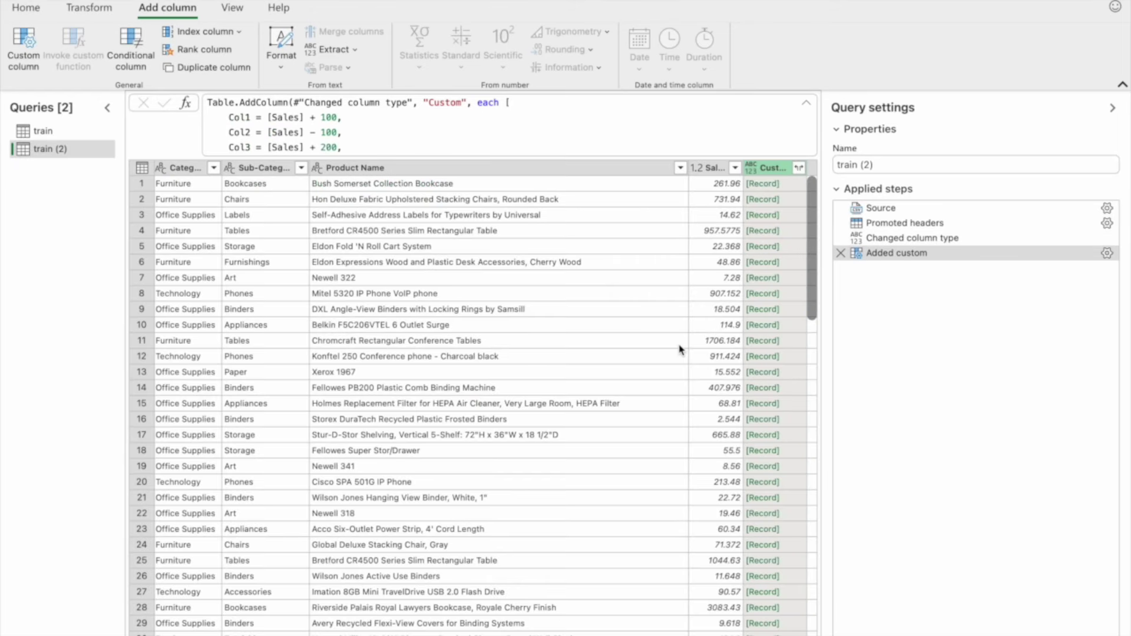
Preview the first row's record in the Custom column and expand the column into Col1, Col2, Col3 and Col4.
left_click(794, 188)
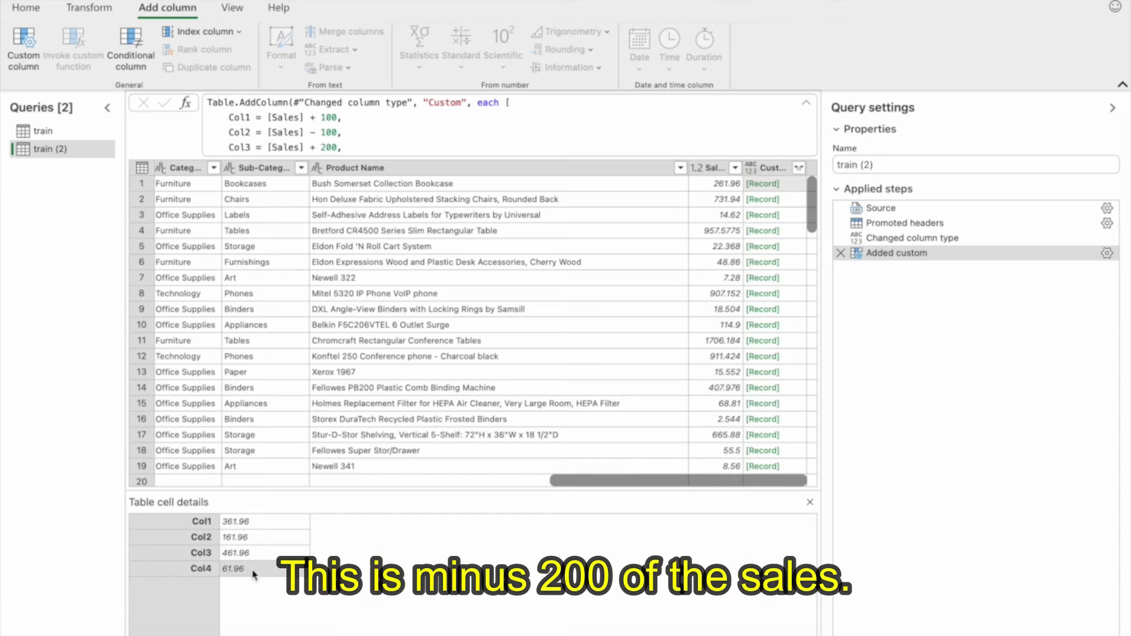
left_click(800, 168)
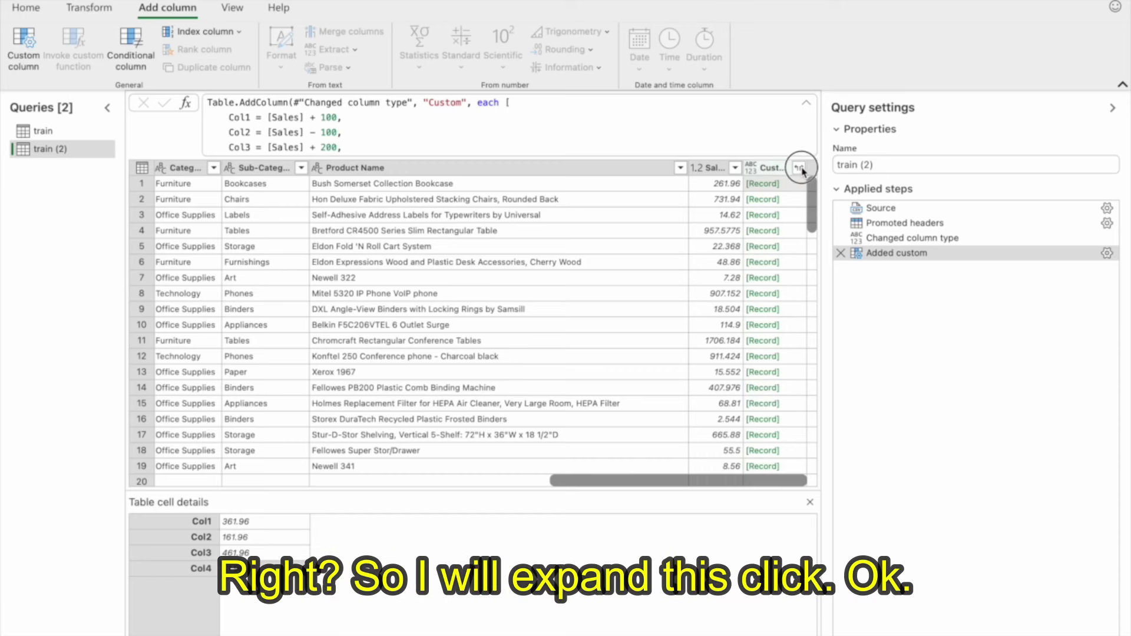
left_click(756, 394)
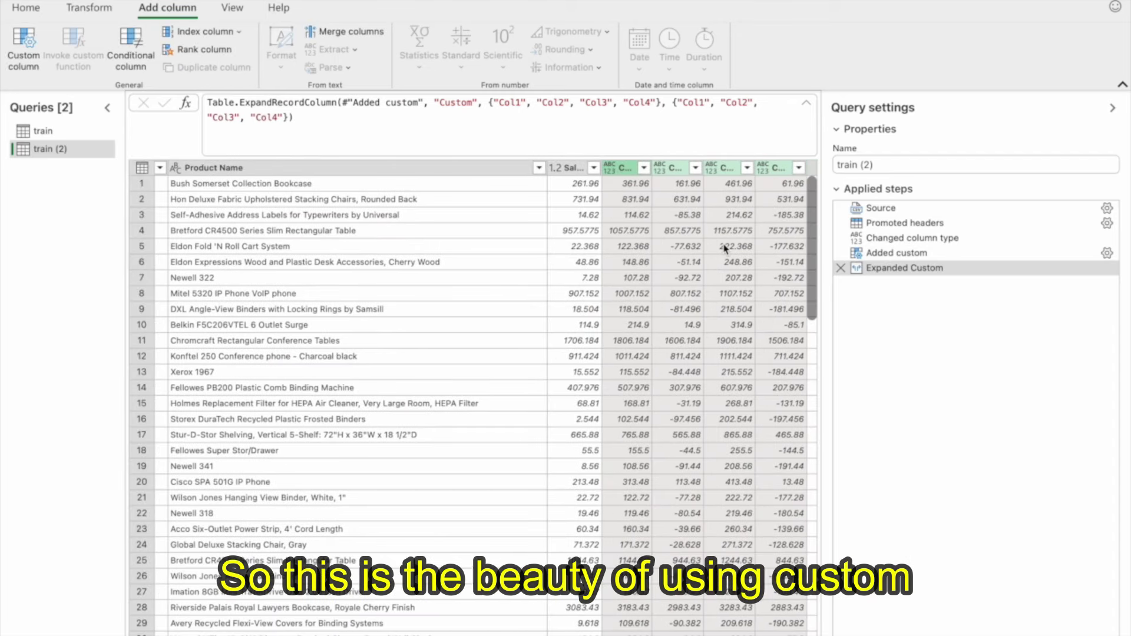
Start another custom column with a bracketed formula listing Col1 and Col2 on separate lines, with a comma after Col1.
left_click(21, 59)
left_click(387, 300)
type("[")
key("Return")
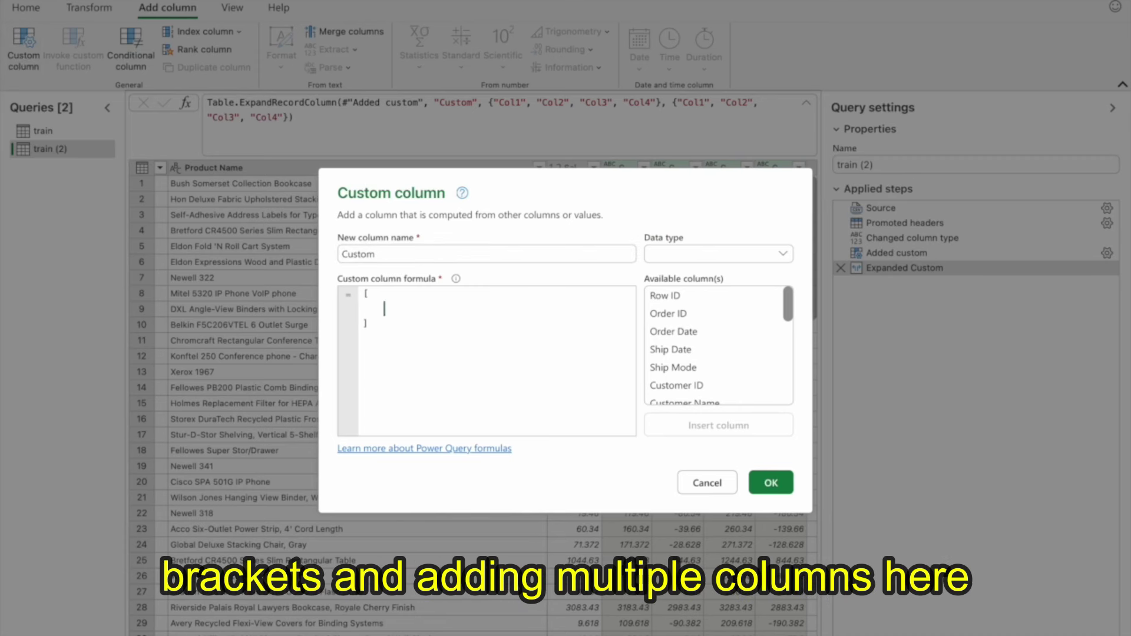
type("Col1")
key("Return")
type("Col2")
key("Return")
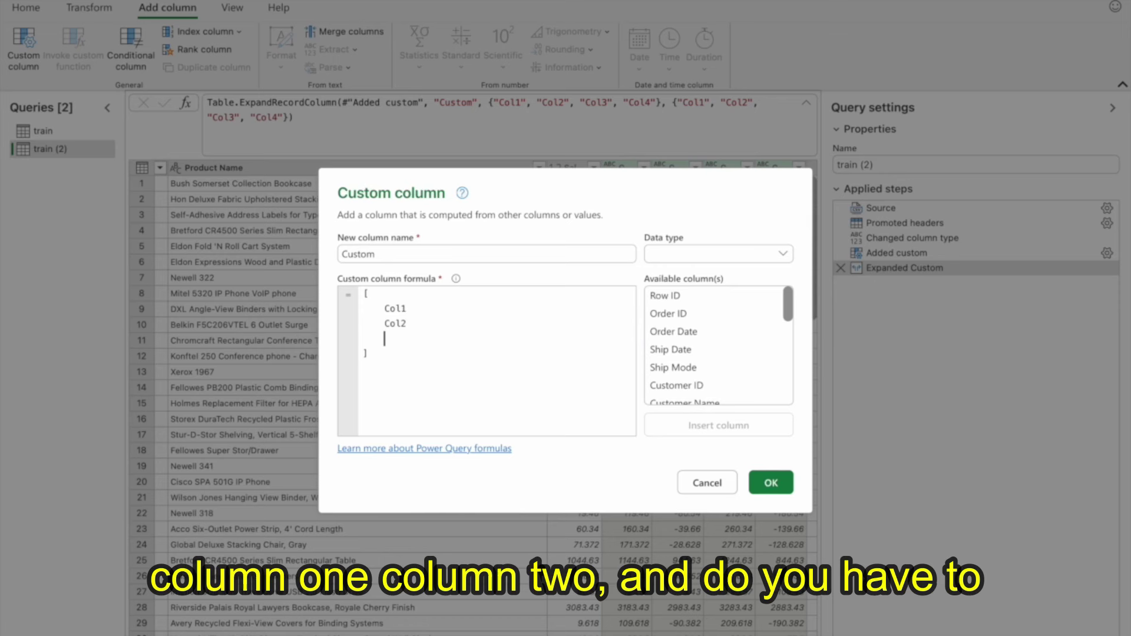
left_click(421, 312)
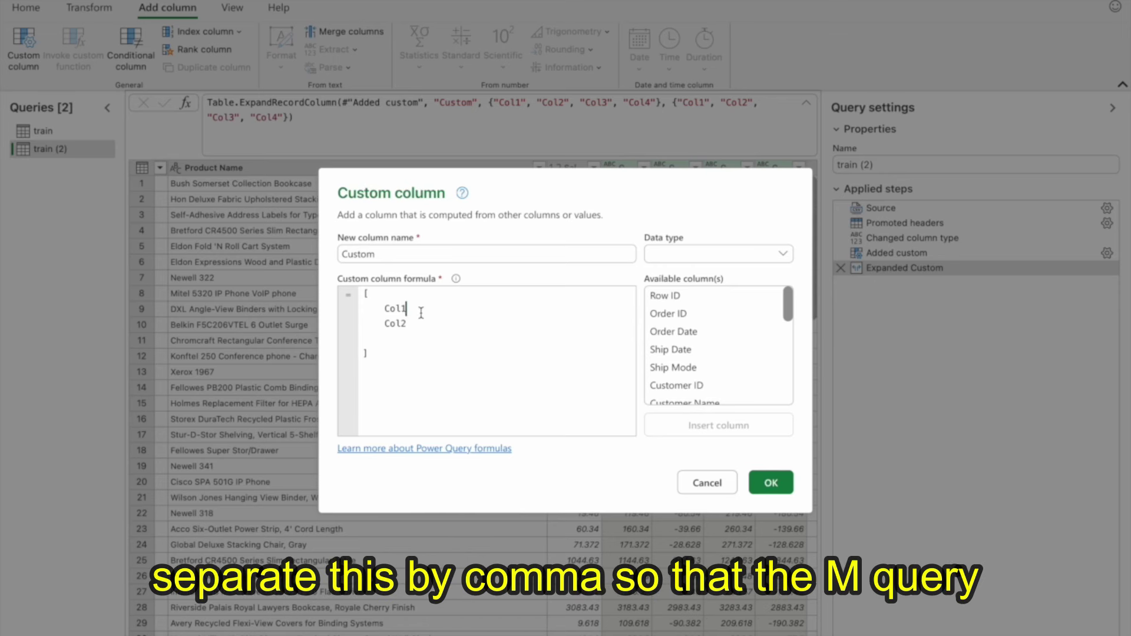
type(",")
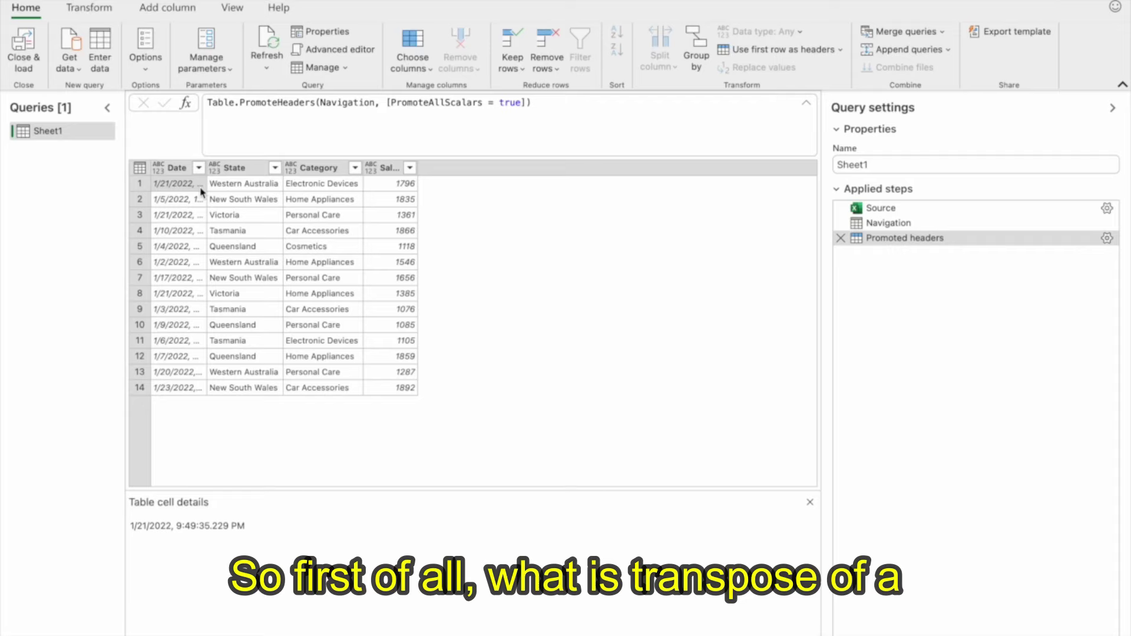
Switch to the transpose example image in ColorSync Utility, examine its row-to-column swap, and return to the Sheet1 query in Excel.
key("ctrl+Up")
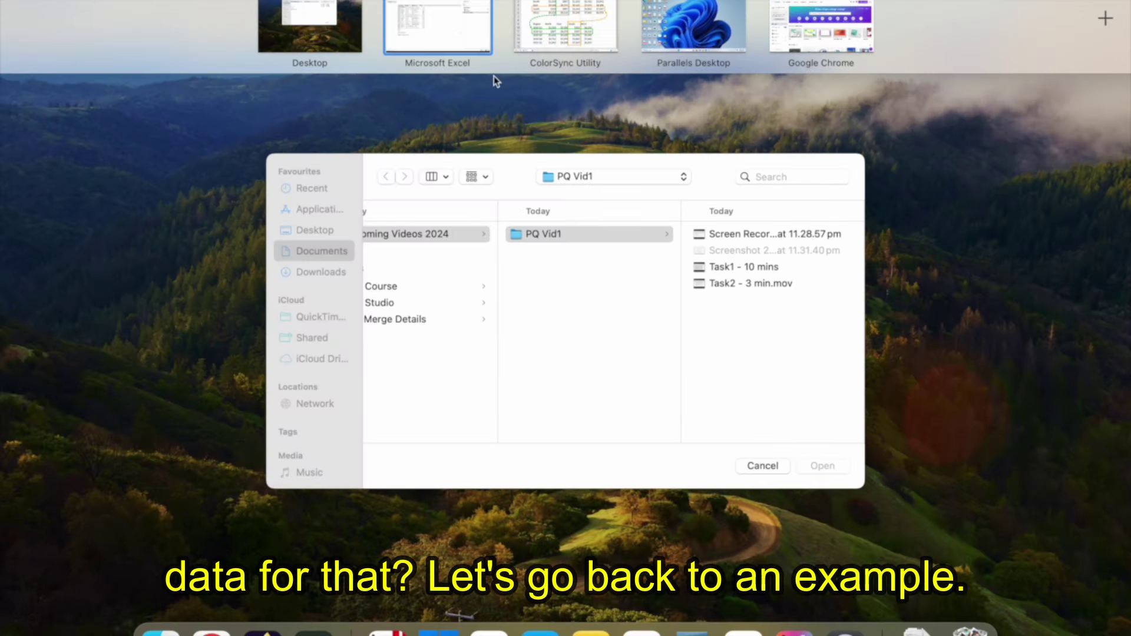
left_click(567, 41)
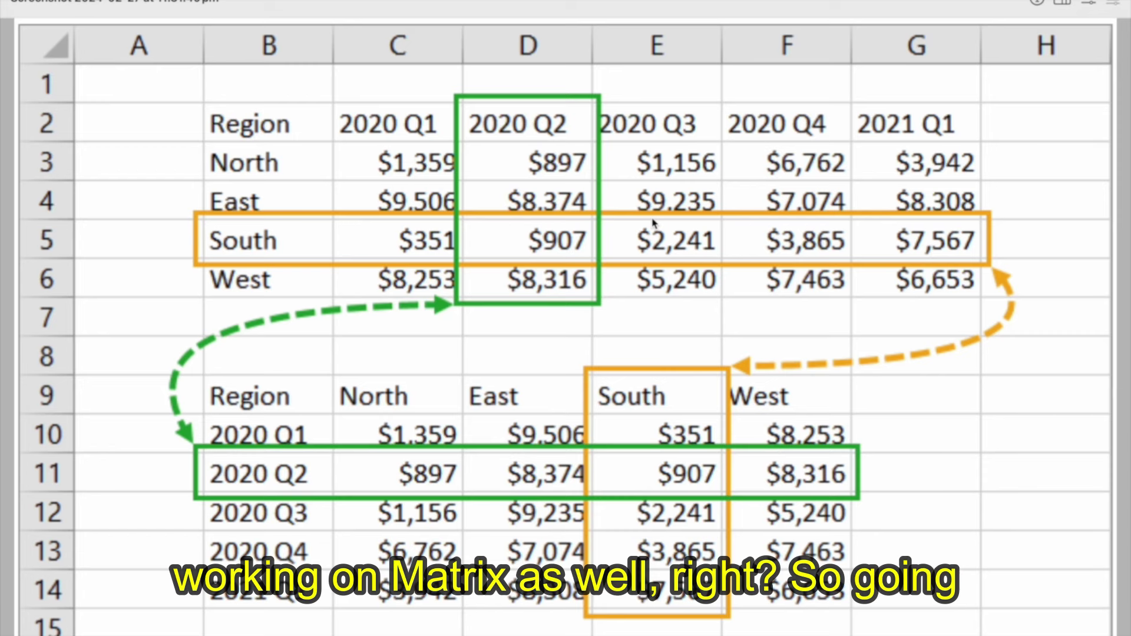
key("ctrl+Up")
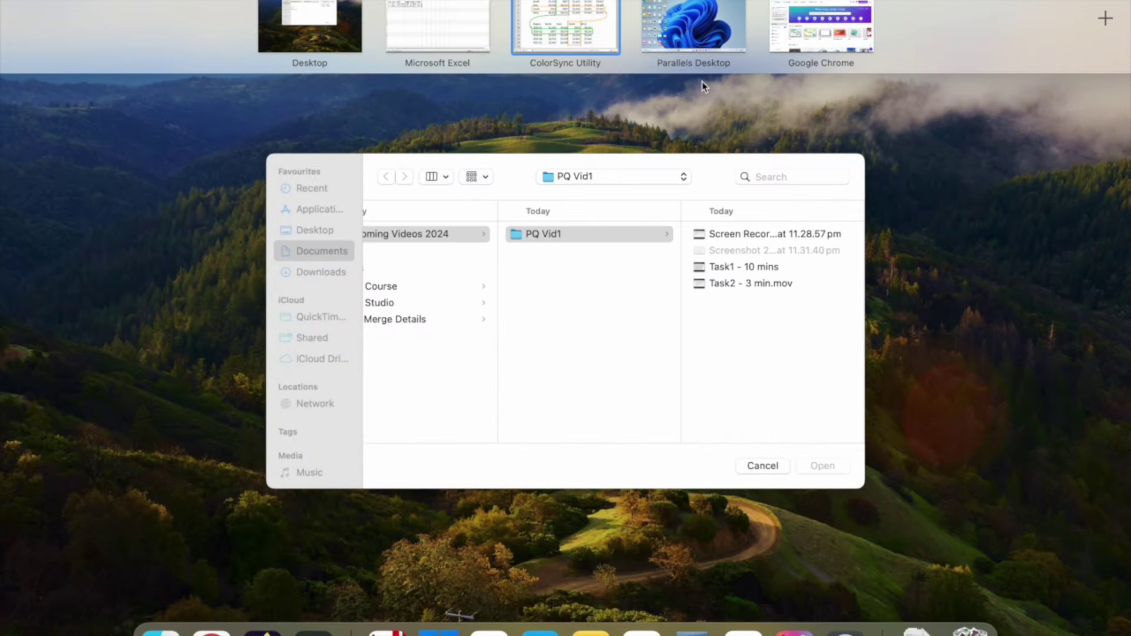
left_click(463, 34)
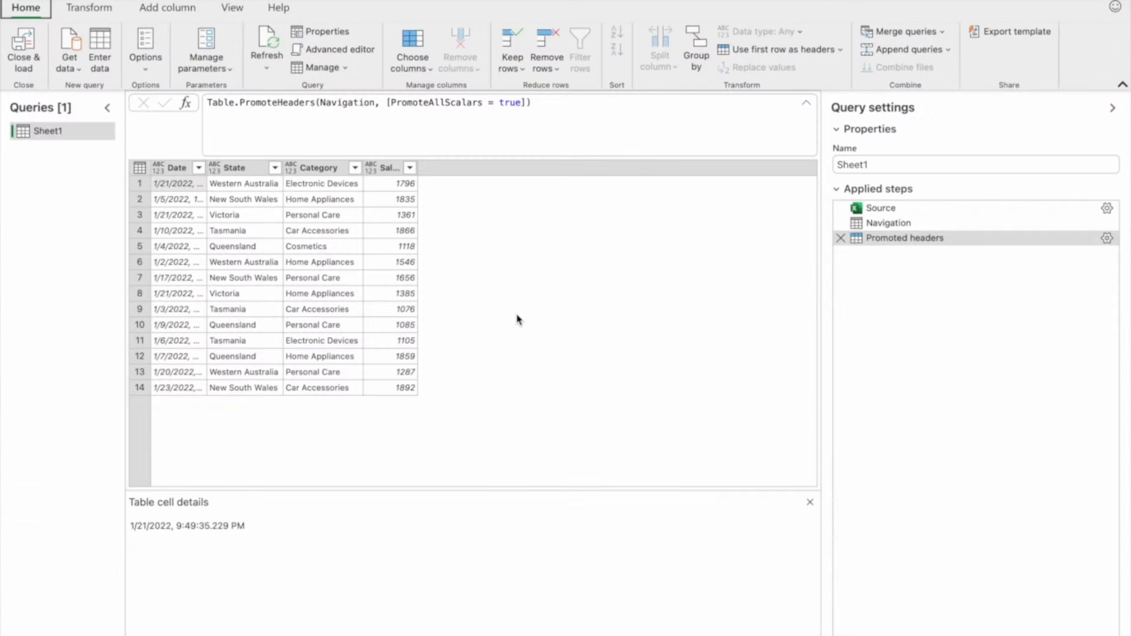
Review the Sheet1 table's Date, State, Category and Sales columns one by one.
left_click(179, 170)
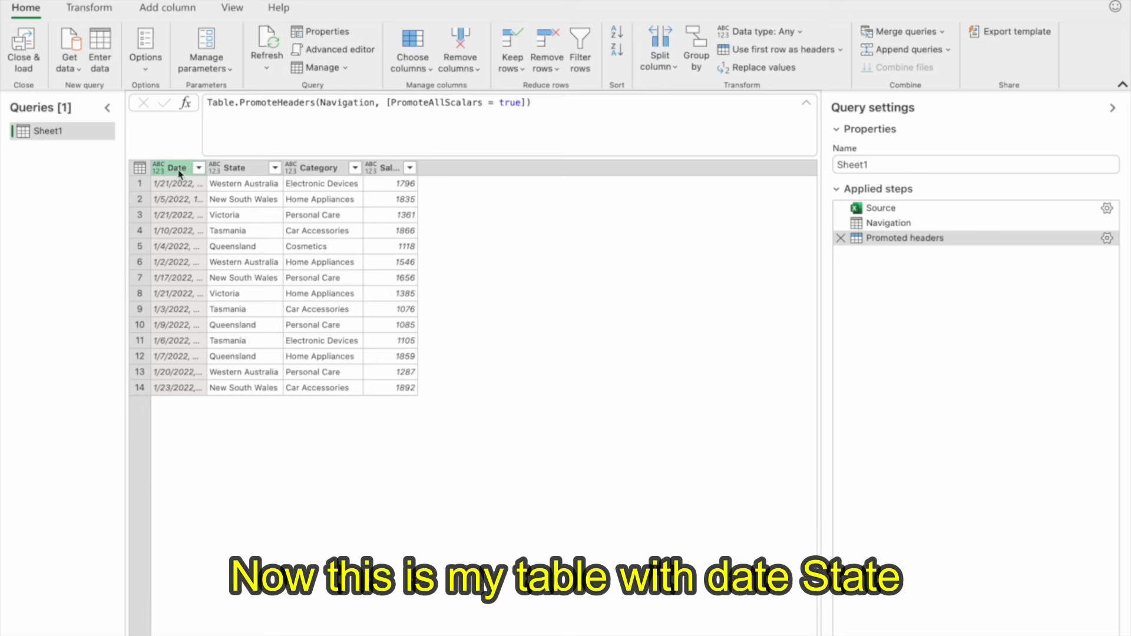
left_click(242, 169)
left_click(333, 171)
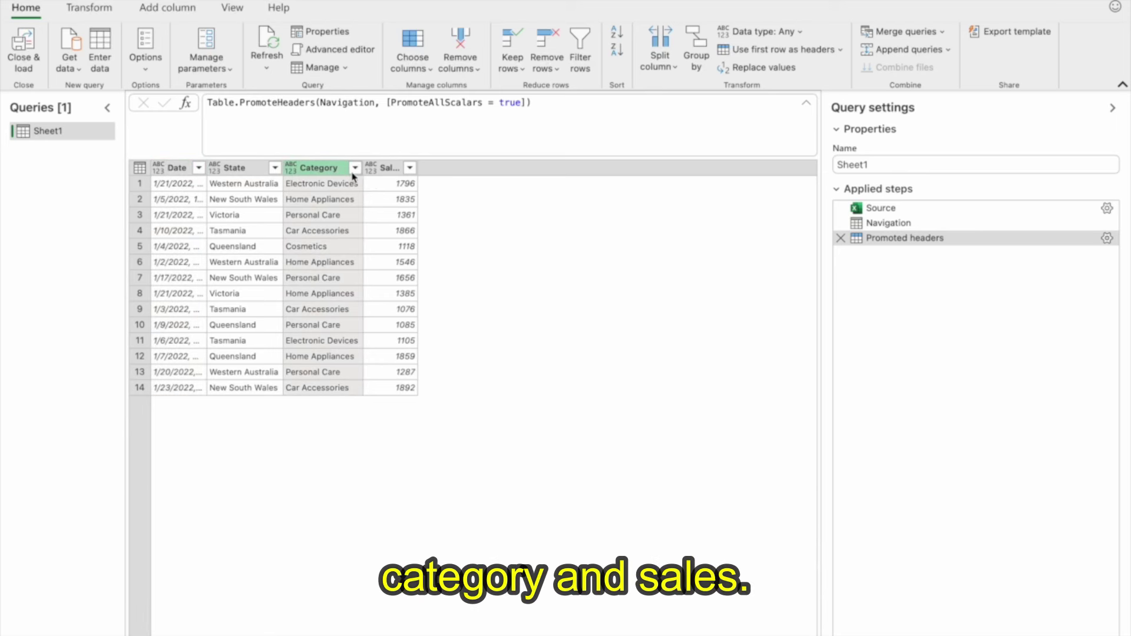
left_click(377, 172)
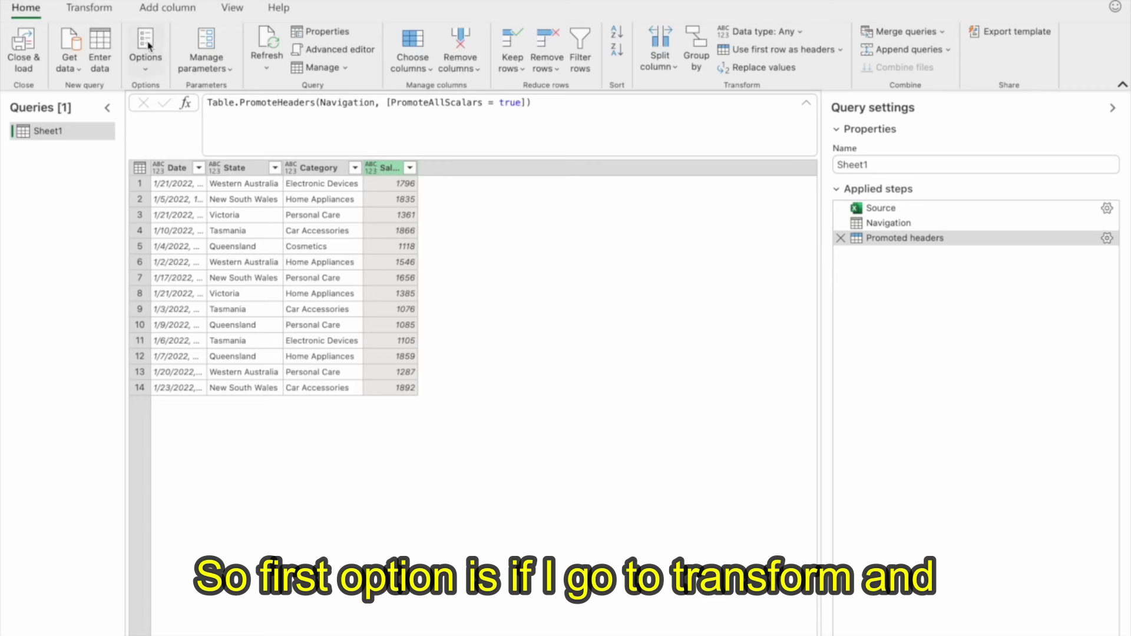
Transpose the Sheet1 table, examine the swapped rows and columns, and delete the Transposed table step.
left_click(89, 8)
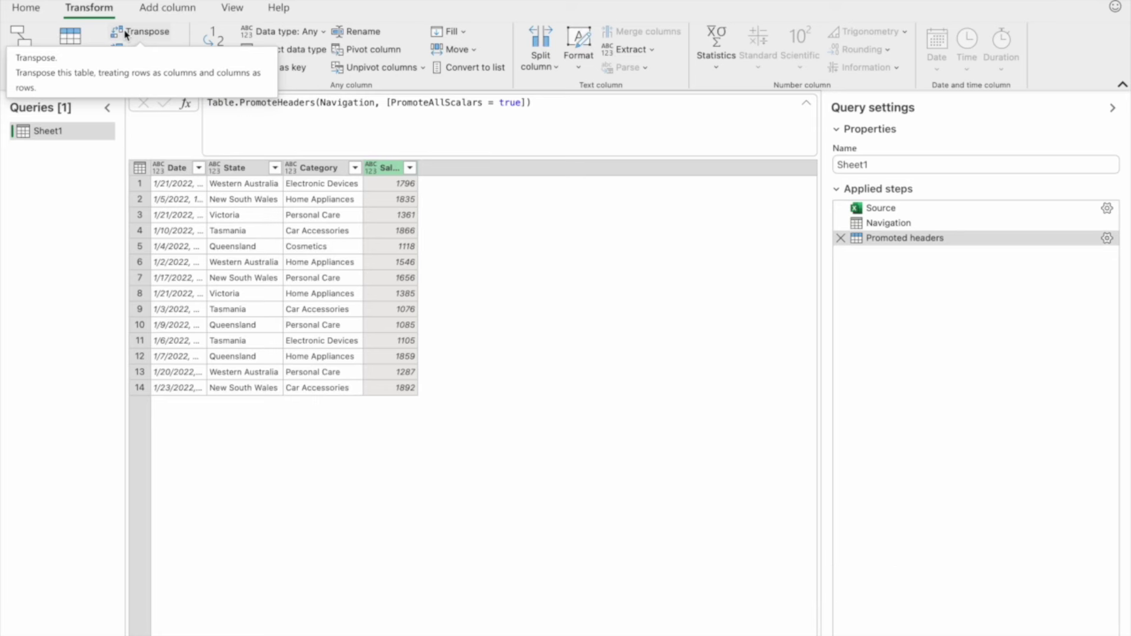
left_click(125, 33)
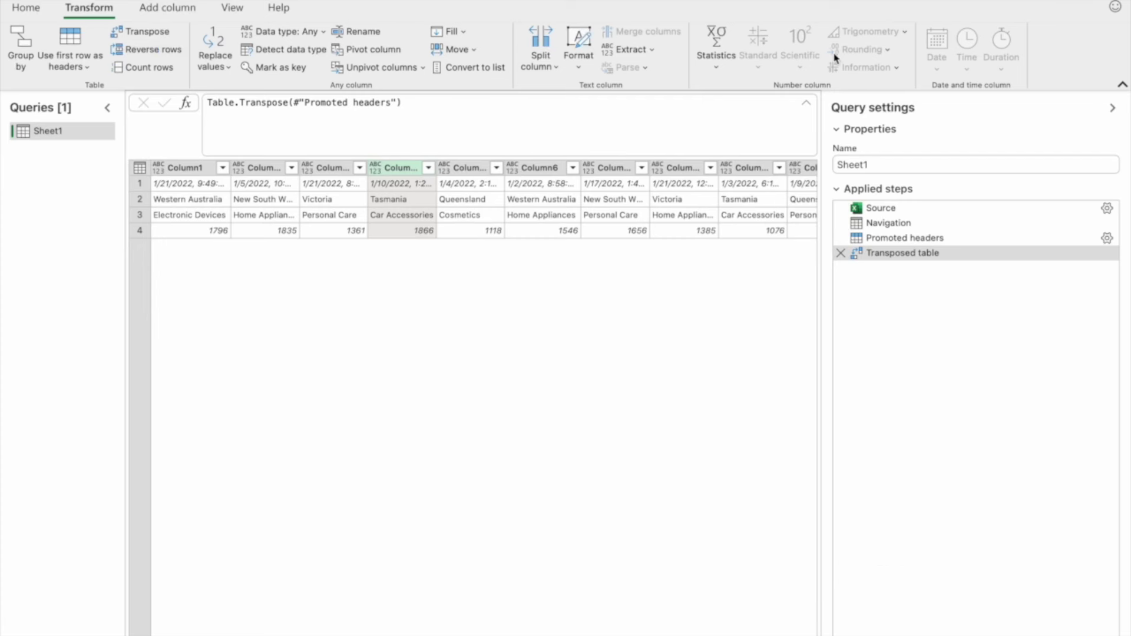
left_click(841, 253)
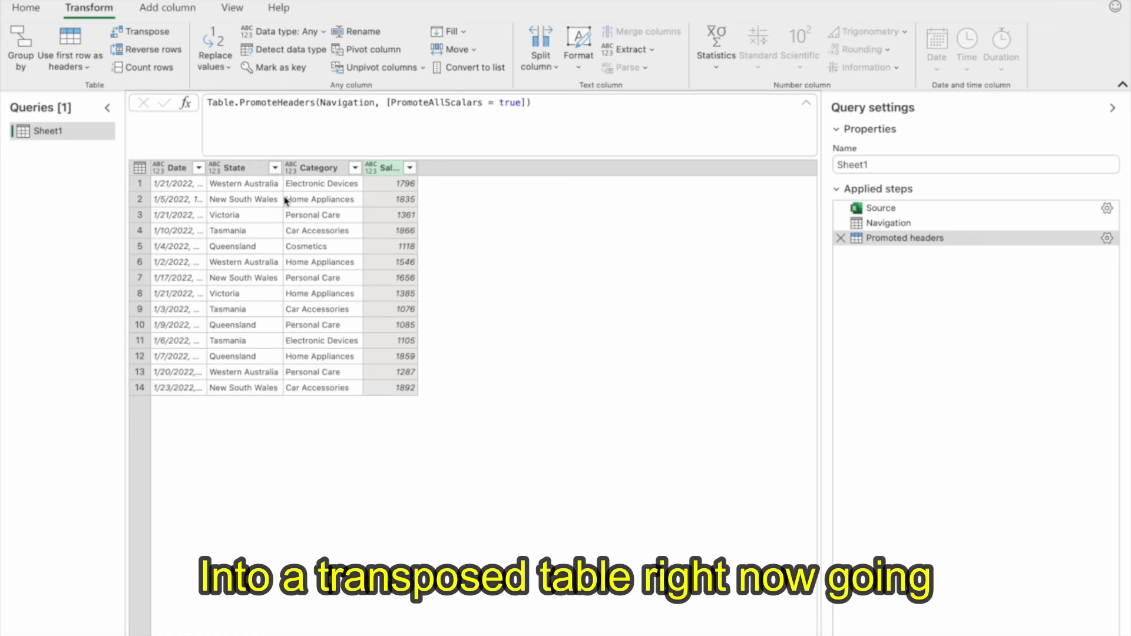
Add a custom step after Promoted headers with the formula Table.ToRows(#"Promoted headers").
left_click(186, 105)
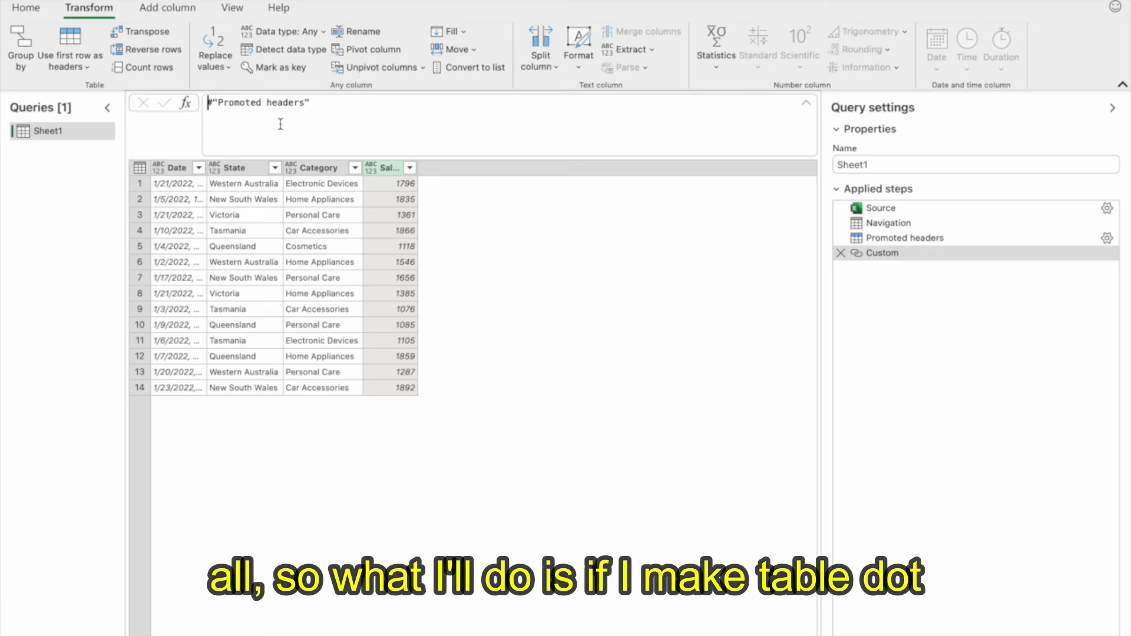
type("Table.To")
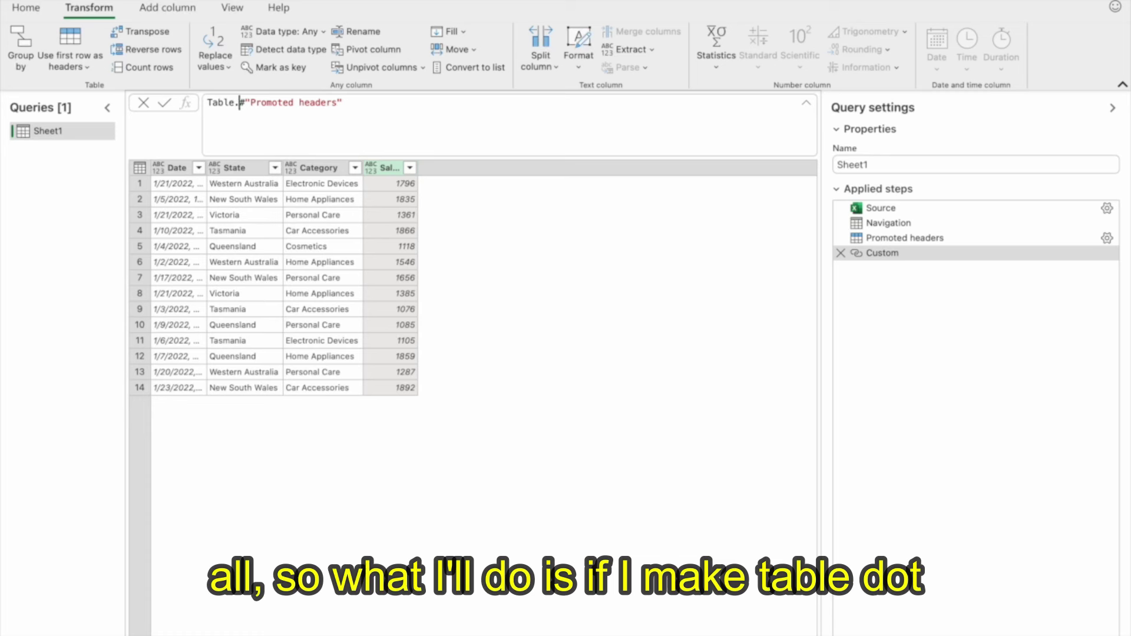
type("Rows")
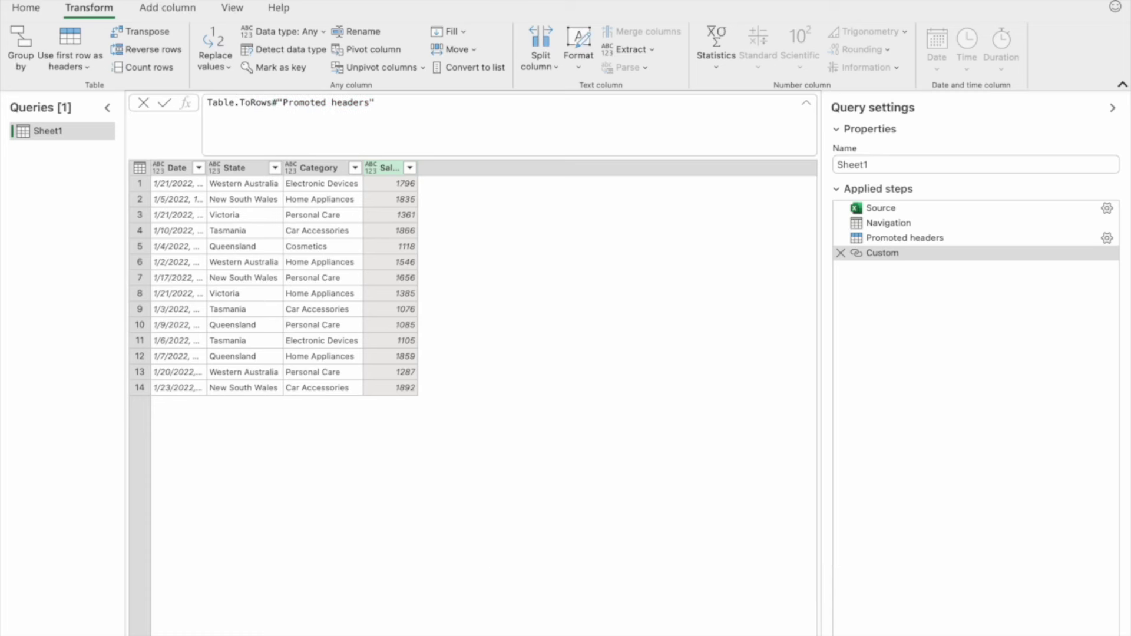
type("(")
key("End")
type(")")
key("Return")
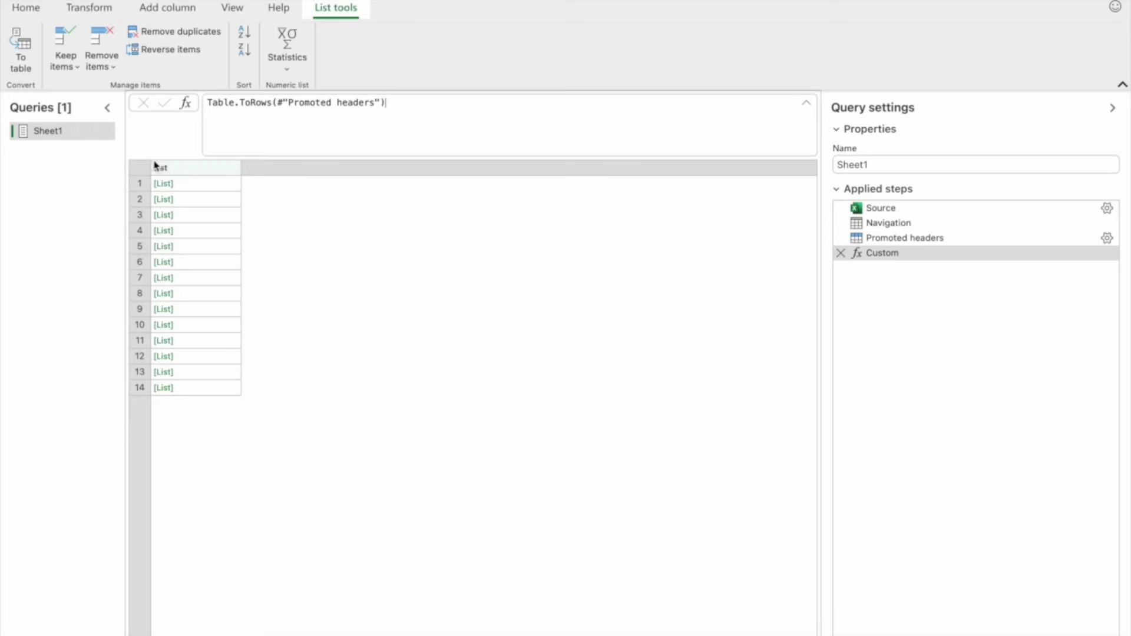
Inspect the contents of the first four lists in the Custom step one after another.
left_click(231, 191)
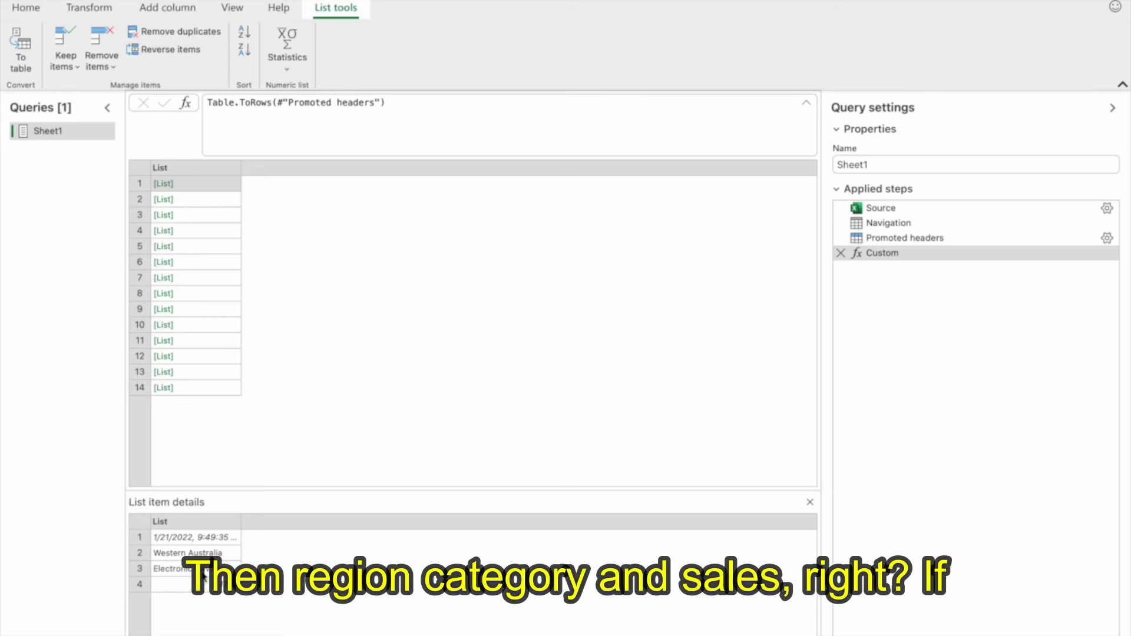
left_click(211, 204)
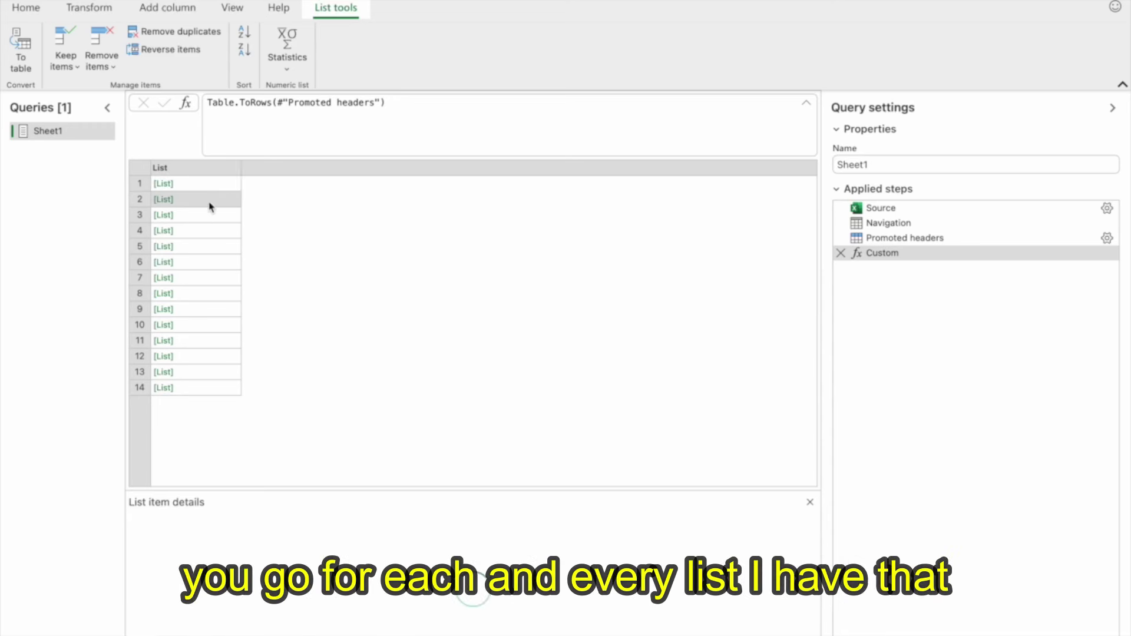
left_click(214, 218)
left_click(215, 233)
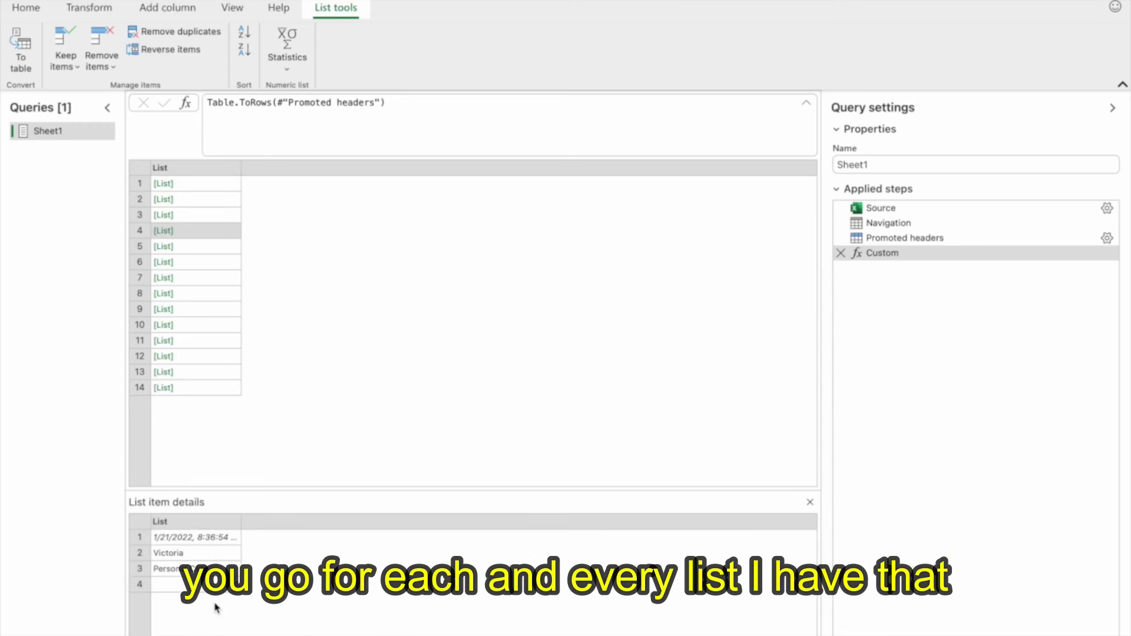
Go back to the Promoted headers step and examine the first record's values and the next three rows against the row lists.
left_click(904, 238)
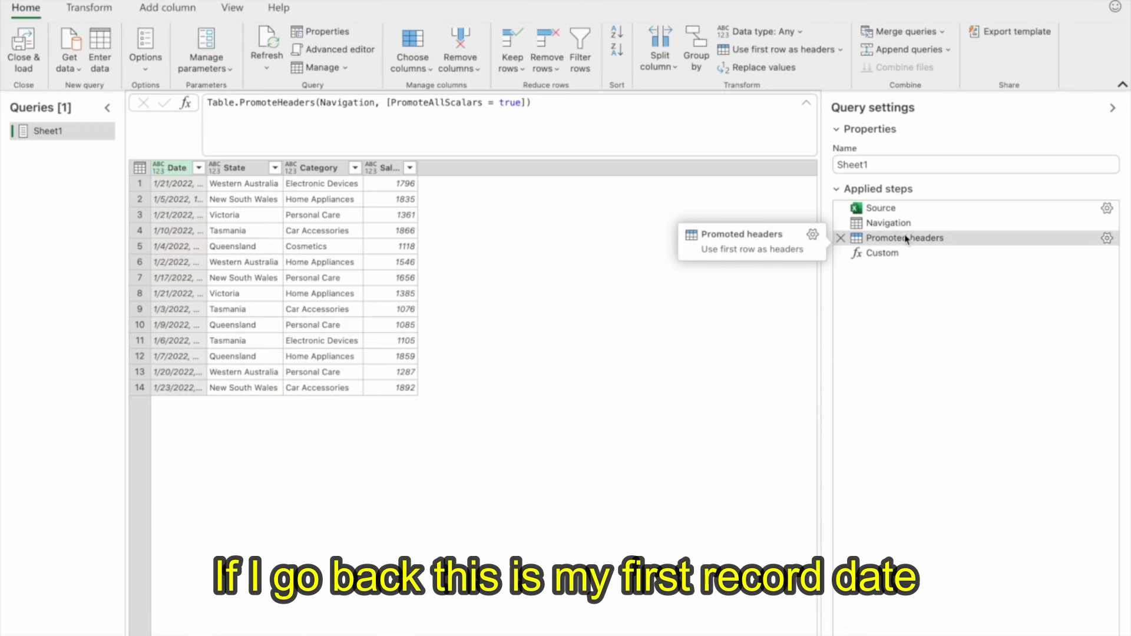
left_click(180, 183)
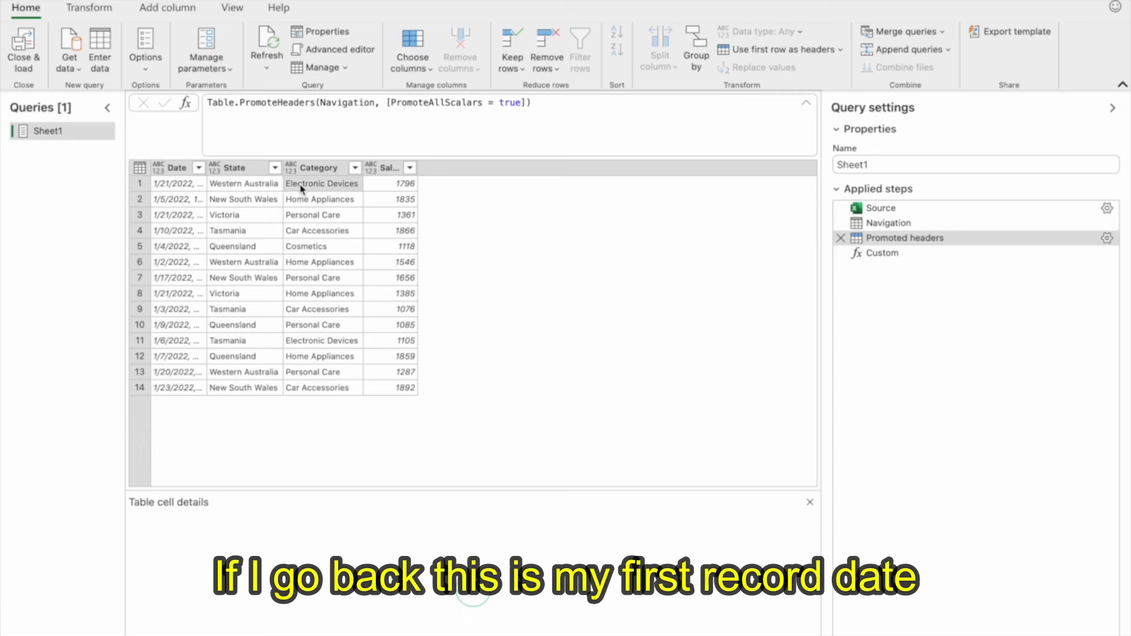
left_click(234, 185)
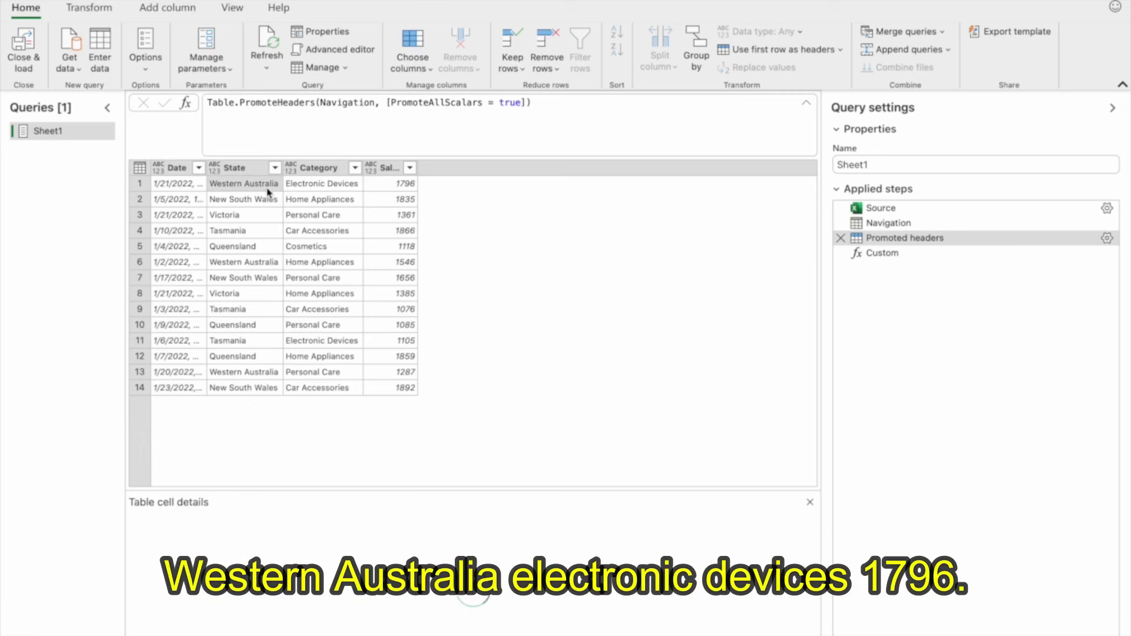
left_click(305, 189)
left_click(386, 188)
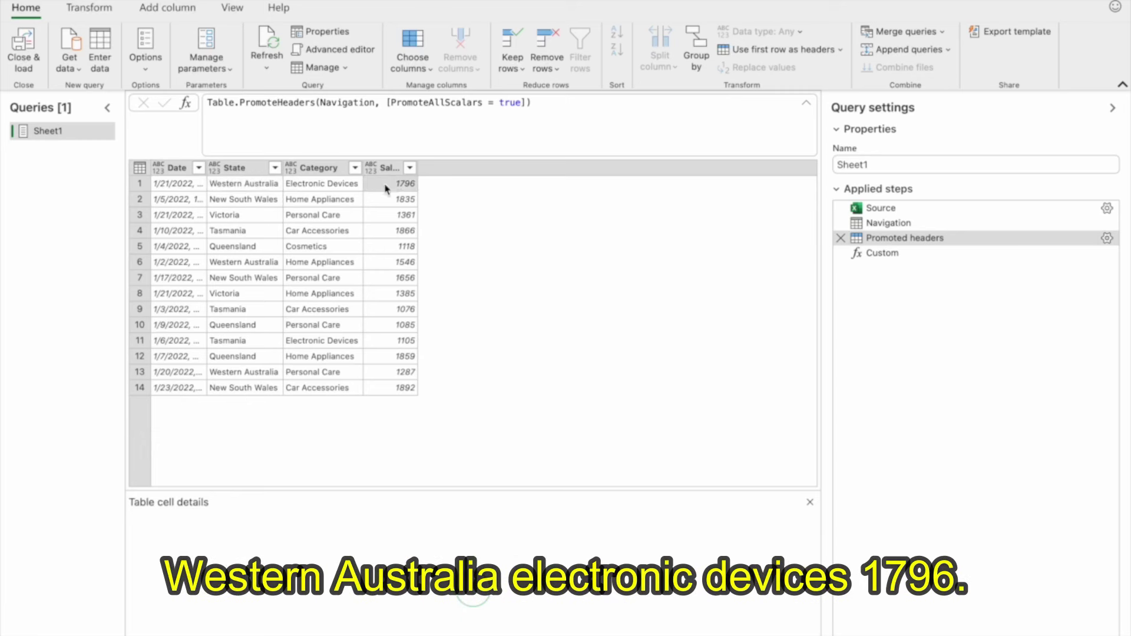
left_click(188, 185)
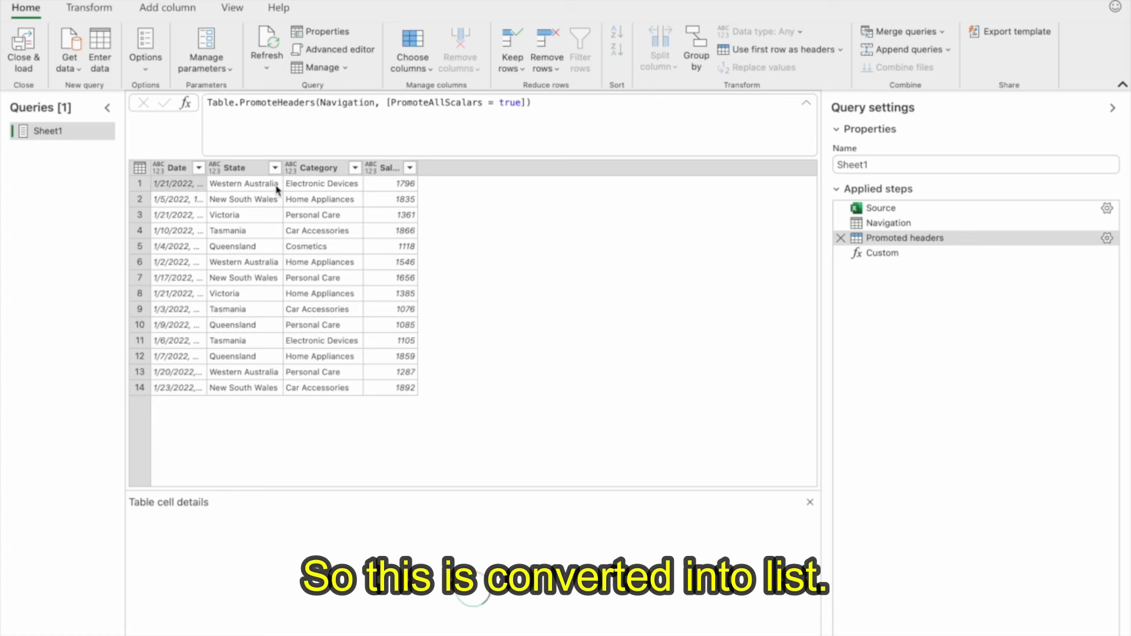
left_click(390, 190)
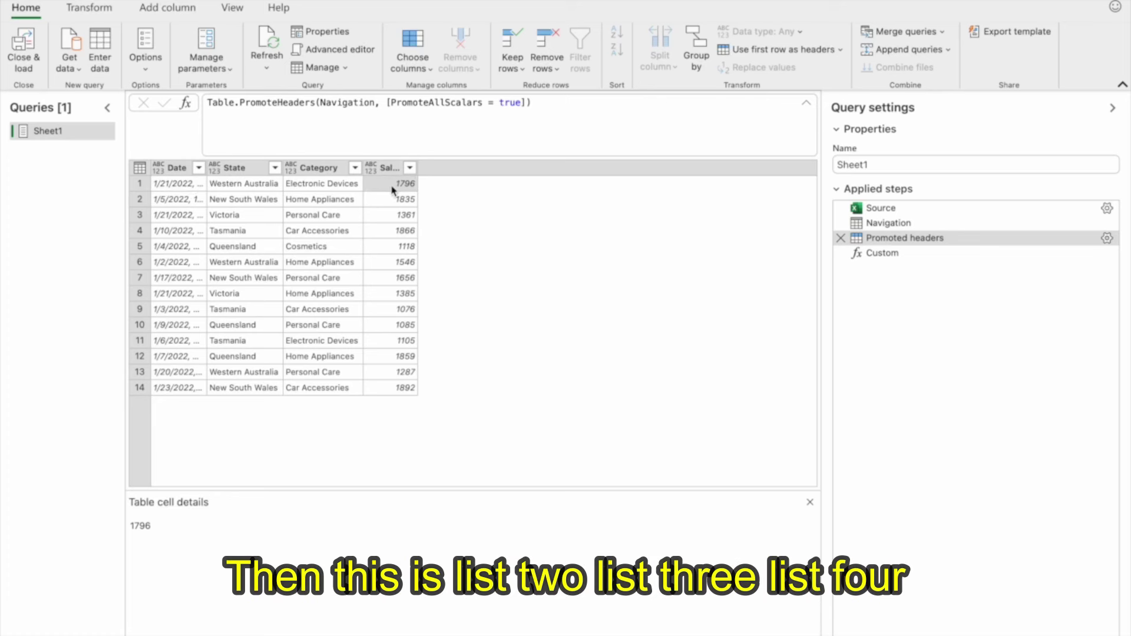
left_click(399, 199)
left_click(400, 216)
left_click(398, 232)
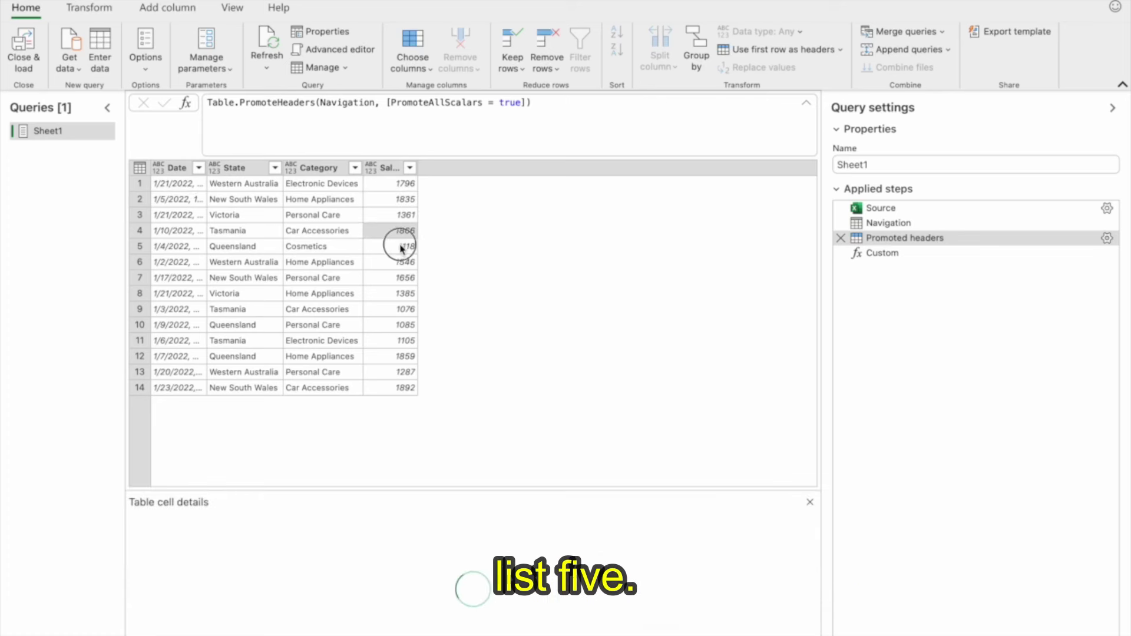
Return to the Custom step and change its formula to Table.FromColumns(Table.ToRows(#"Promoted headers")).
left_click(401, 247)
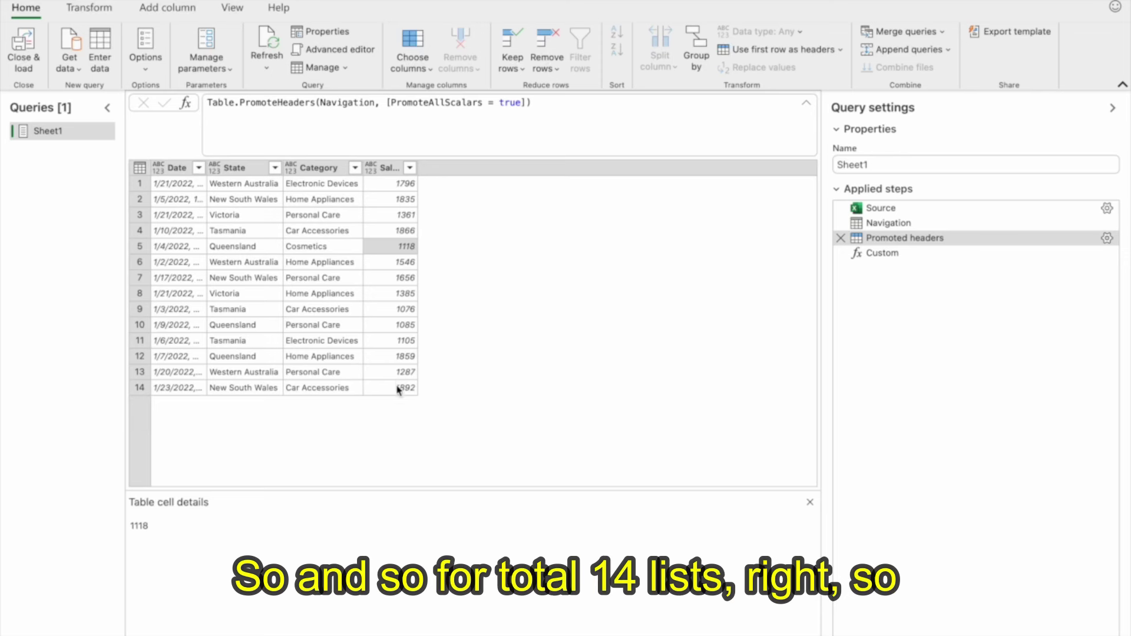
left_click(875, 259)
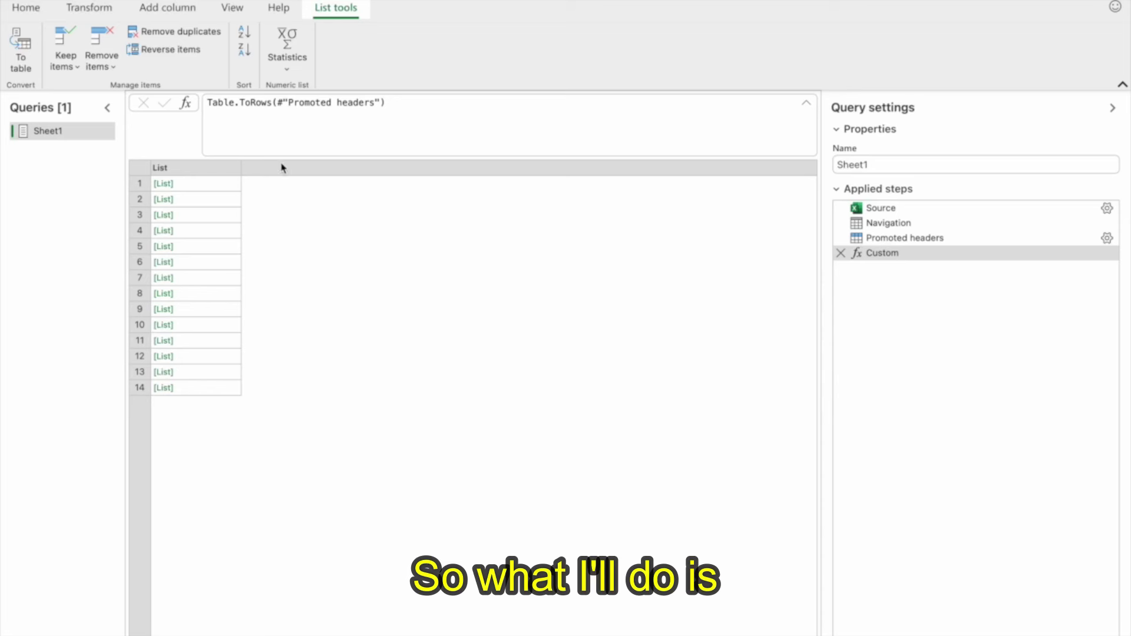
left_click(209, 102)
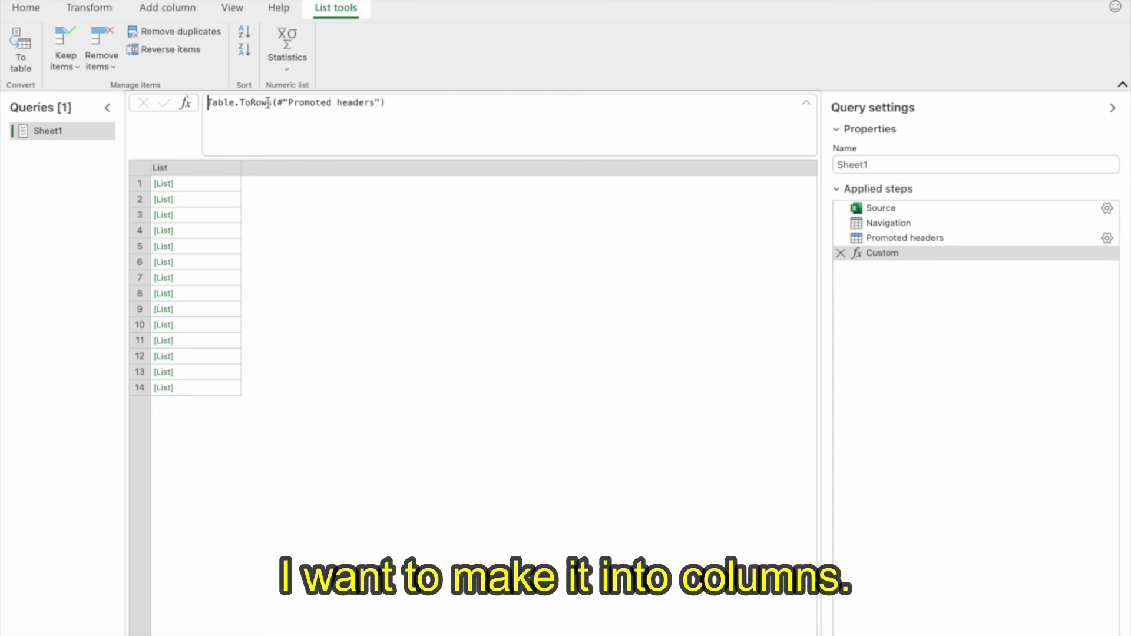
type("Table.FromColumns")
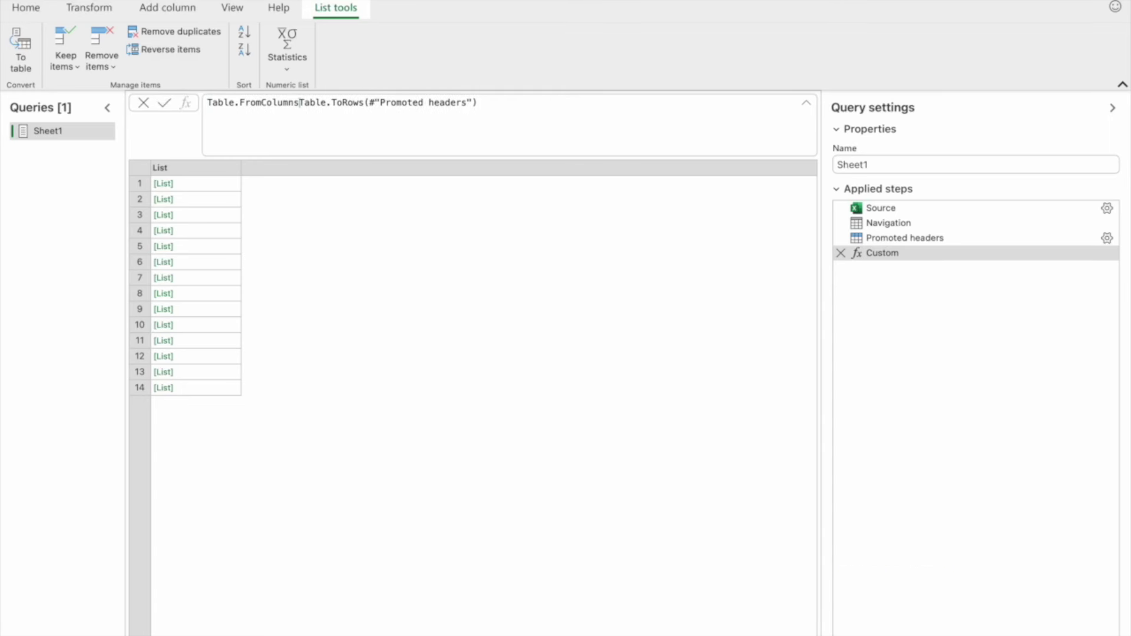
type("(")
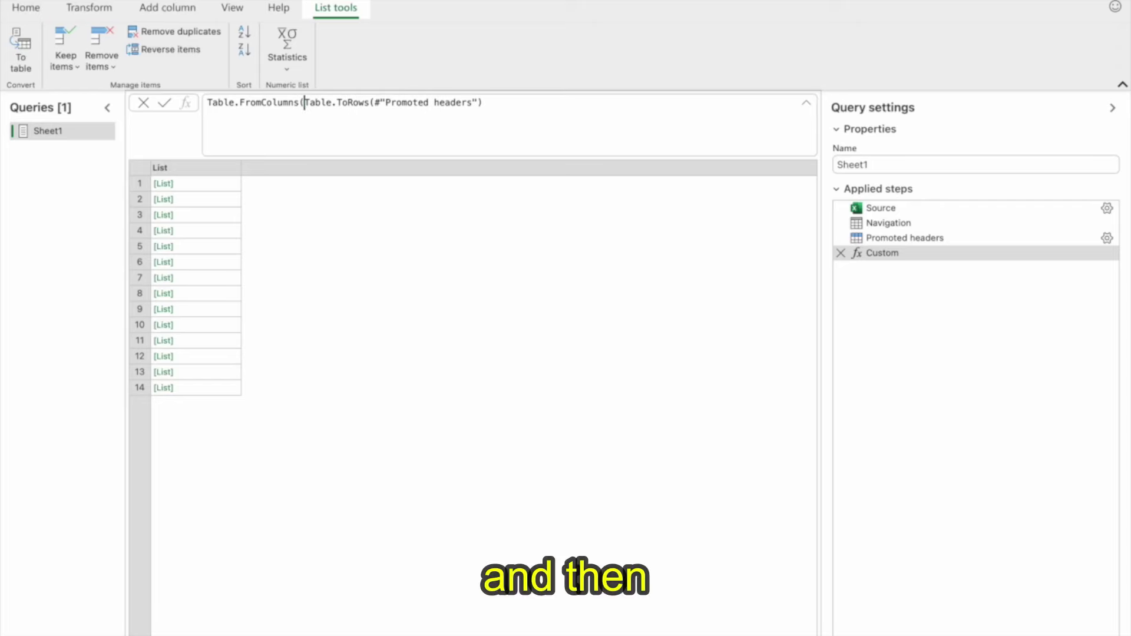
left_click(497, 103)
type(")")
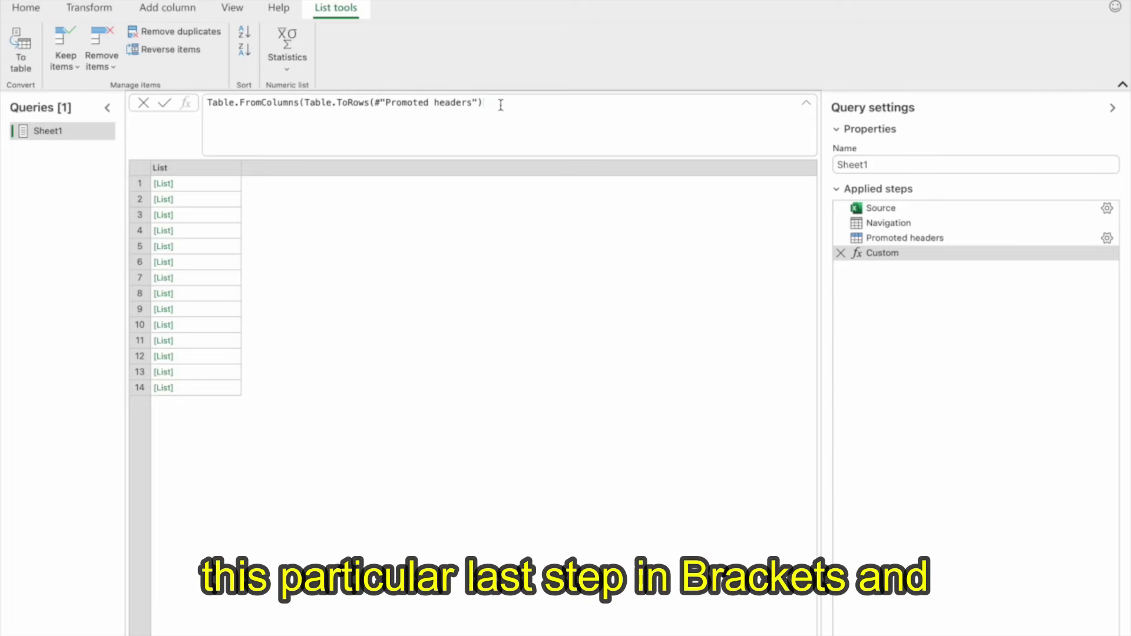
type(")")
key("Return")
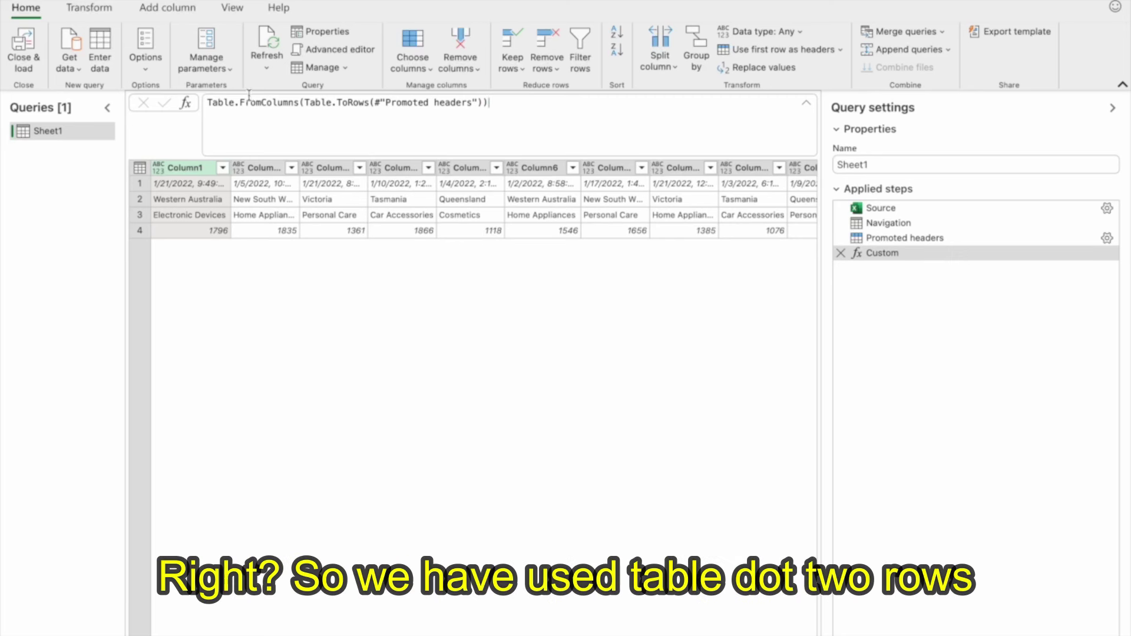
Examine the Table.ToRows and Table.FromColumns parts of the Custom step's formula and locate the equivalent built-in Transpose command.
double_click(316, 105)
left_click_drag(317, 105, 357, 105)
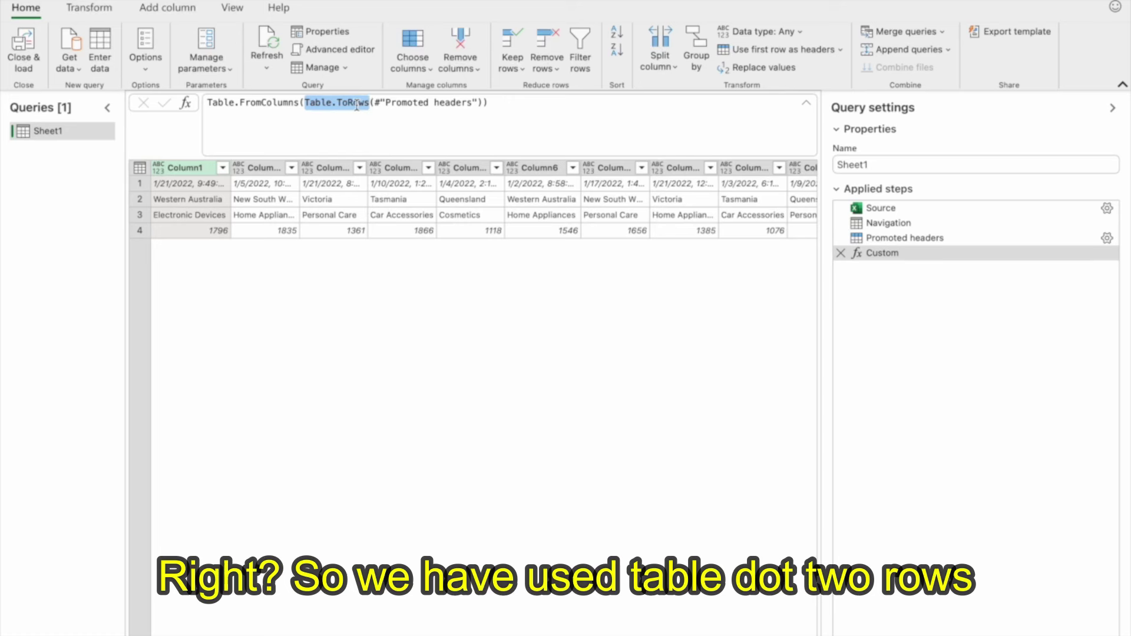
double_click(223, 103)
left_click_drag(222, 104, 273, 102)
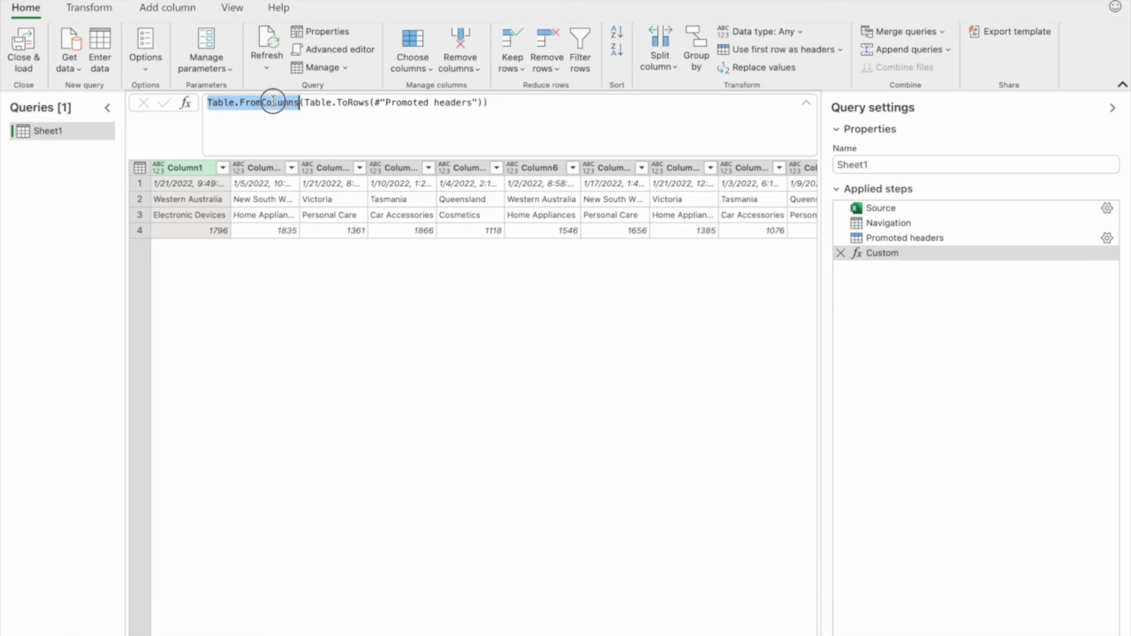
left_click(223, 102)
triple_click(224, 102)
double_click(223, 103)
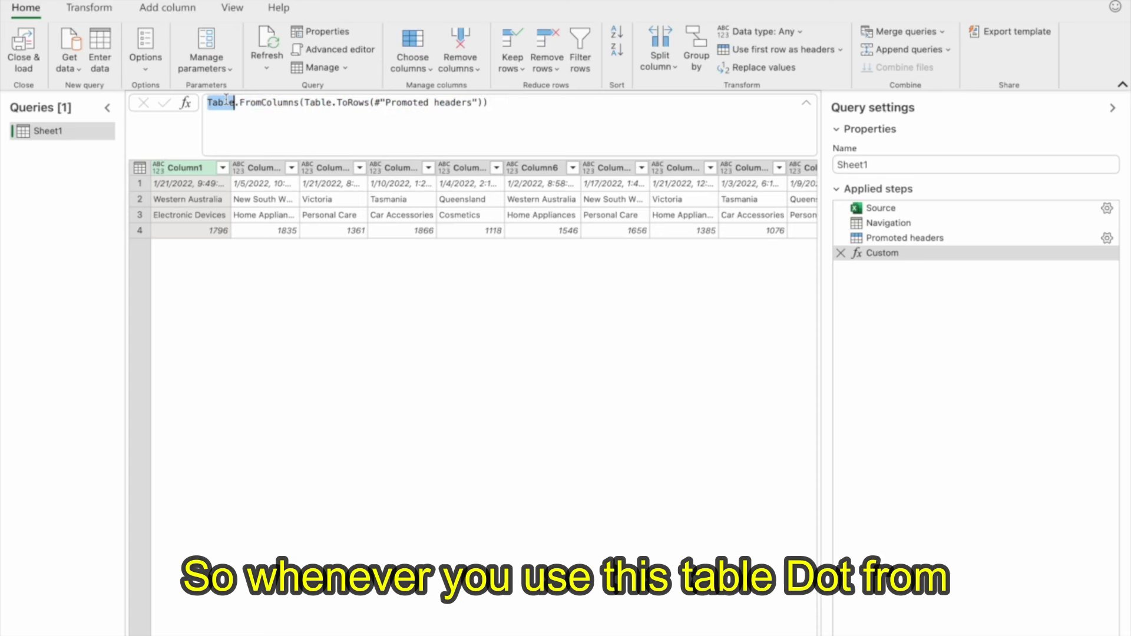
left_click(365, 104)
left_click_drag(365, 103, 217, 102)
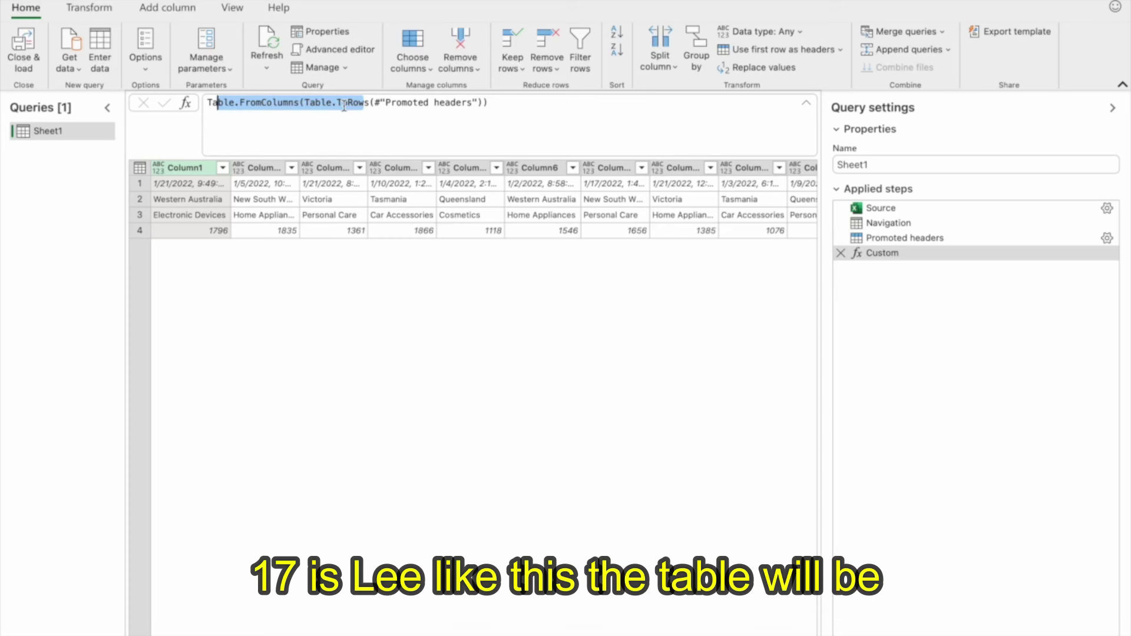
left_click(109, 11)
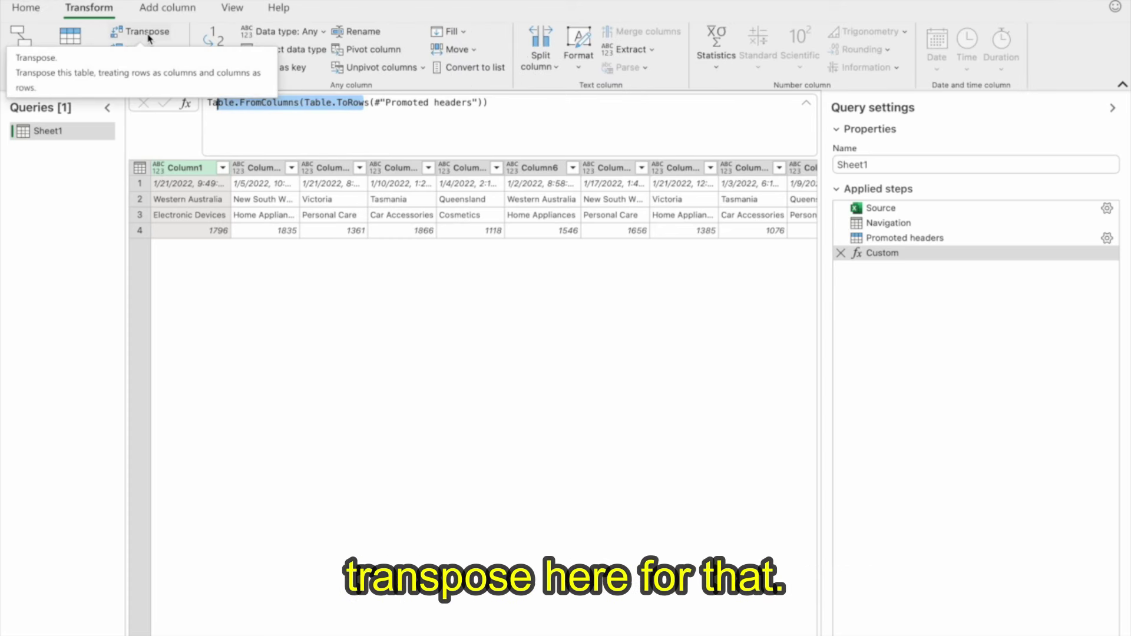
Review the whole nested formula again, comparing the inner Table.ToRows call with the outer Table.FromColumns call.
left_click(402, 106)
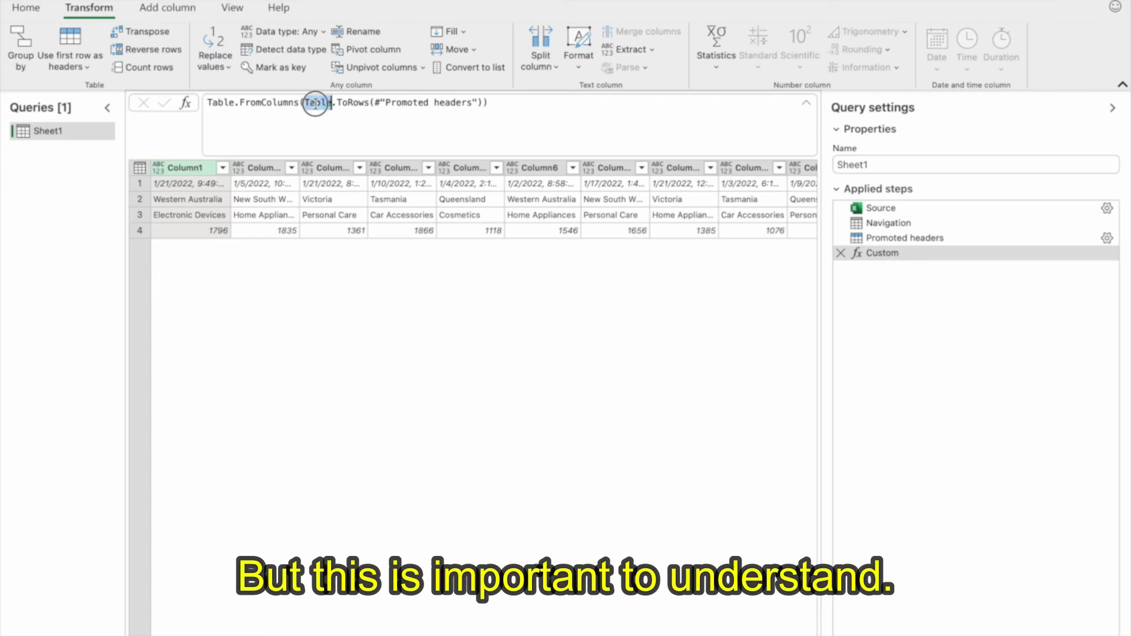
triple_click(335, 103)
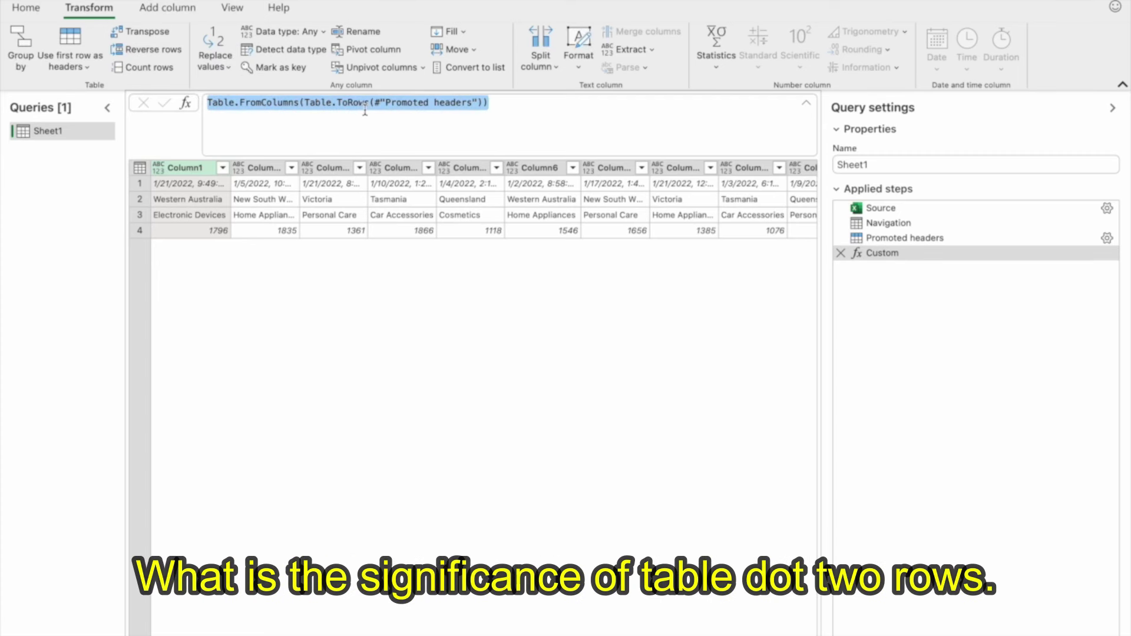
left_click_drag(305, 103, 345, 105)
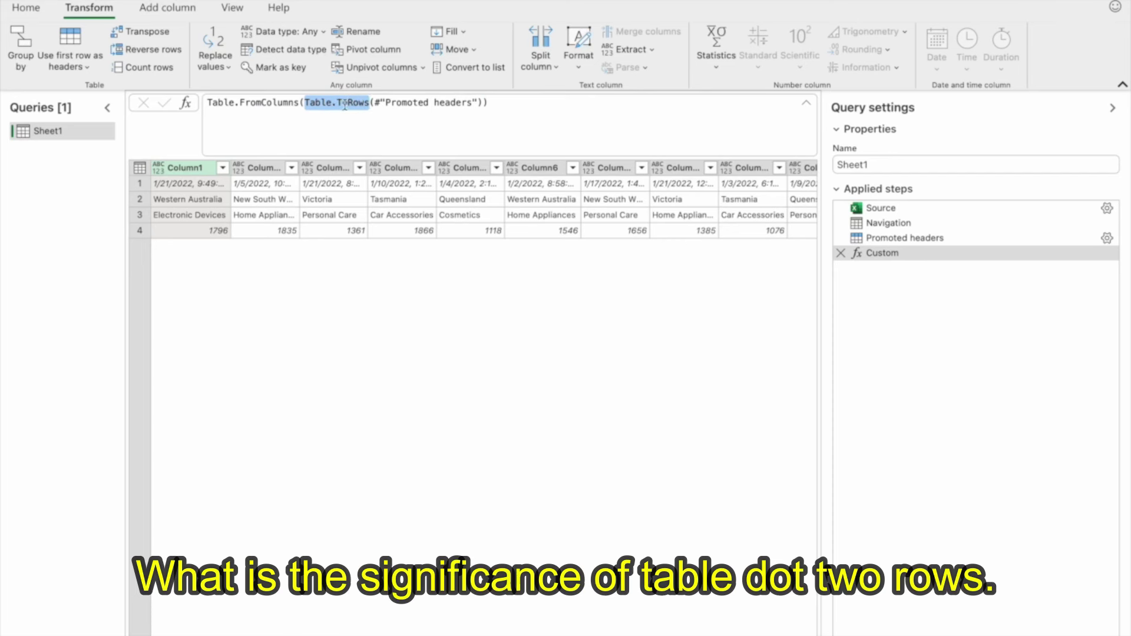
left_click_drag(210, 103, 272, 106)
left_click(272, 105)
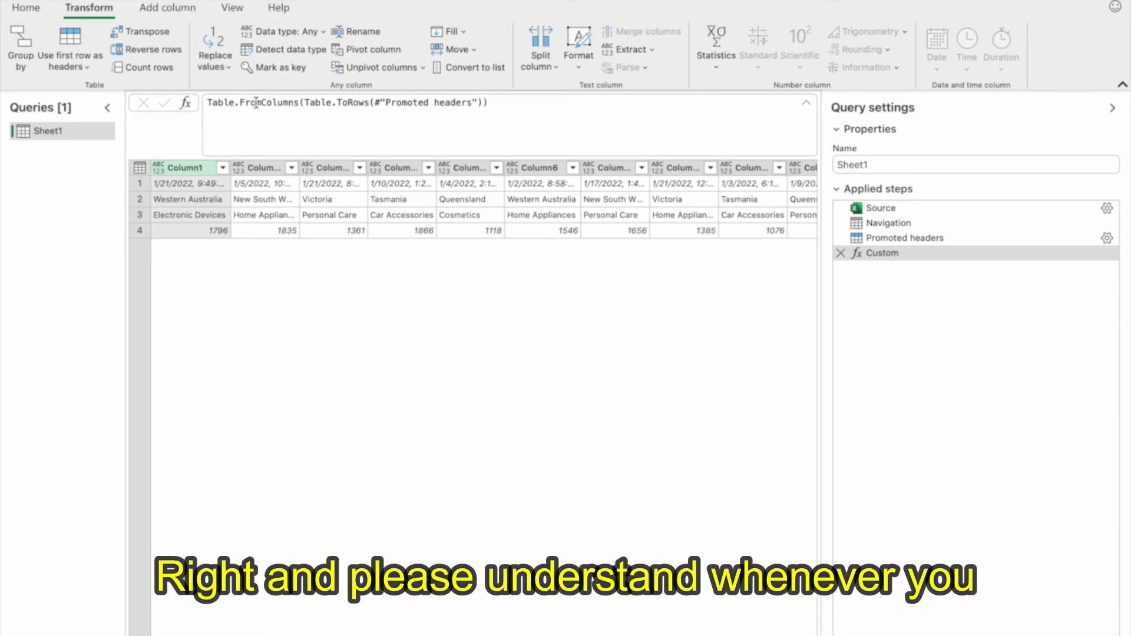
double_click(210, 102)
left_click_drag(211, 102, 272, 104)
left_click(272, 104)
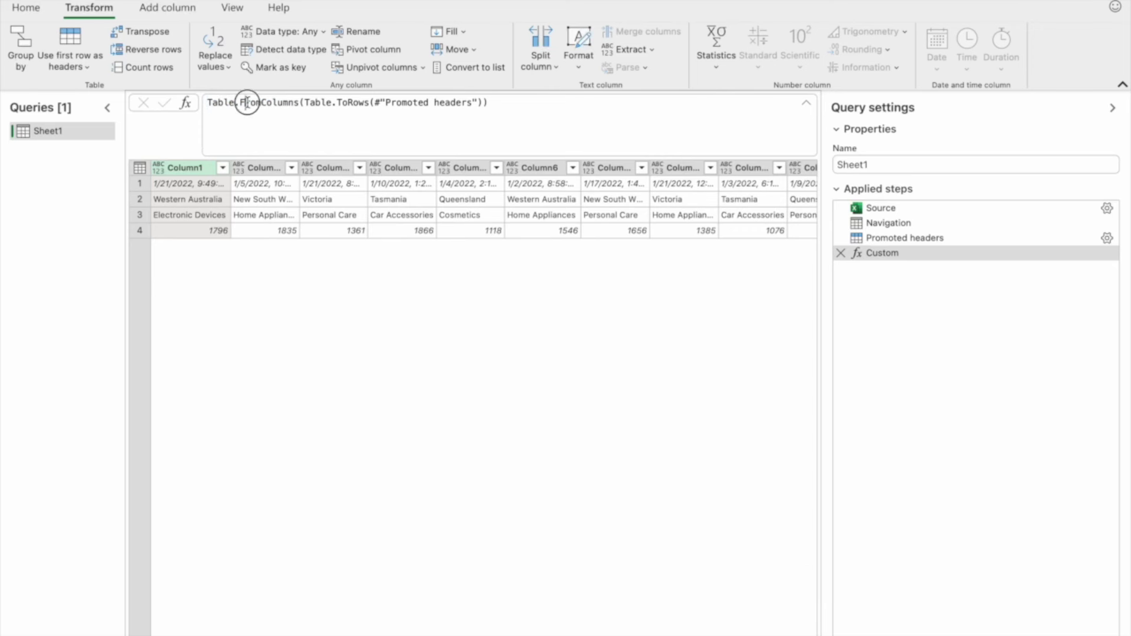
double_click(264, 103)
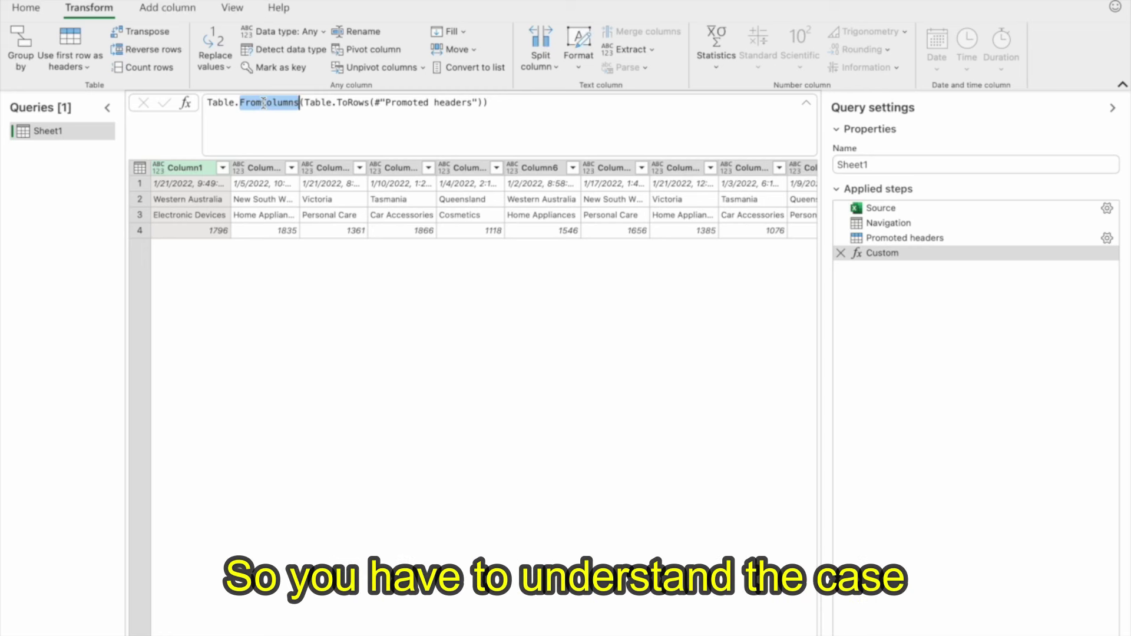
key("ctrl+a")
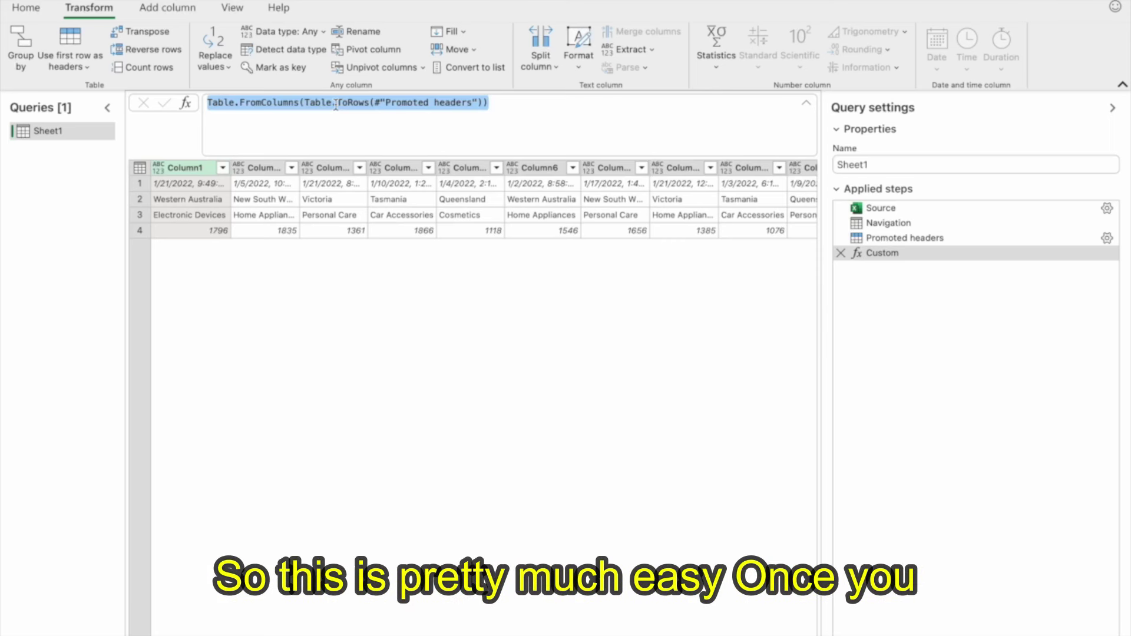
double_click(316, 102)
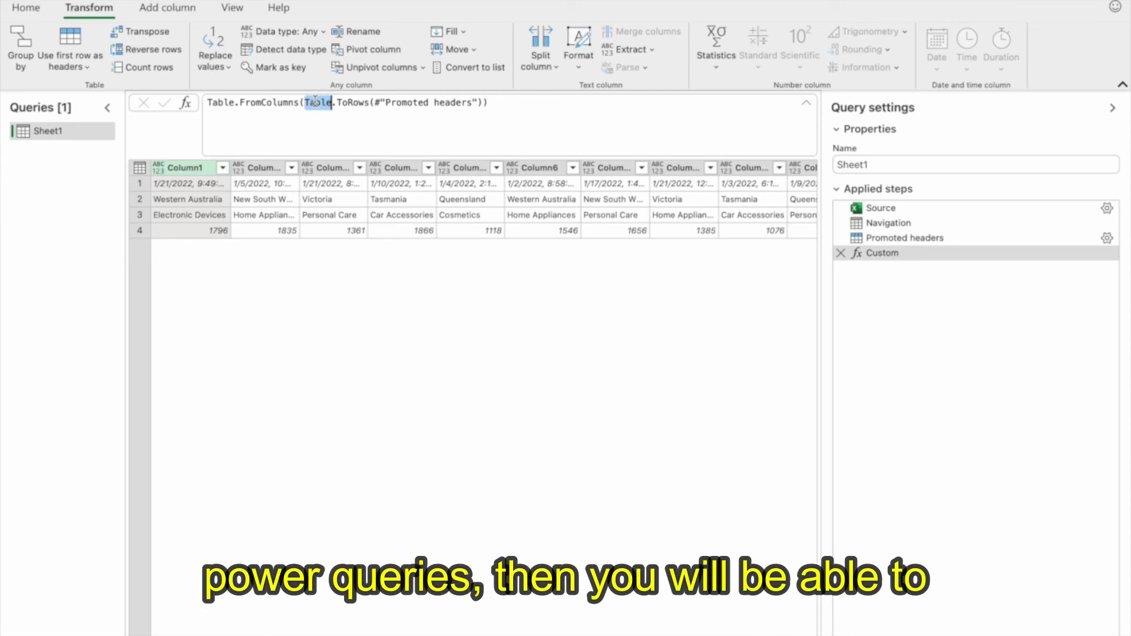
double_click(357, 102)
left_click_drag(358, 103, 327, 104)
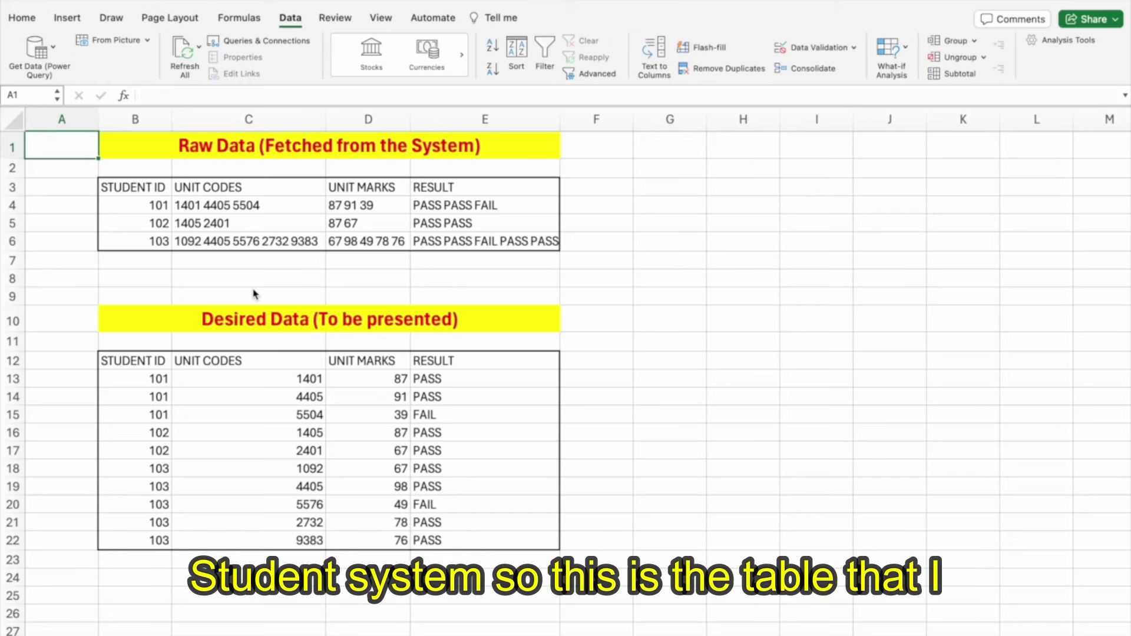
Switch to the Excel student worksheet and examine the raw data table's STUDENT ID, UNIT CODES, UNIT MARKS and RESULT headers.
left_click_drag(151, 189, 443, 242)
left_click(152, 187)
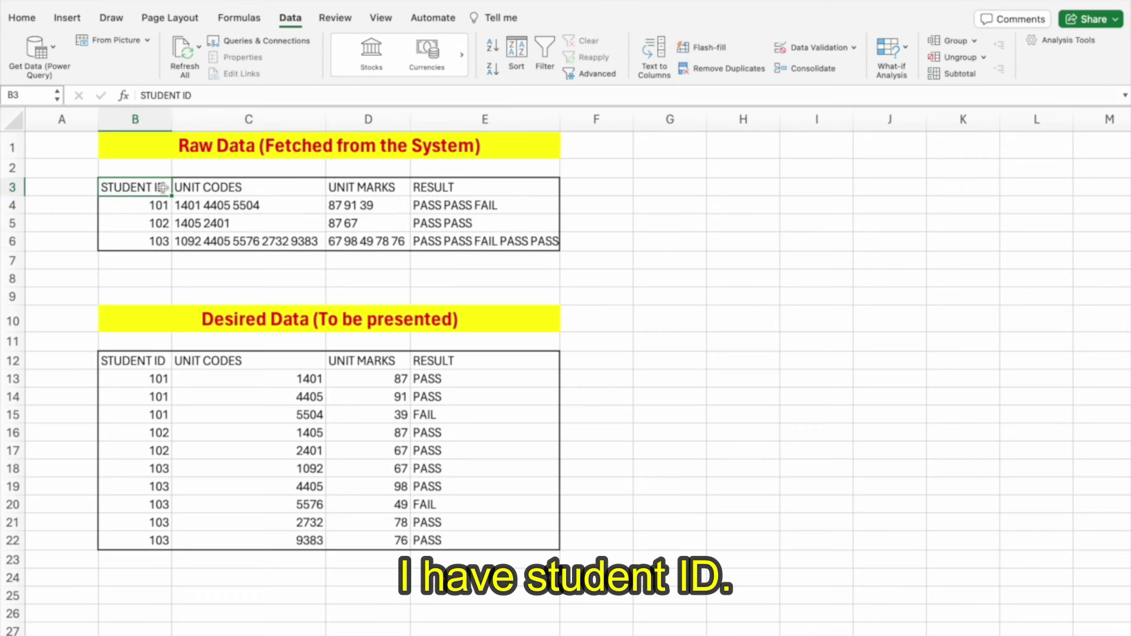
left_click(242, 190)
left_click(365, 185)
left_click(470, 188)
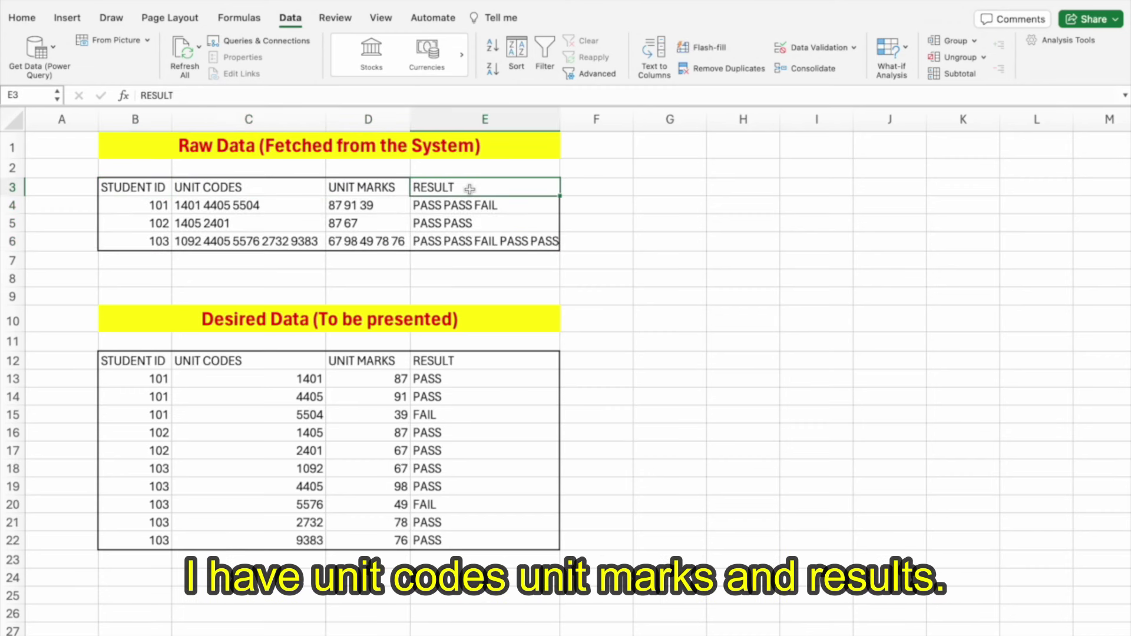
Examine the first student's raw record, matching each unit code to its mark and pass or fail result.
left_click(152, 213)
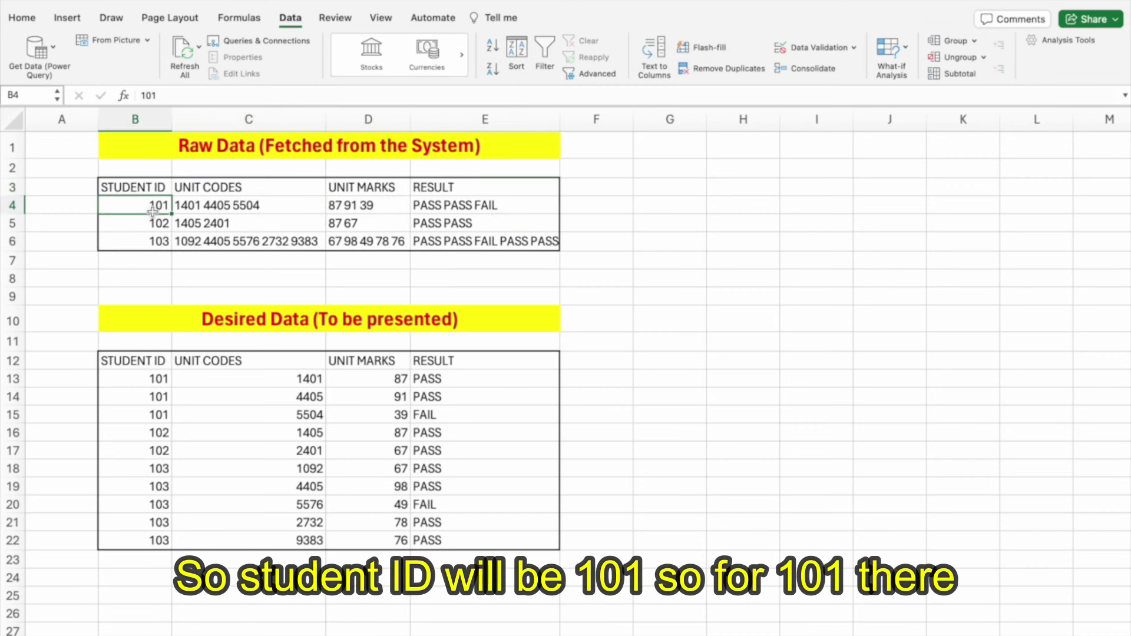
left_click(225, 209)
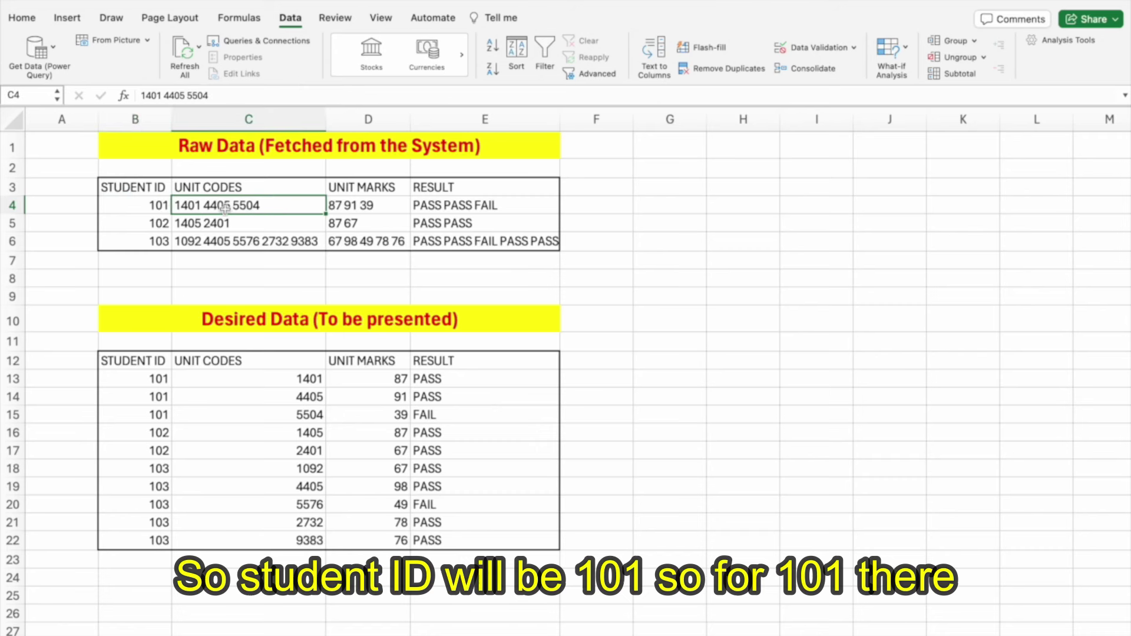
left_click(133, 208)
left_click(205, 207)
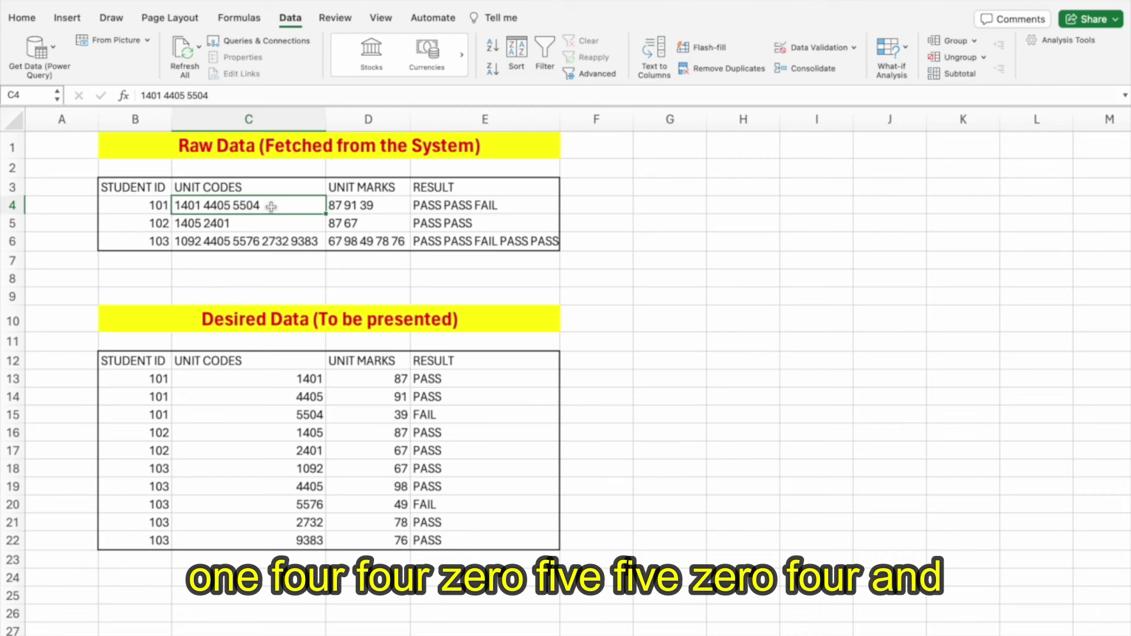
left_click(344, 206)
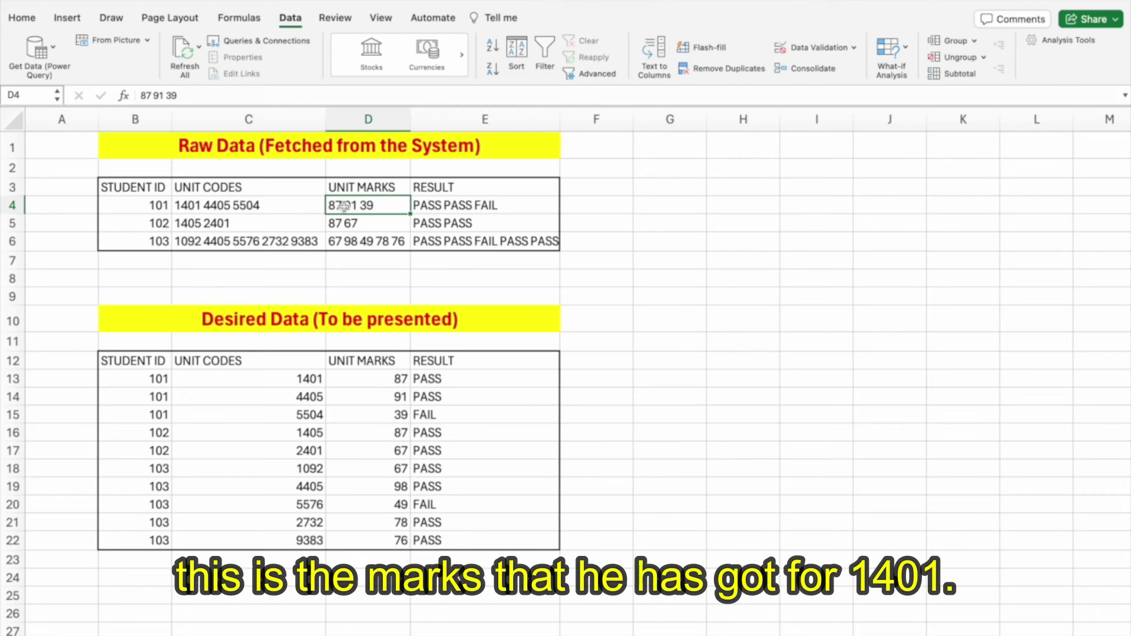
left_click(213, 208)
left_click(346, 206)
left_click(253, 210)
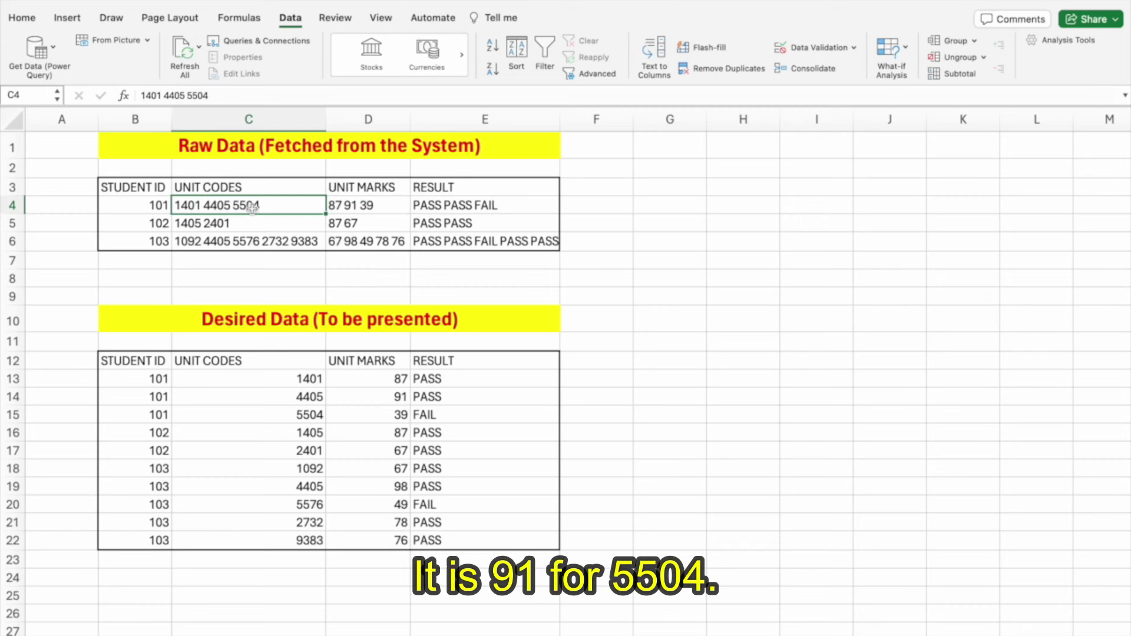
left_click(379, 209)
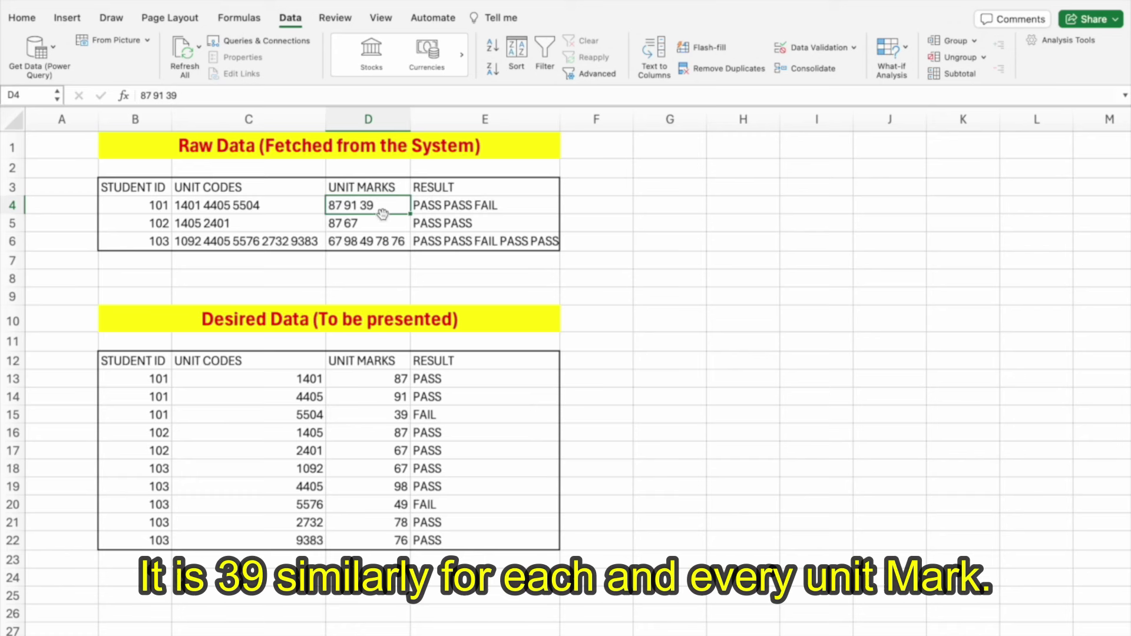
left_click(451, 206)
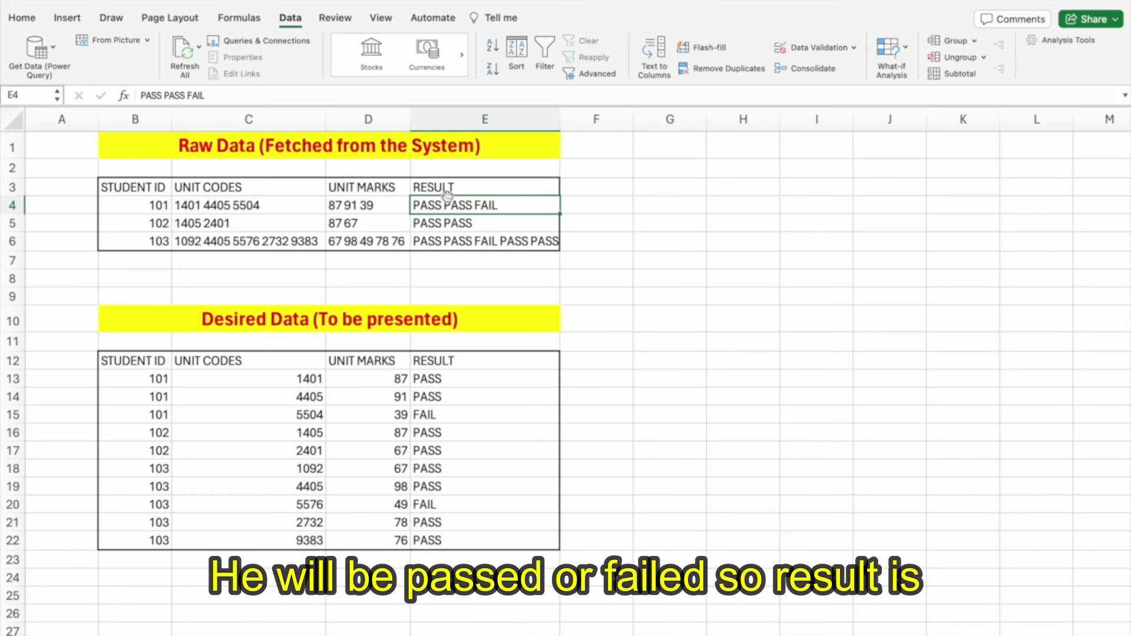
left_click(385, 205)
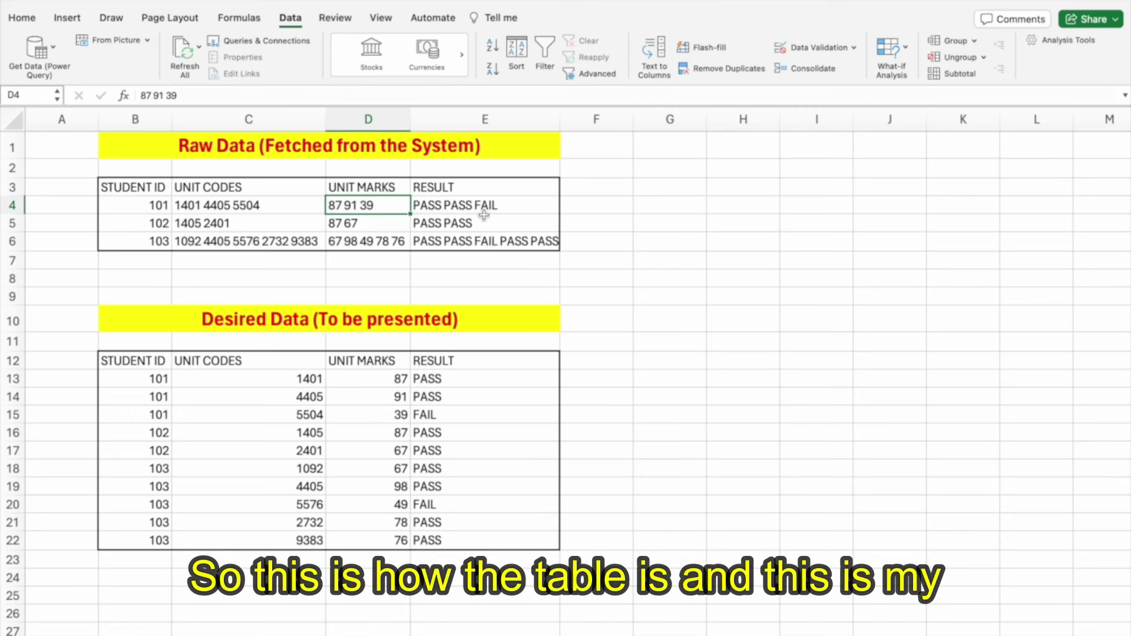
Compare the raw data table and its first student record with the one-unit-per-row layout of the desired data table.
left_click(137, 187)
left_click(508, 241)
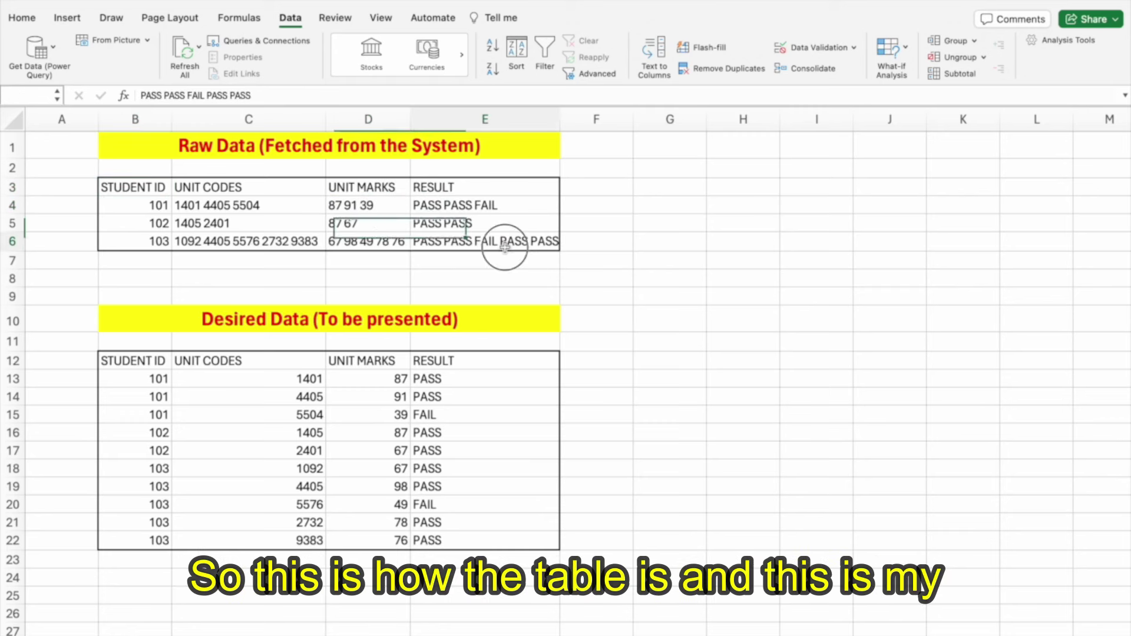
left_click_drag(142, 358, 518, 533)
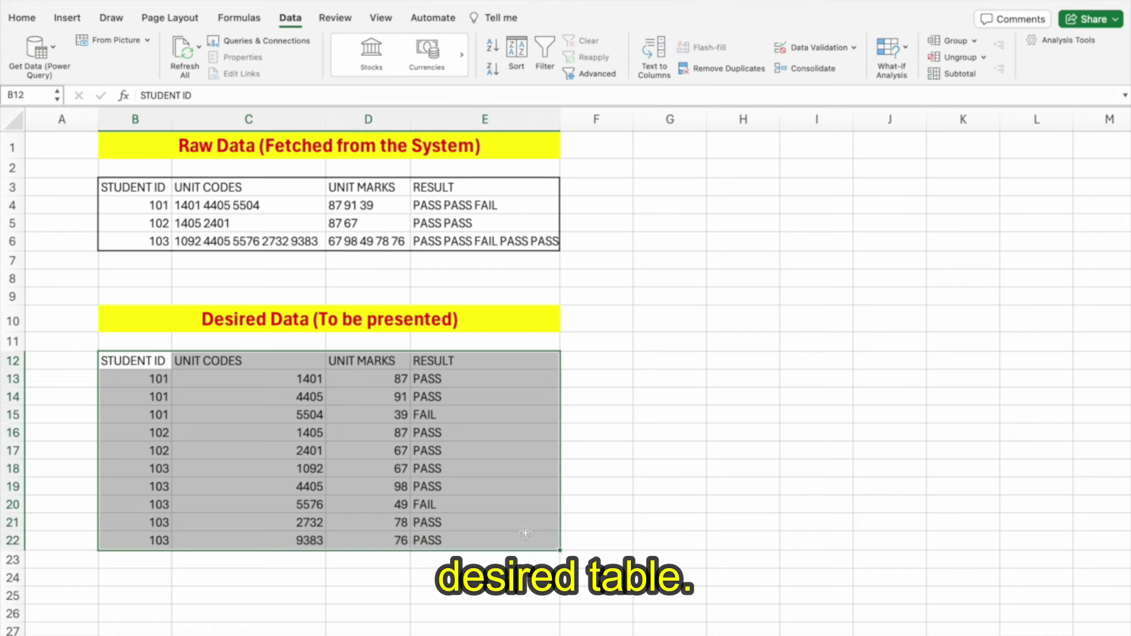
left_click(166, 380)
left_click(157, 205)
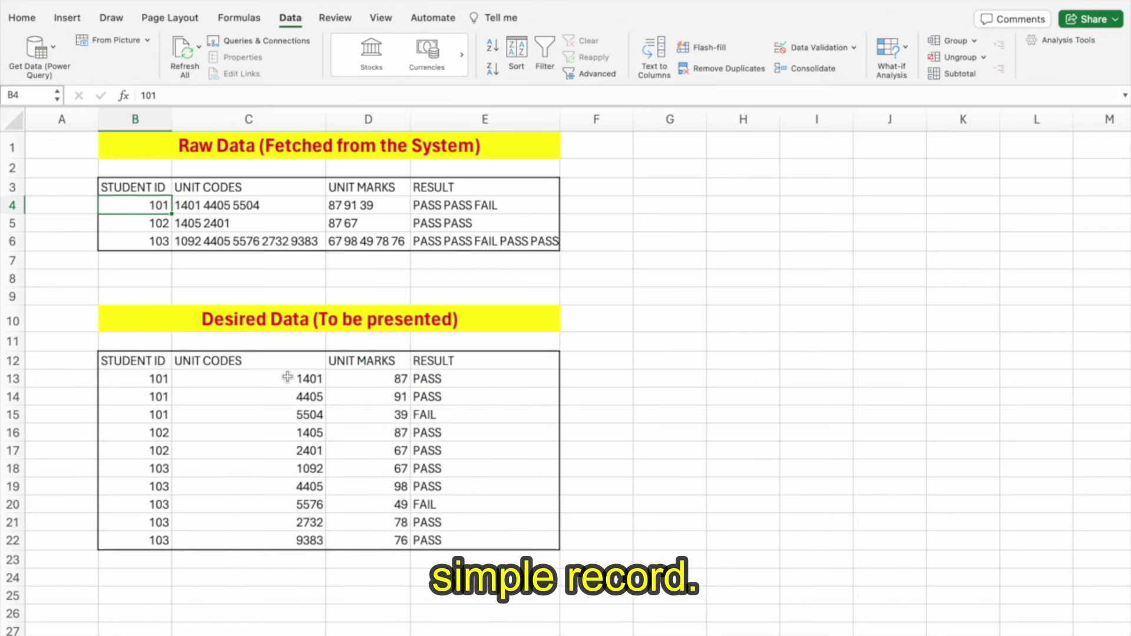
left_click(245, 203)
left_click_drag(151, 205, 430, 204)
left_click(430, 204)
left_click_drag(132, 359, 437, 541)
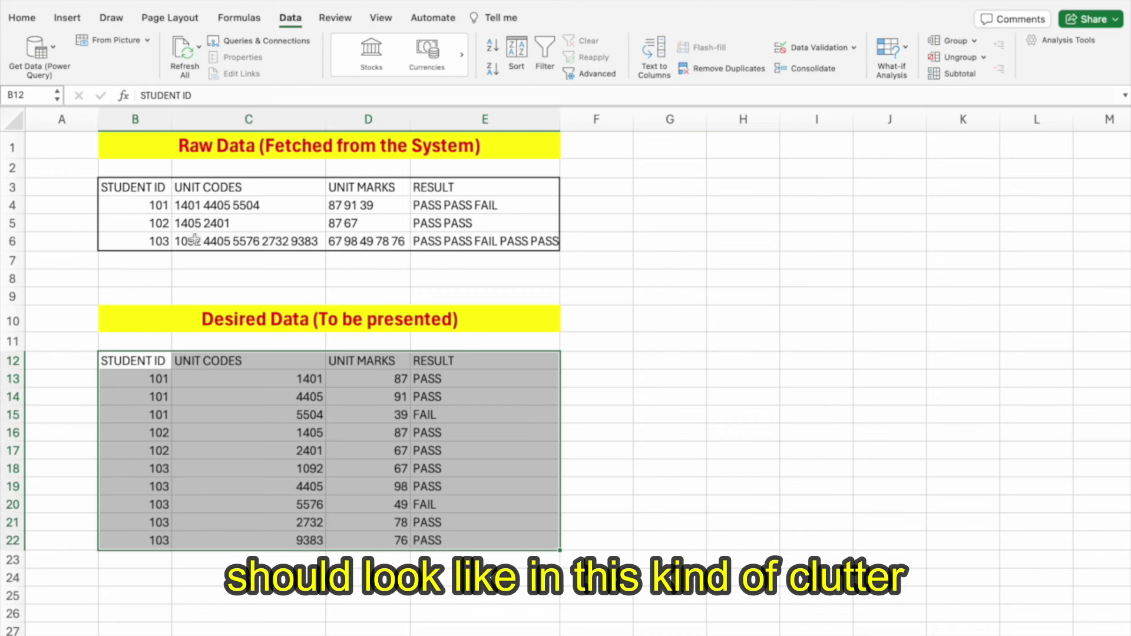
Review the extent of the raw data table once more against the desired data table beneath it.
left_click_drag(150, 188, 438, 226)
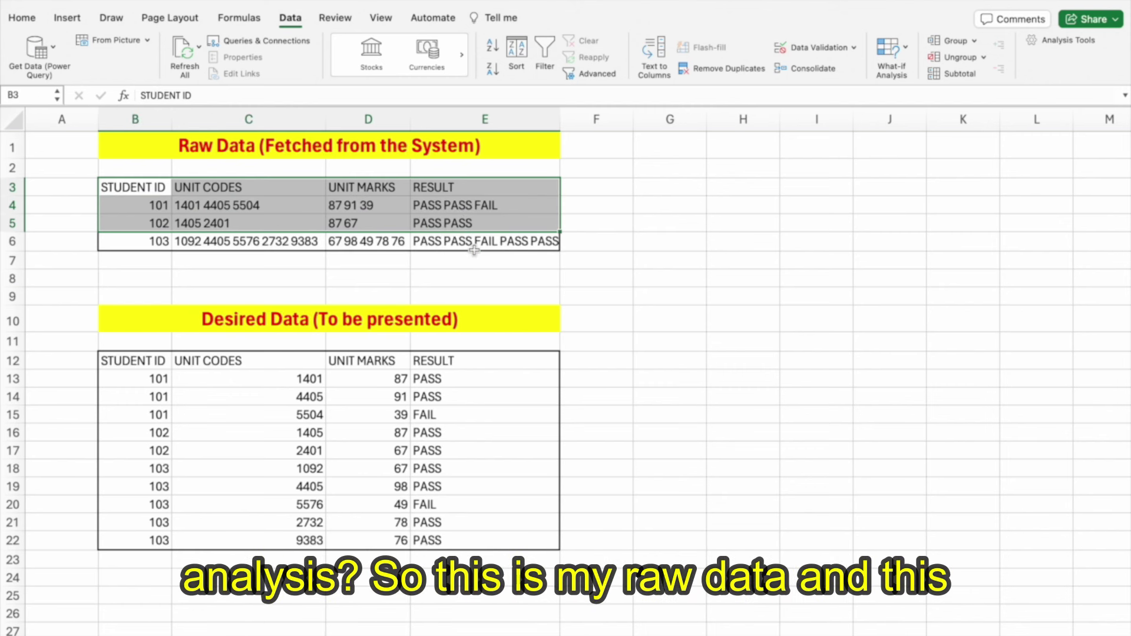
left_click(164, 191)
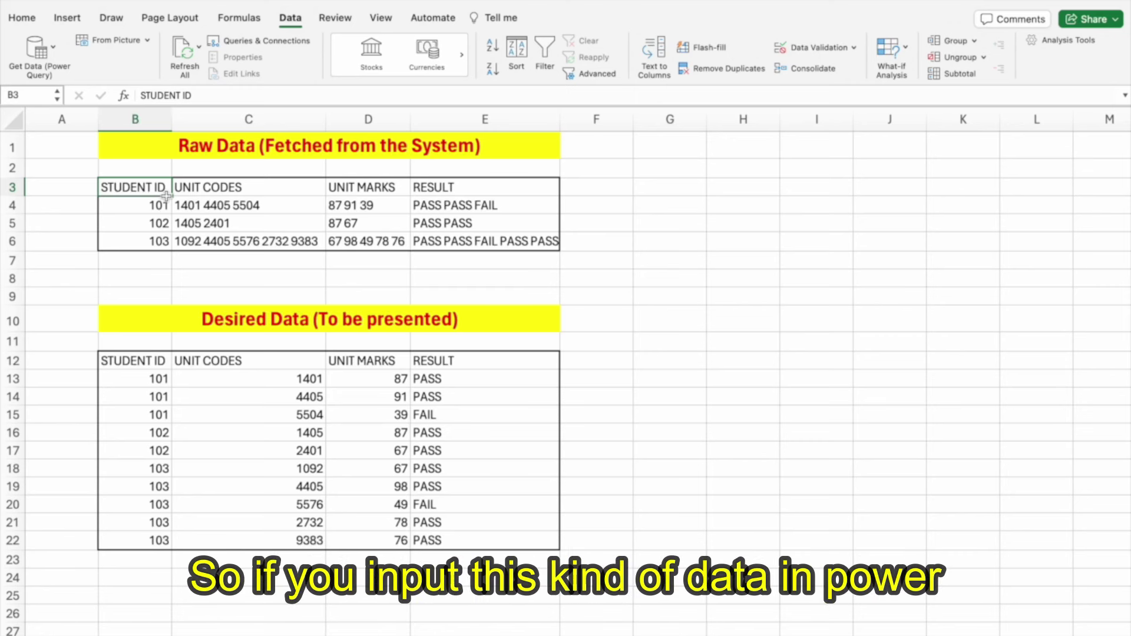
left_click_drag(454, 242, 144, 182)
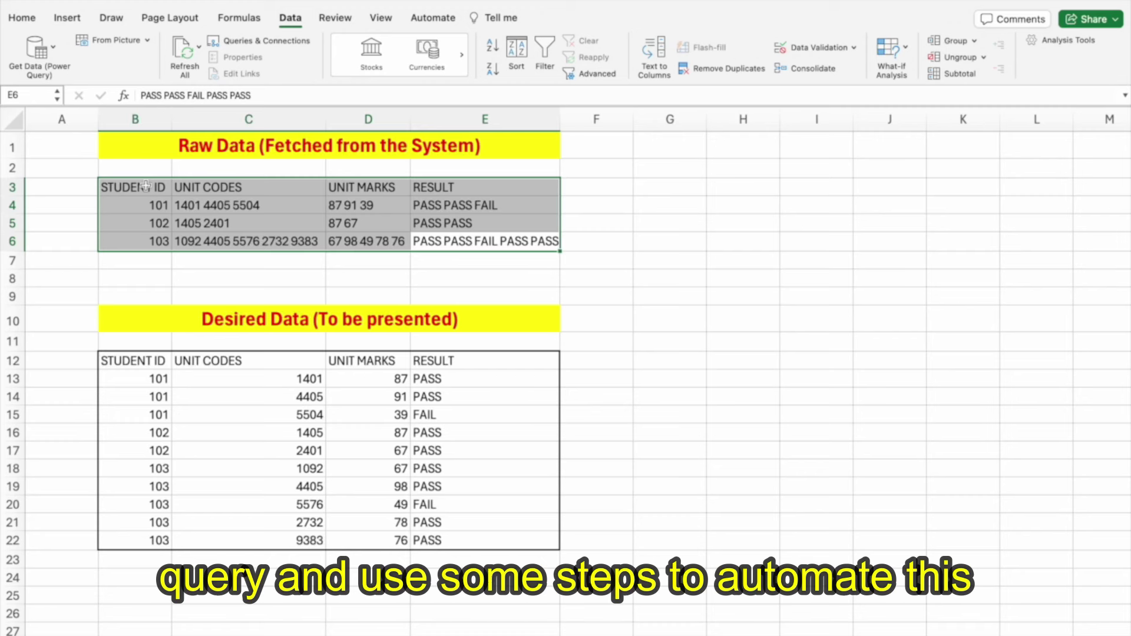
left_click_drag(136, 365, 480, 528)
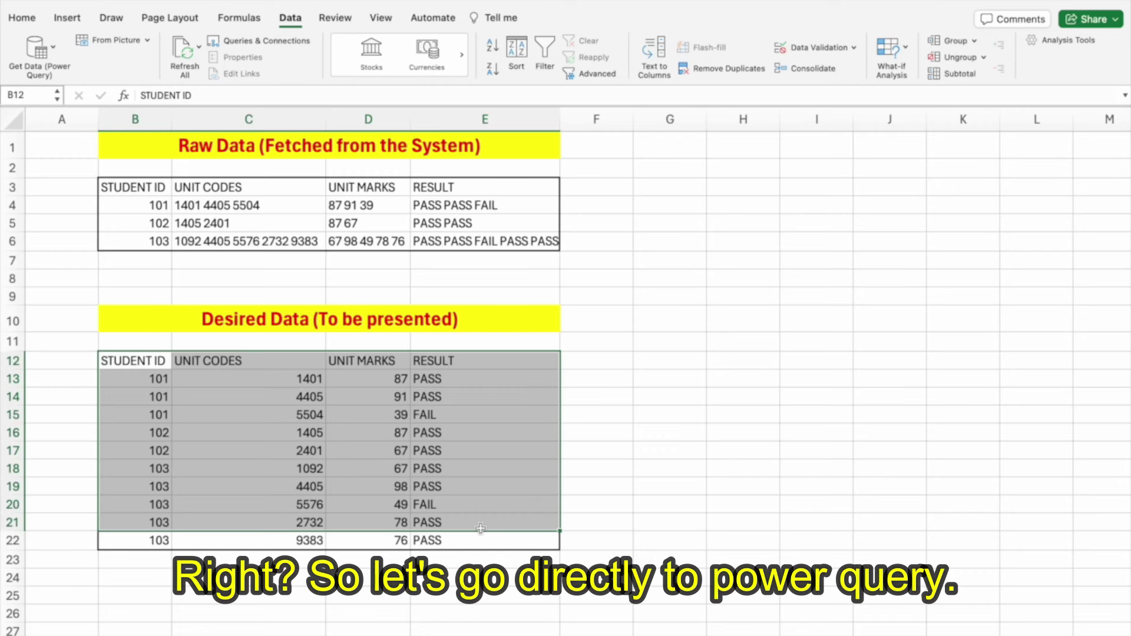
left_click(451, 359)
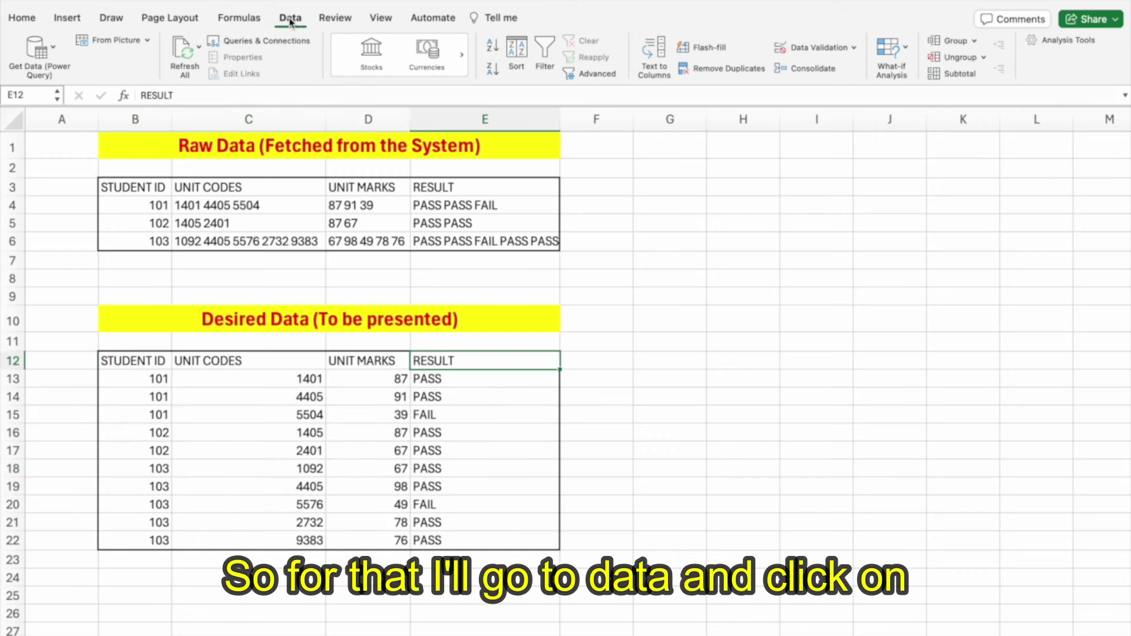
Import the RawData table from the DataCleaning_24.xlsx workbook in Downloads into the Power Query Editor for transformation.
left_click(35, 50)
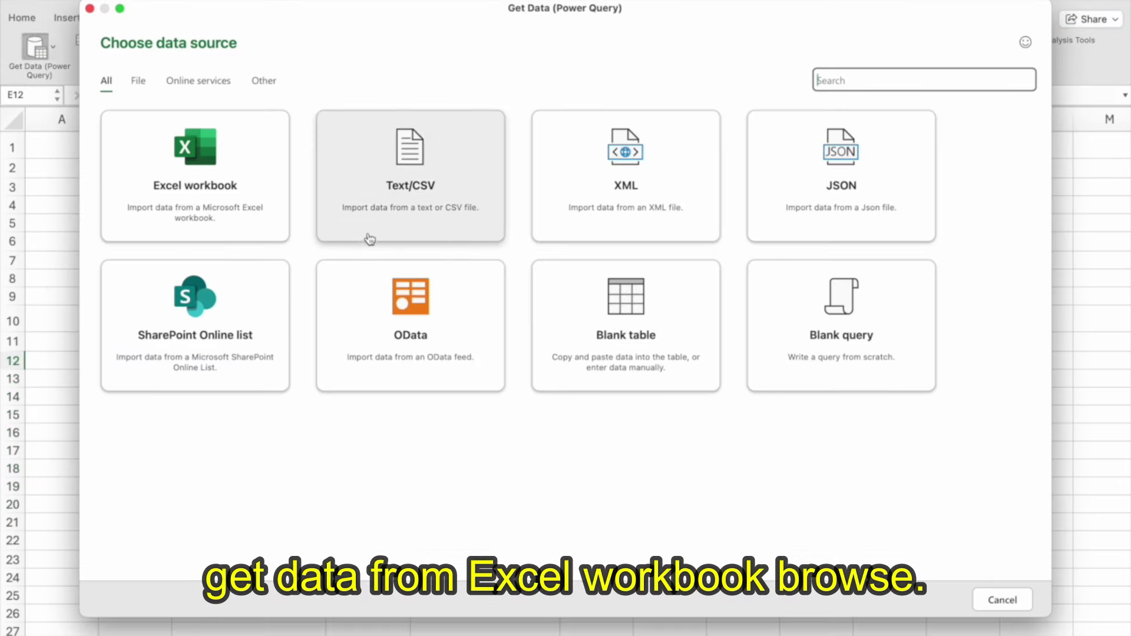
left_click(252, 193)
left_click(361, 126)
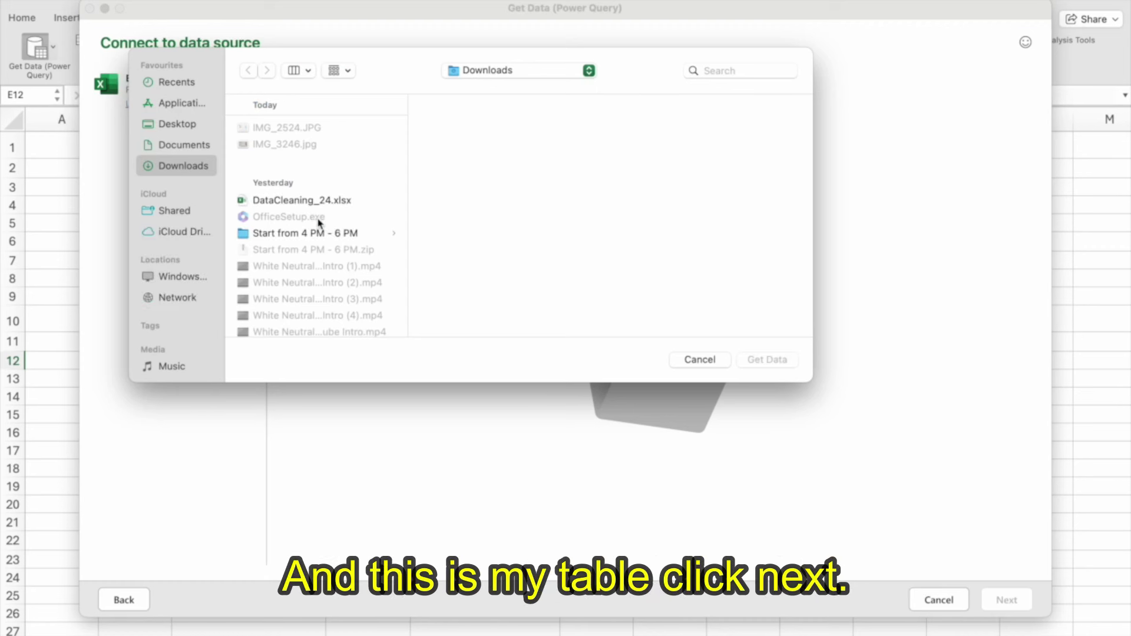
double_click(294, 203)
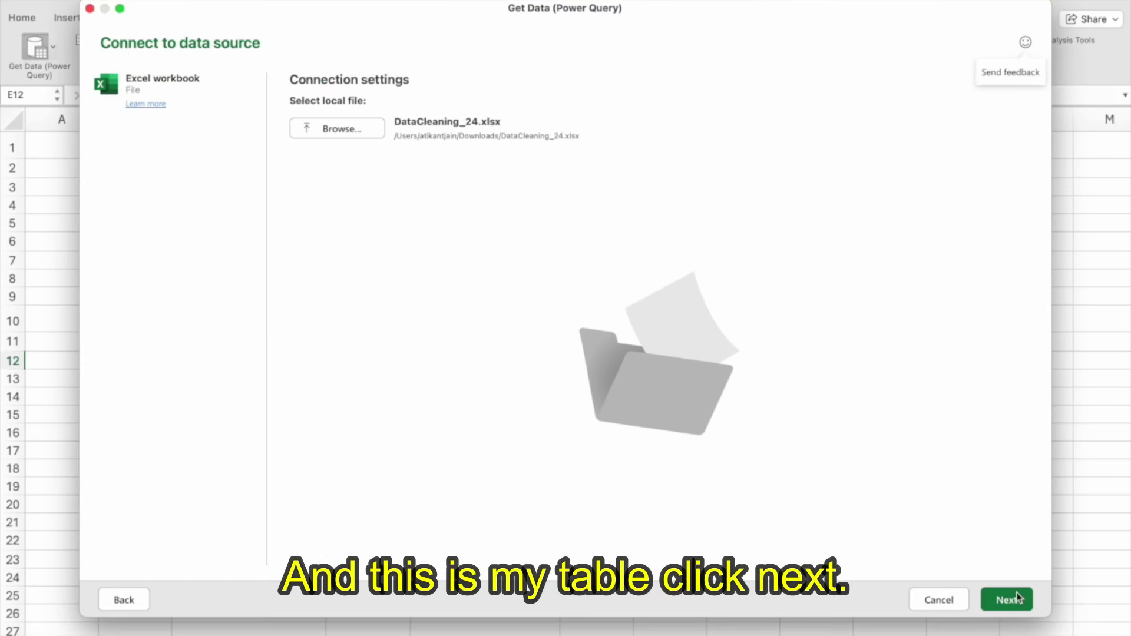
left_click(1017, 598)
left_click(119, 167)
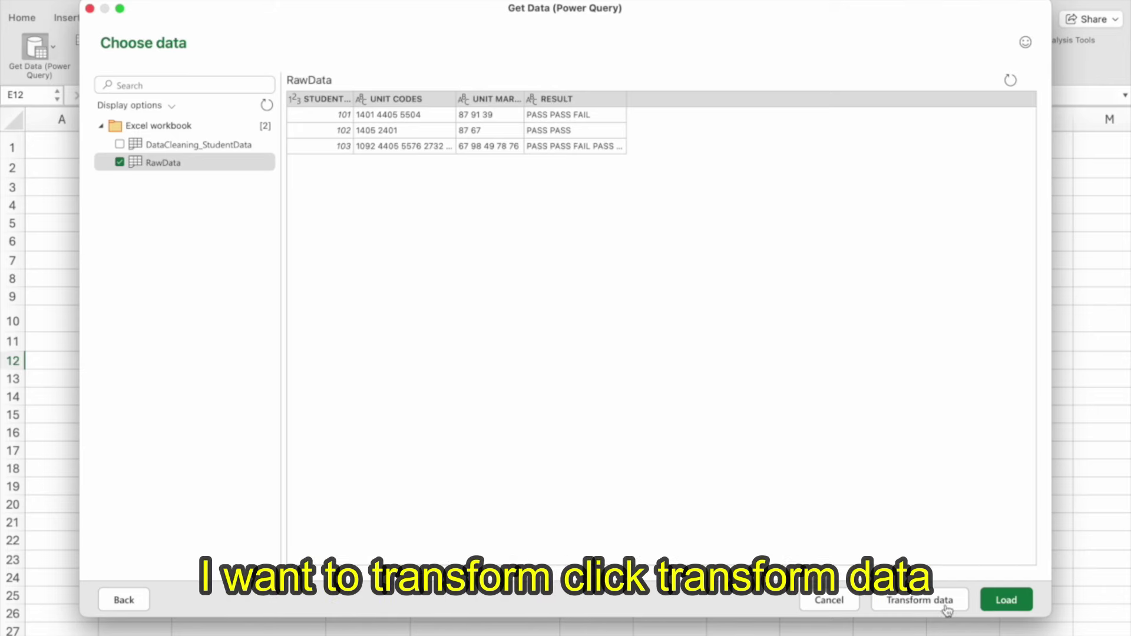
left_click(946, 608)
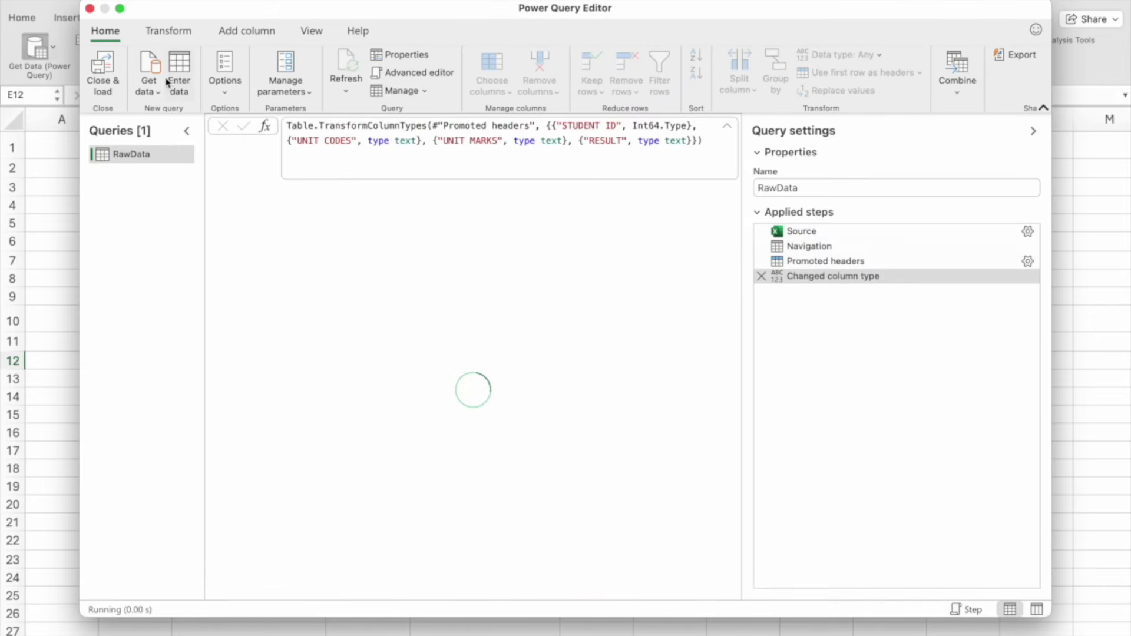
Maximize the Power Query Editor and unpivot all columns except STUDENT ID.
left_click(120, 9)
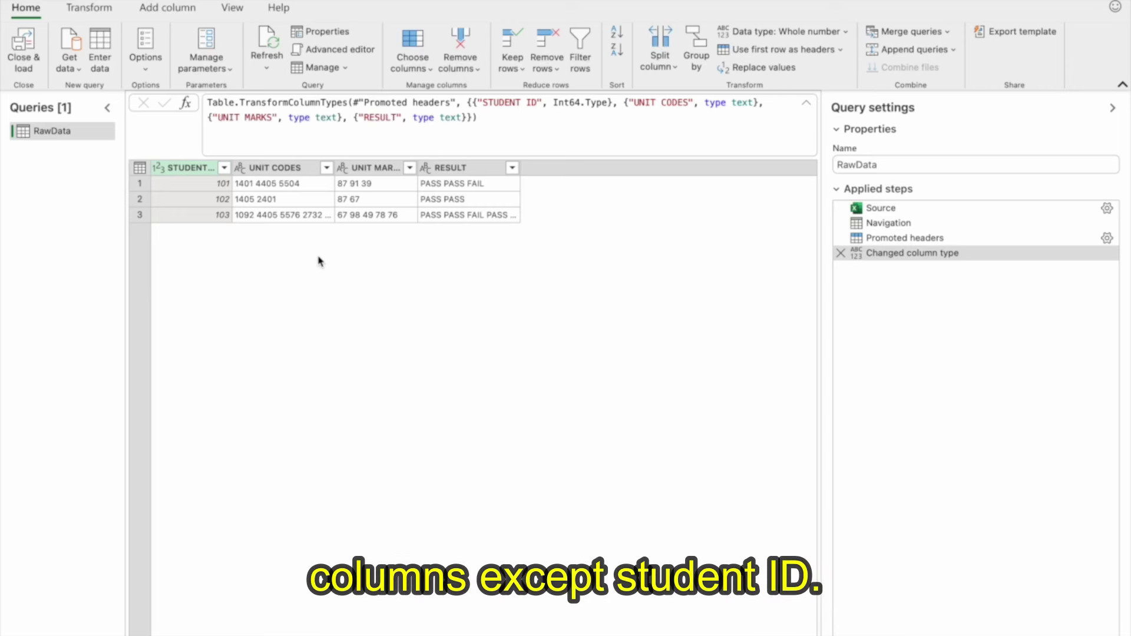
right_click(197, 169)
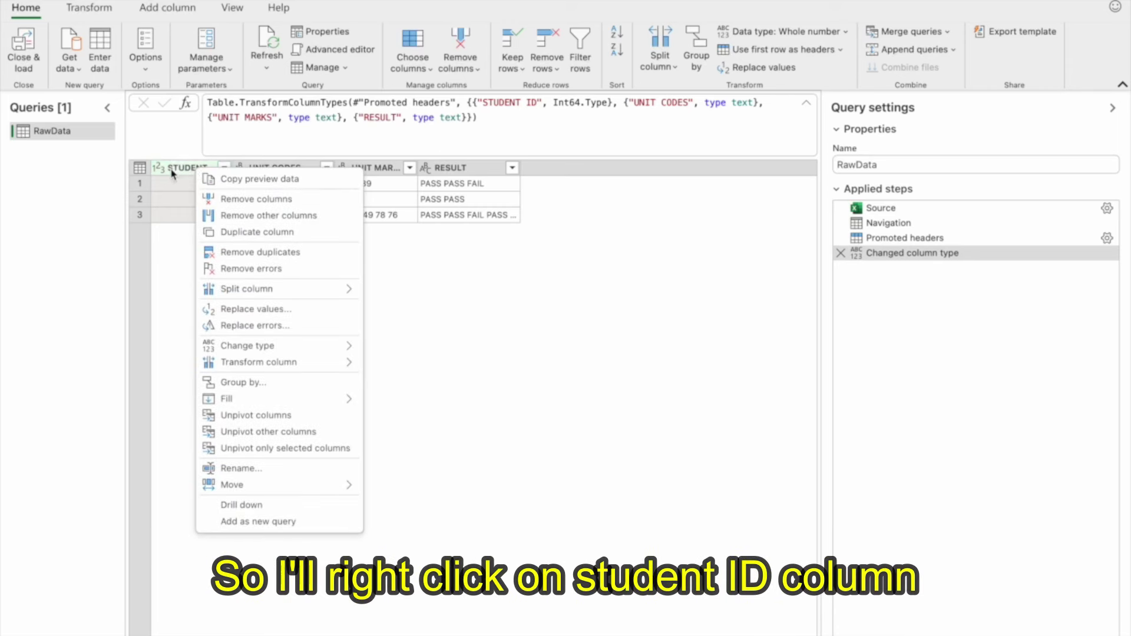
left_click(296, 433)
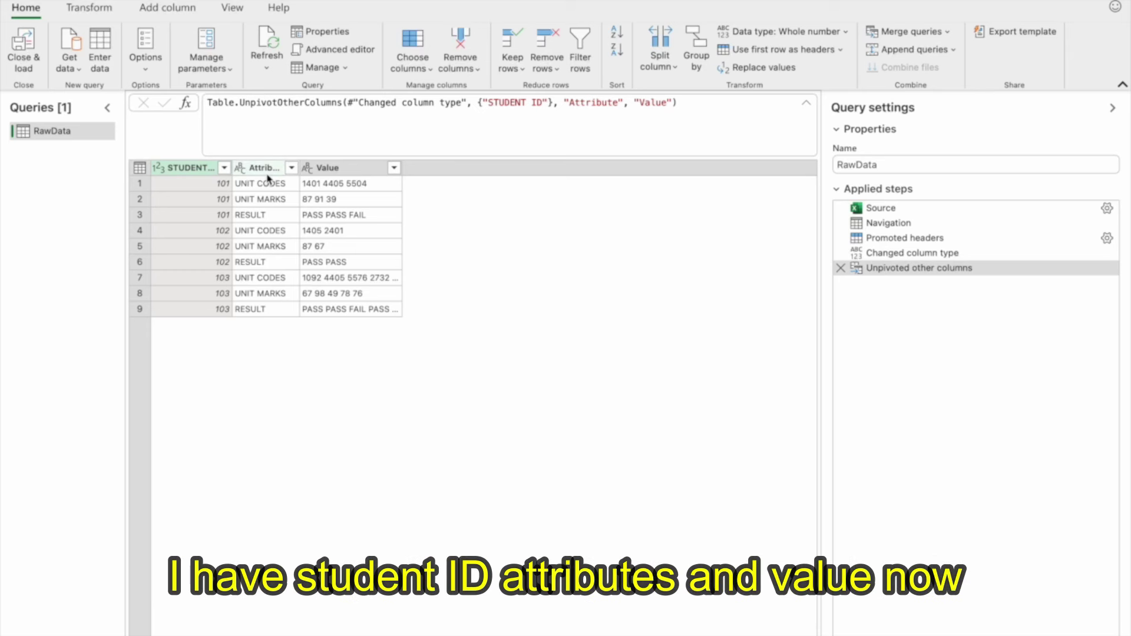
Examine the Value column's unit codes, marks and results to check how the entries in each cell are separated.
right_click(347, 168)
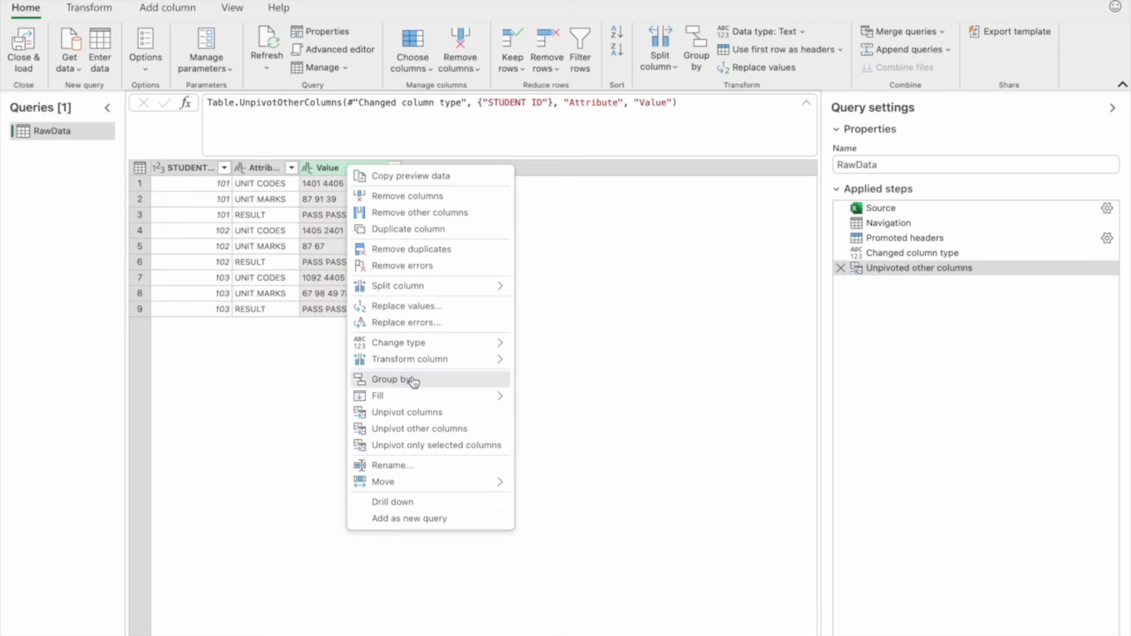
left_click(325, 227)
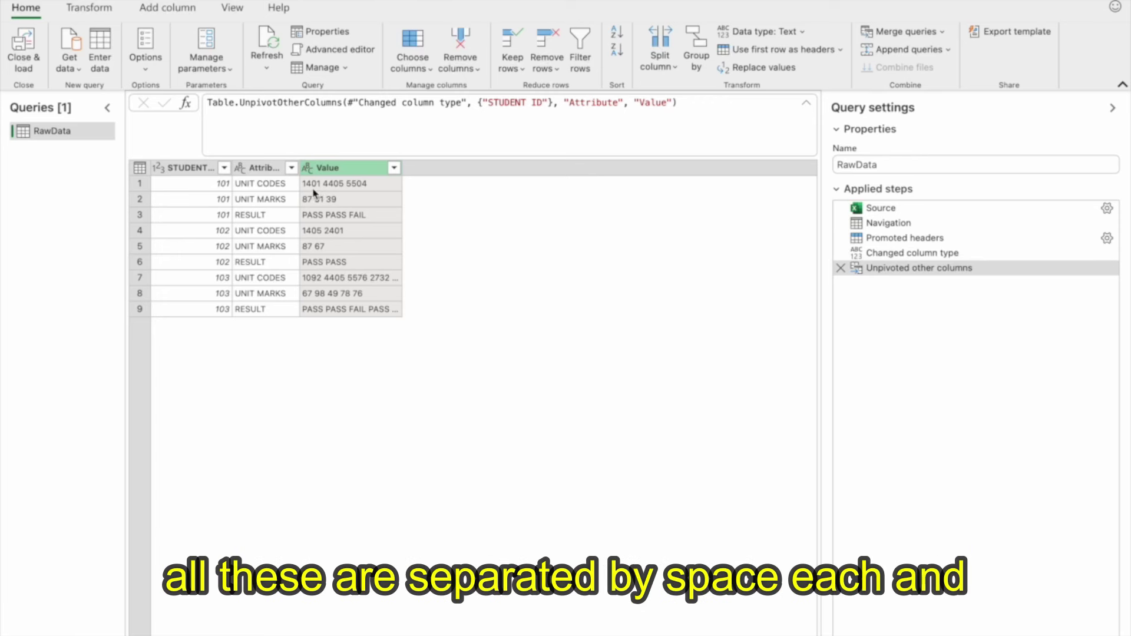
left_click(333, 200)
left_click(334, 216)
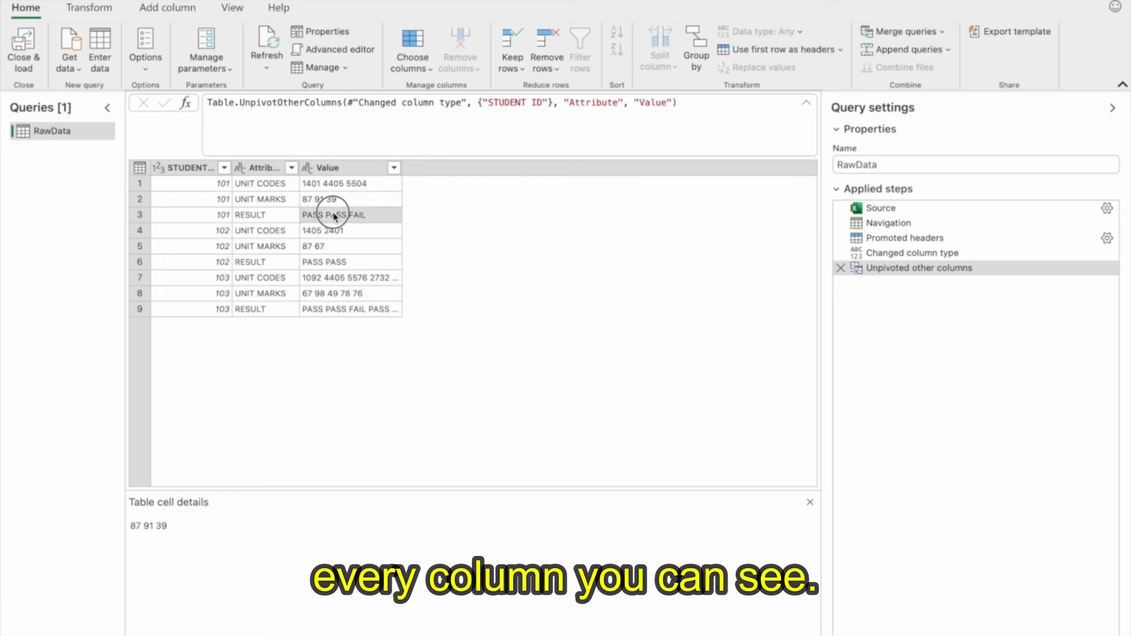
left_click(334, 234)
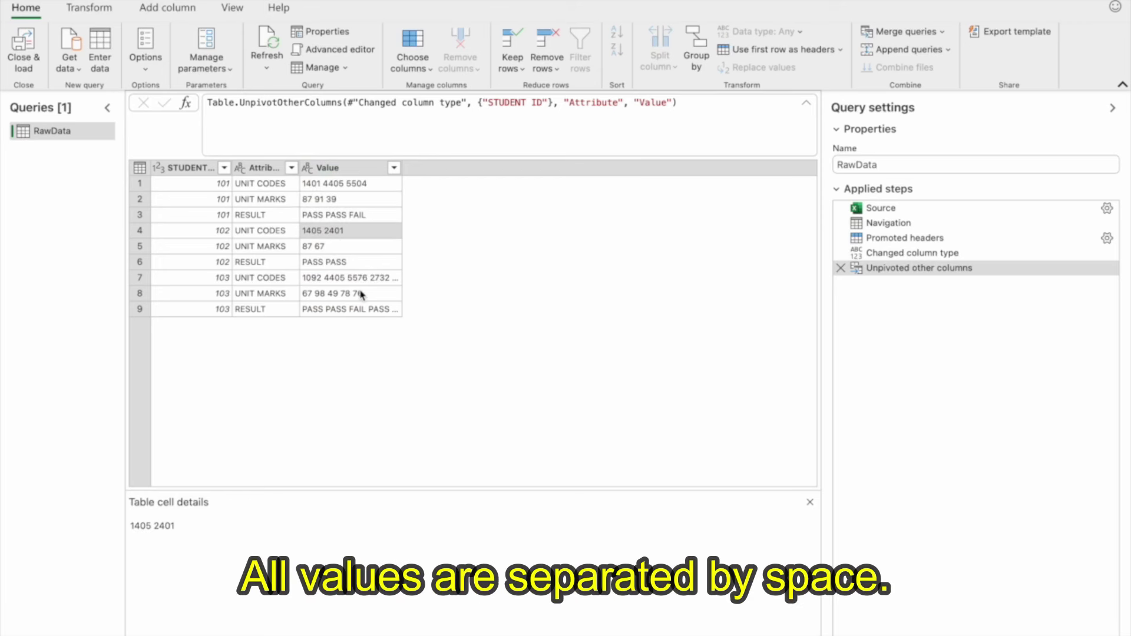
Split the Value column into rows at each occurrence of the Space delimiter.
left_click(348, 168)
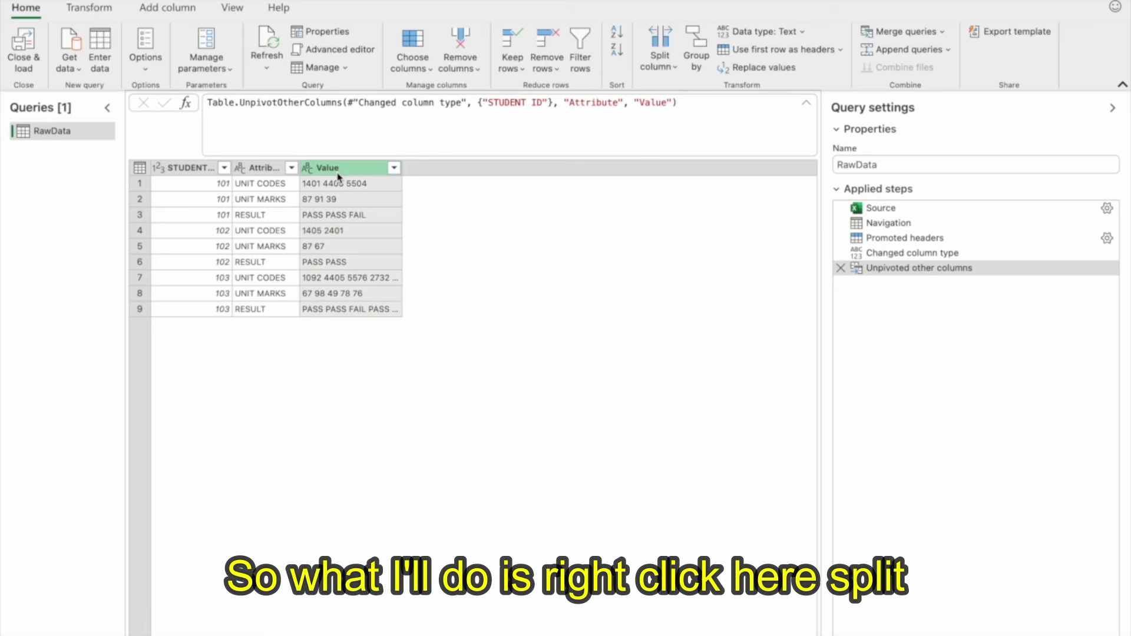
right_click(338, 172)
mouse_move(421, 294)
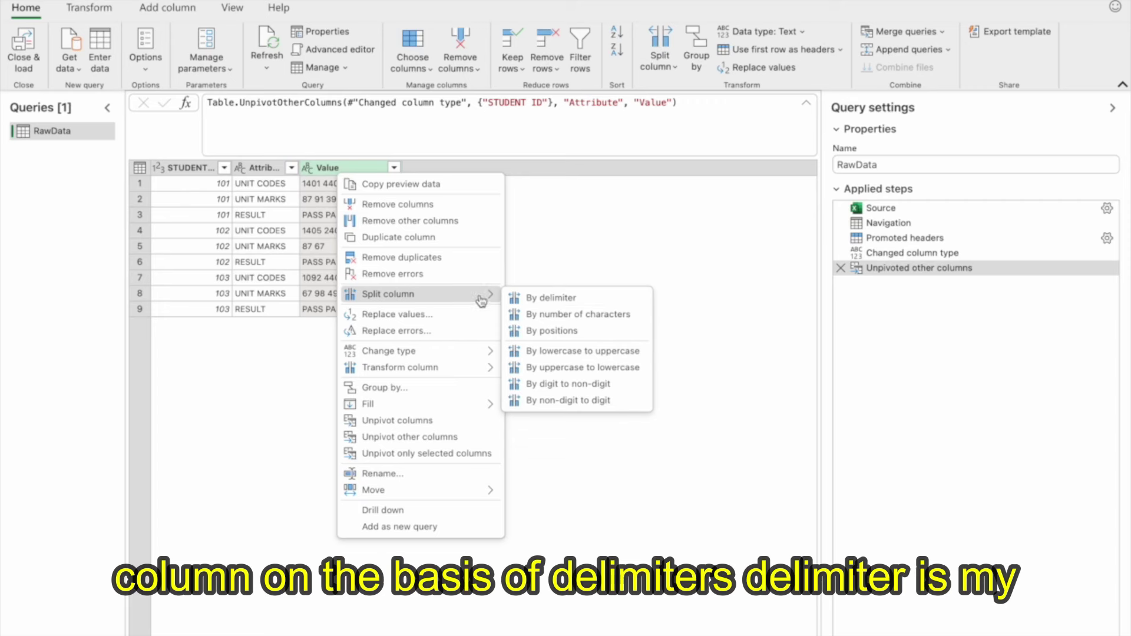
left_click(548, 300)
left_click(503, 324)
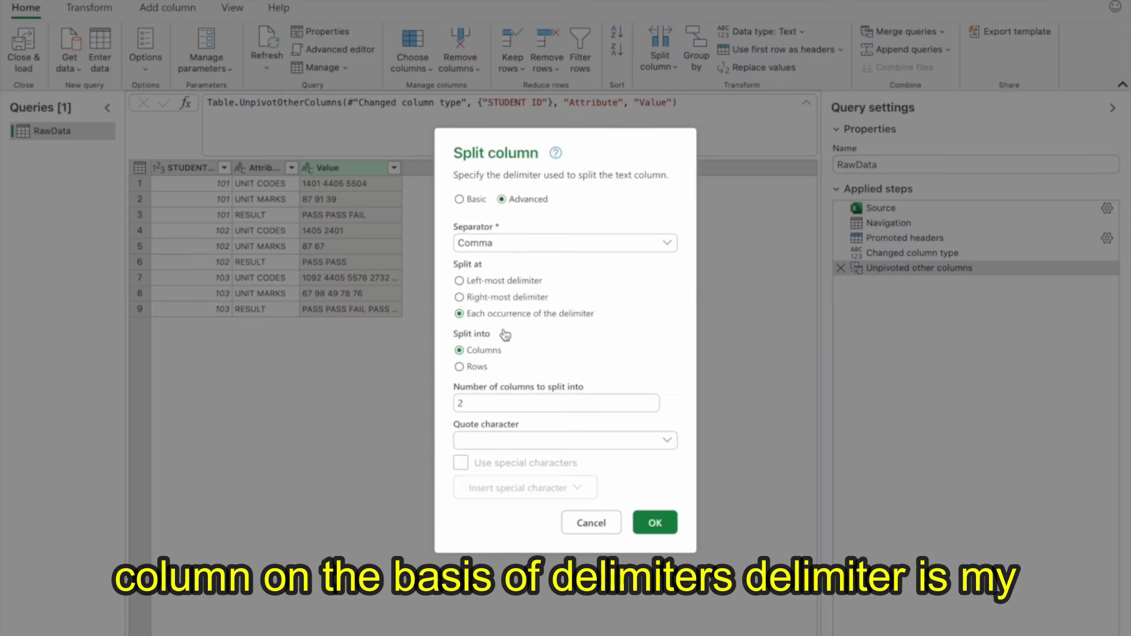
left_click(498, 242)
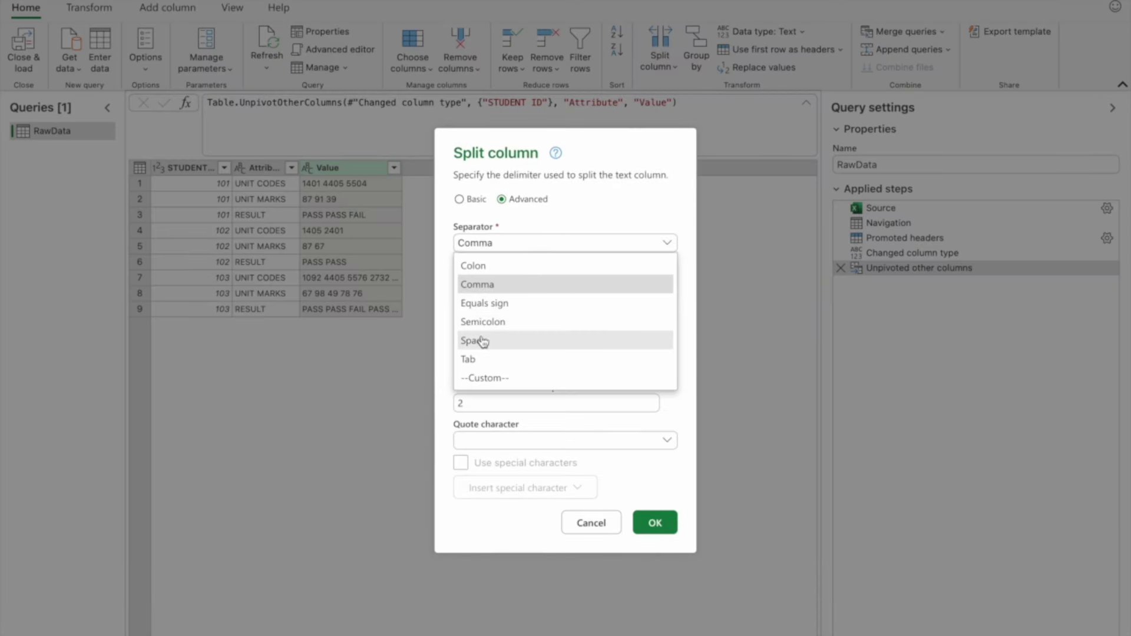
left_click(471, 336)
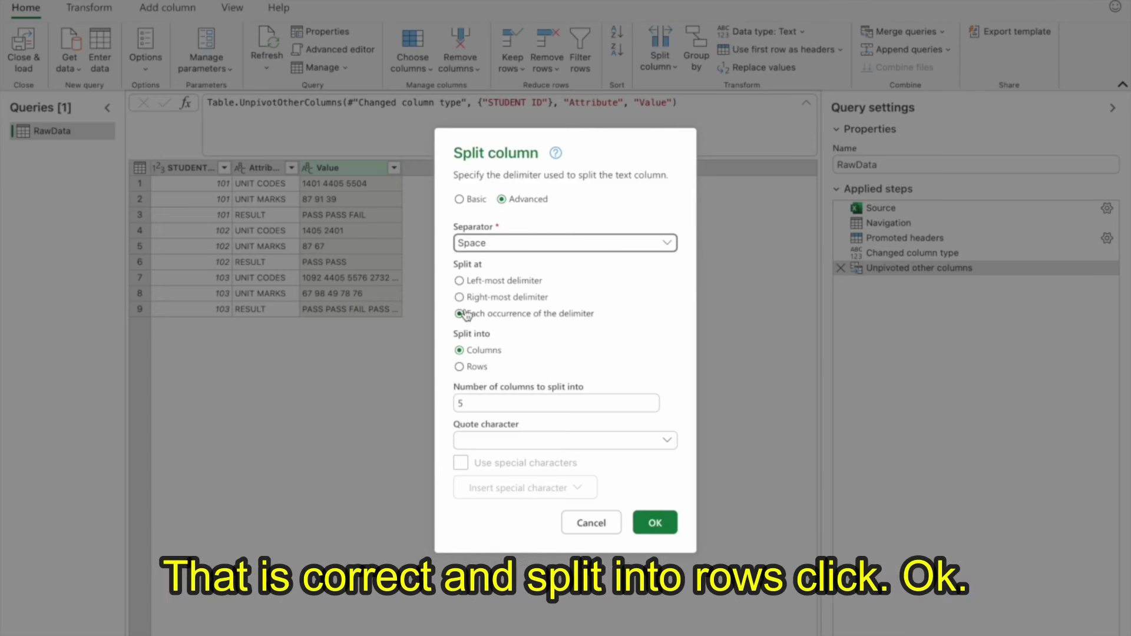
left_click(473, 368)
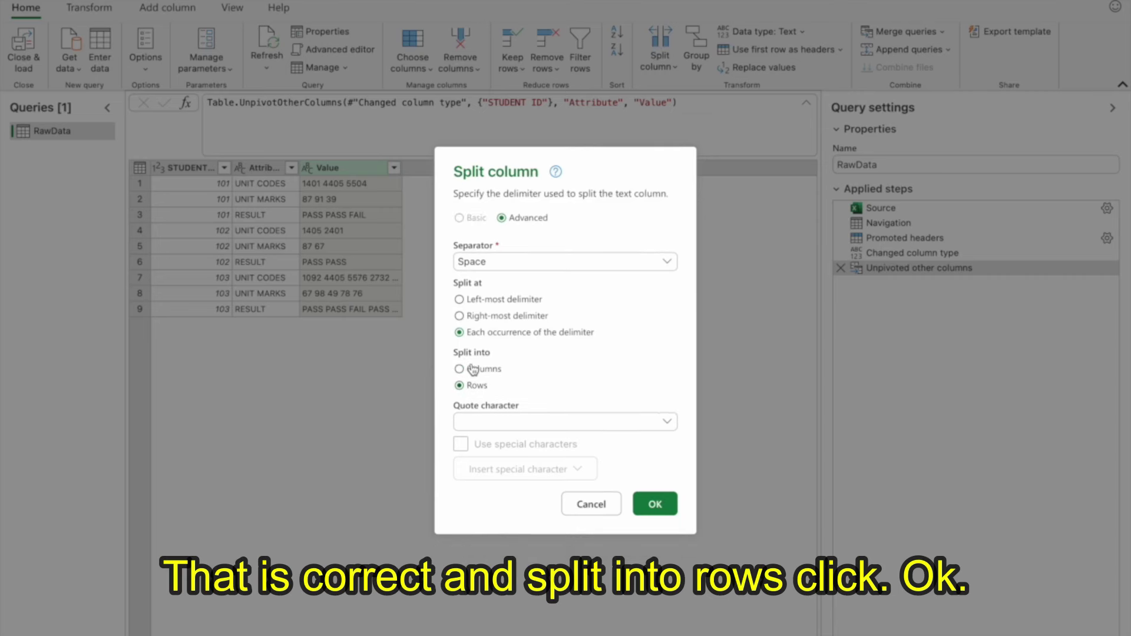
left_click(664, 503)
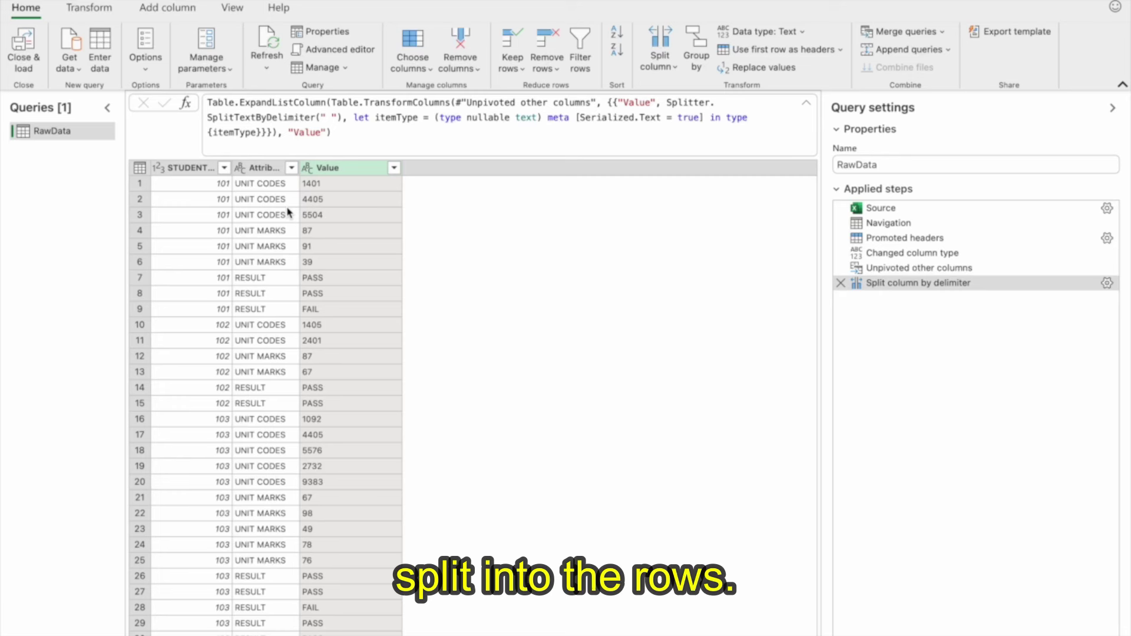
Try to pivot the Attribute column with Value as the value column and Don't aggregate, inspect the first UNIT CODES cell, and remove the pivot step.
left_click(264, 171)
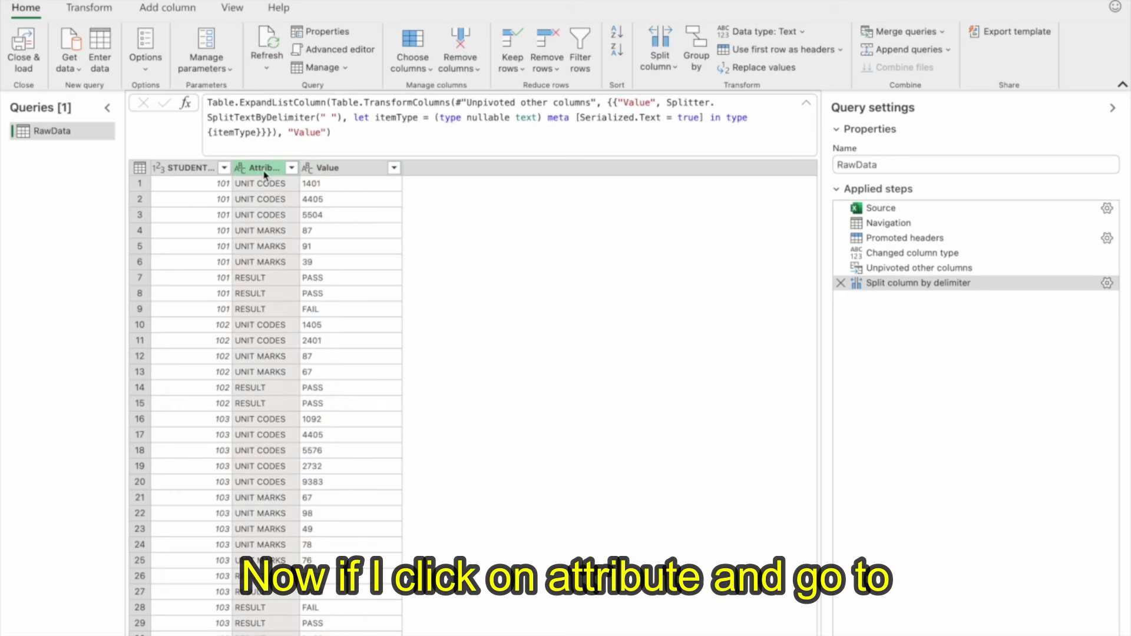
left_click(93, 15)
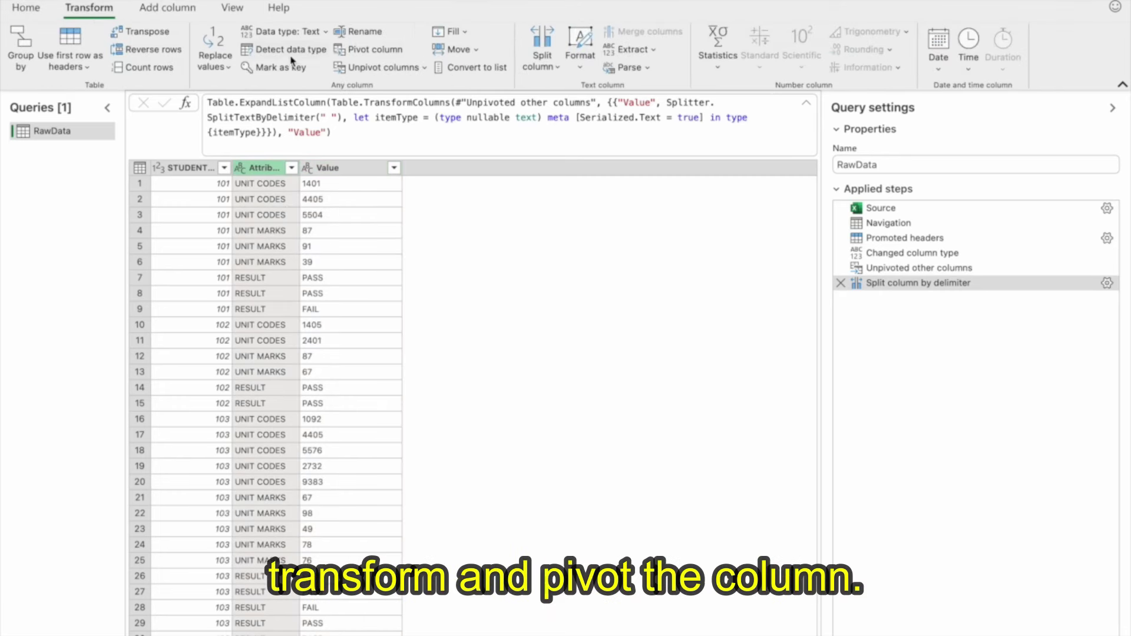
left_click(368, 52)
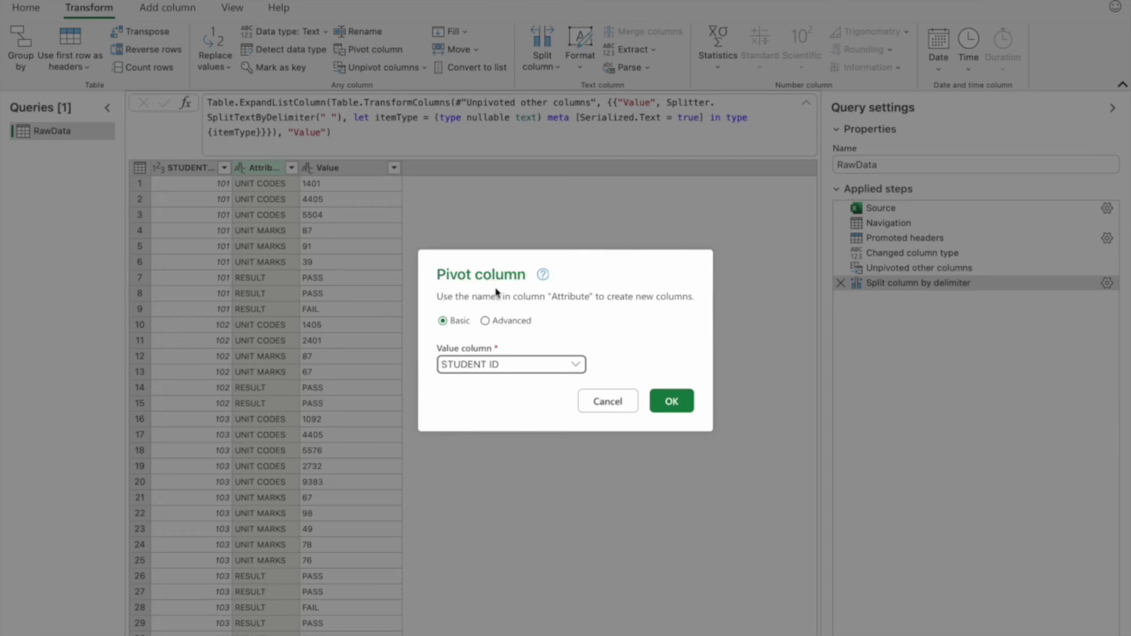
left_click(505, 322)
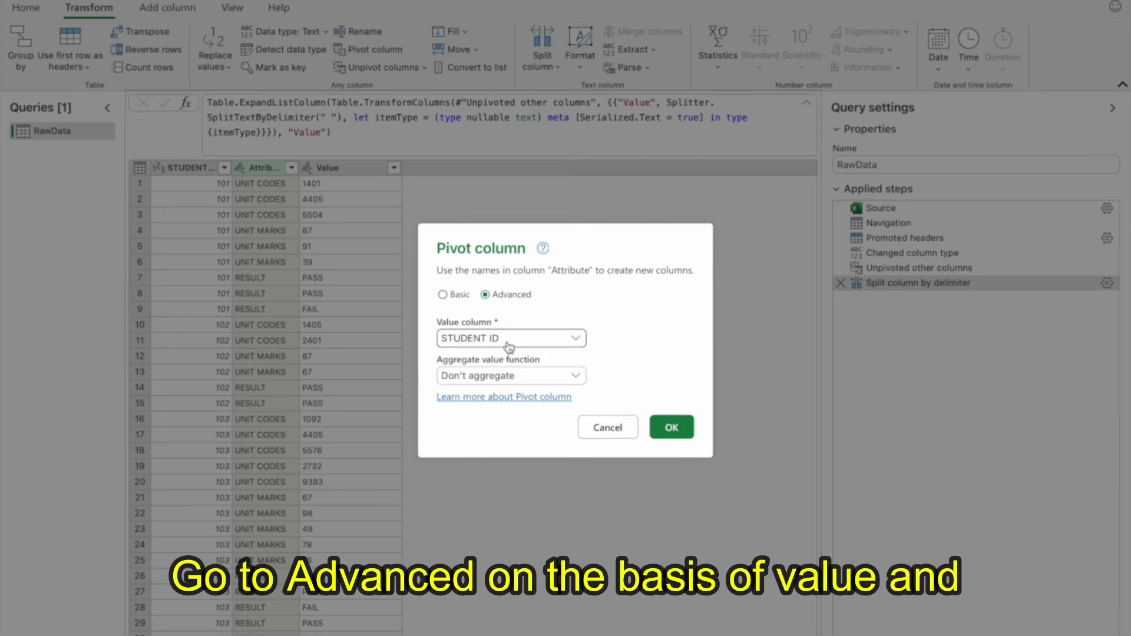
left_click(509, 347)
left_click(505, 396)
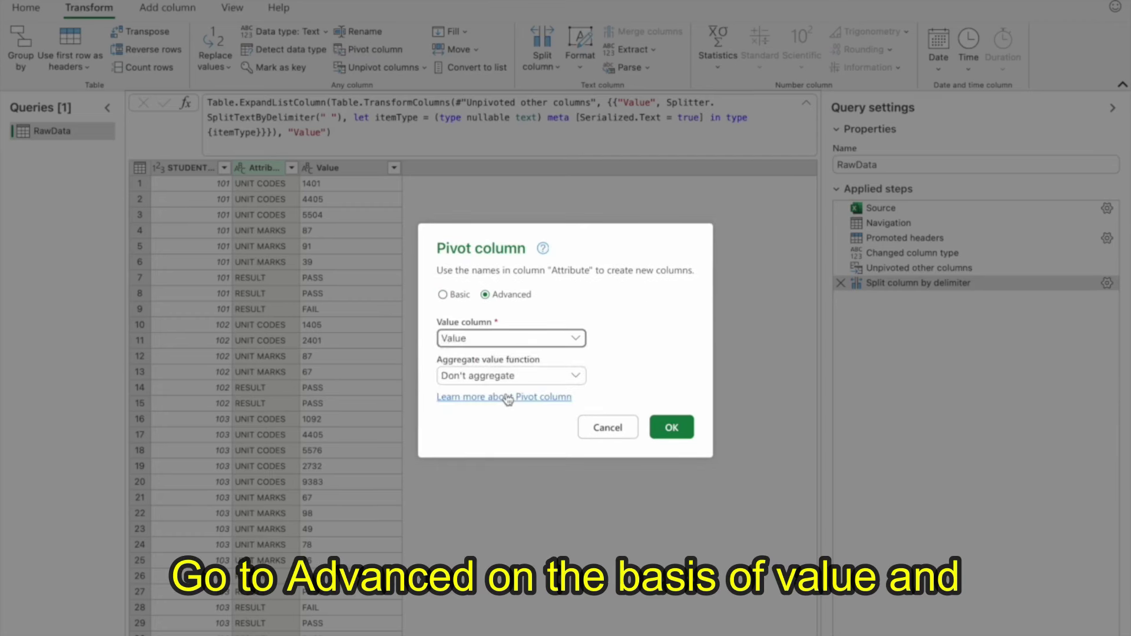
left_click(682, 435)
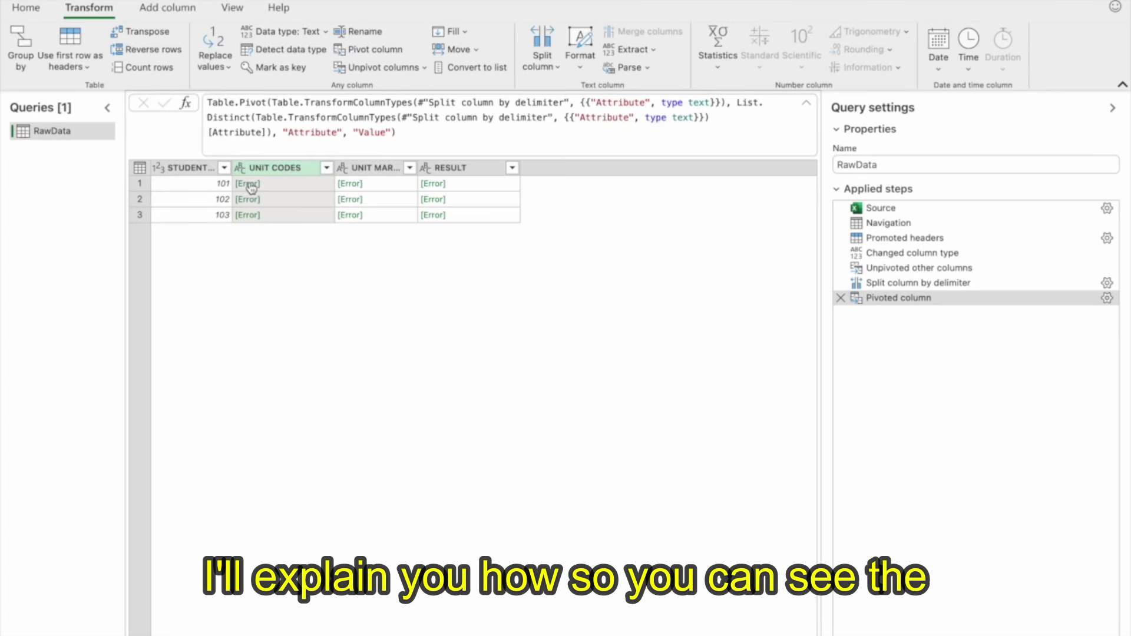
left_click(268, 183)
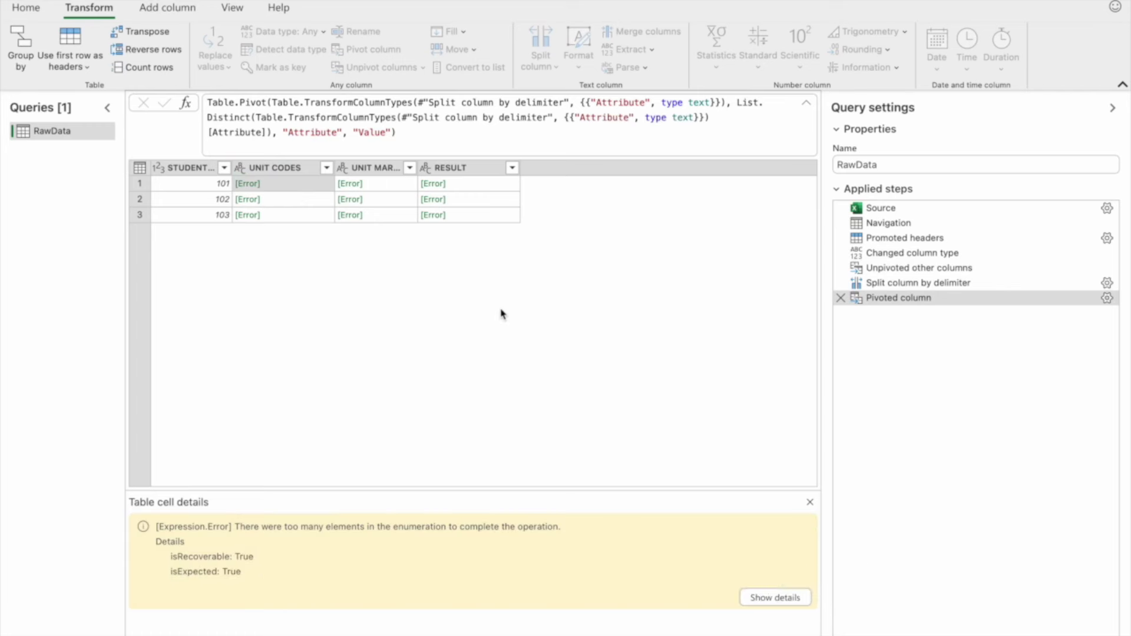
left_click(840, 300)
Group the rows by STUDENT ID and Attribute into a new column named Data using the All rows operation.
left_click(270, 169)
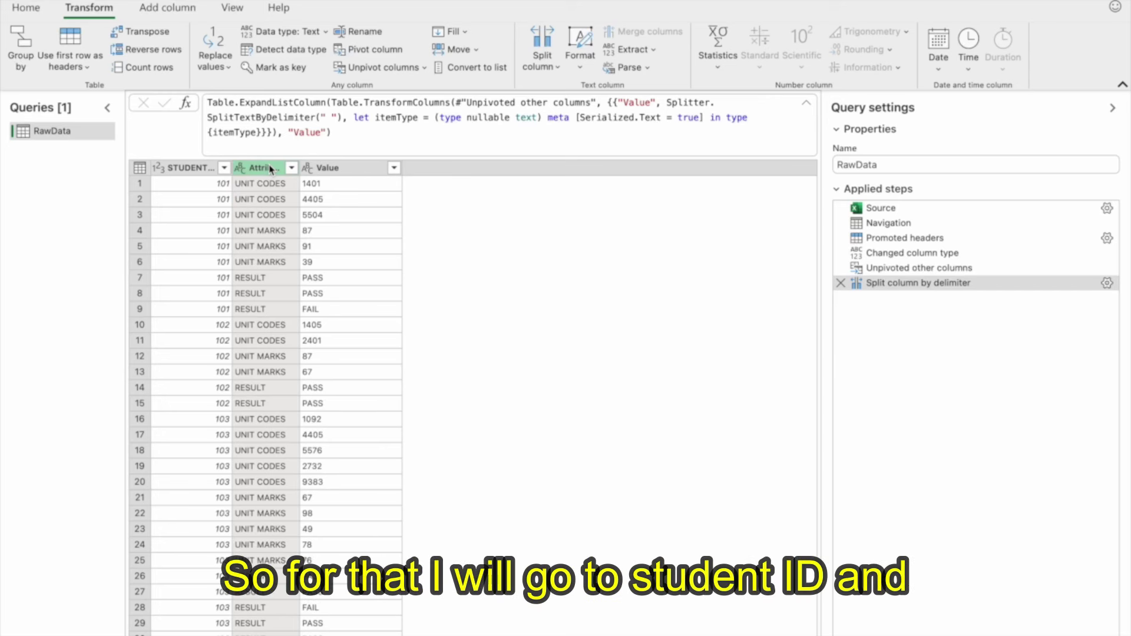
left_click(193, 169)
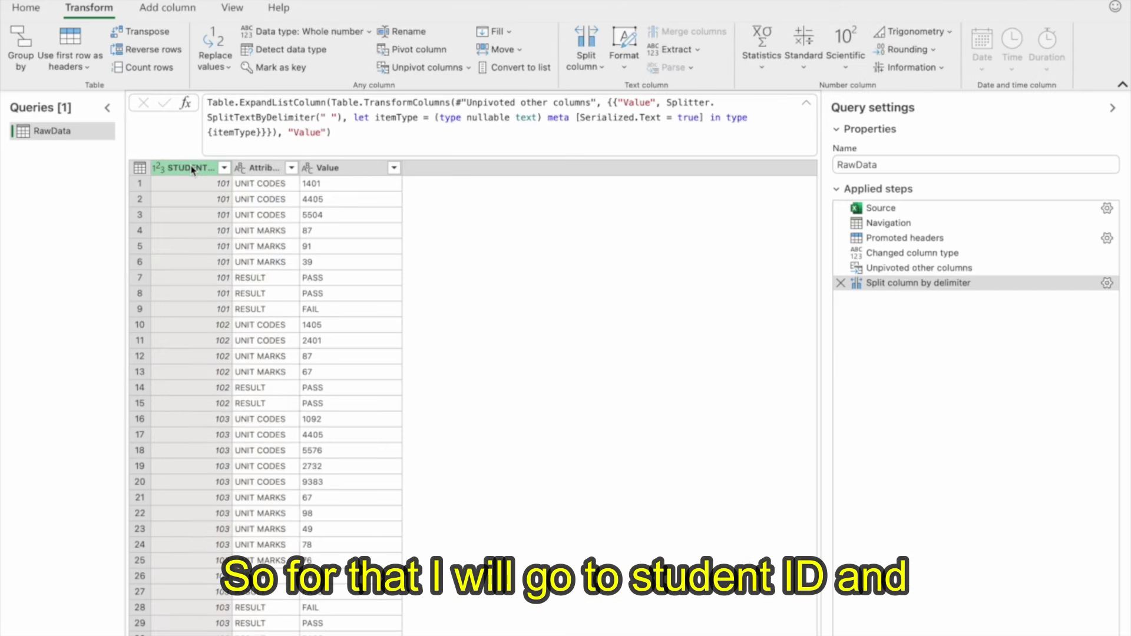
left_click(263, 170, "ctrl")
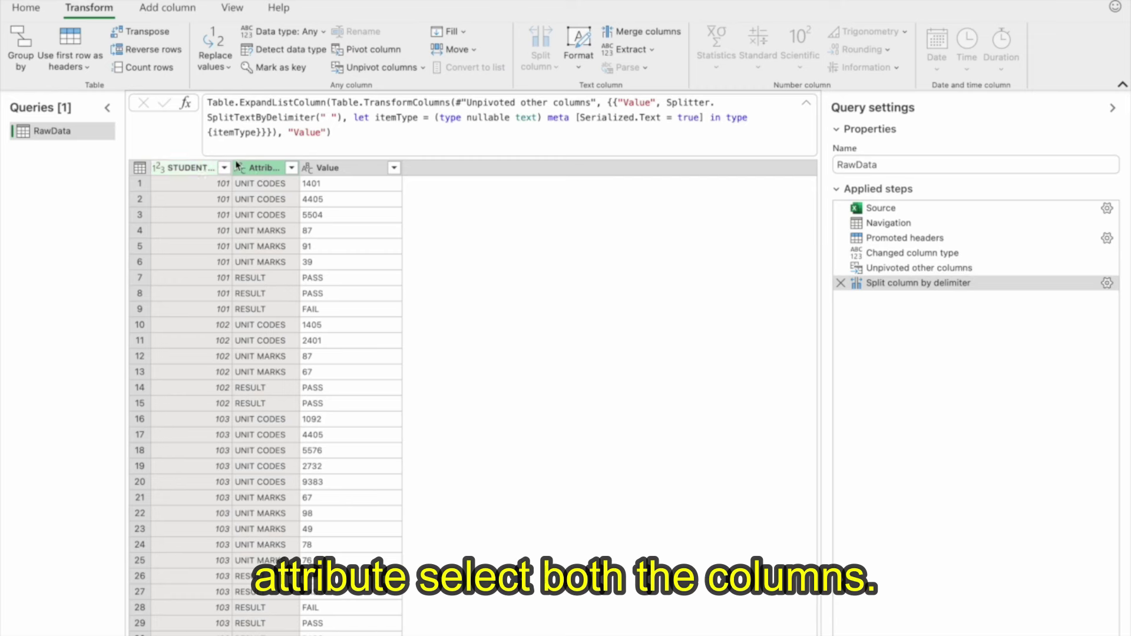
right_click(277, 173)
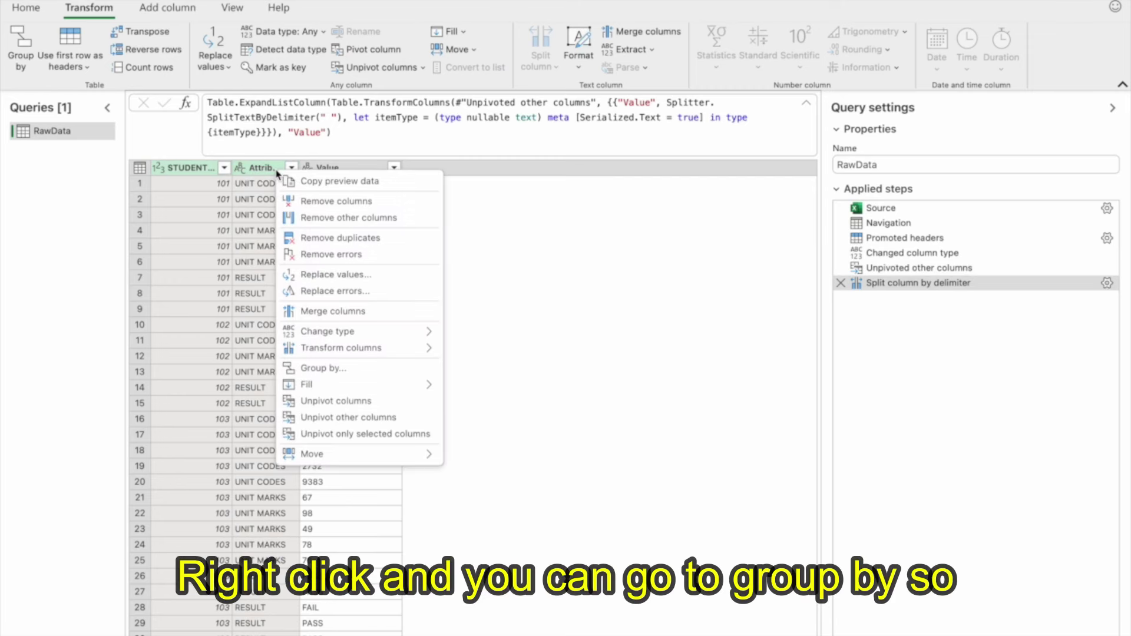
left_click(351, 368)
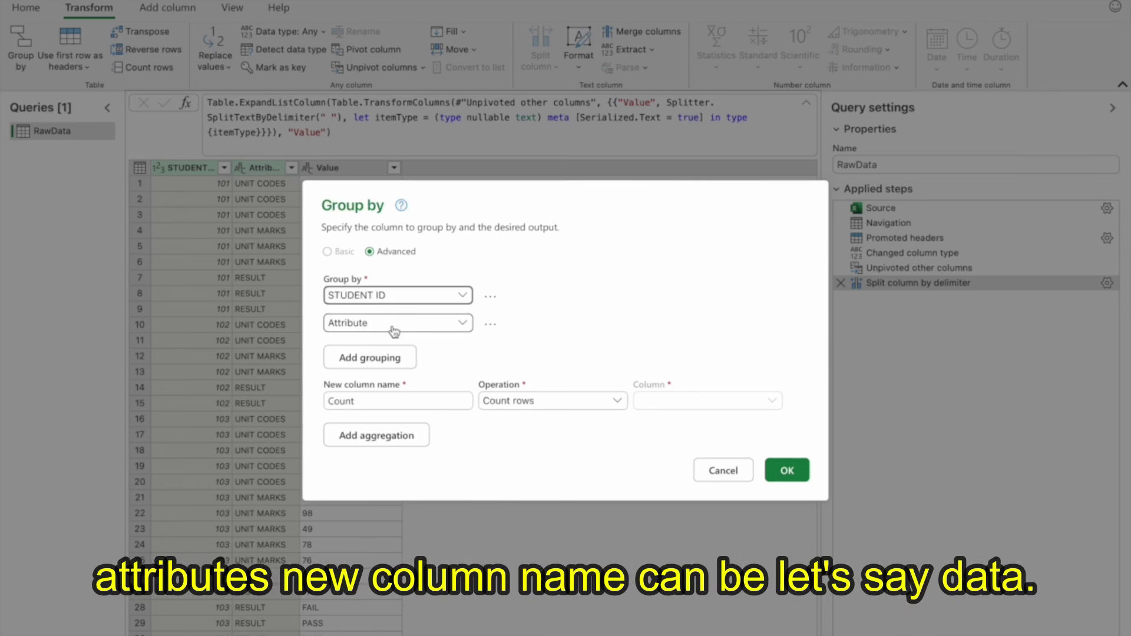
left_click(388, 393)
double_click(388, 393)
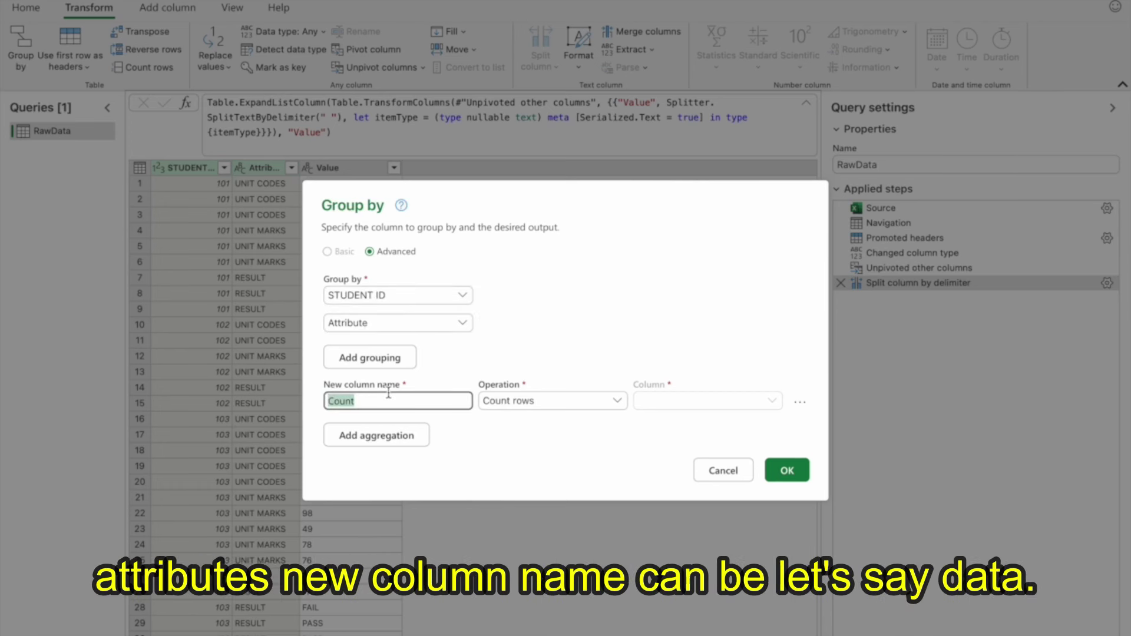
type("Data")
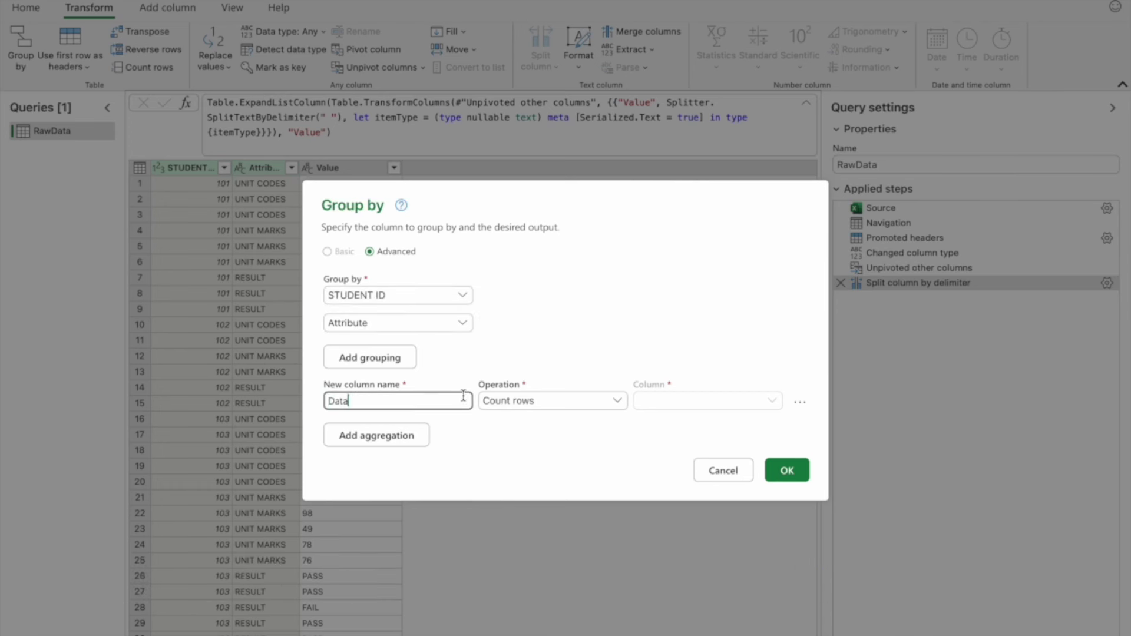
left_click(522, 400)
left_click(531, 592)
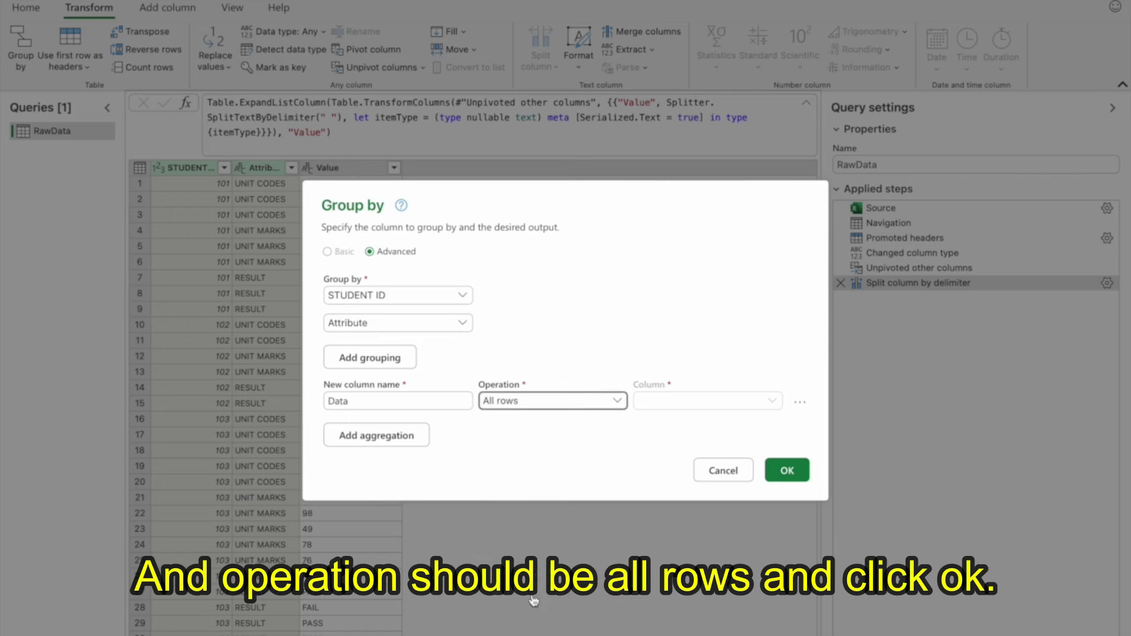
left_click(787, 471)
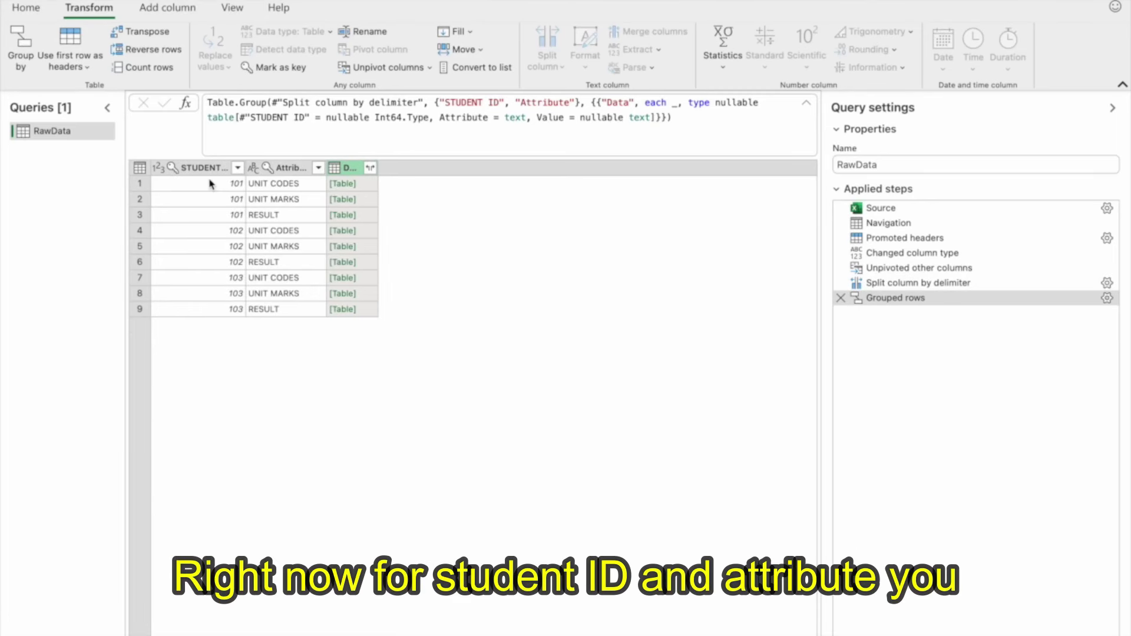
Inspect the nested tables in the Data column for student 101's UNIT CODES and UNIT MARKS rows.
left_click(370, 186)
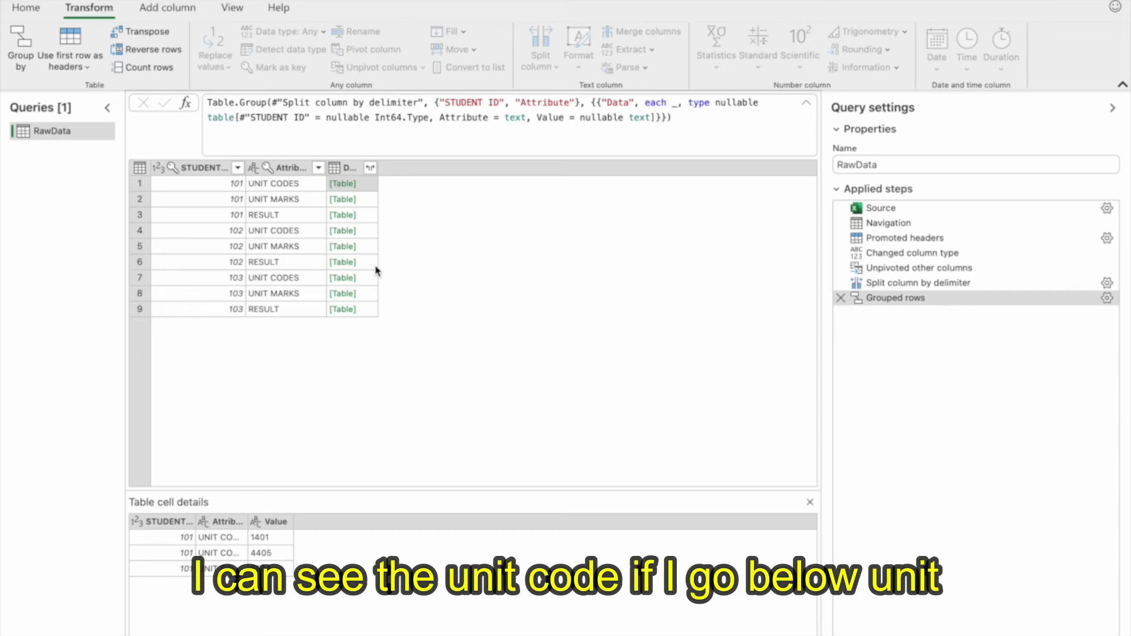
left_click(370, 206)
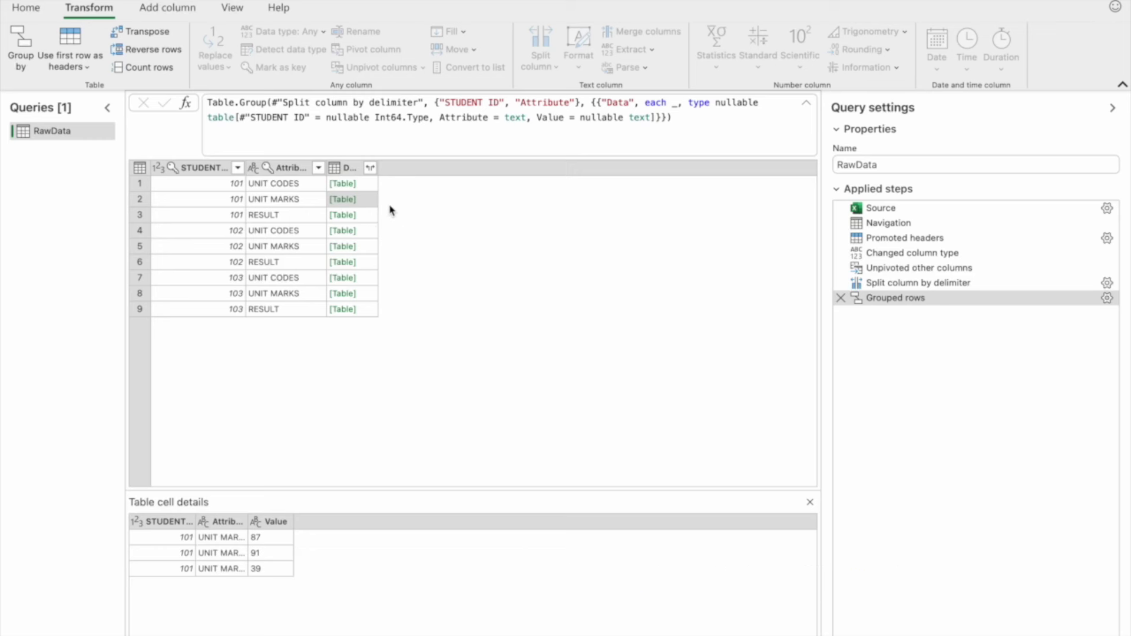
left_click(349, 170)
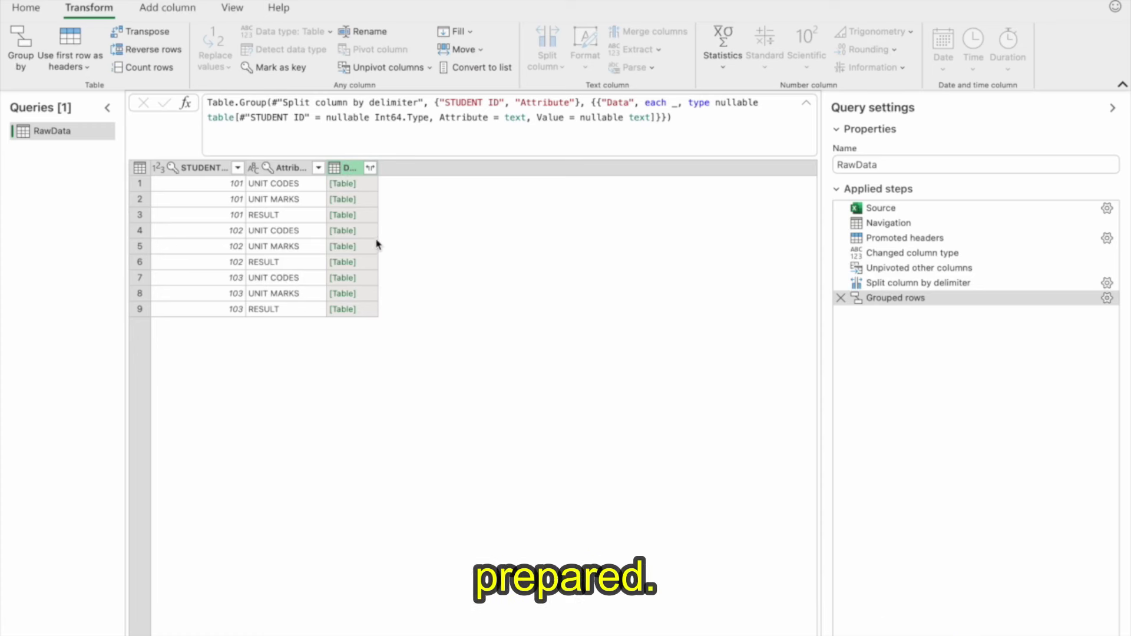
left_click(376, 200)
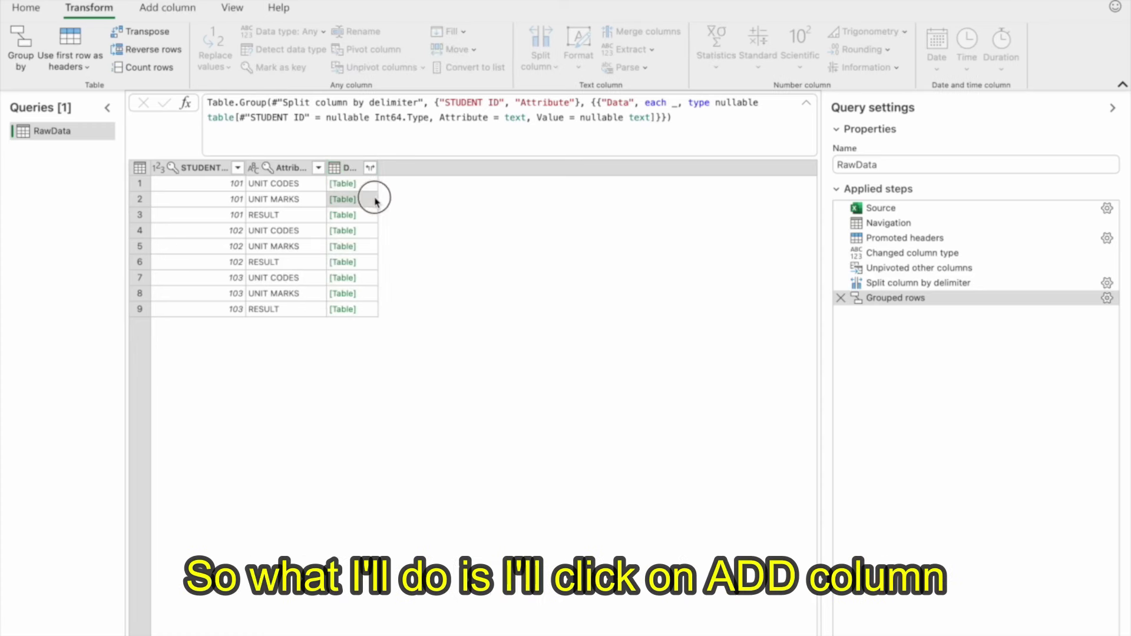
Add a custom column with the formula Table.AddIndexColumn([Data],"Index",1,1), keeping the name Custom.
left_click(159, 7)
left_click(30, 41)
double_click(398, 253)
left_click(418, 323)
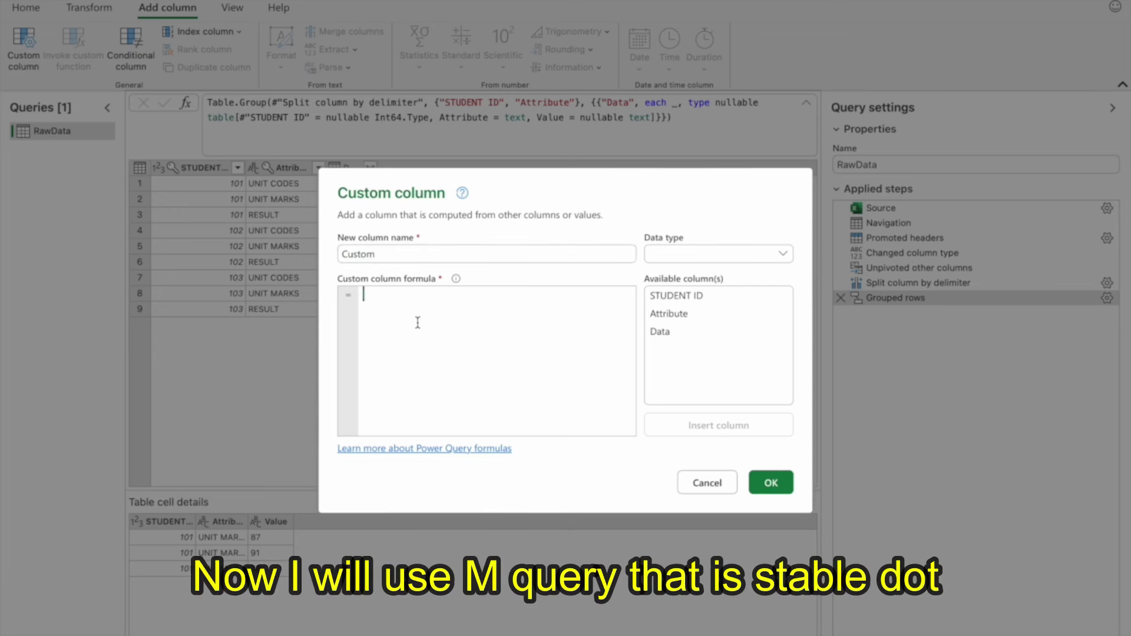
type("Table.AddColumn")
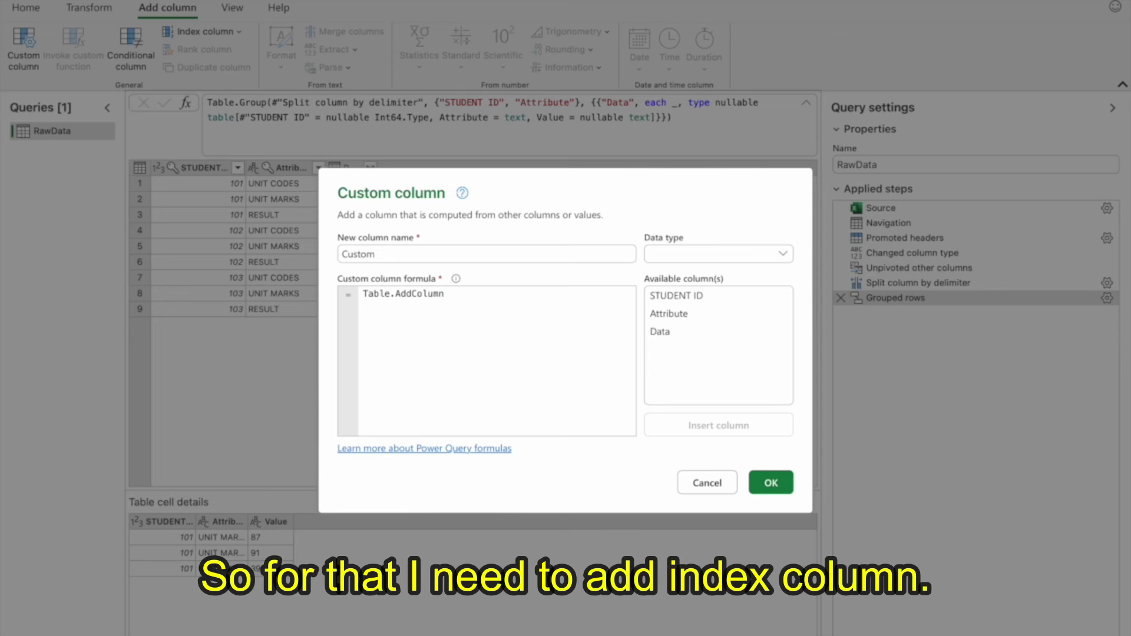
type("IndexColumn")
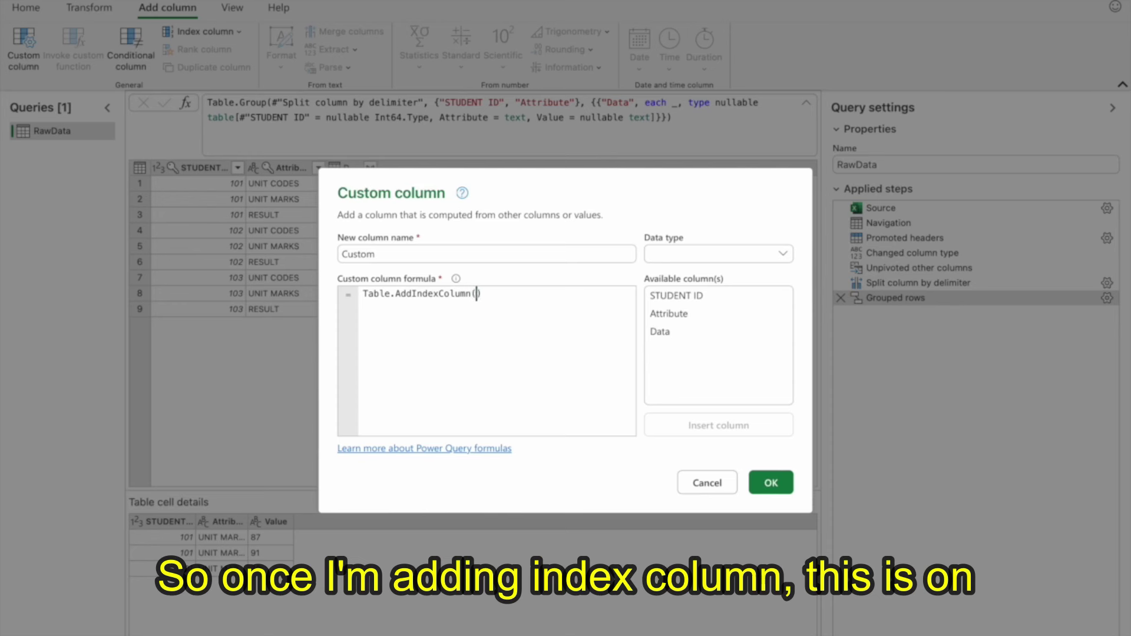
type("(")
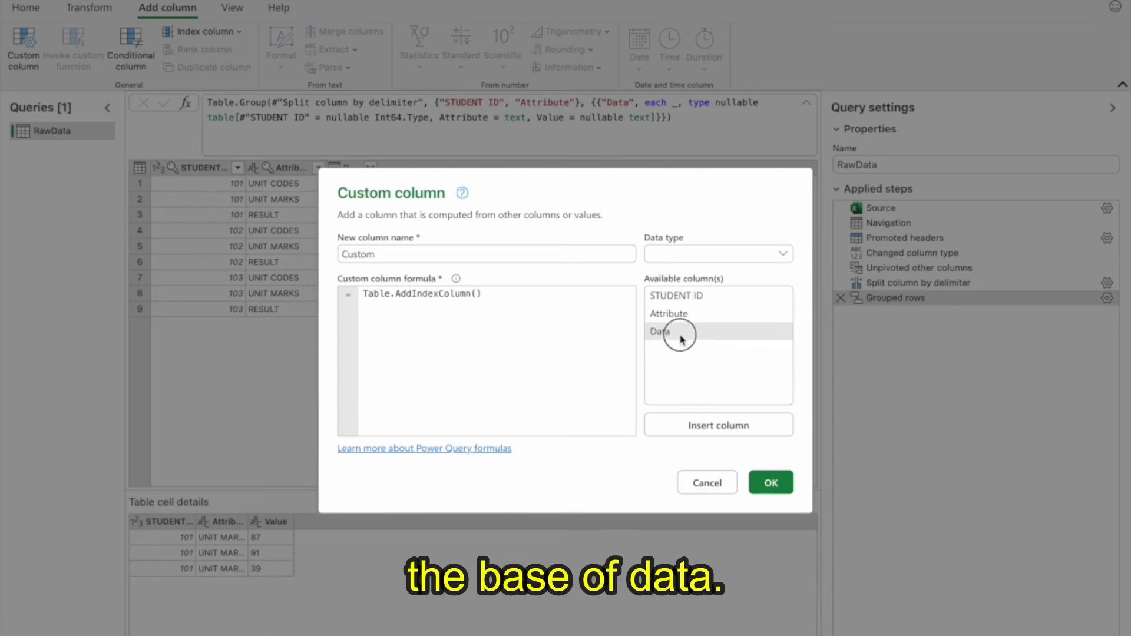
double_click(680, 331)
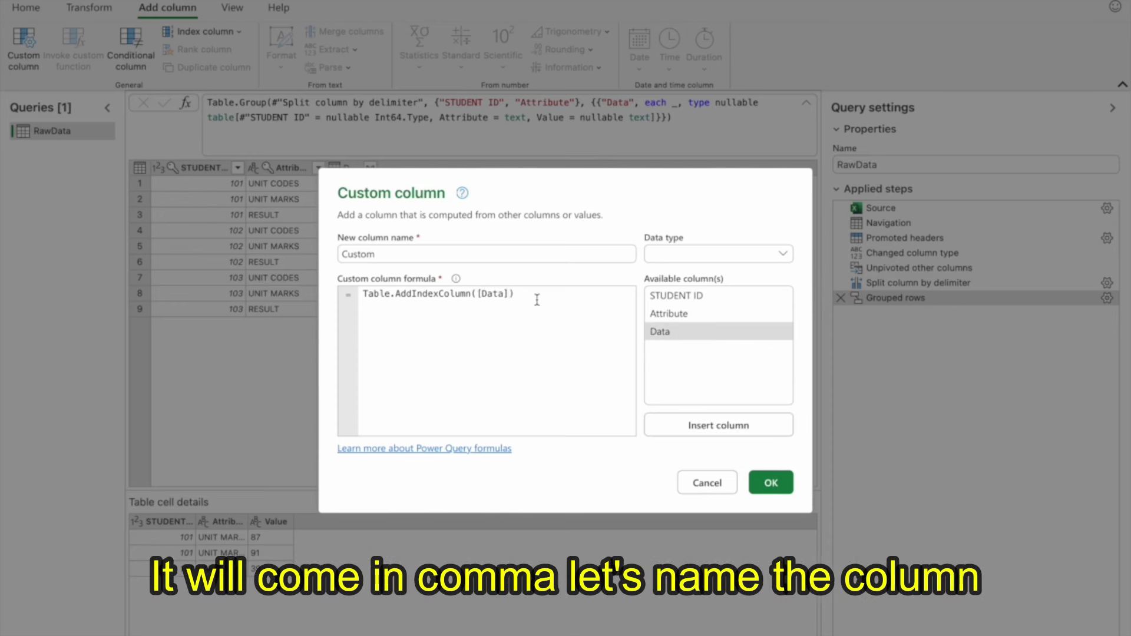
type(",\"Index\"")
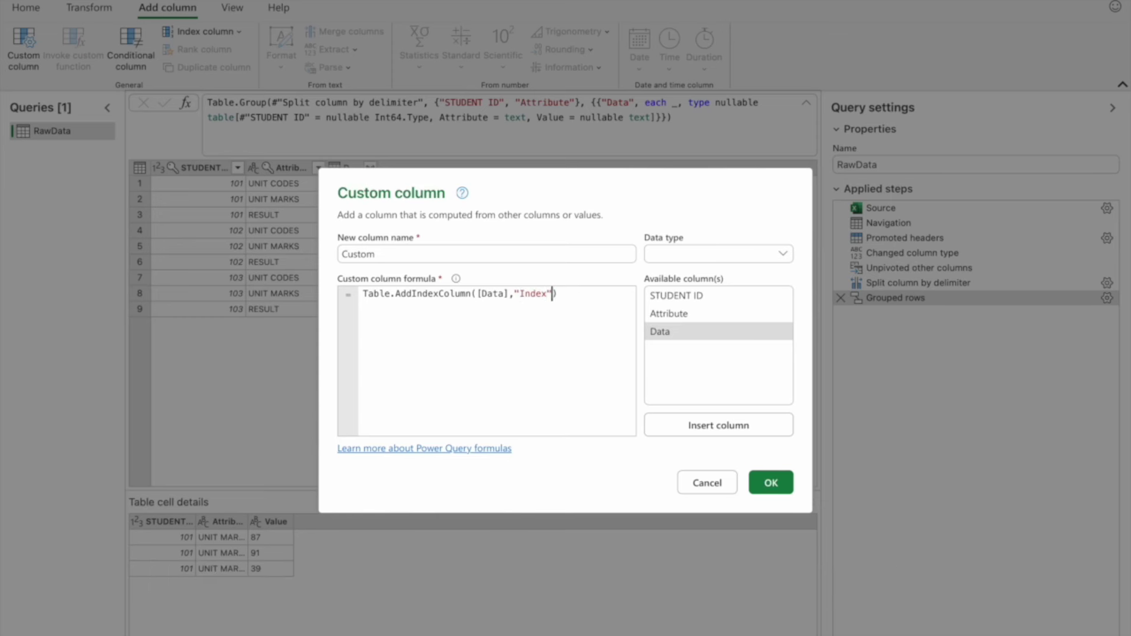
type(",1,1,")
key("BackSpace")
left_click(771, 483)
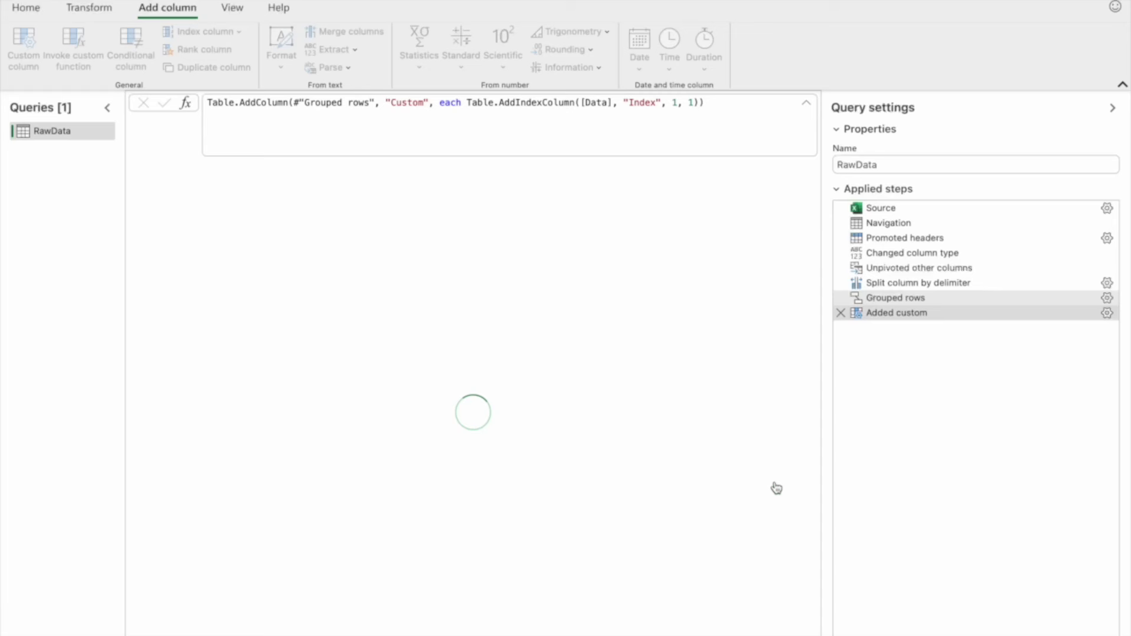
Compare the nested tables in the Data and Custom columns to check how the index links unit codes to their marks.
left_click(434, 188)
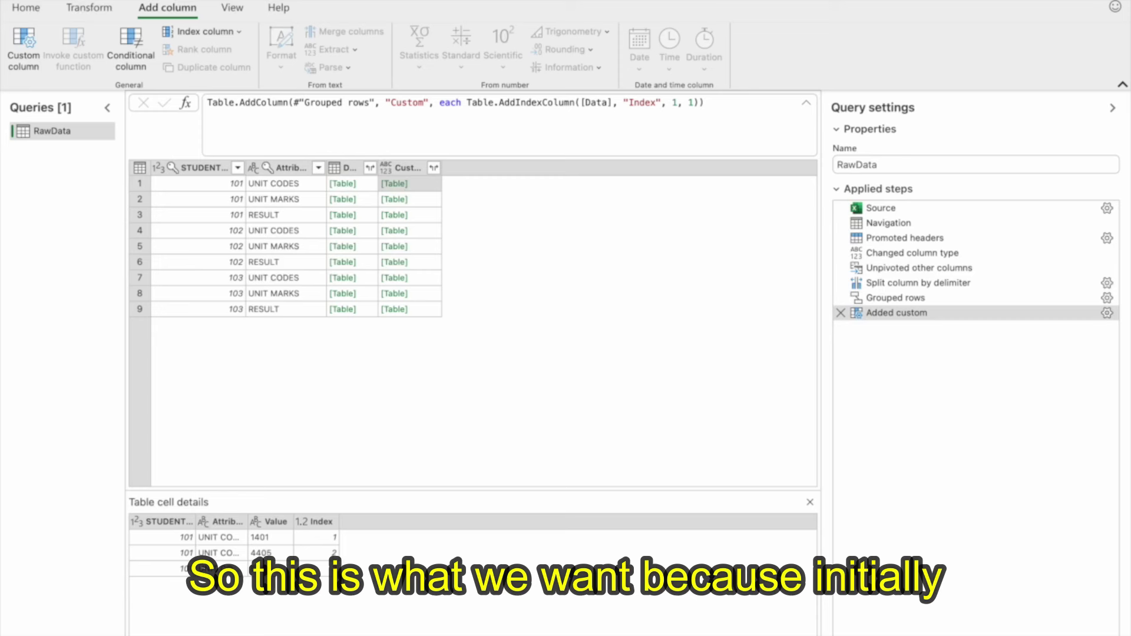
left_click(353, 186)
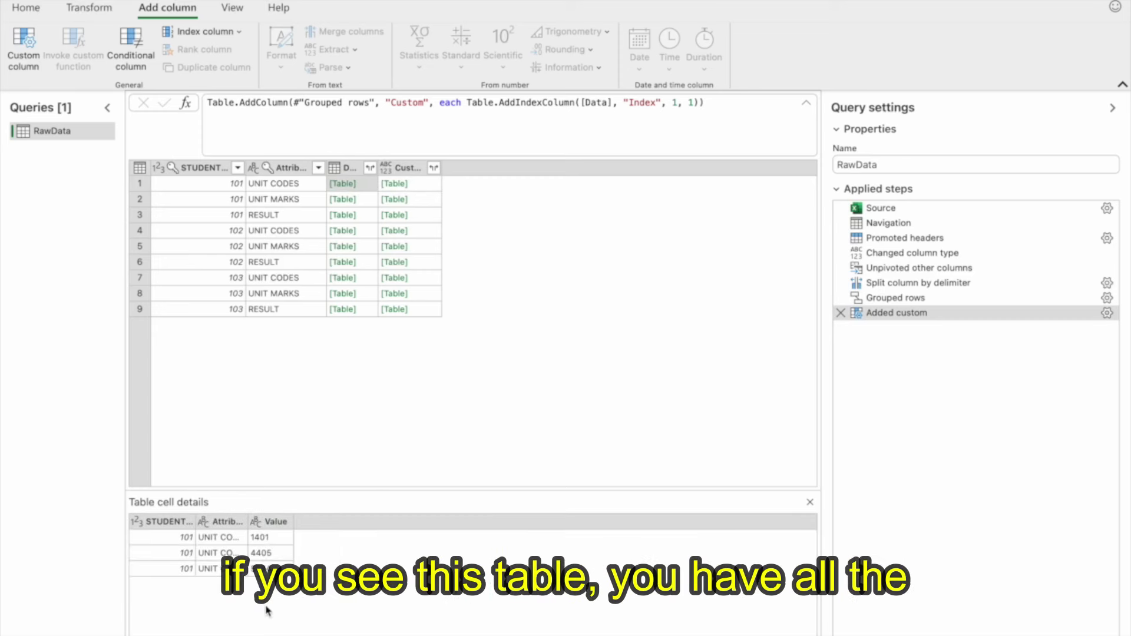
left_click(370, 205)
left_click(371, 219)
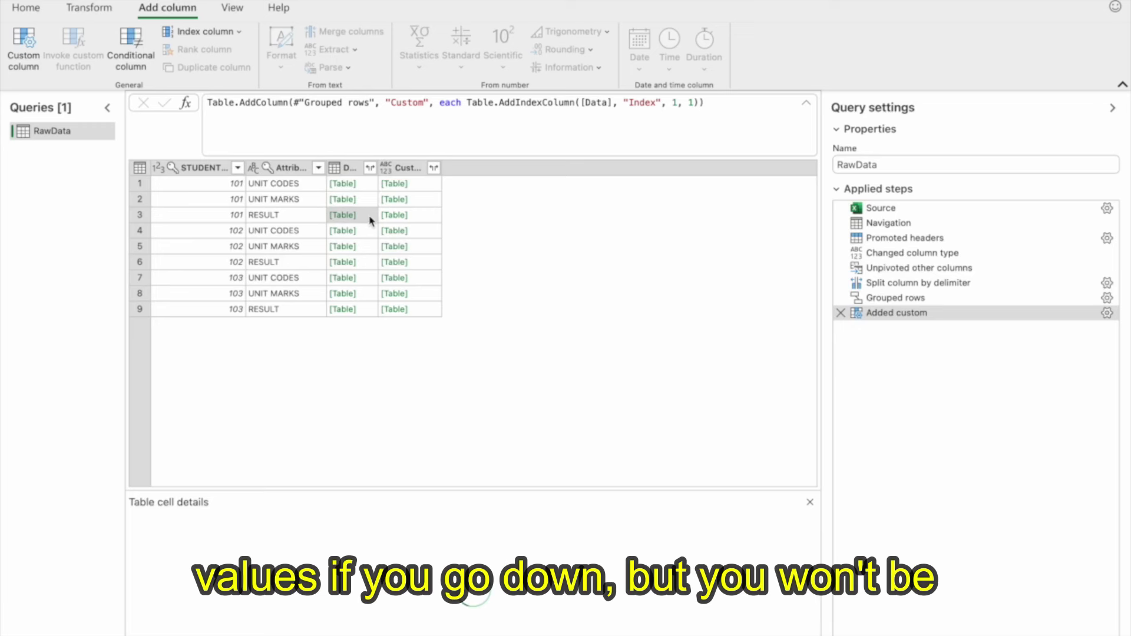
left_click(371, 239)
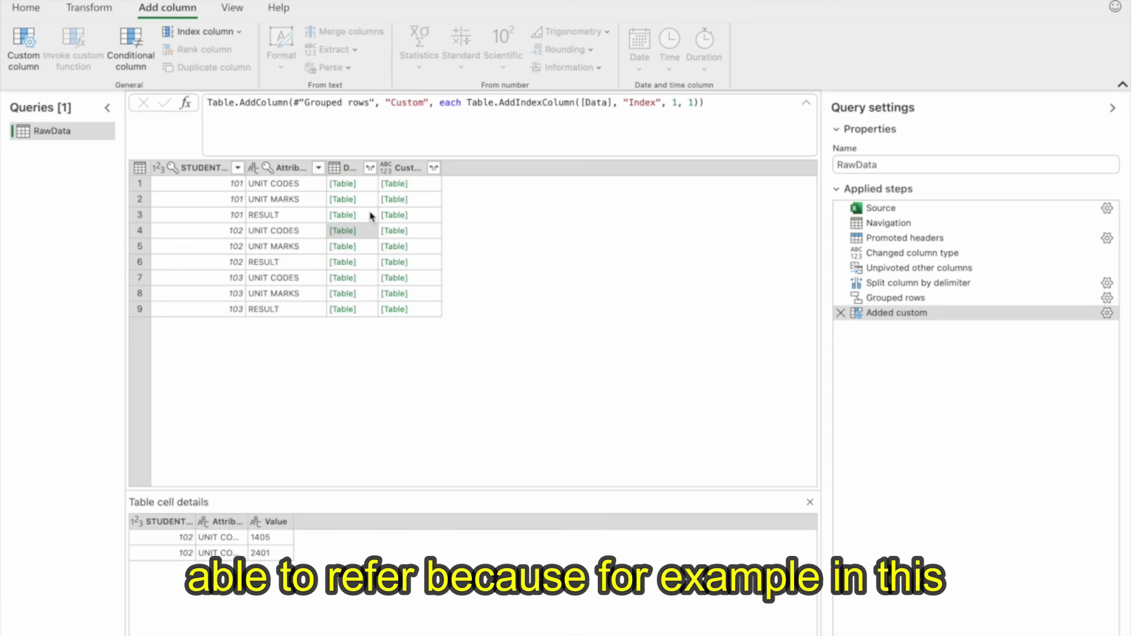
left_click(372, 188)
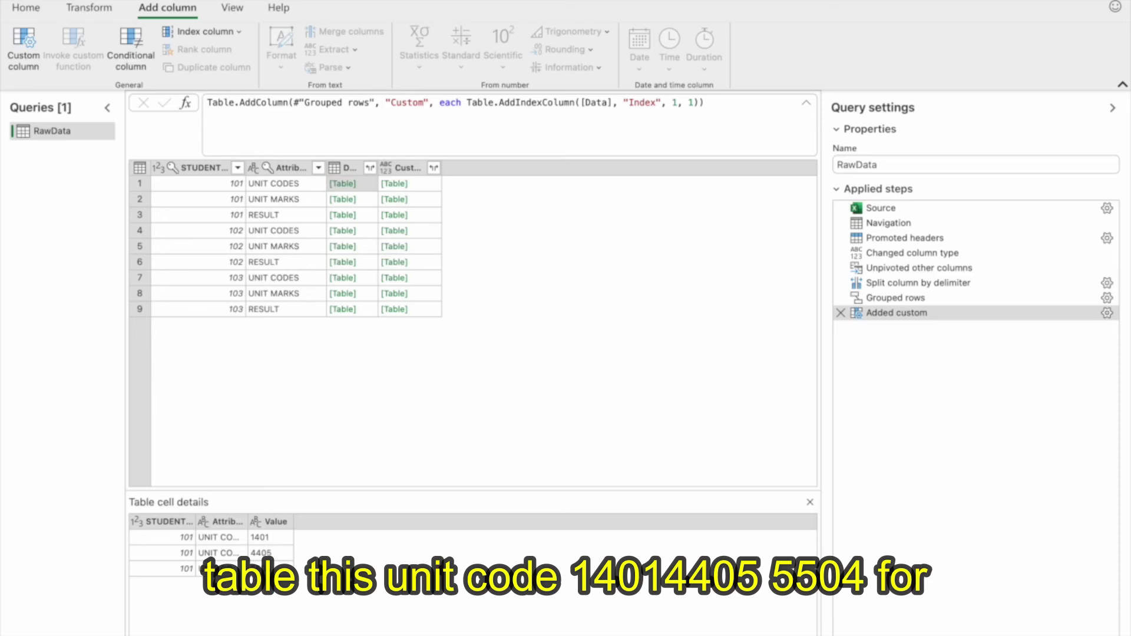
left_click(372, 203)
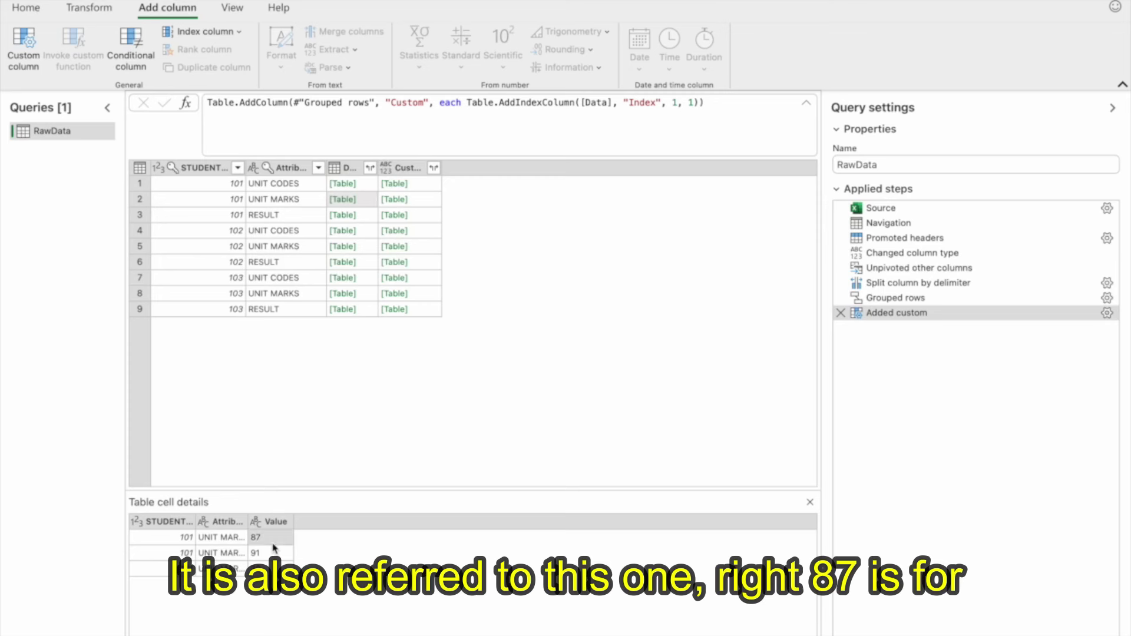
left_click(367, 184)
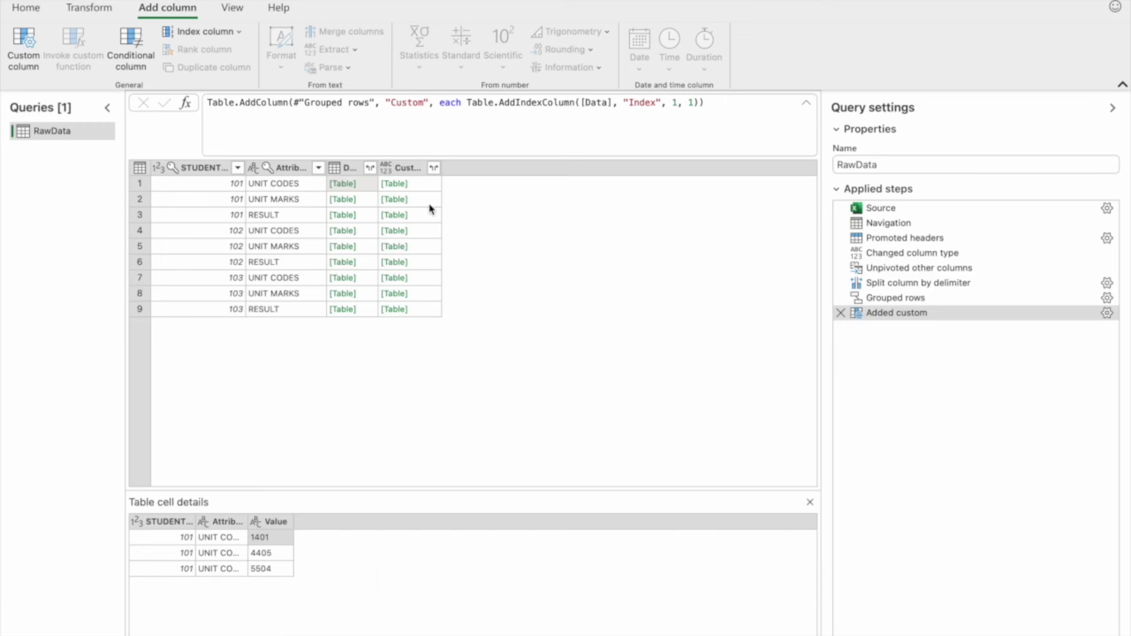
left_click(439, 186)
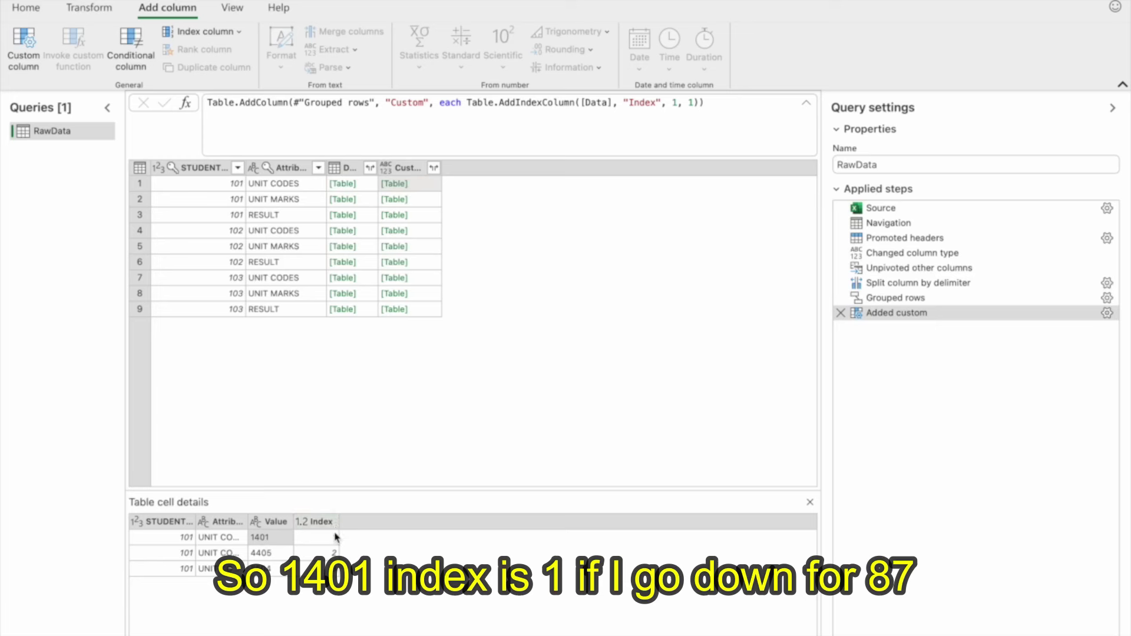
left_click(429, 199)
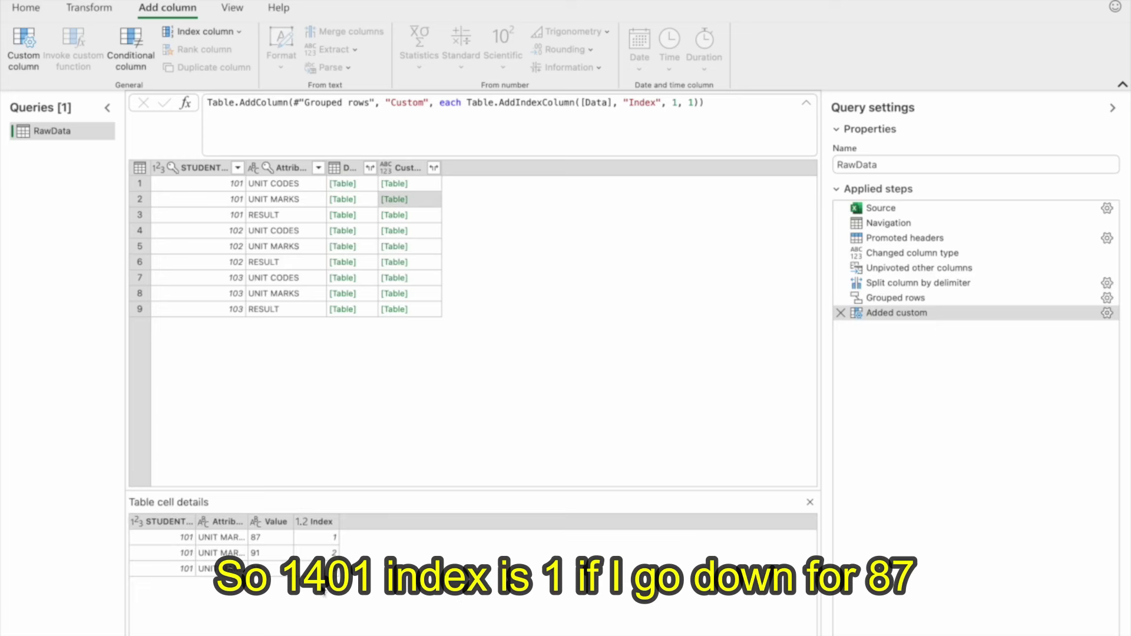
left_click(337, 537)
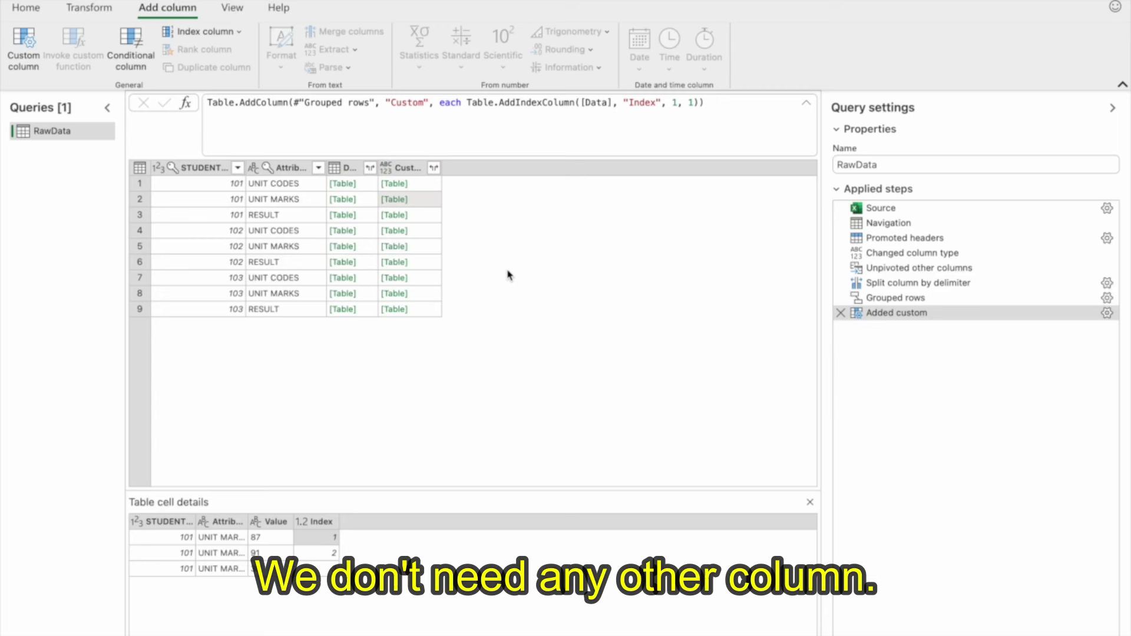
Remove all columns except Custom and expand it into STUDENT ID, Attribute, Value and Index without the original name as prefix.
left_click(408, 168)
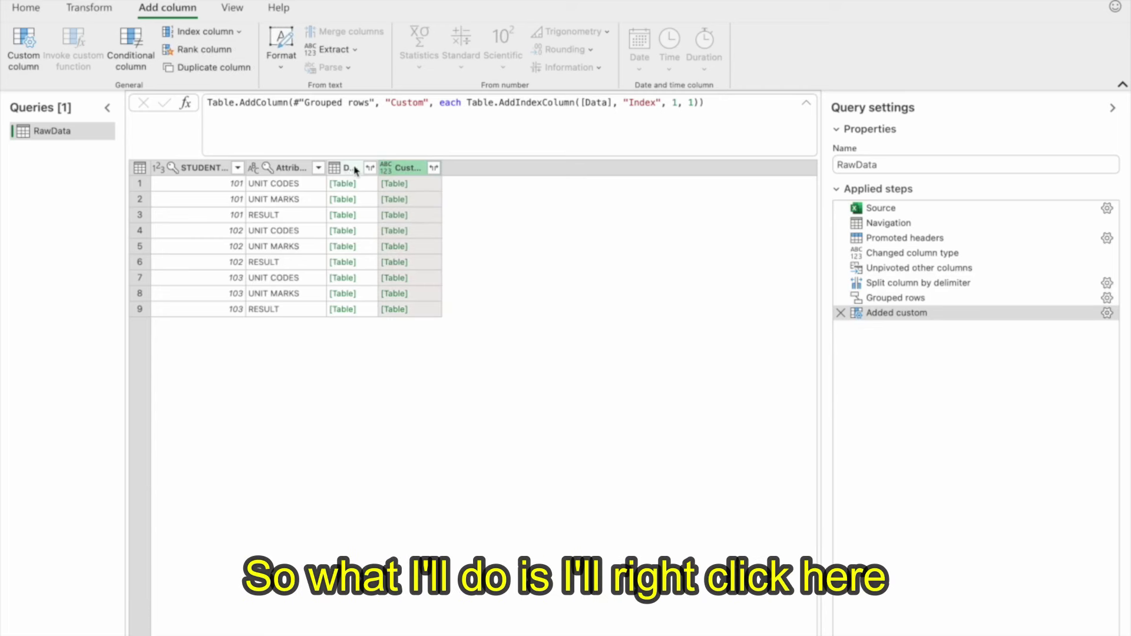
right_click(404, 169)
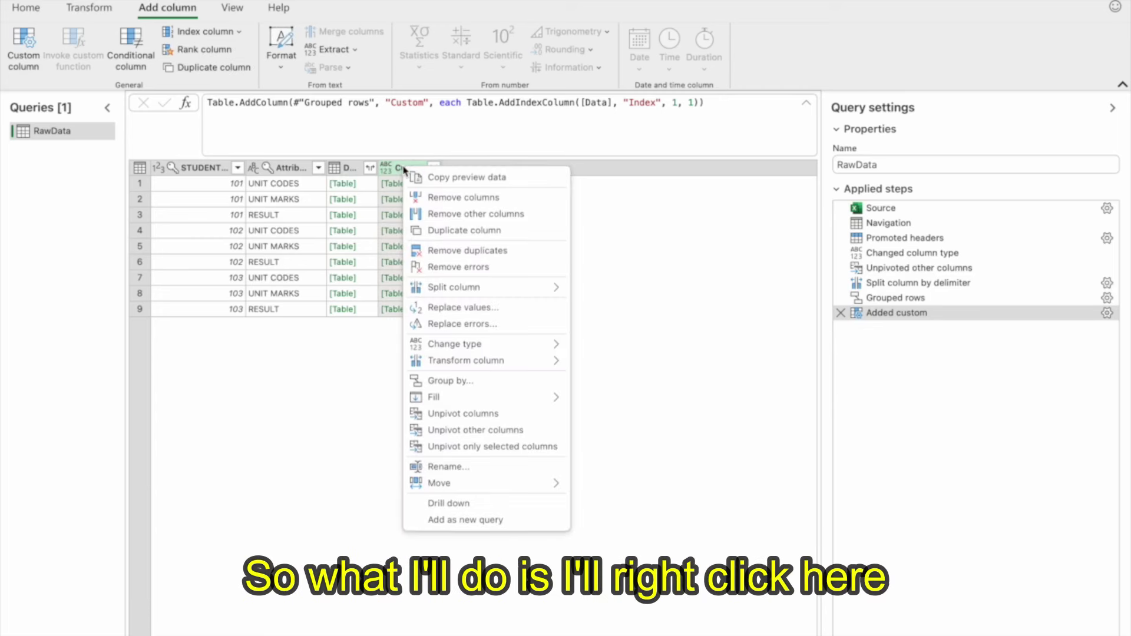
left_click(468, 217)
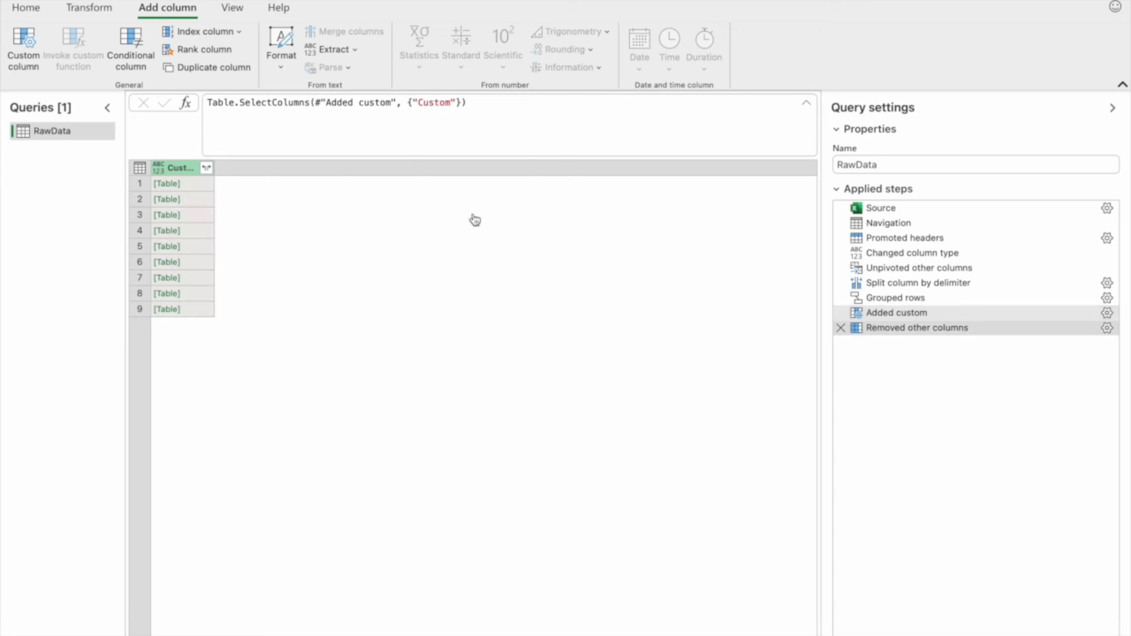
left_click(206, 168)
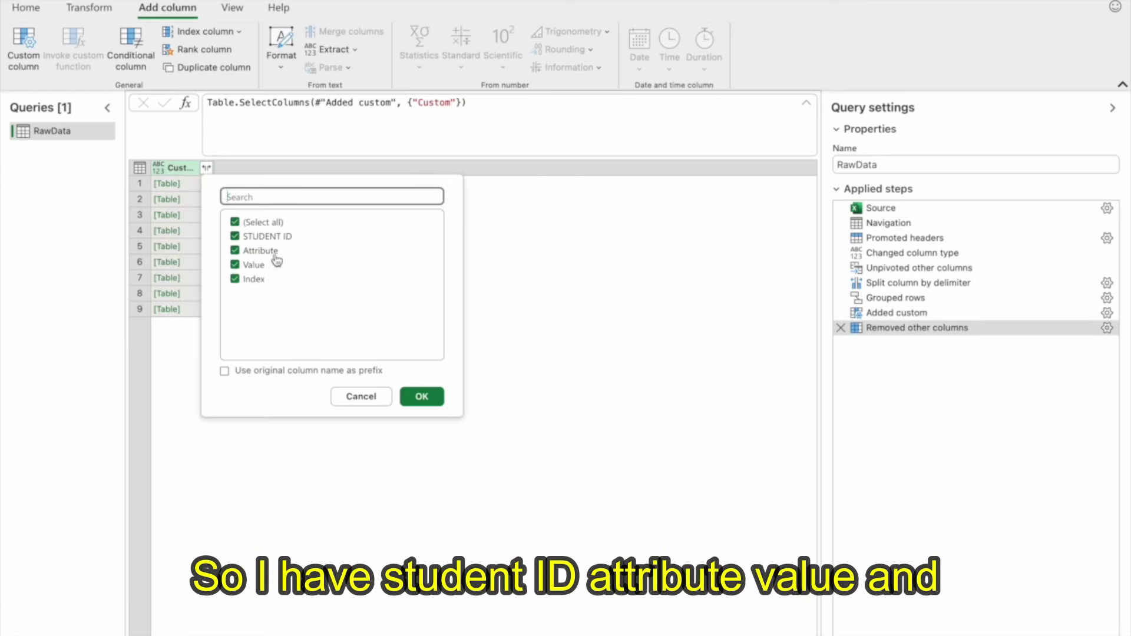
left_click(404, 400)
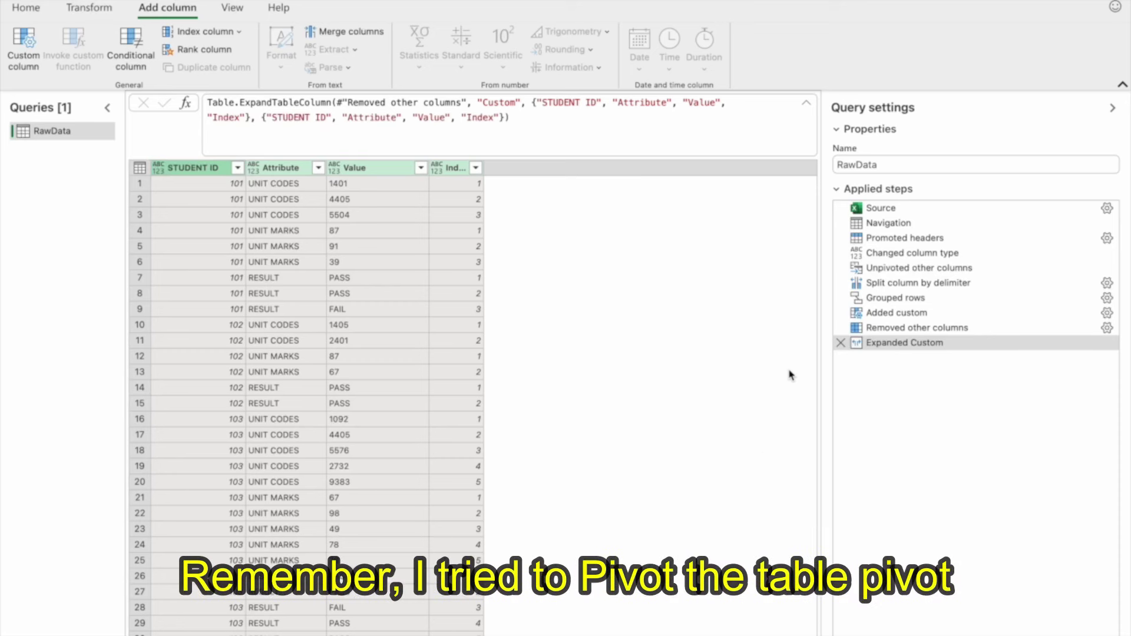
Pivot the Attribute column using Value as the value column, with the aggregate function set to Don't aggregate.
left_click(292, 170)
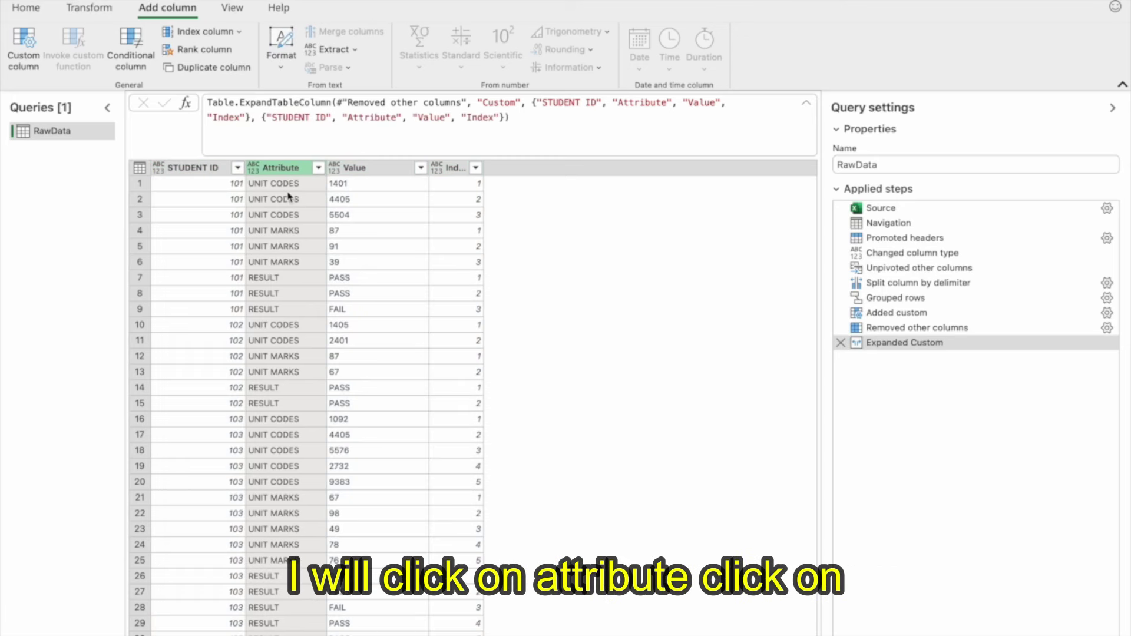
left_click(96, 7)
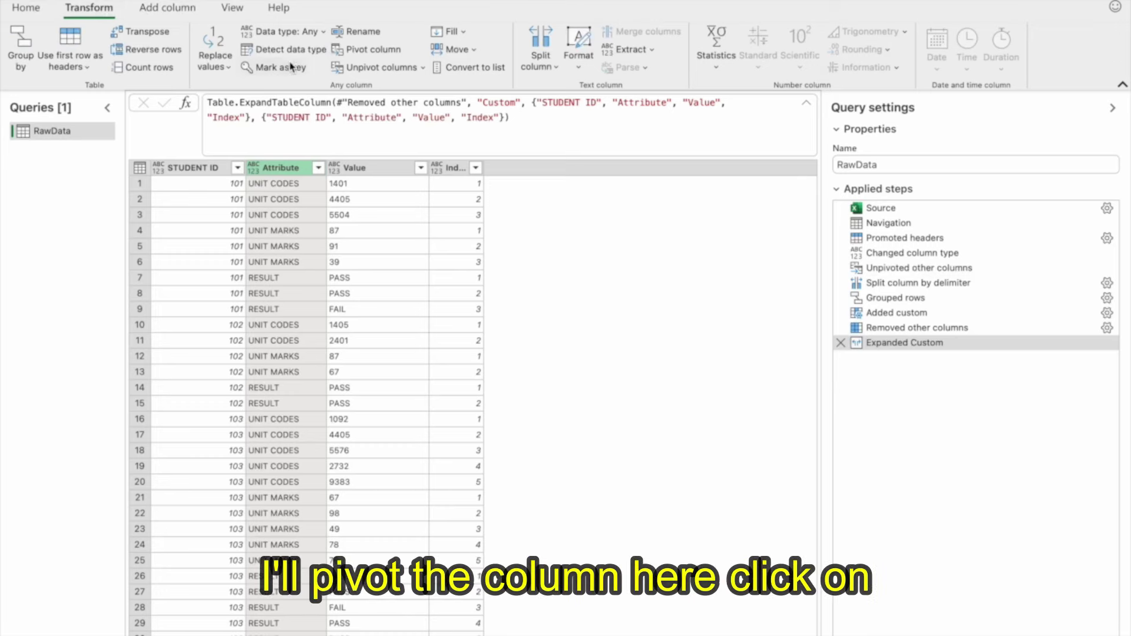
left_click(386, 50)
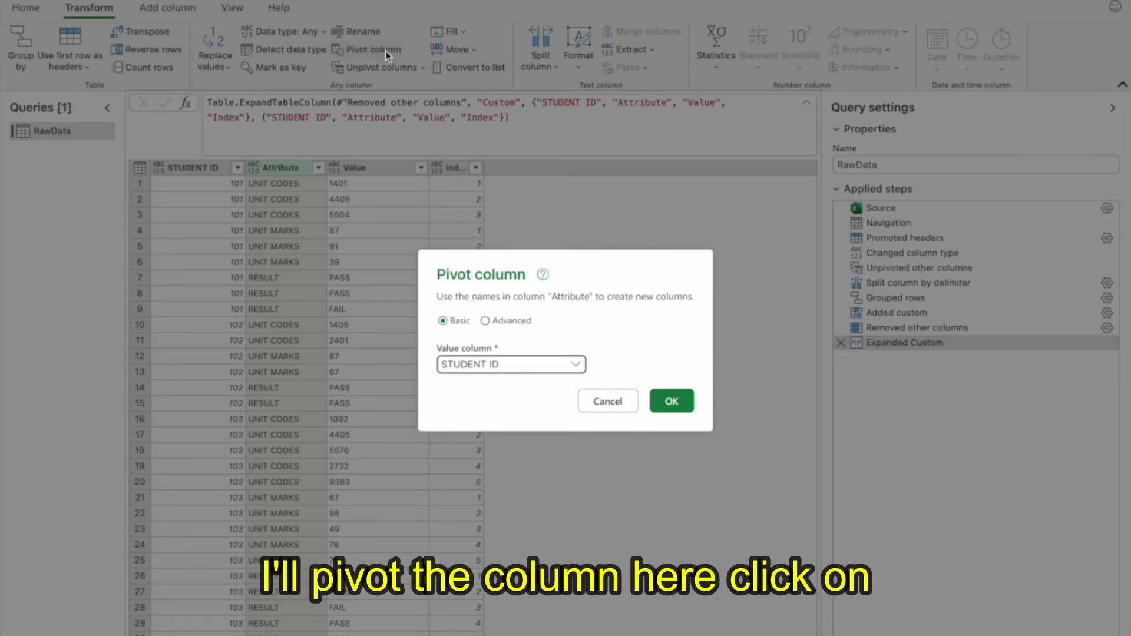
left_click(498, 323)
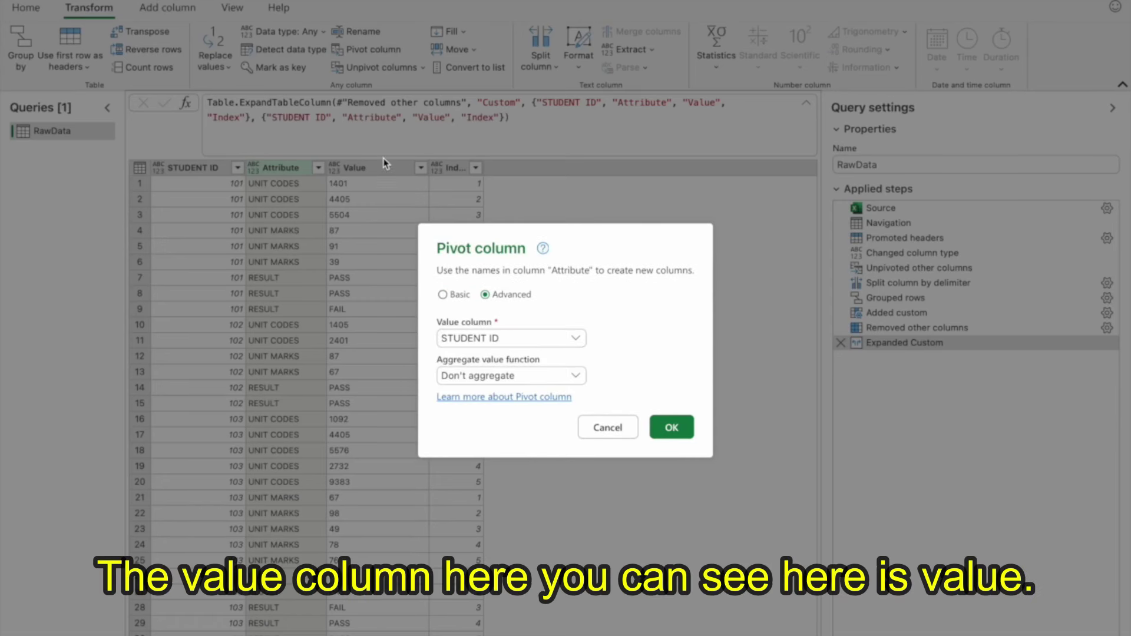
left_click(475, 337)
left_click(495, 407)
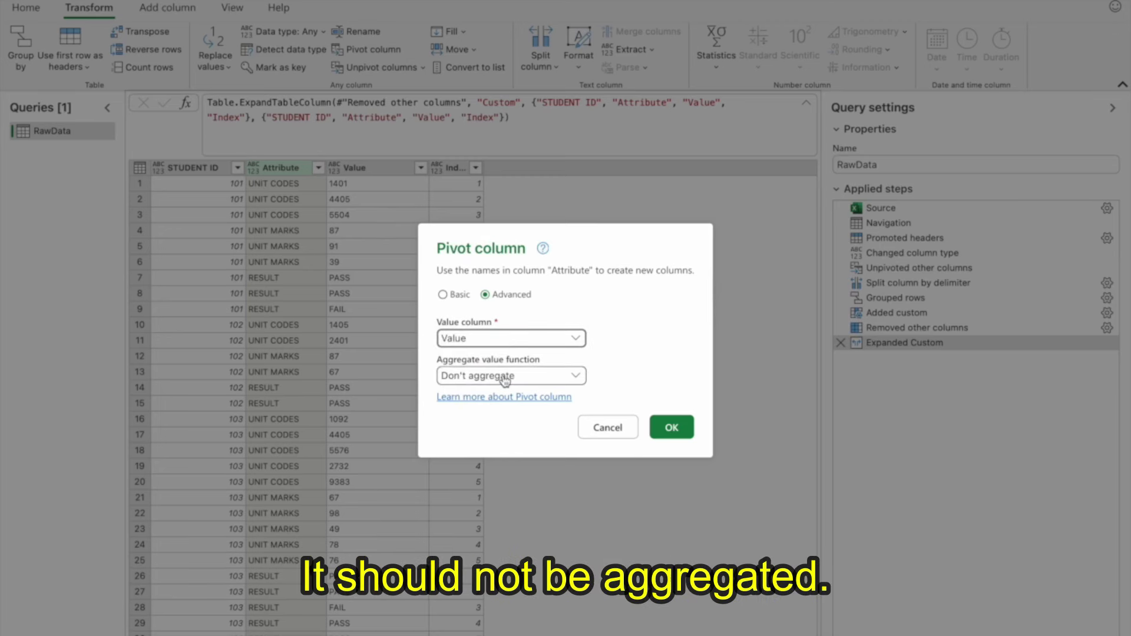
left_click(677, 432)
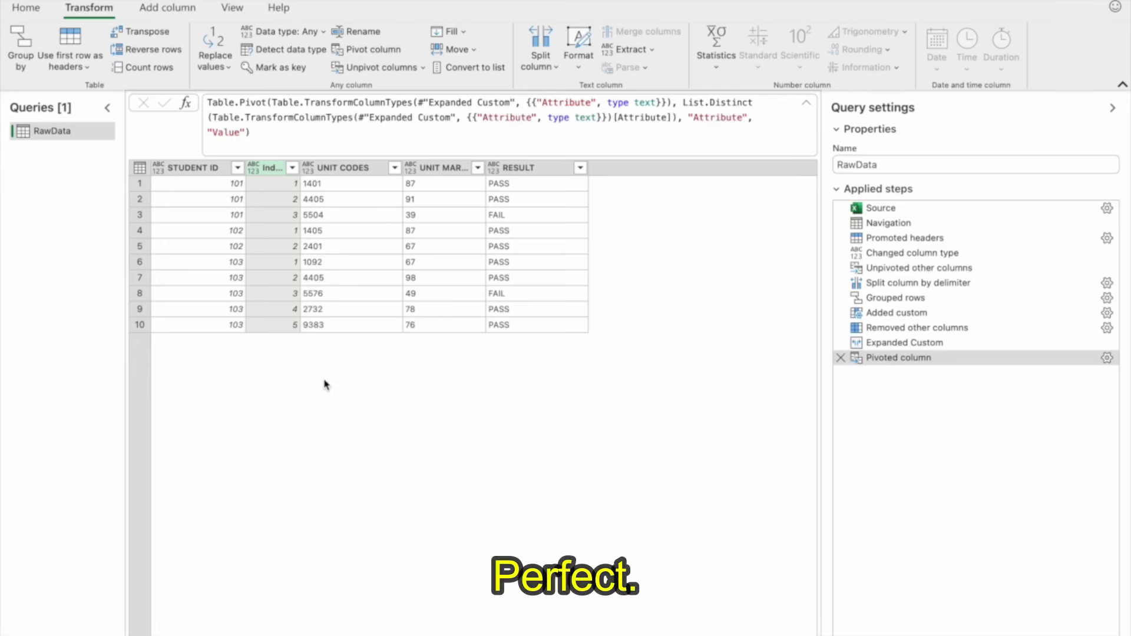
Check the unit code, marks and result in each of student 101's three pivoted rows.
left_click(235, 185)
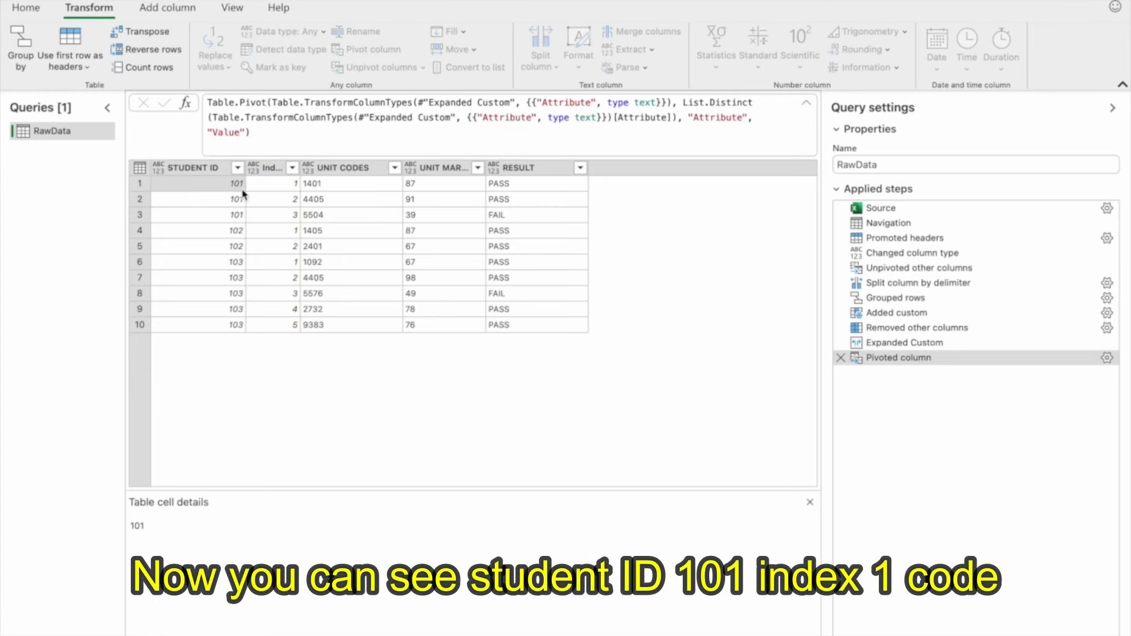
left_click(289, 190)
left_click(333, 189)
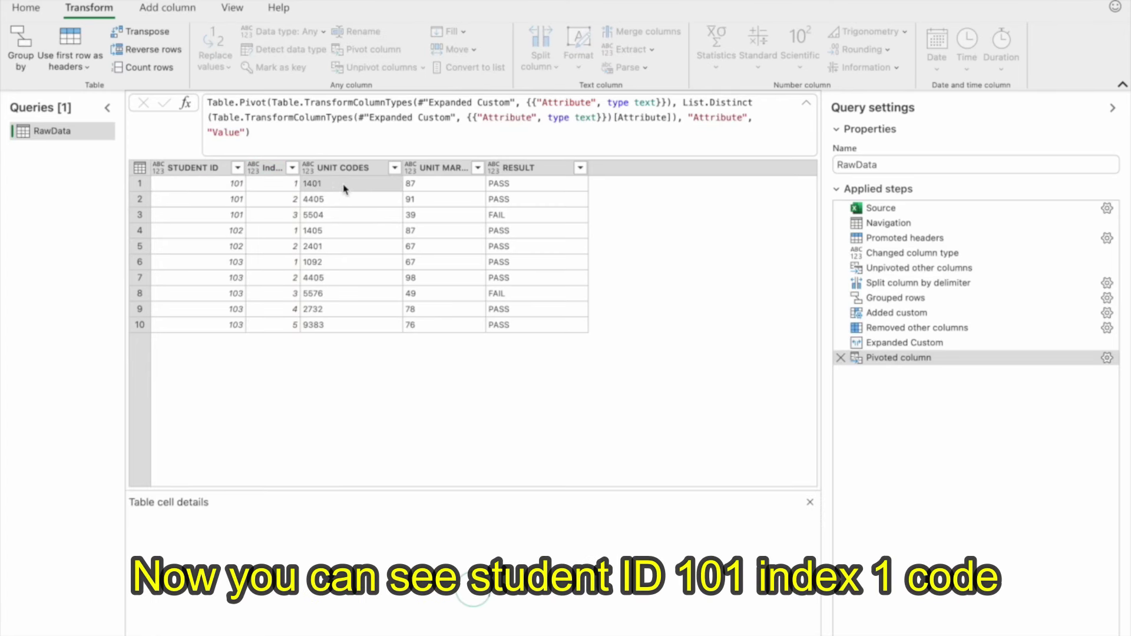
left_click(421, 189)
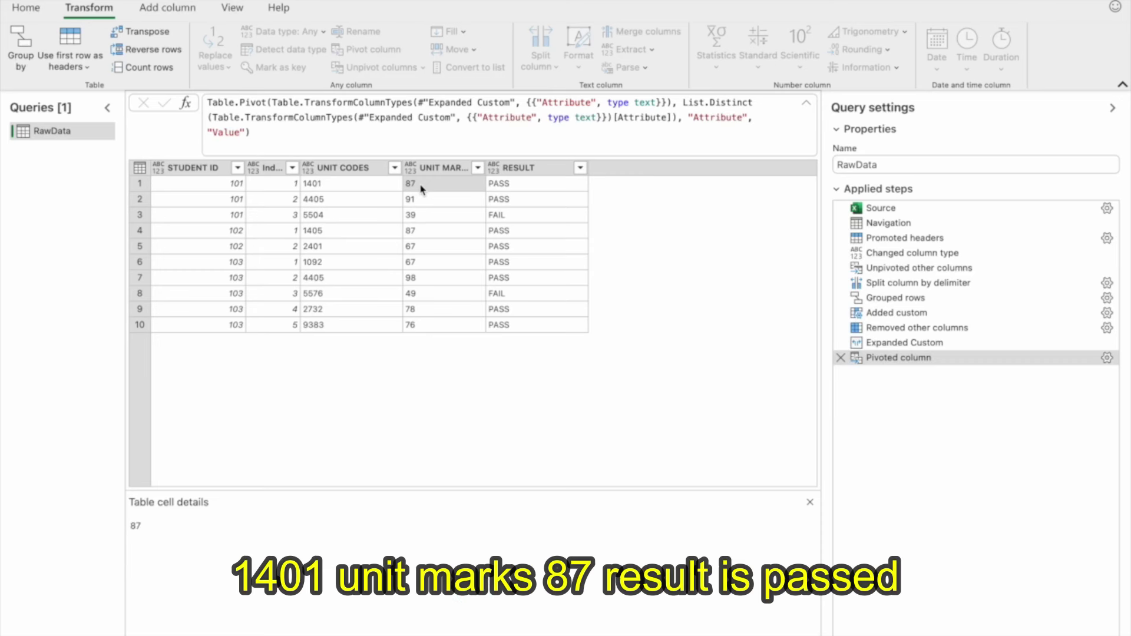
left_click(516, 190)
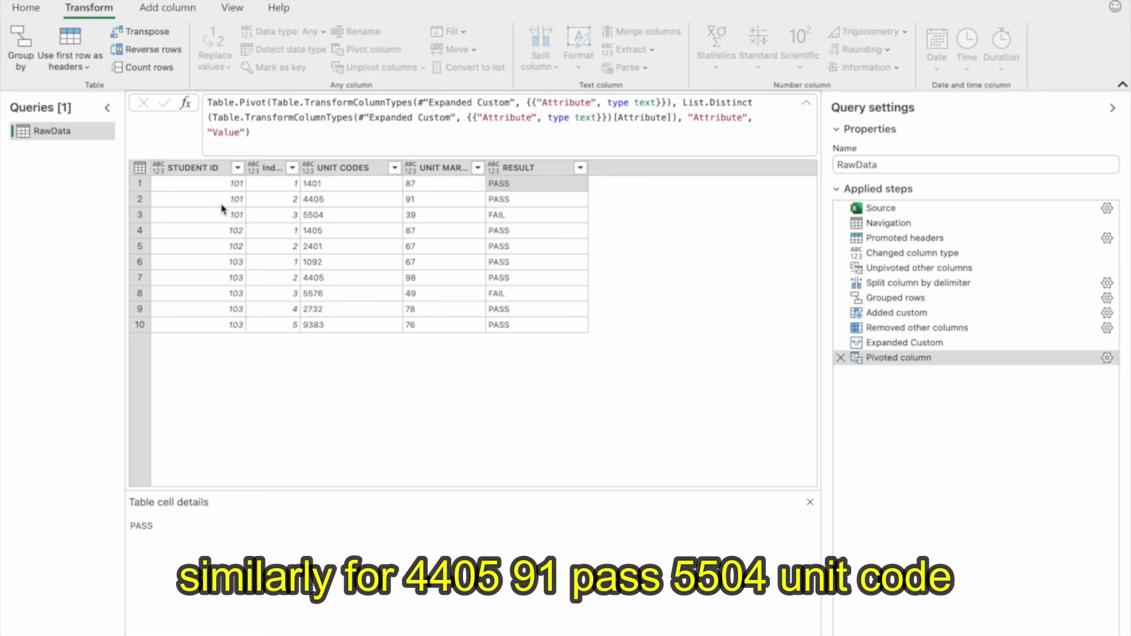
left_click(334, 201)
left_click(415, 200)
left_click(506, 200)
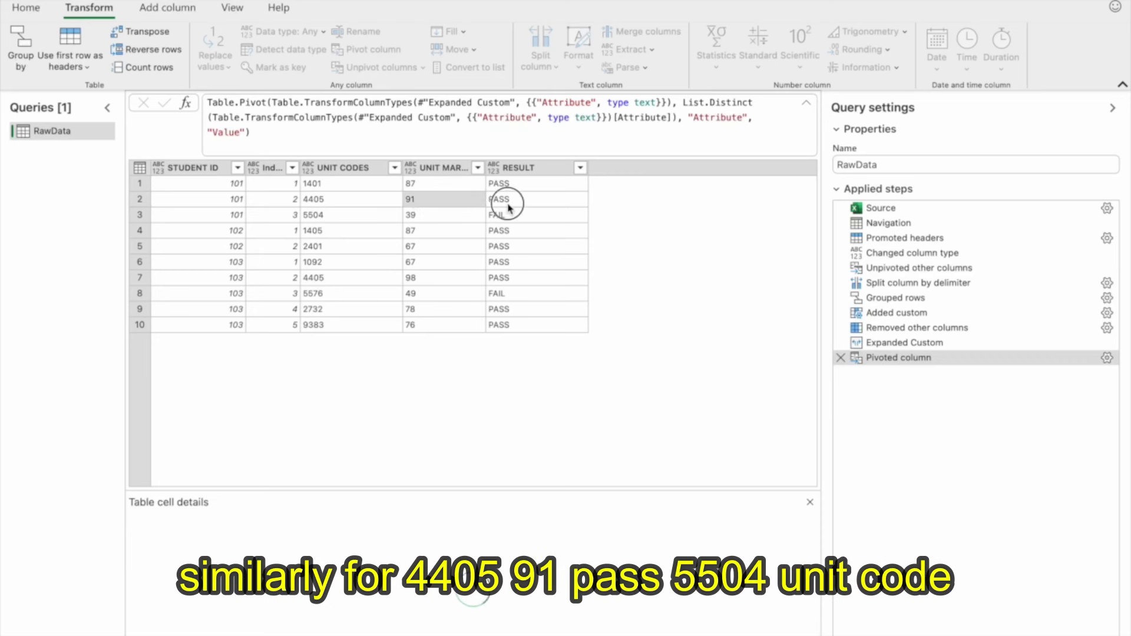
left_click(361, 216)
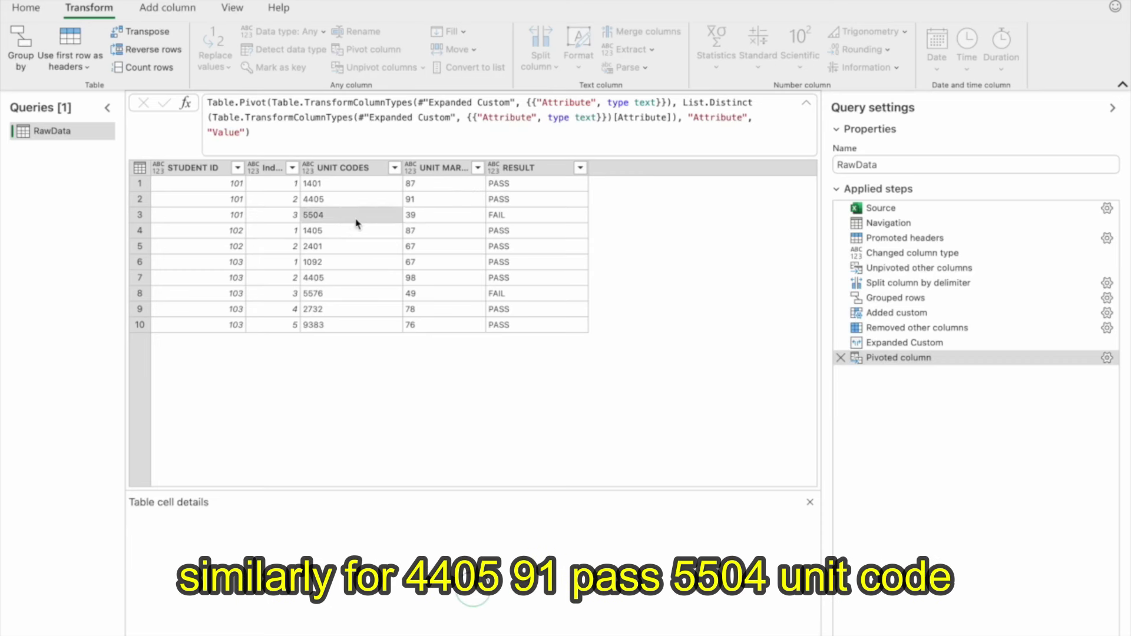
left_click(439, 219)
left_click(504, 219)
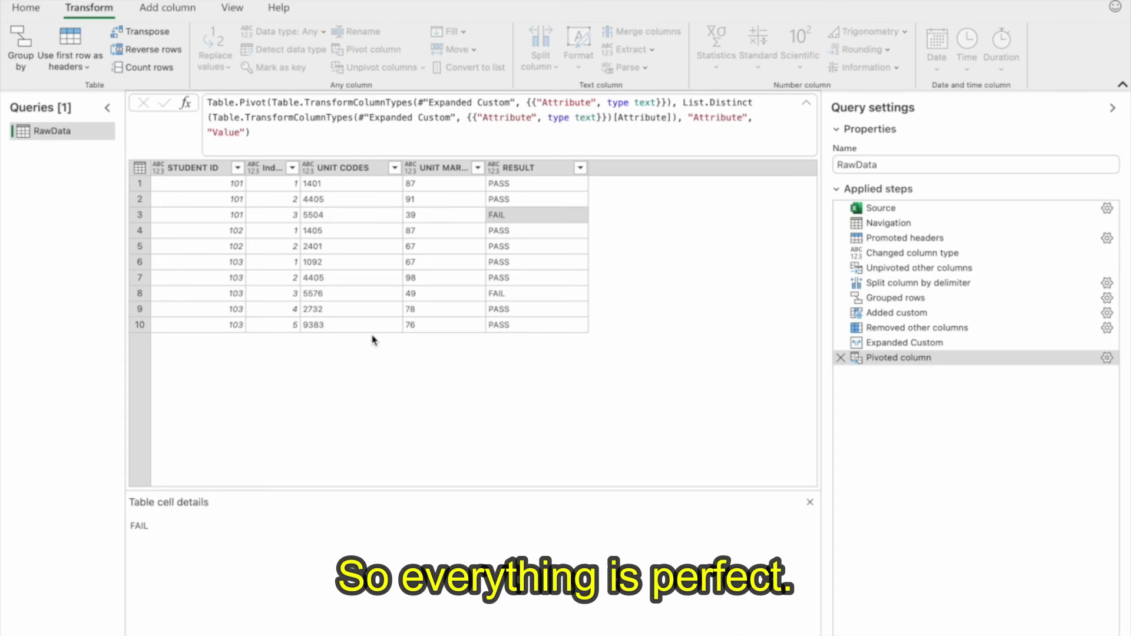
Remove the Index column from the pivoted table.
left_click(269, 171)
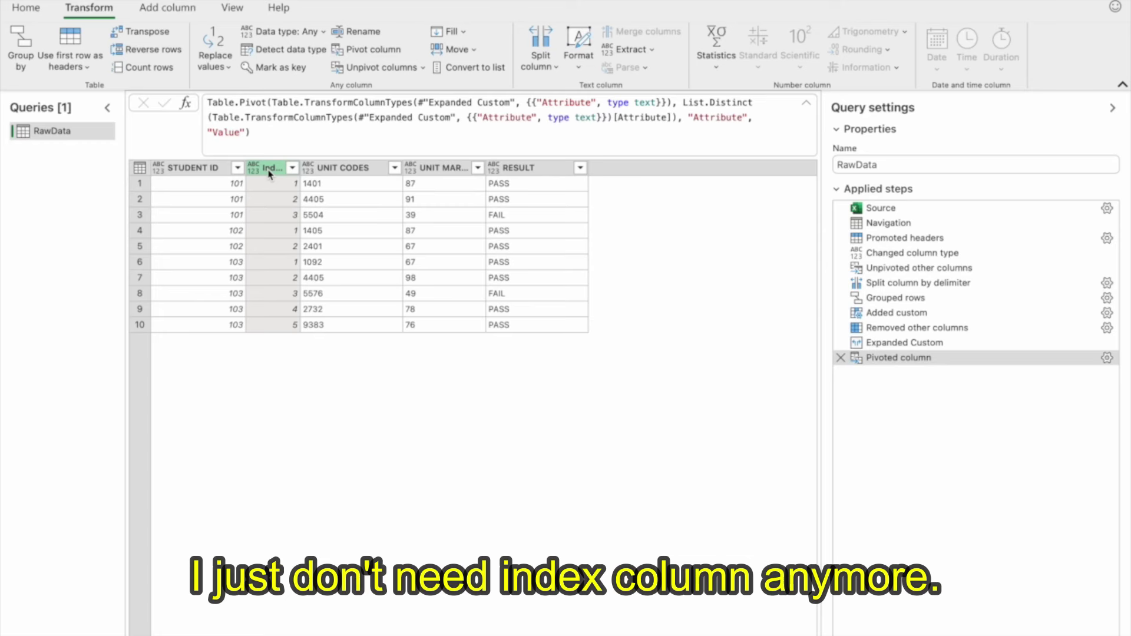
right_click(269, 170)
left_click(306, 202)
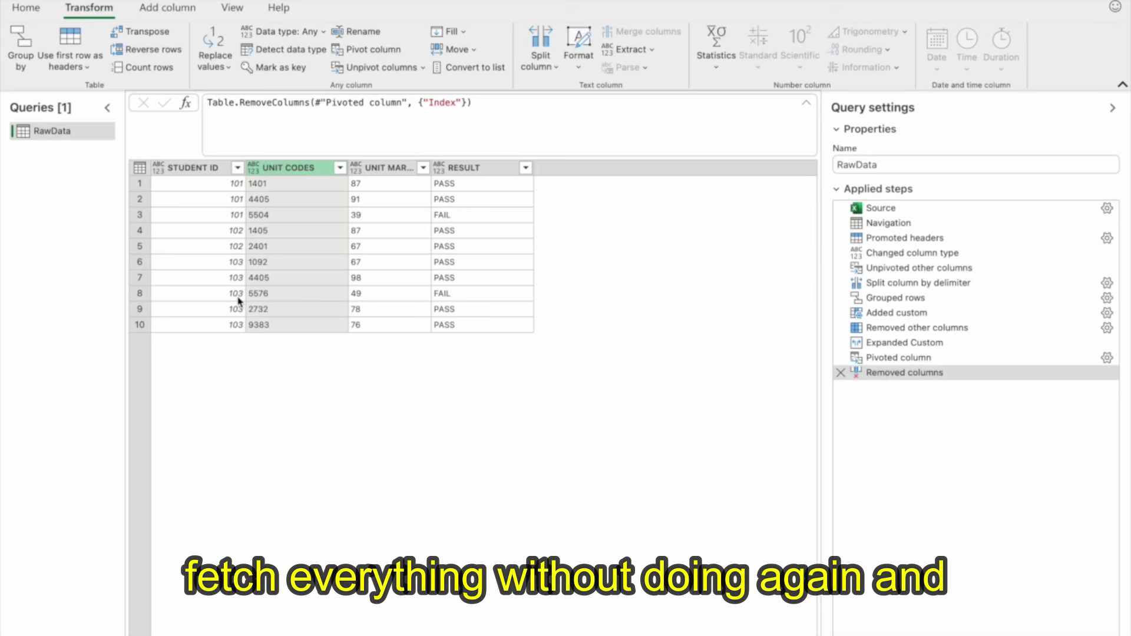
mouse_move(893, 212)
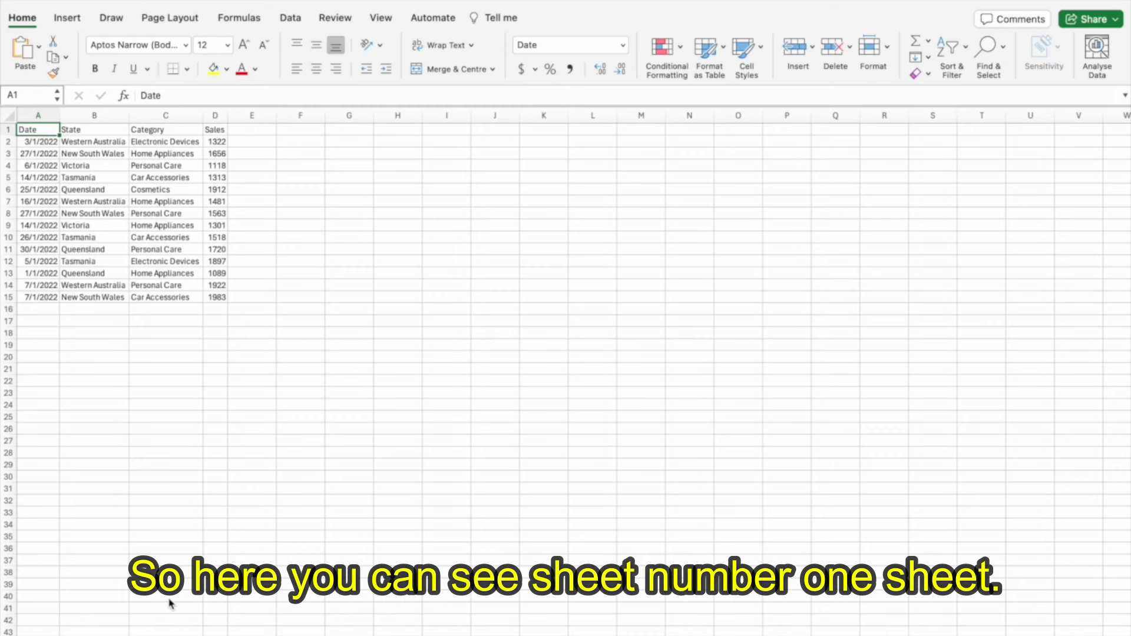
Look through the workbook's four sales sheets and examine the Date, State, Category and Sales columns on the first one.
key("ctrl+Page_Down")
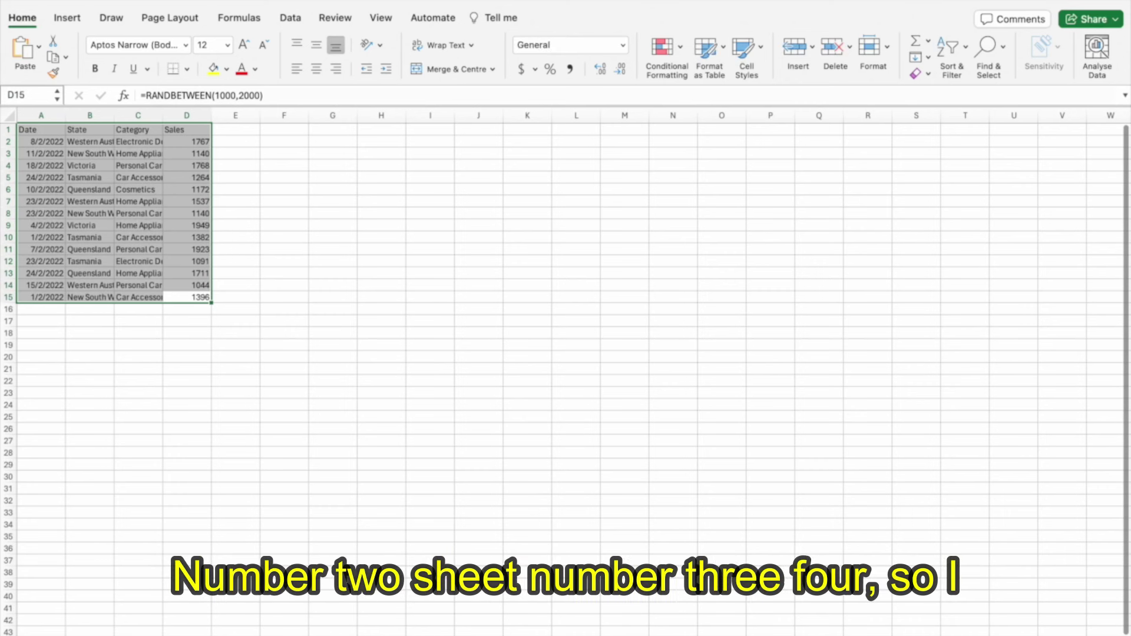
key("ctrl+Page_Down")
key("ctrl+Page_Down")
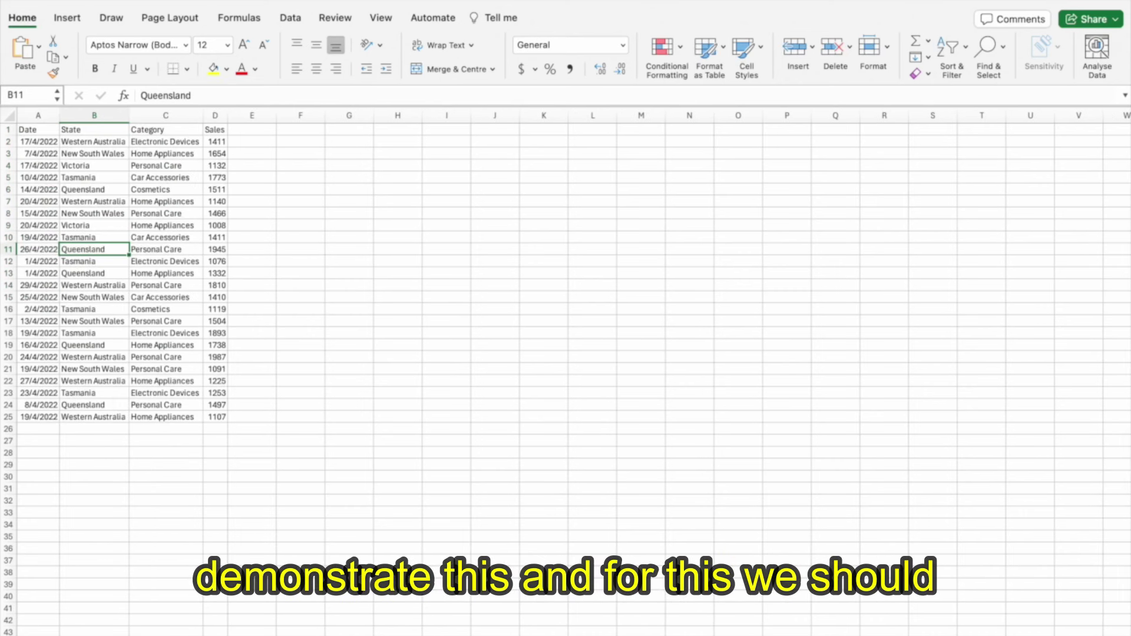
key("ctrl+Page_Up")
key("ctrl+Page_Up")
key("ctrl+Page_Up")
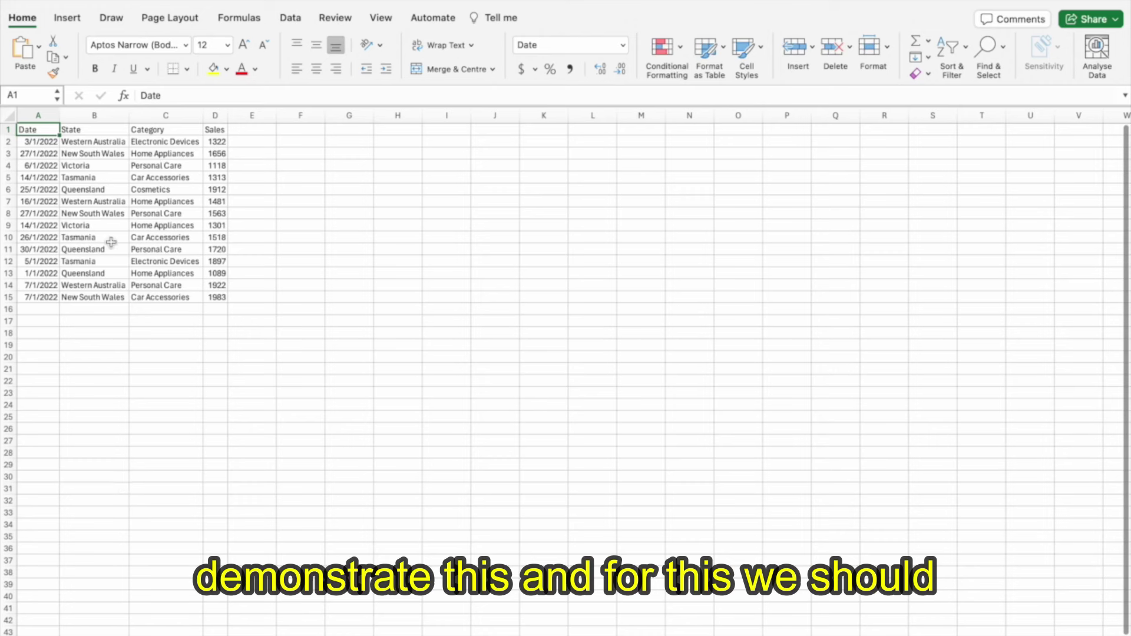
left_click(46, 116)
left_click(94, 115)
left_click(167, 115)
left_click(215, 115)
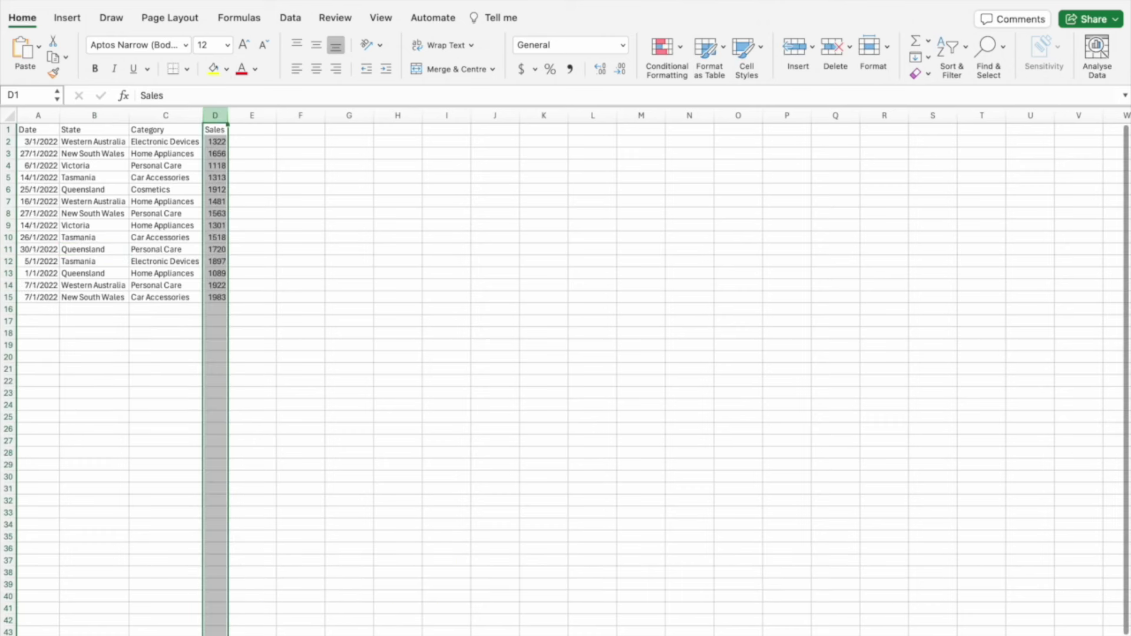
Start a new blank Power Query from the first sales sheet.
left_click(43, 134)
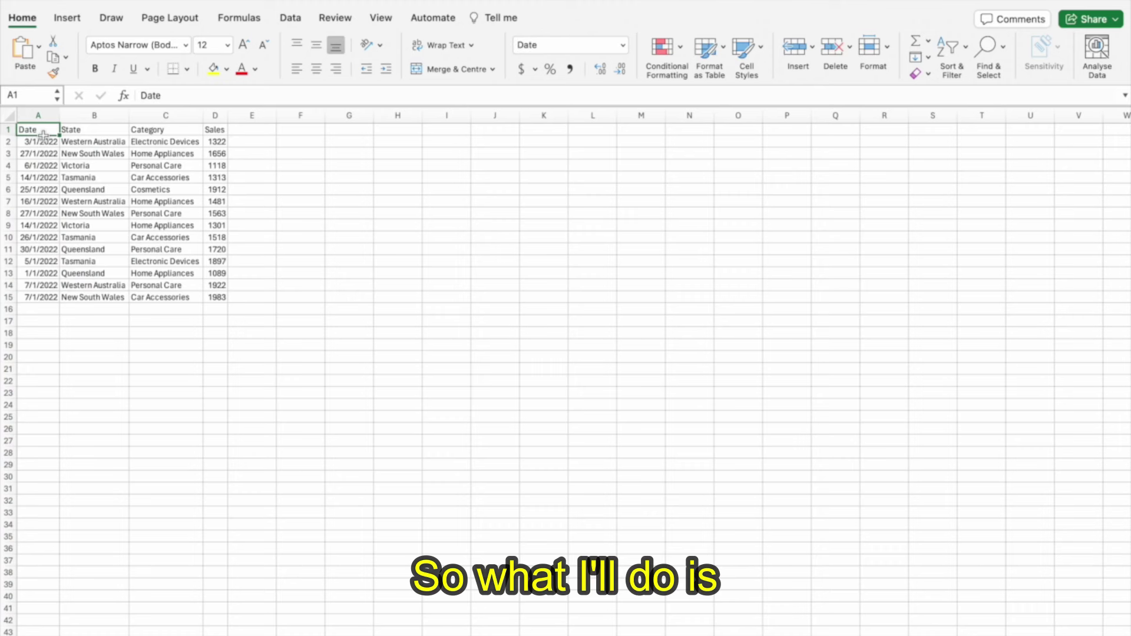
left_click(291, 19)
left_click(37, 50)
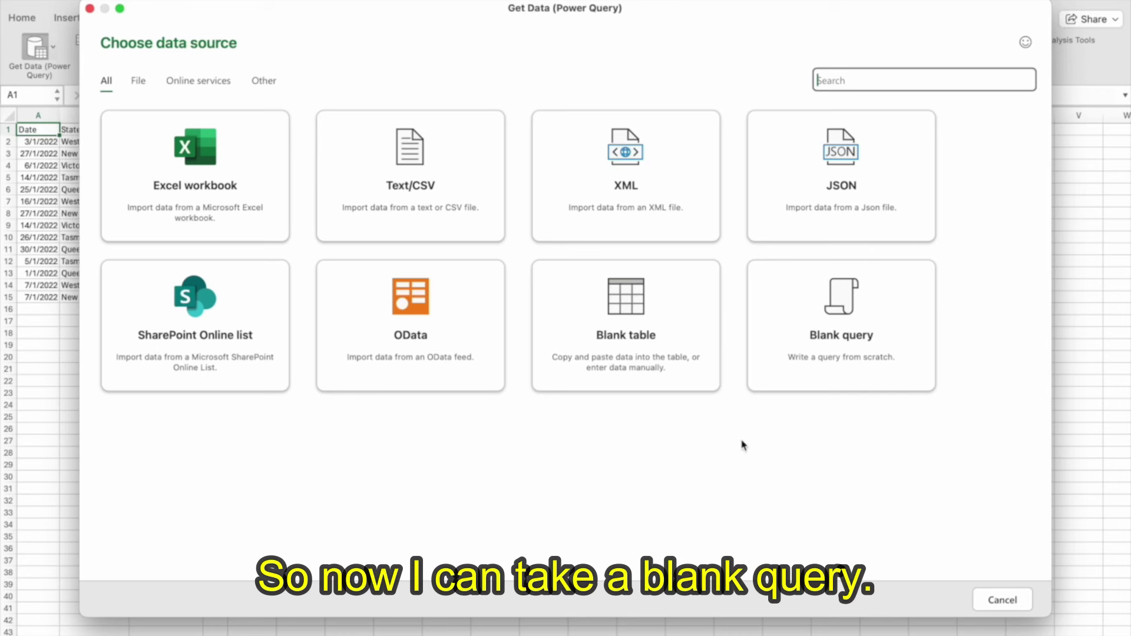
left_click(850, 361)
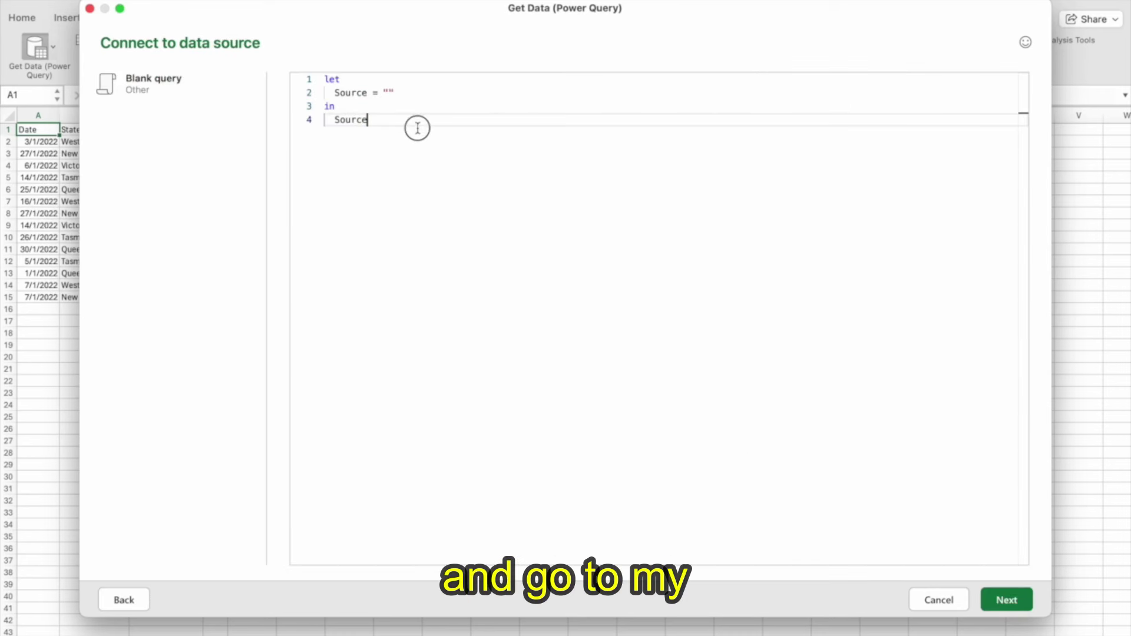
Replace the blank query's default code with Excel.Workbook(File.Contents()).
key("super+a")
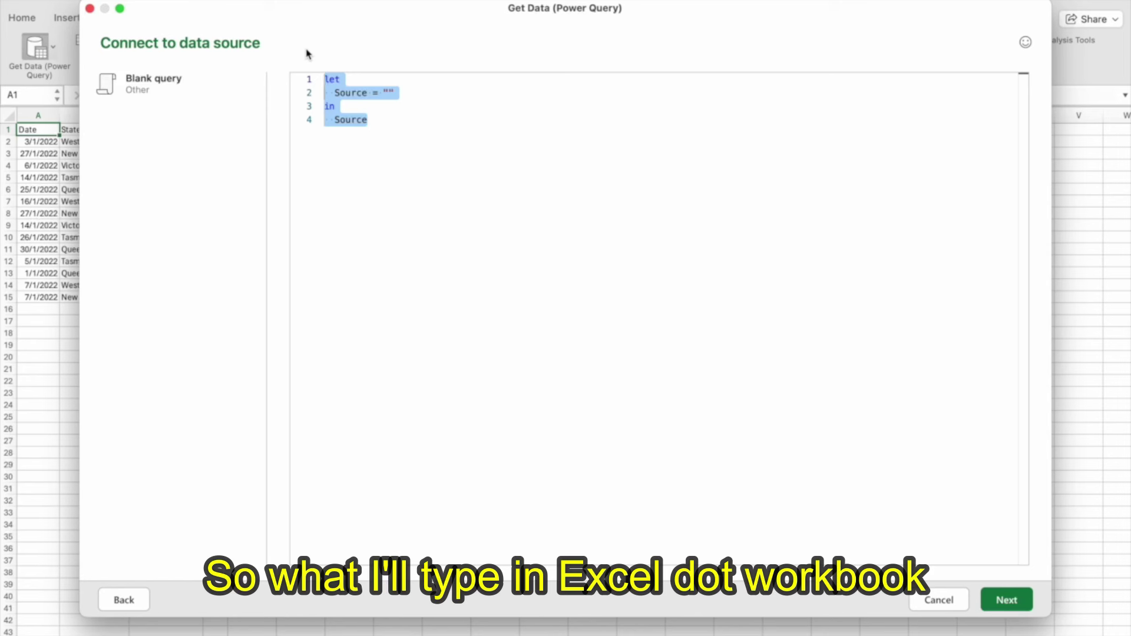
type("Excel.")
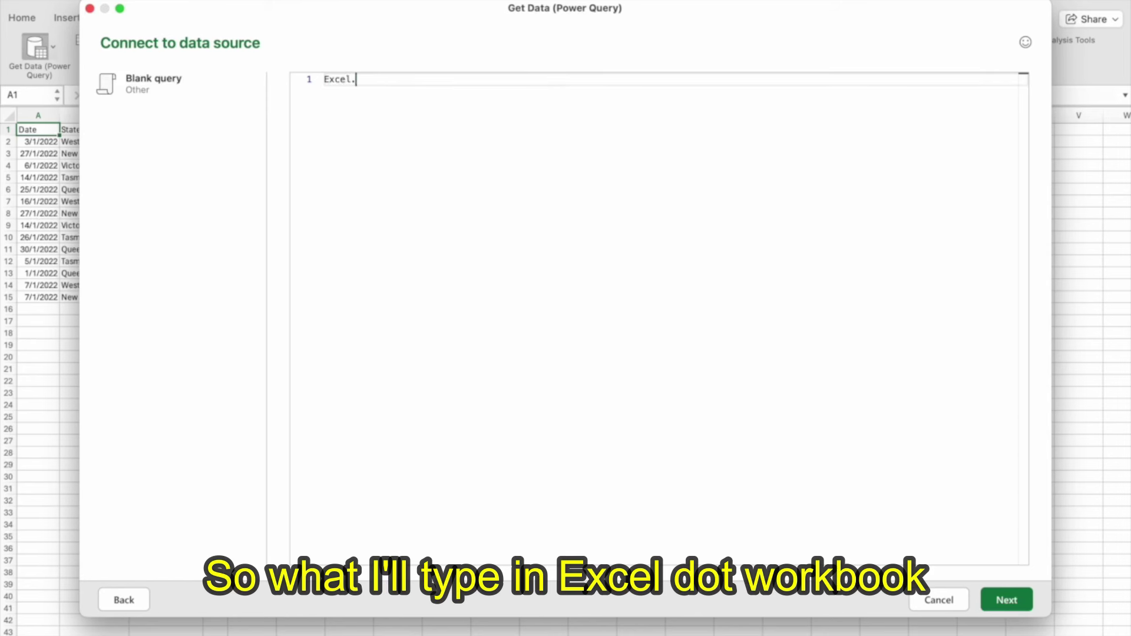
type("Workbook")
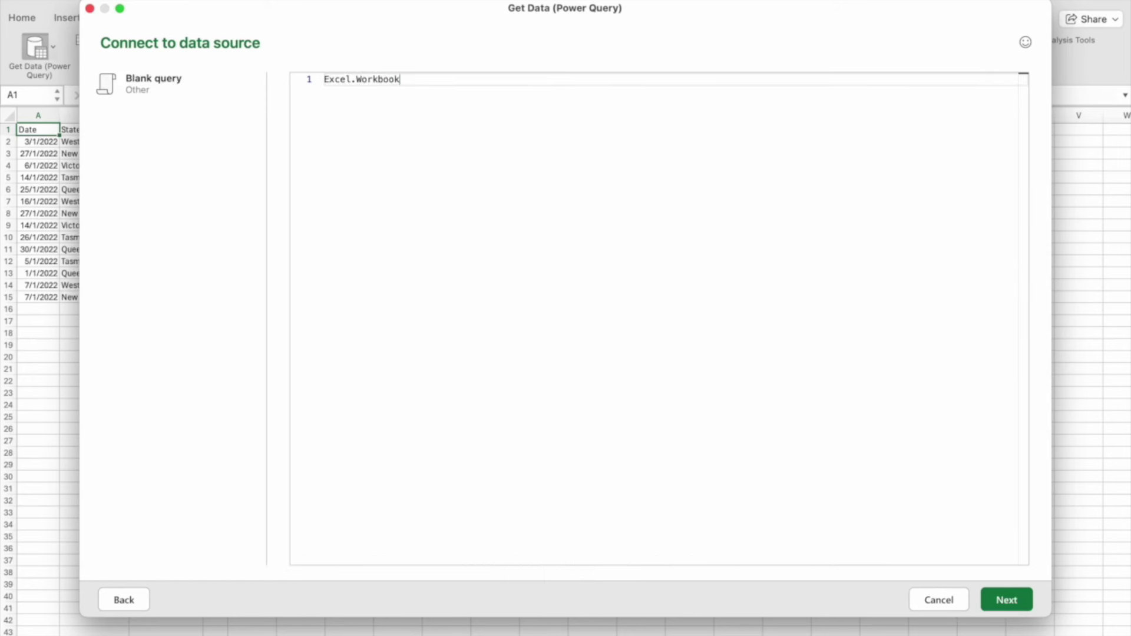
type("(")
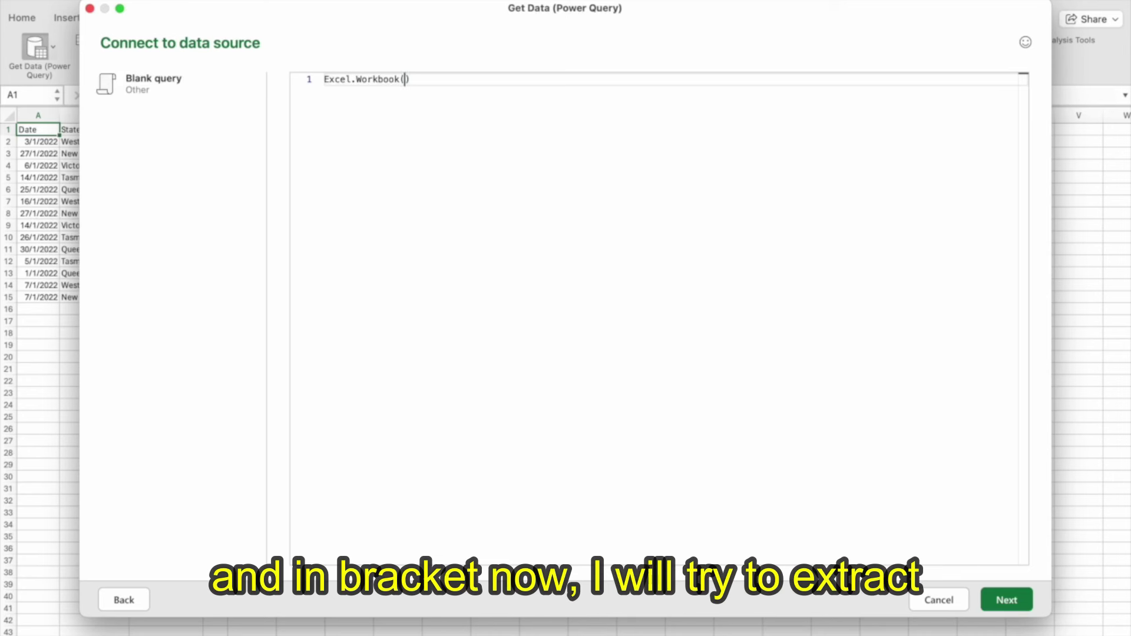
type("Fil")
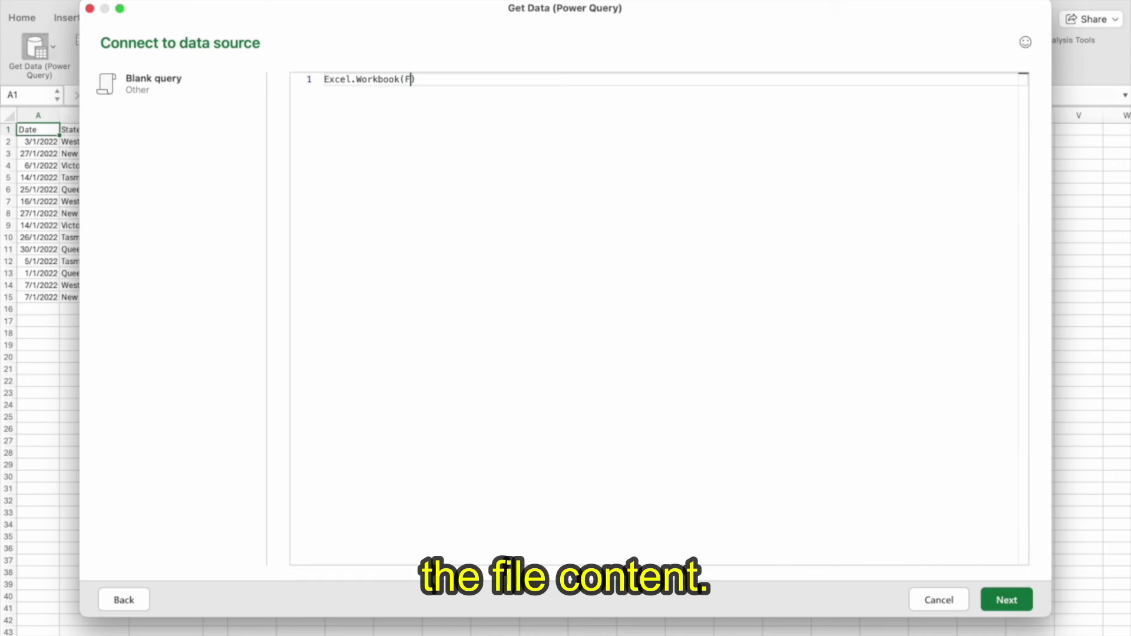
type("e.")
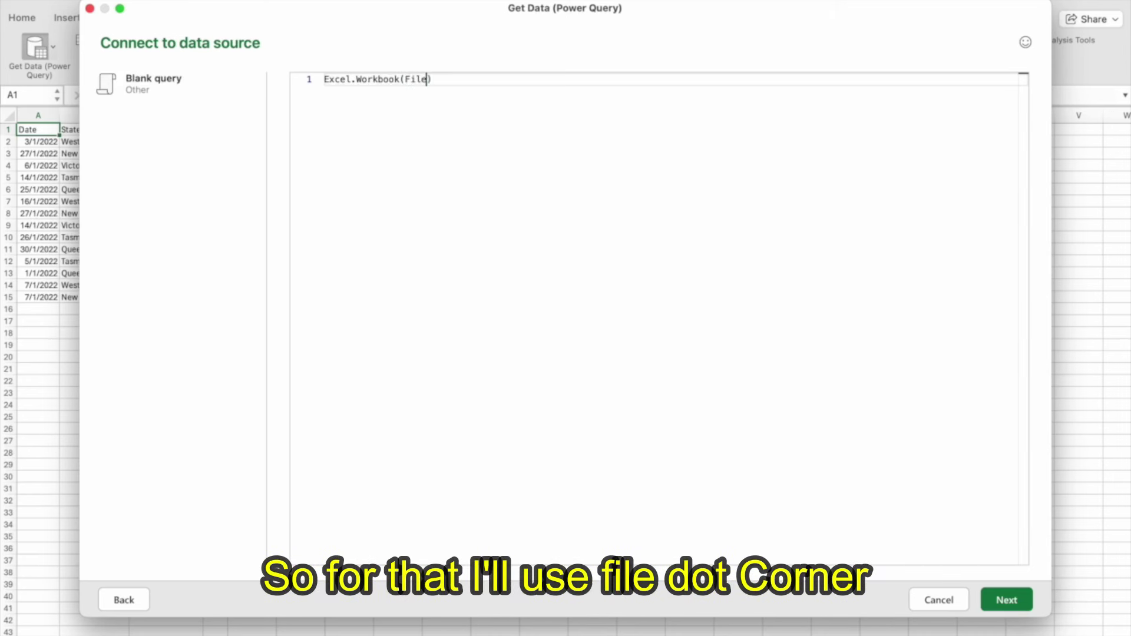
type("Contents")
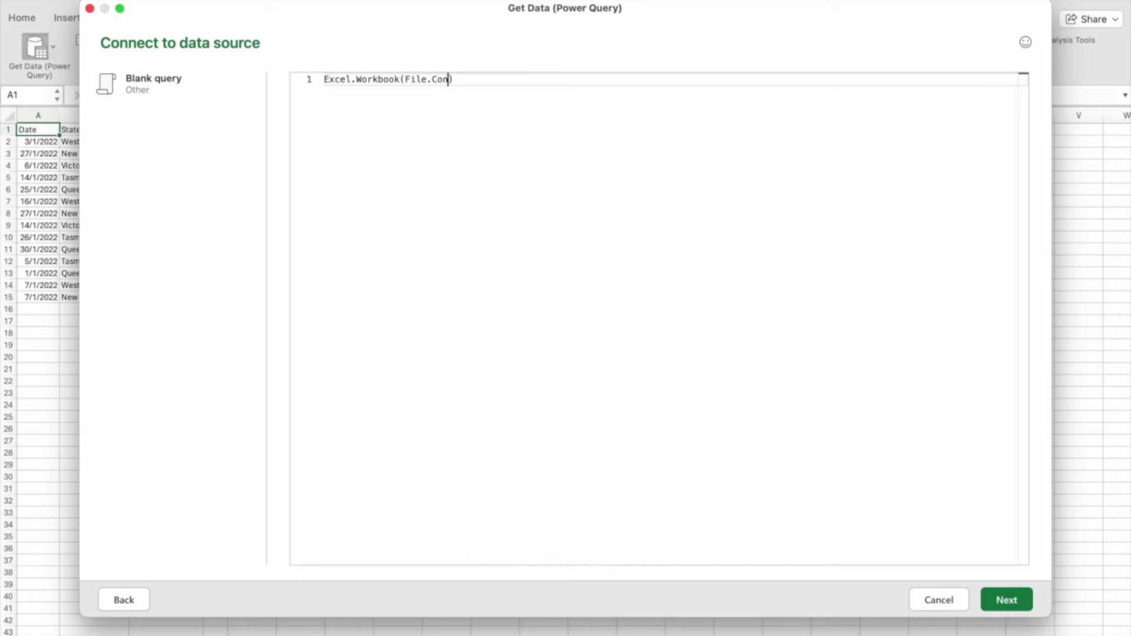
type("(")
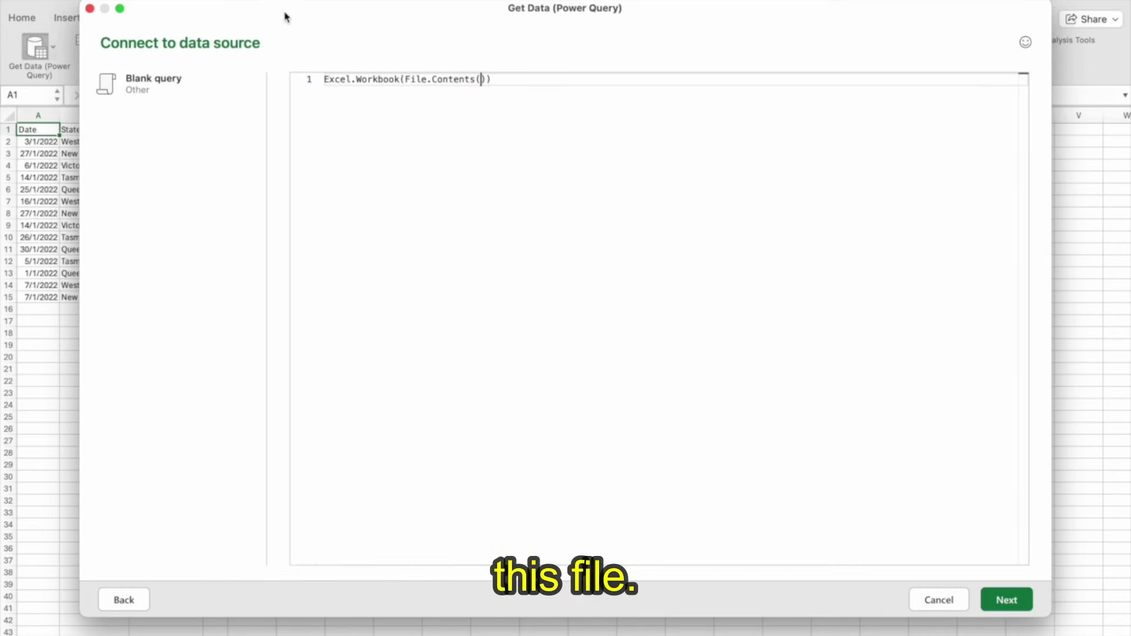
Enter the quoted path to PQ_Ex1.xlsx in the Downloads folder of the user's home directory as the File.Contents argument.
left_click_drag(286, 18, 335, 163)
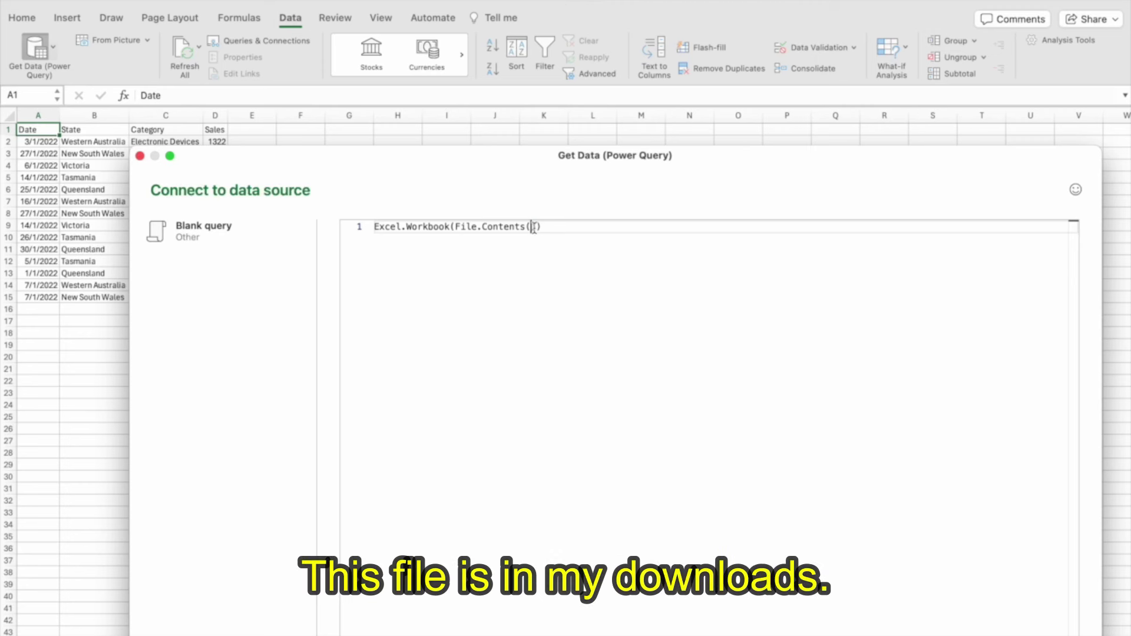
type("/")
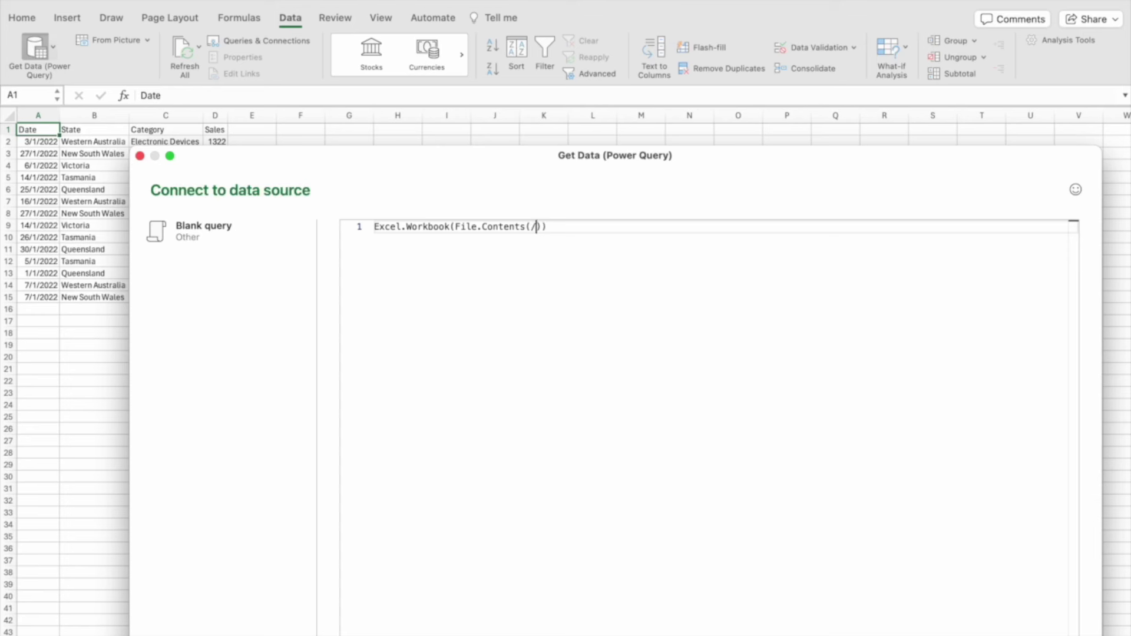
key("BackSpace")
type("\"")
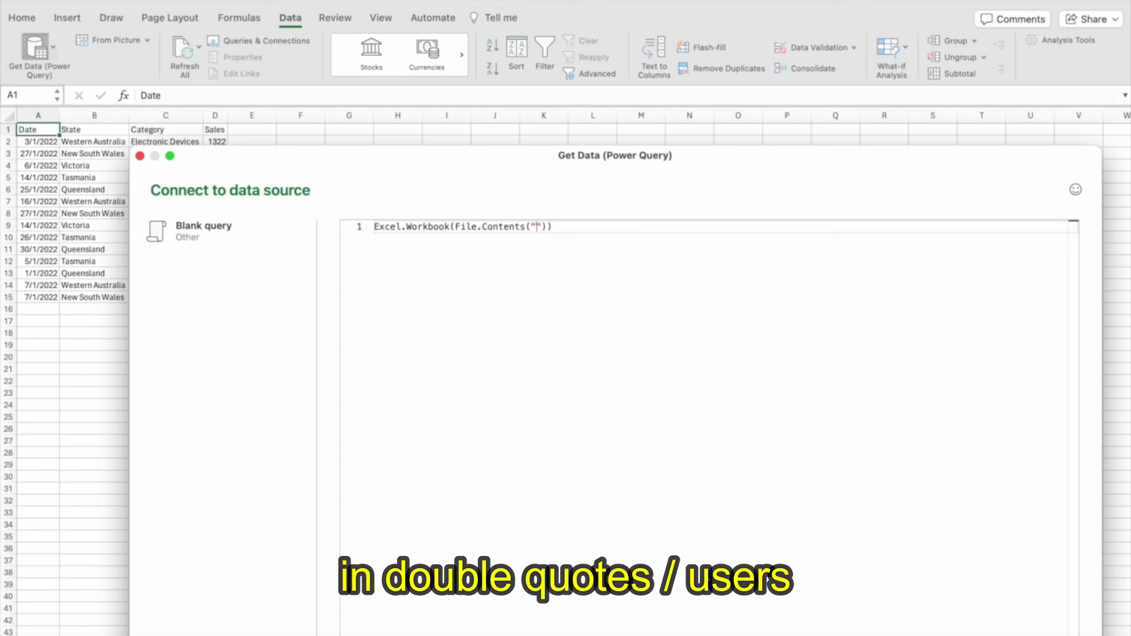
type("/users")
type("/atikat")
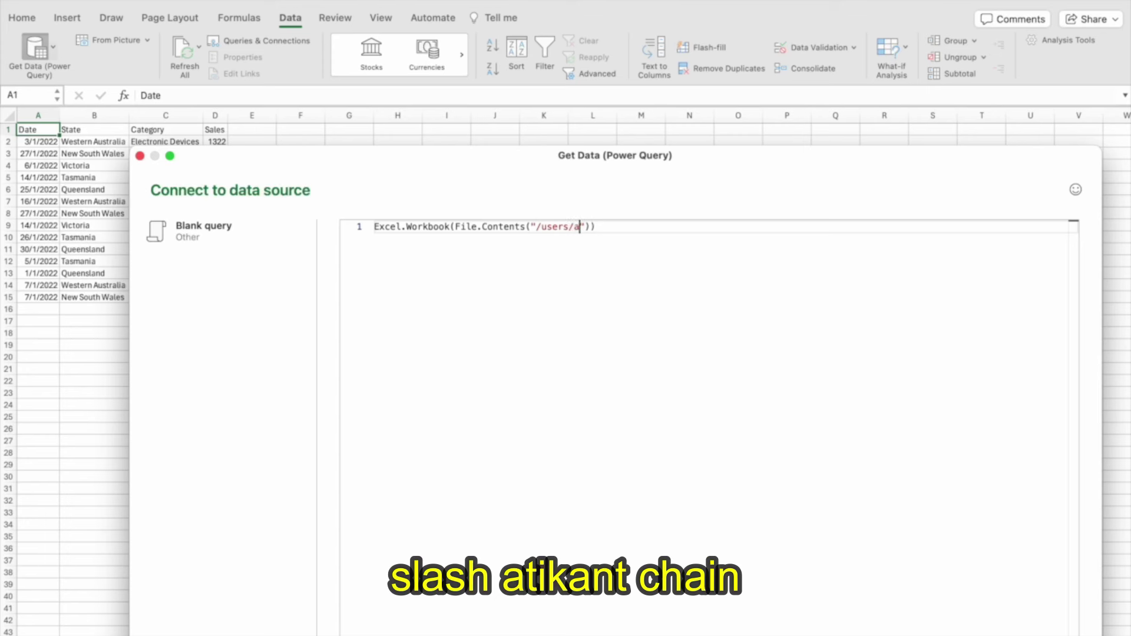
type("tjain/")
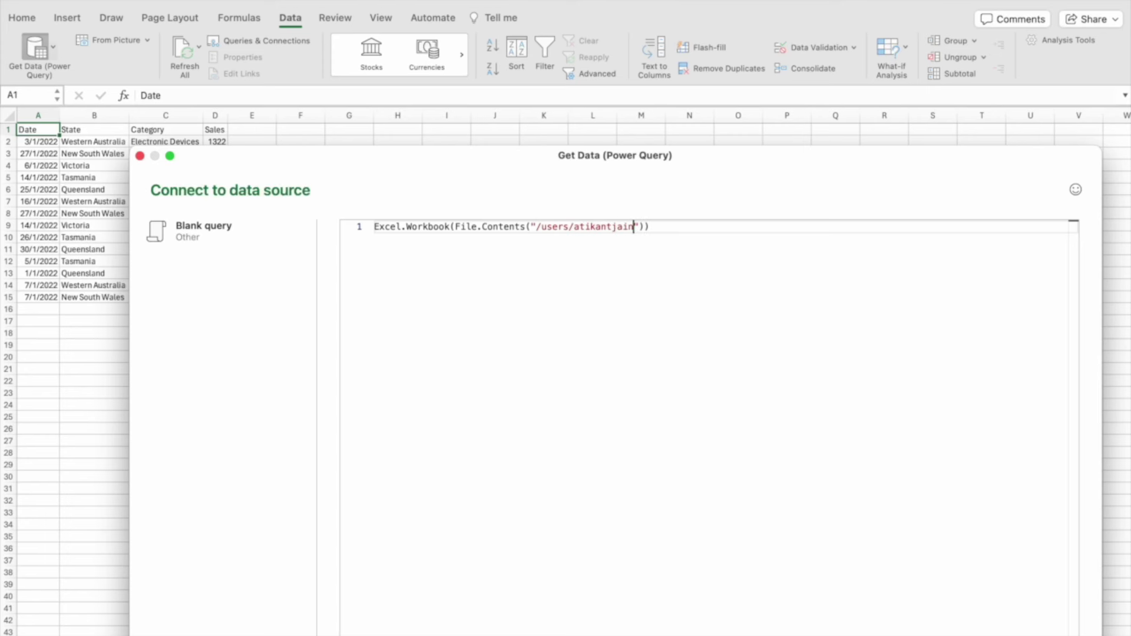
type("Downloads/")
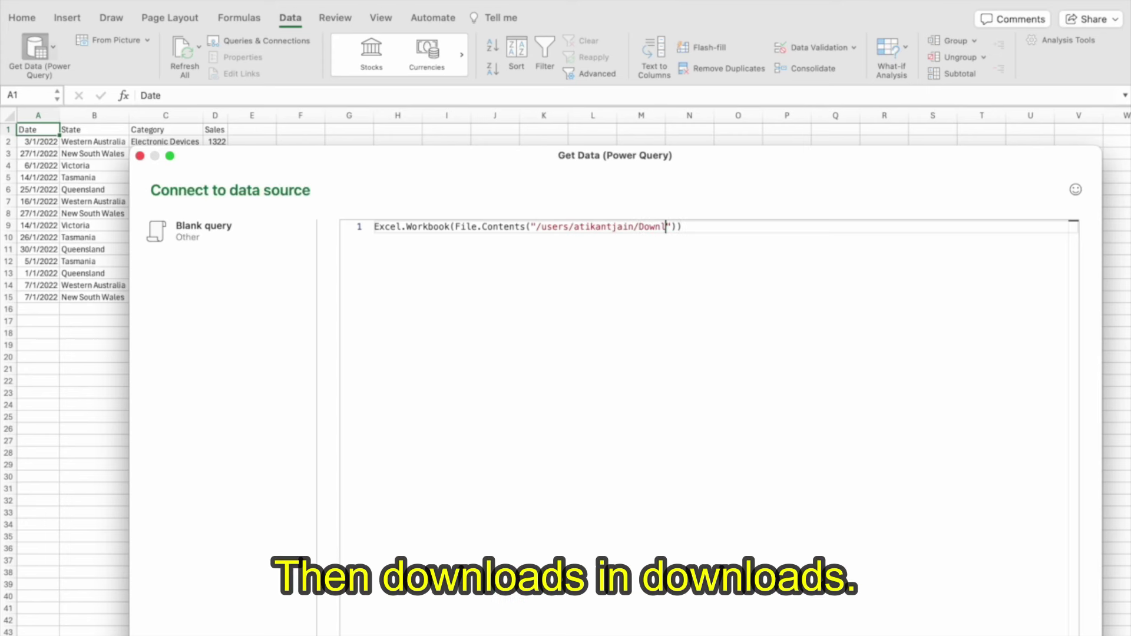
type("PQ")
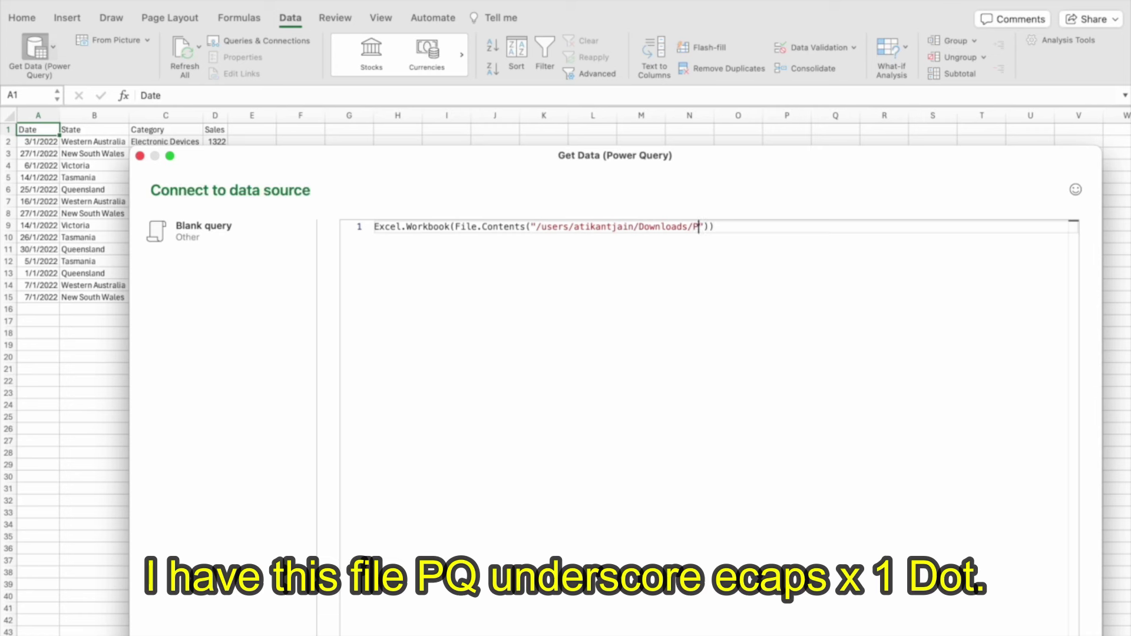
type("_Ex1.")
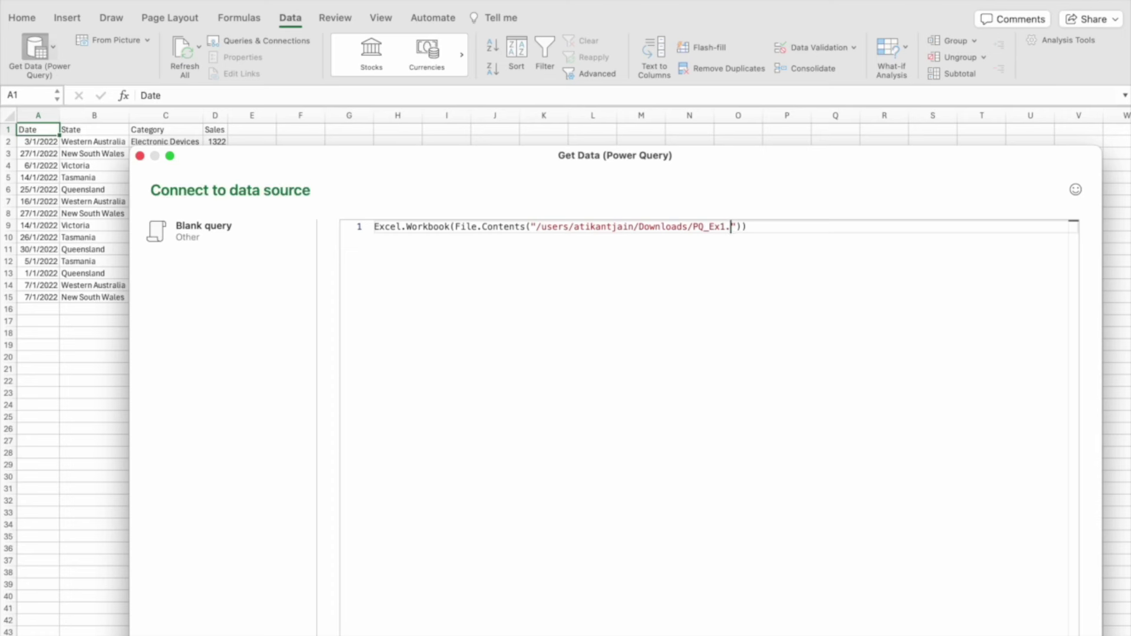
type("xlsx")
key("Right")
key("Right")
Run the blank query to load the workbook's sheet list and enlarge the query editor window.
left_click_drag(629, 163, 586, 13)
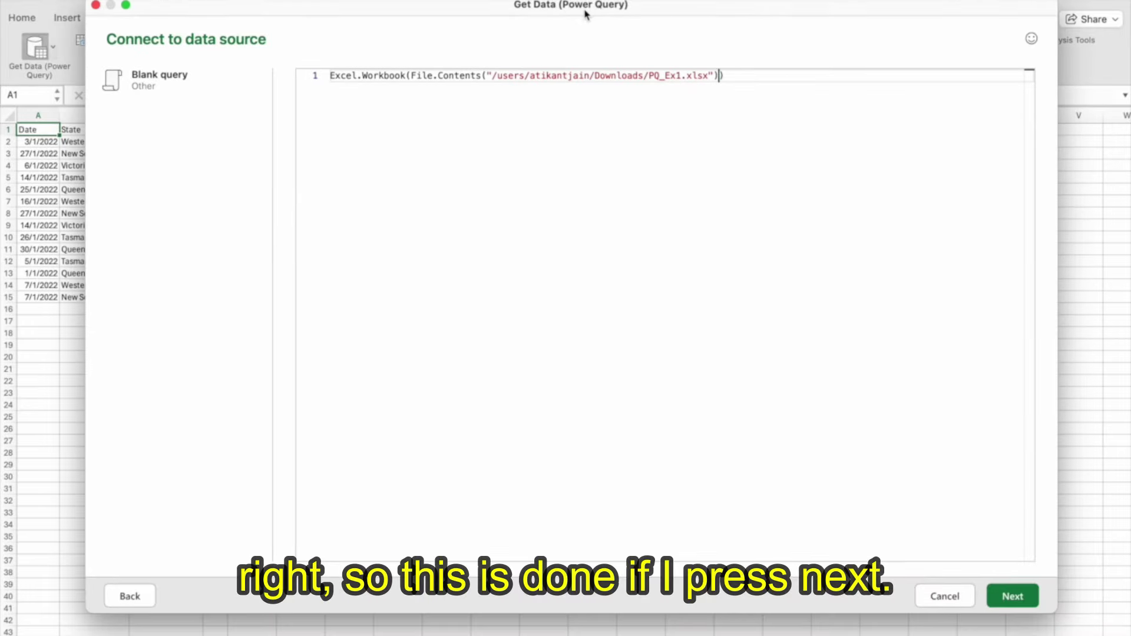
left_click(1012, 598)
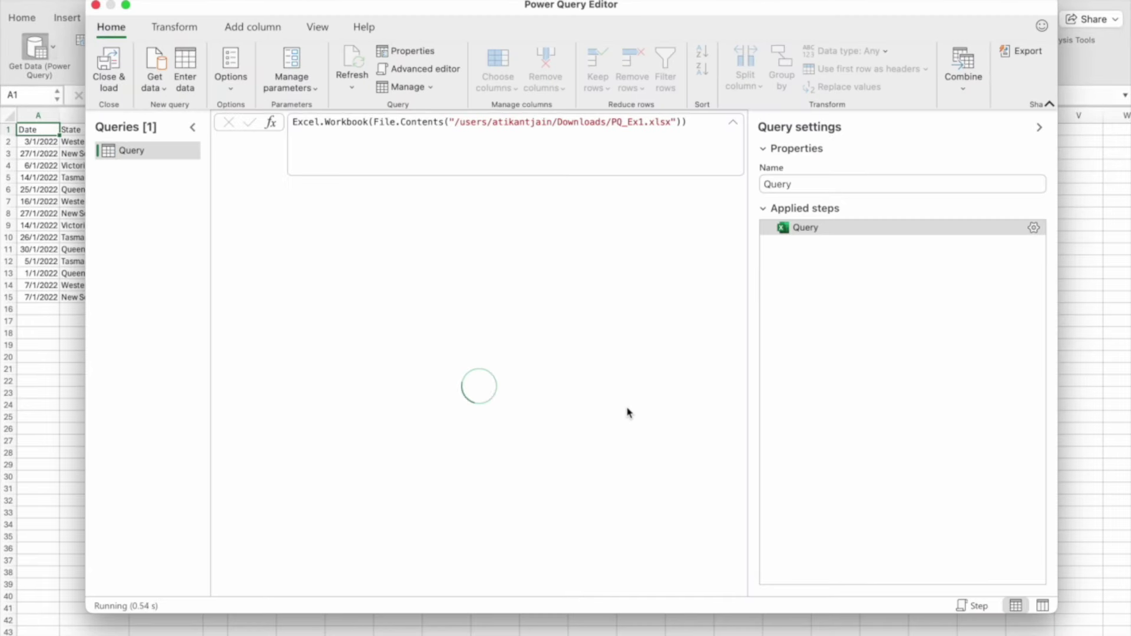
left_click(125, 5)
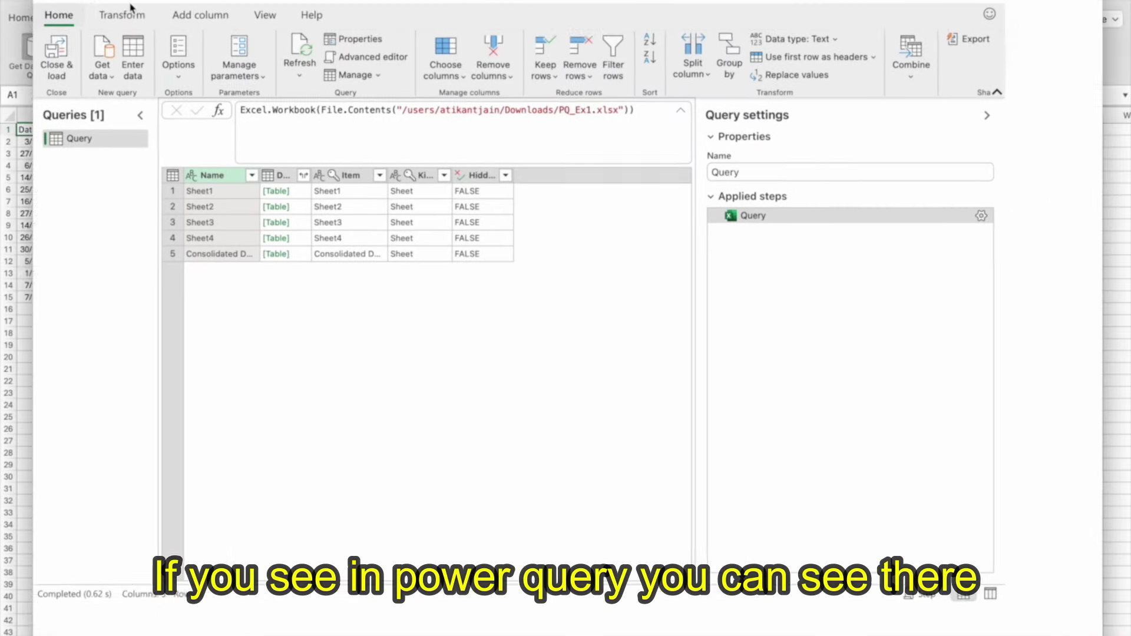
Examine the sheet entries in the Name column and the values of the Kind and Hidden columns.
left_click(190, 191)
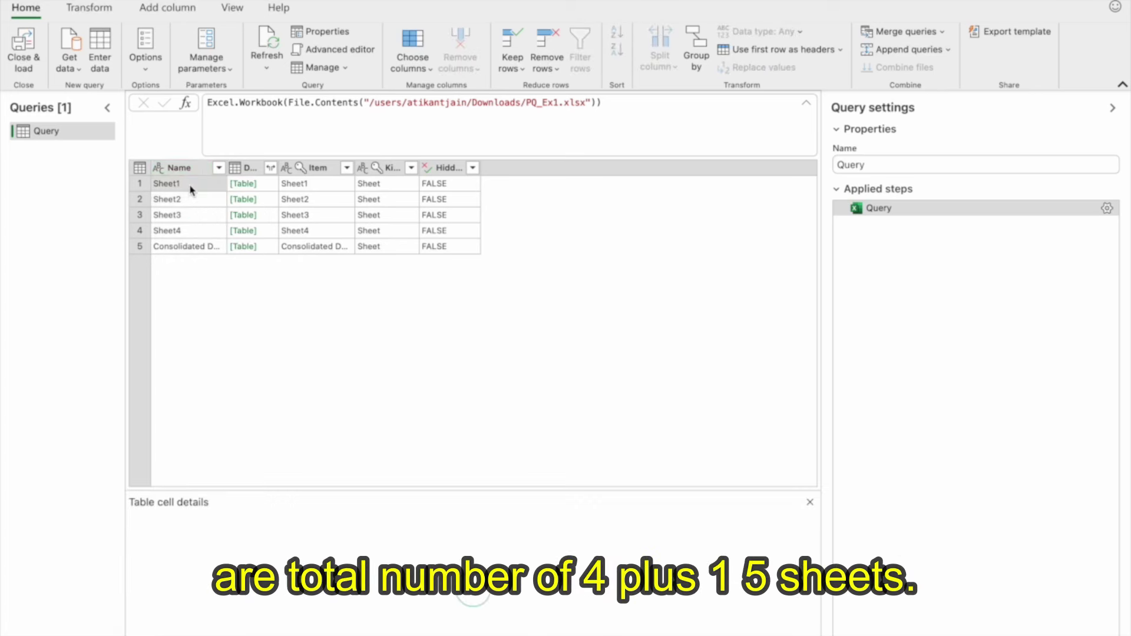
left_click(190, 231)
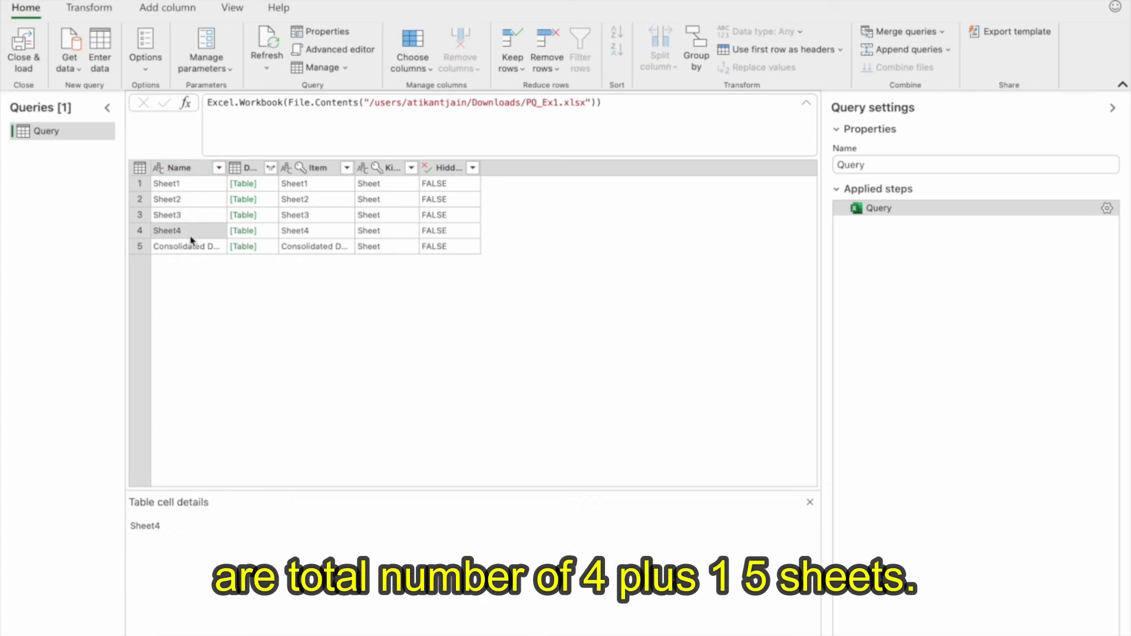
left_click(188, 246)
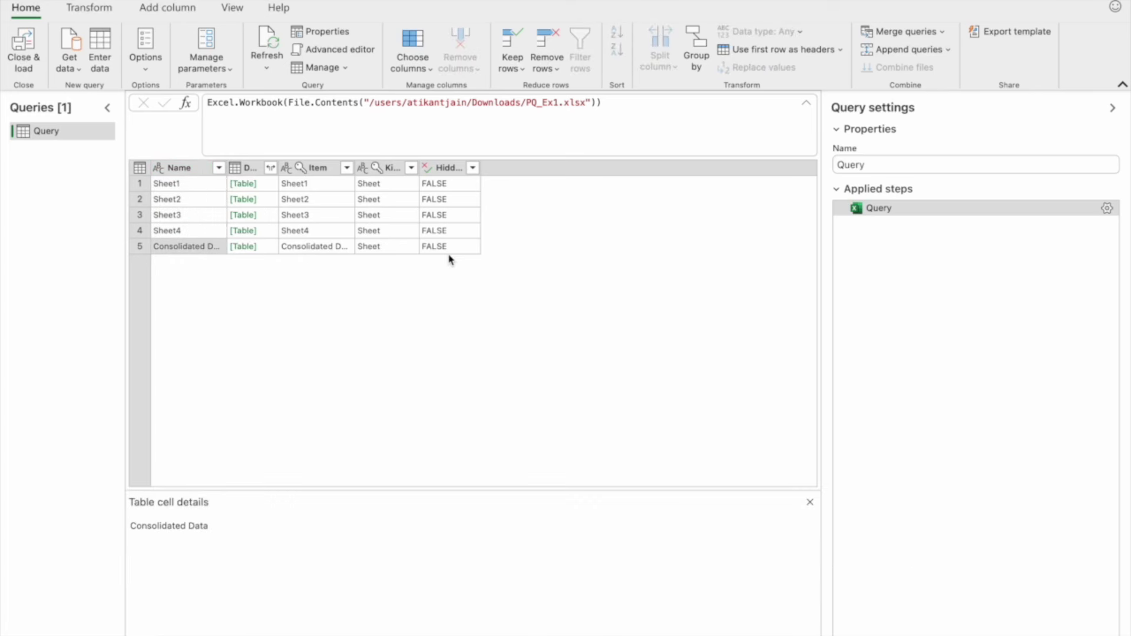
left_click(139, 168)
left_click(394, 170)
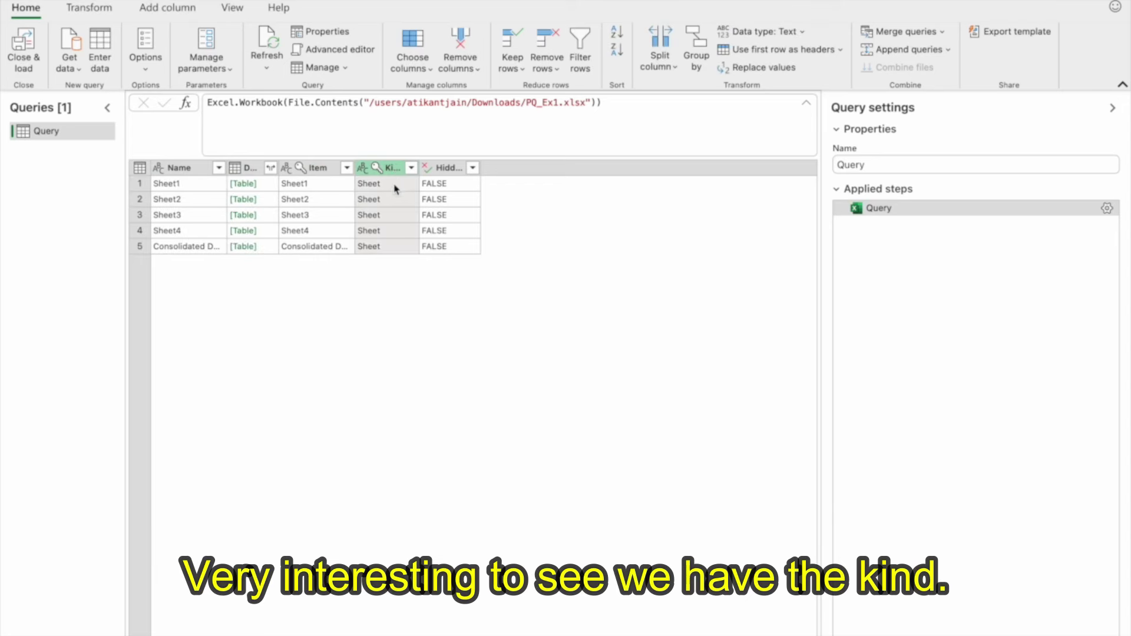
left_click(411, 168)
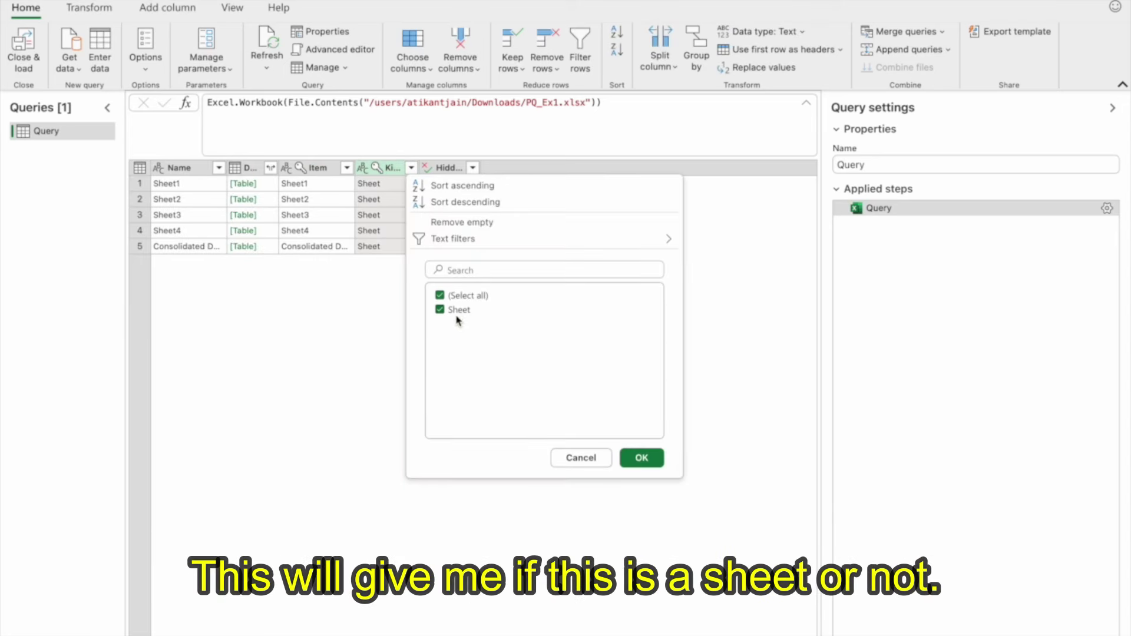
left_click(396, 246)
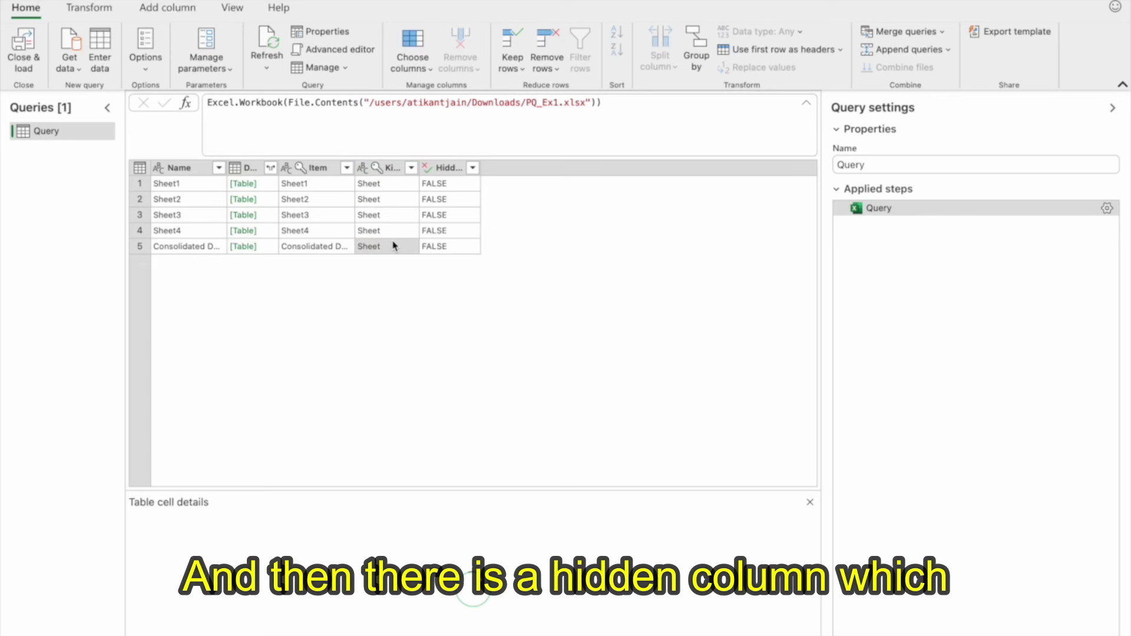
left_click(449, 170)
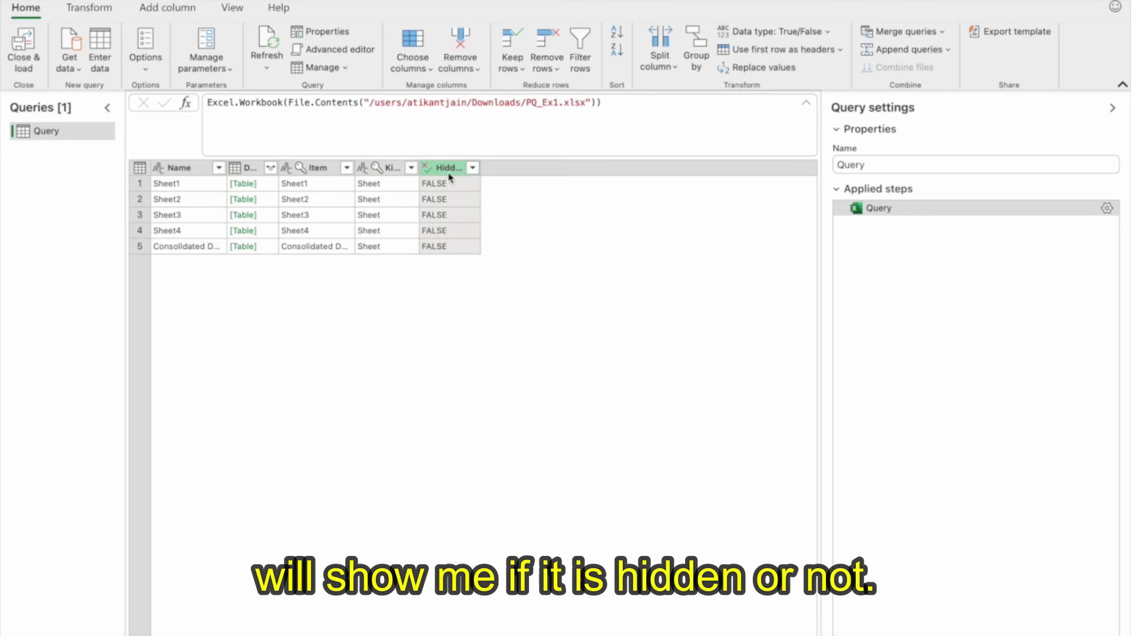
left_click(454, 200)
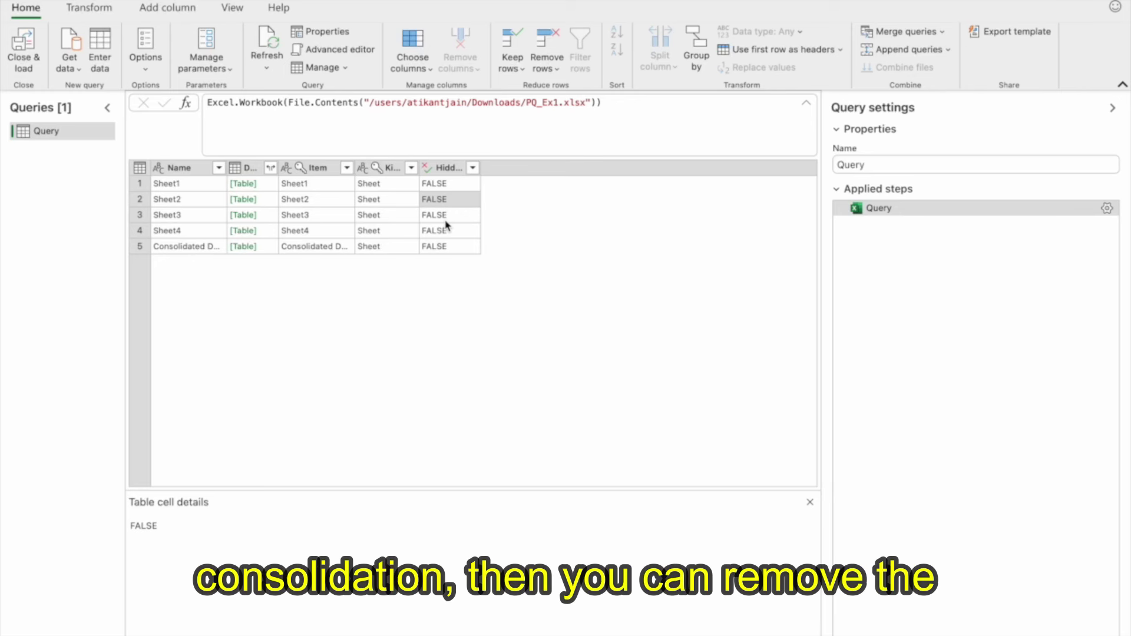
Filter the sheet list to keep only rows where Hidden equals FALSE.
left_click(472, 169)
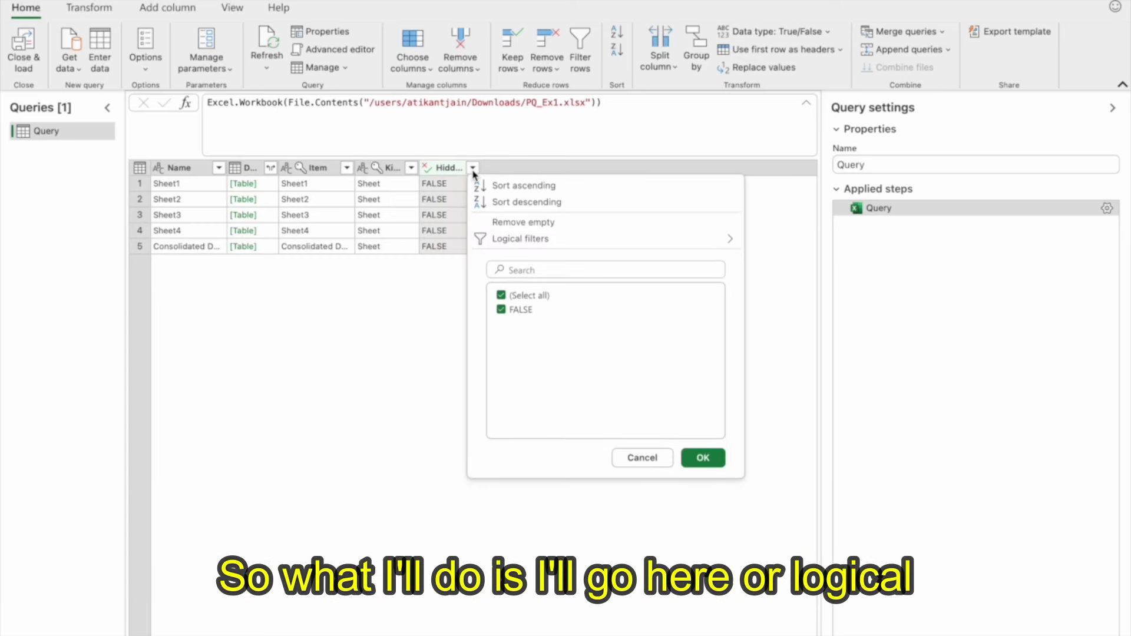
mouse_move(522, 243)
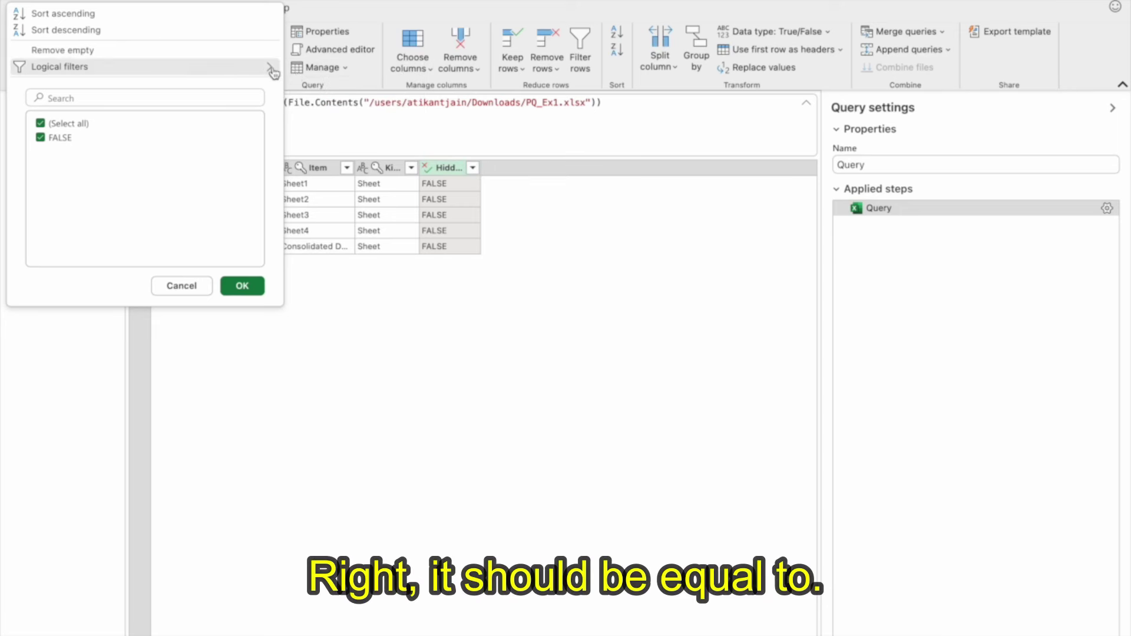
left_click(310, 71)
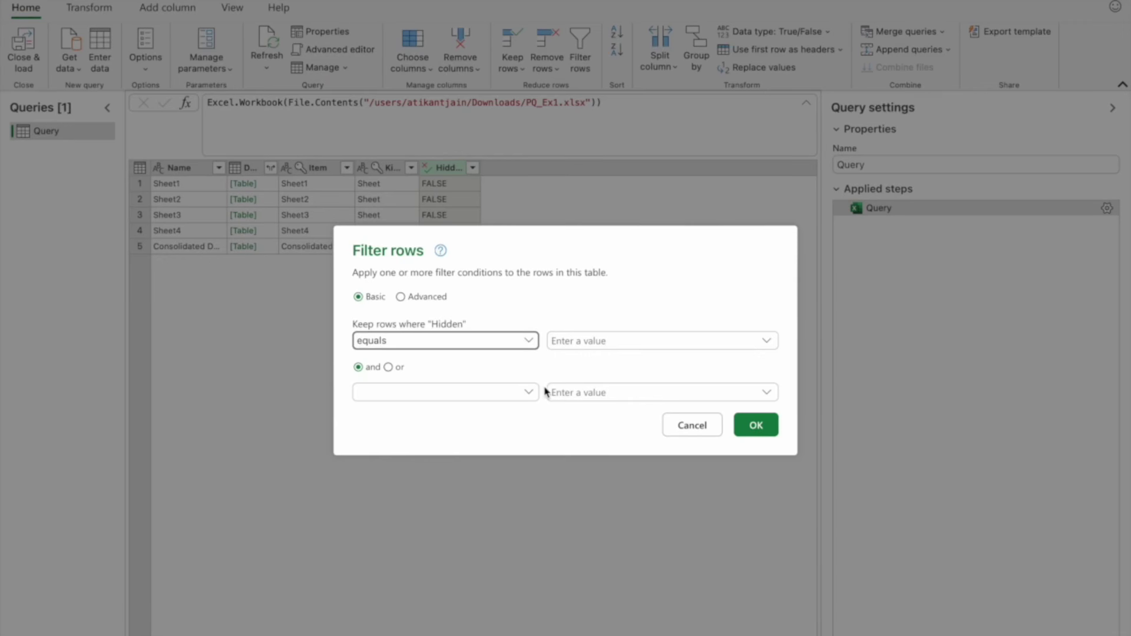
left_click(591, 343)
type("FALSE")
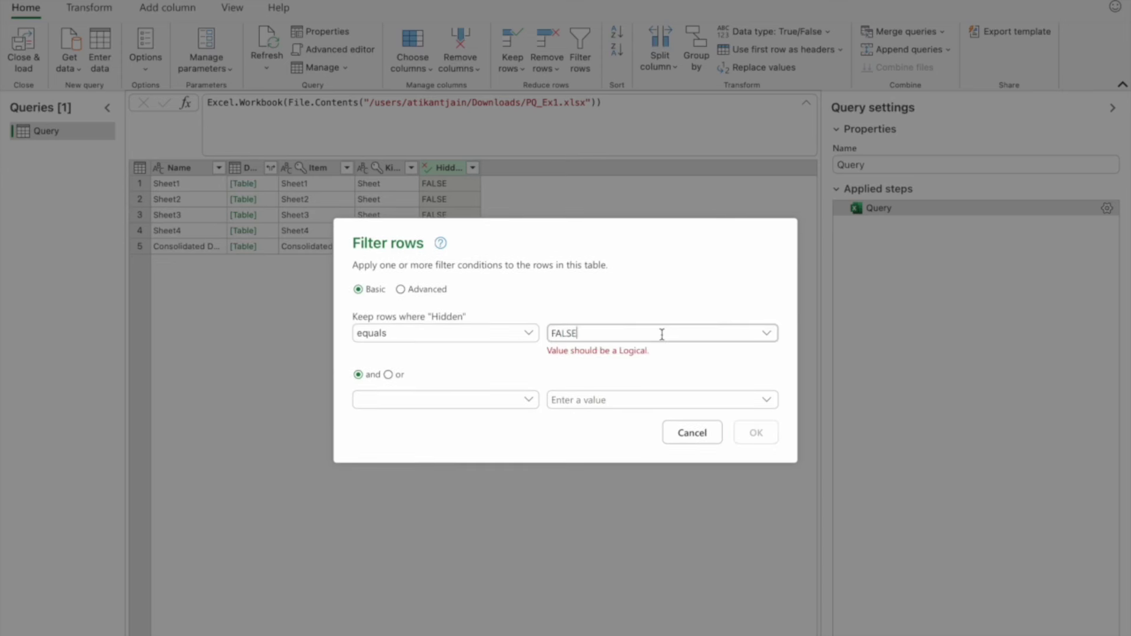
left_click(710, 373)
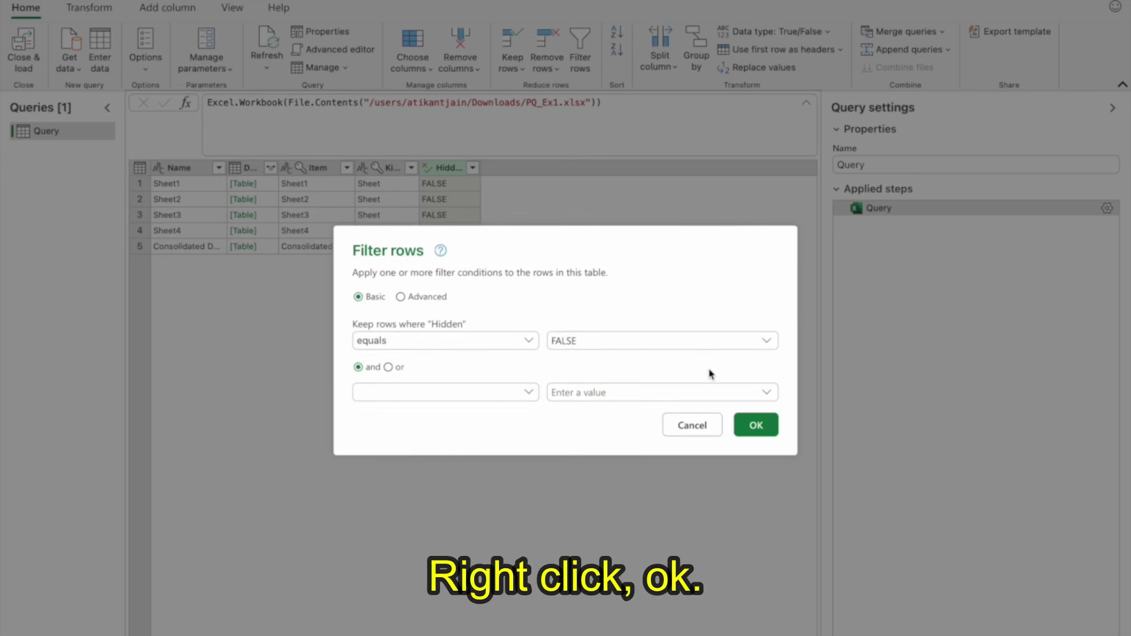
left_click(756, 424)
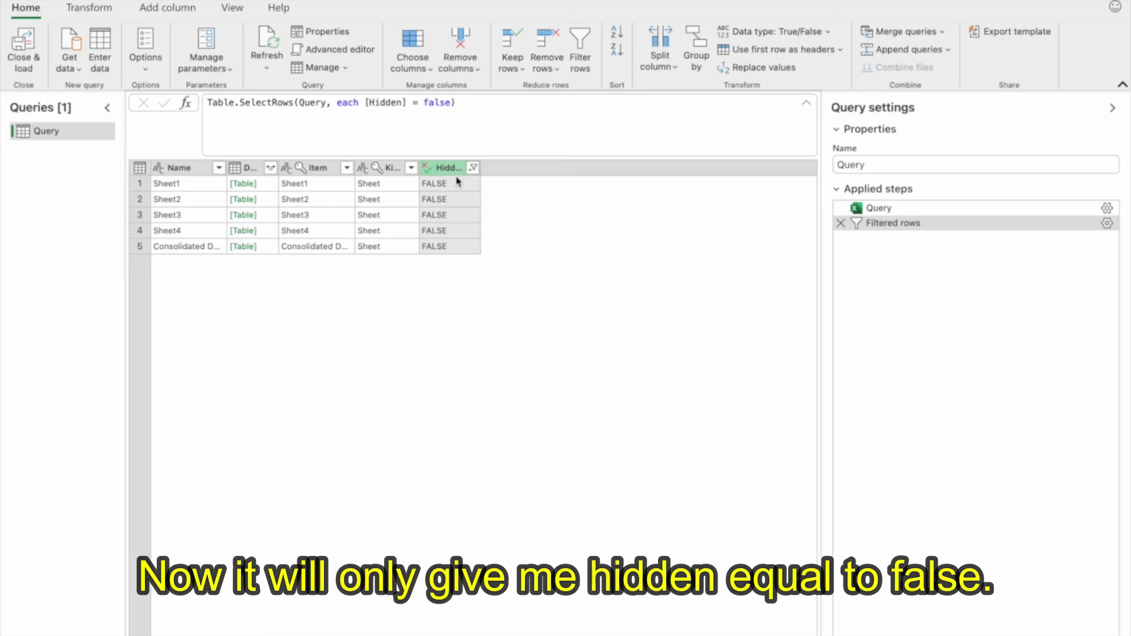
Filter the sheet list to keep only rows where Kind equals Sheet.
left_click(412, 169)
mouse_move(488, 241)
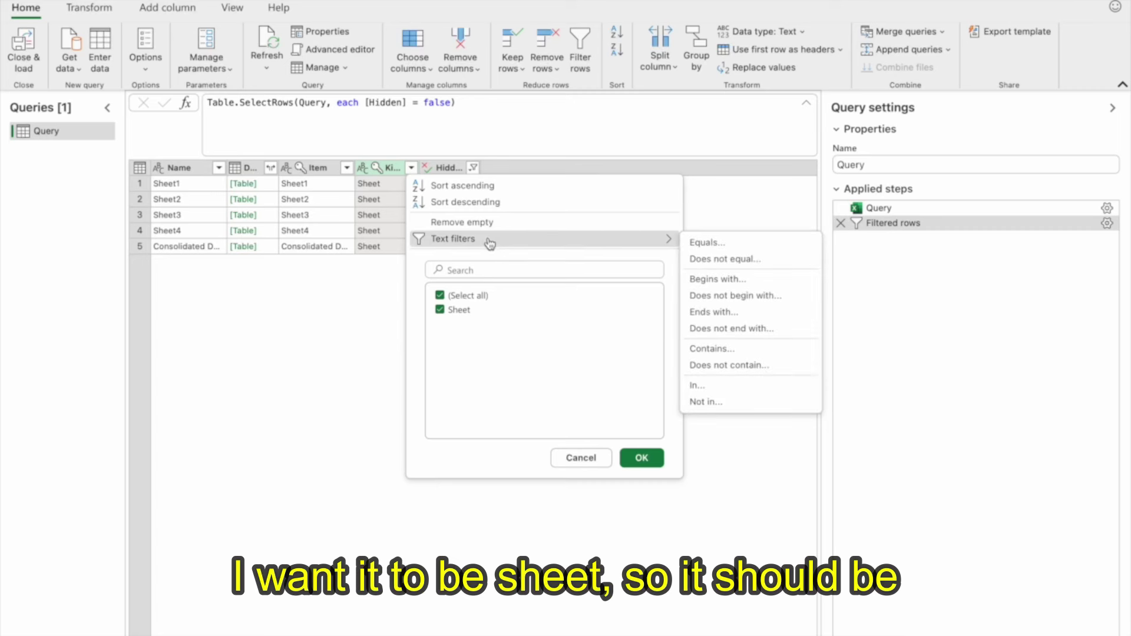
left_click(698, 243)
left_click(593, 339)
type("Sheet")
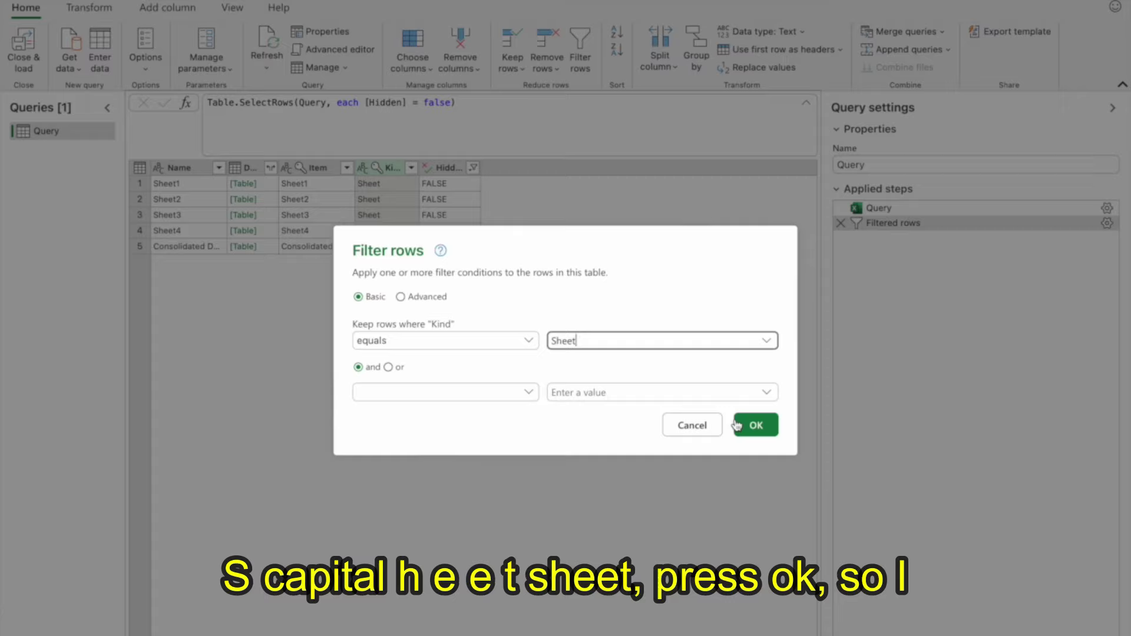
left_click(739, 425)
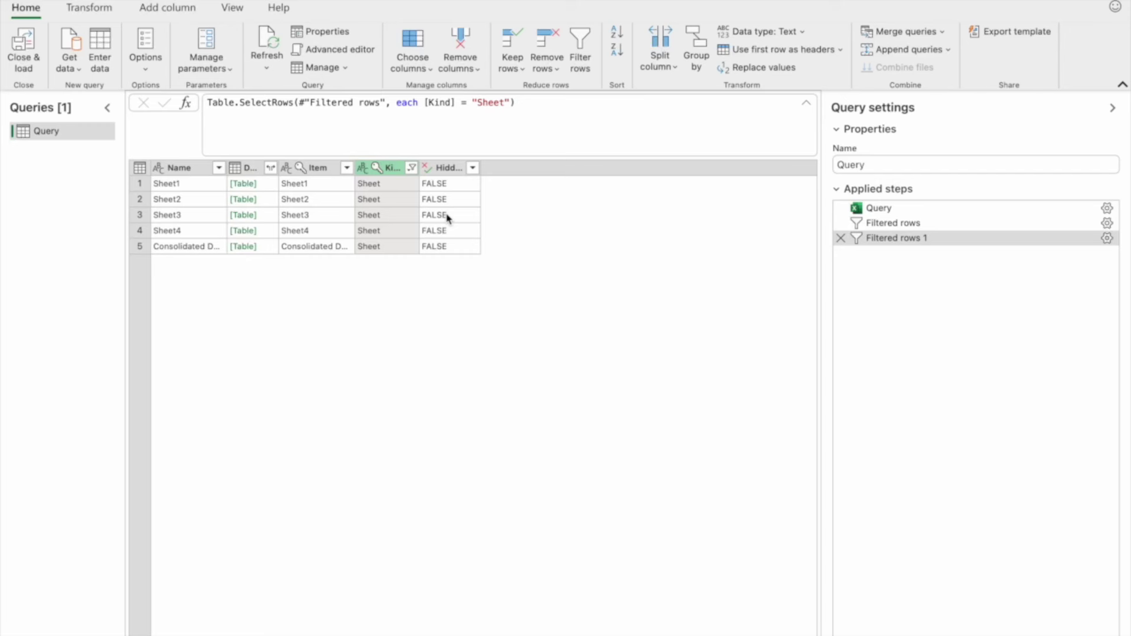
Preview the nested tables of all listed sheets in an enlarged details area and check the header row of Sheet1.
left_click(275, 188)
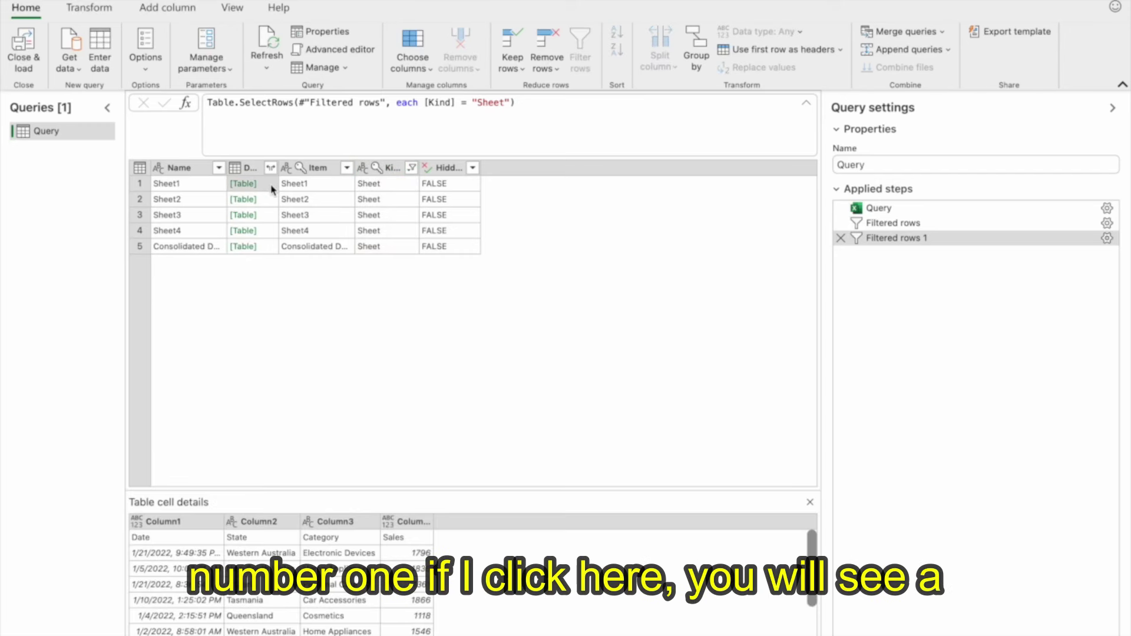
left_click_drag(232, 493, 235, 311)
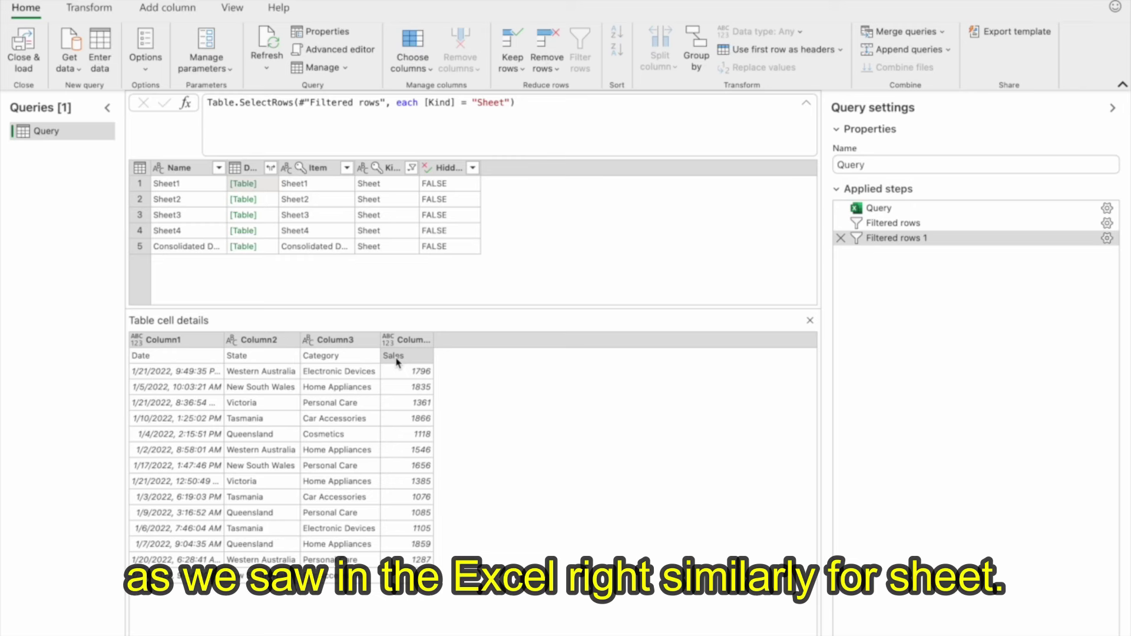
left_click(273, 200)
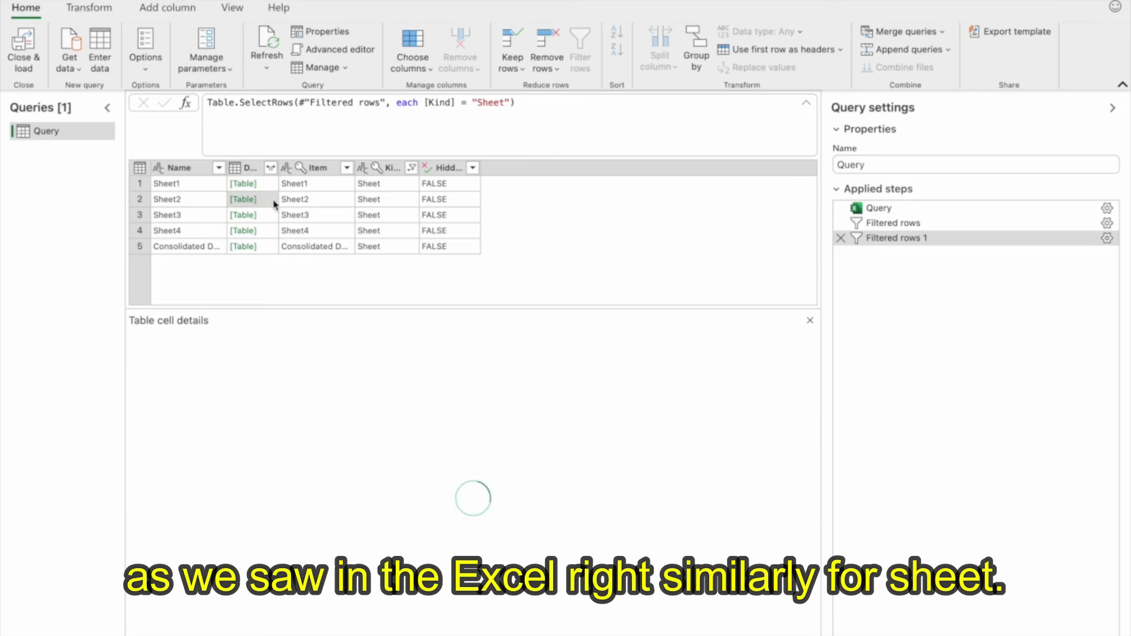
left_click(273, 215)
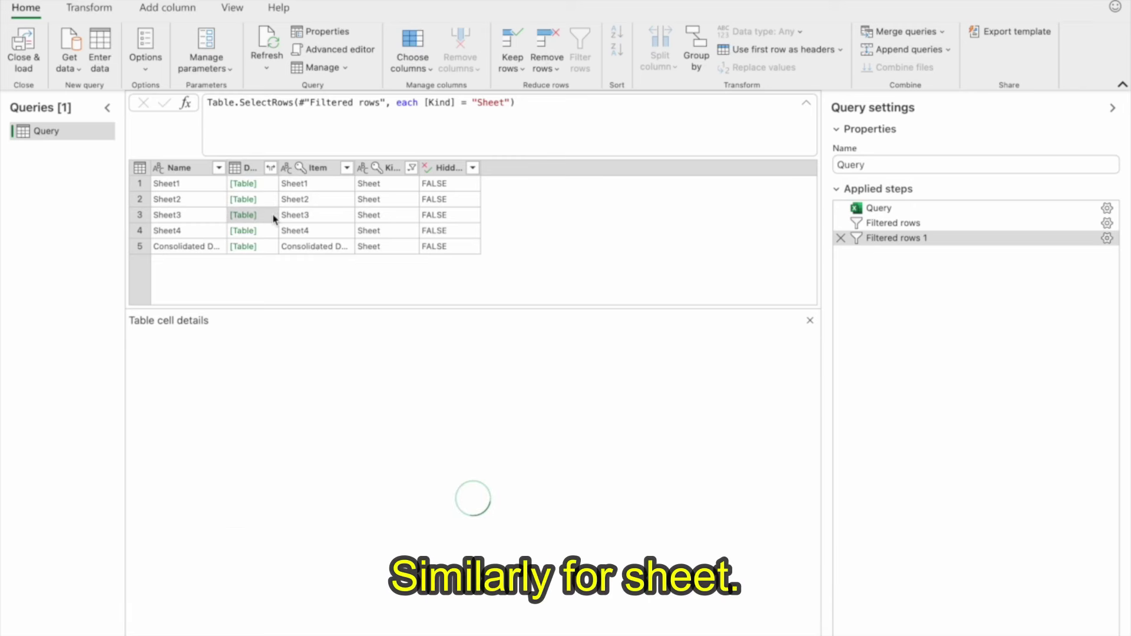
left_click(272, 231)
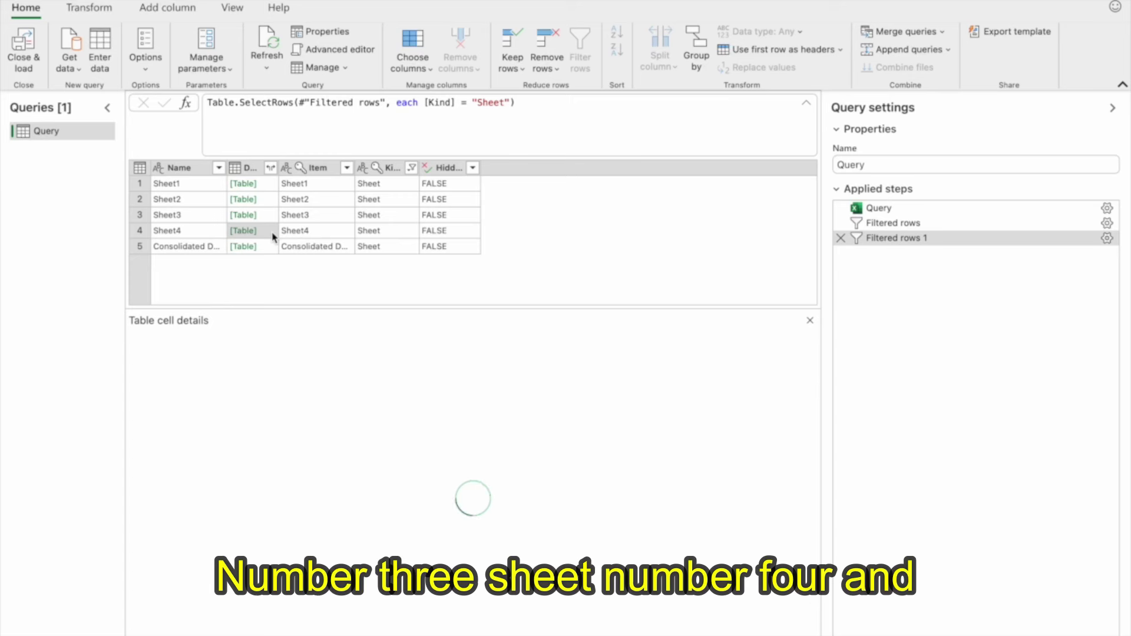
left_click(270, 248)
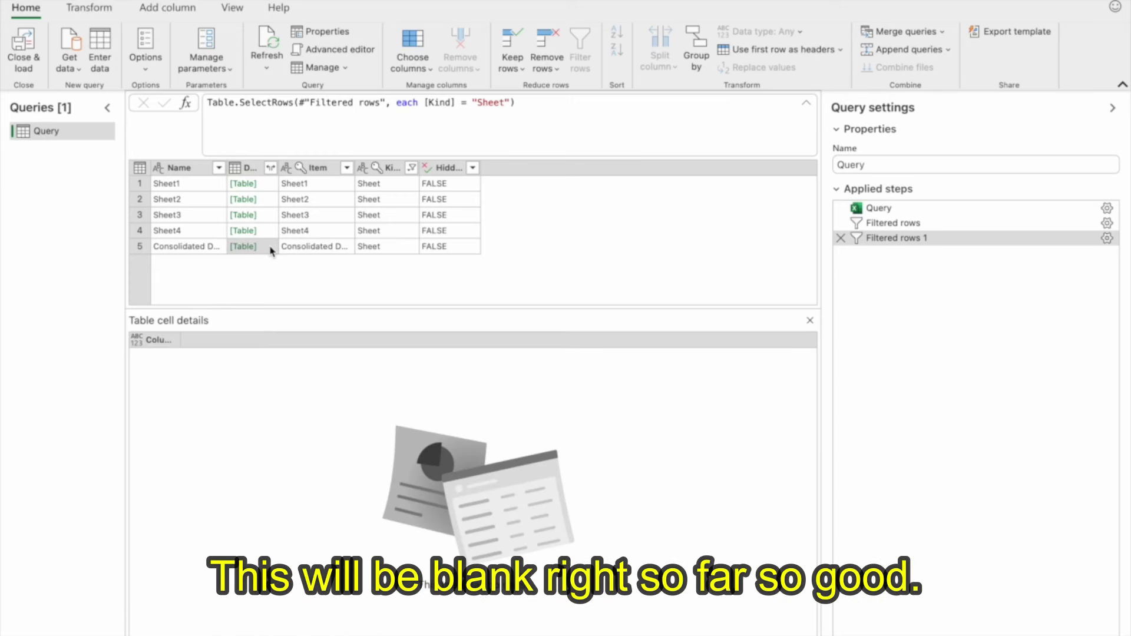
left_click(275, 184)
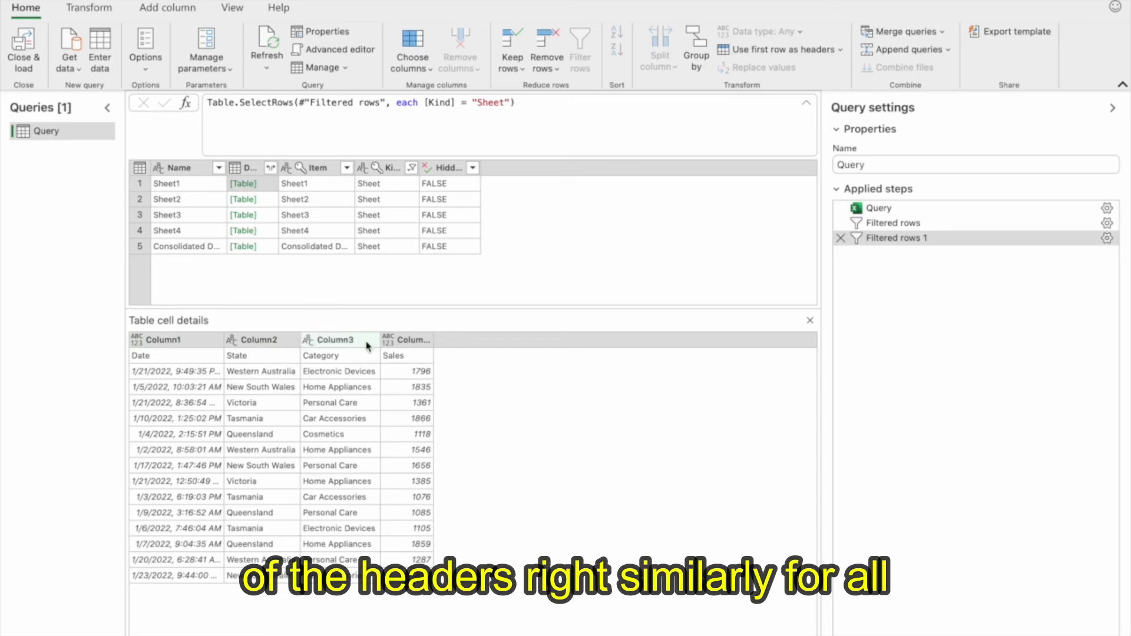
Preview the nested data tables of Sheet2, Sheet3, Sheet4 and Sheet1 to check their header rows.
left_click(270, 206)
left_click(270, 214)
left_click(273, 230)
left_click(271, 188)
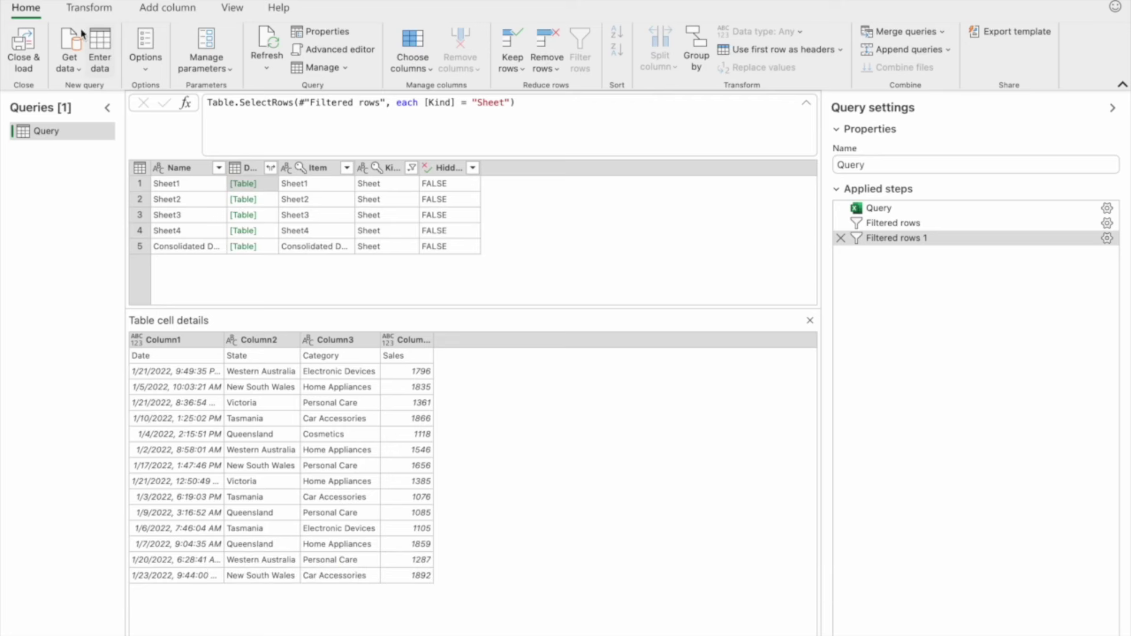
Add a custom column named Custom with the formula Table.PromoteHeaders([Data]).
left_click(168, 8)
left_click(24, 42)
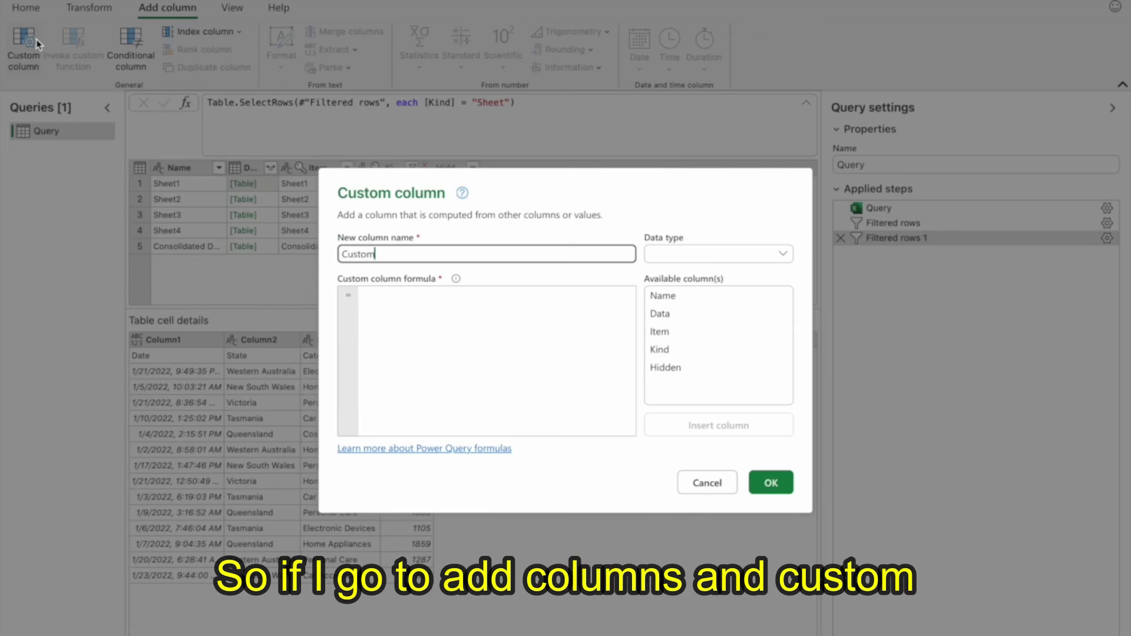
left_click(424, 327)
left_click_drag(424, 185, 621, 192)
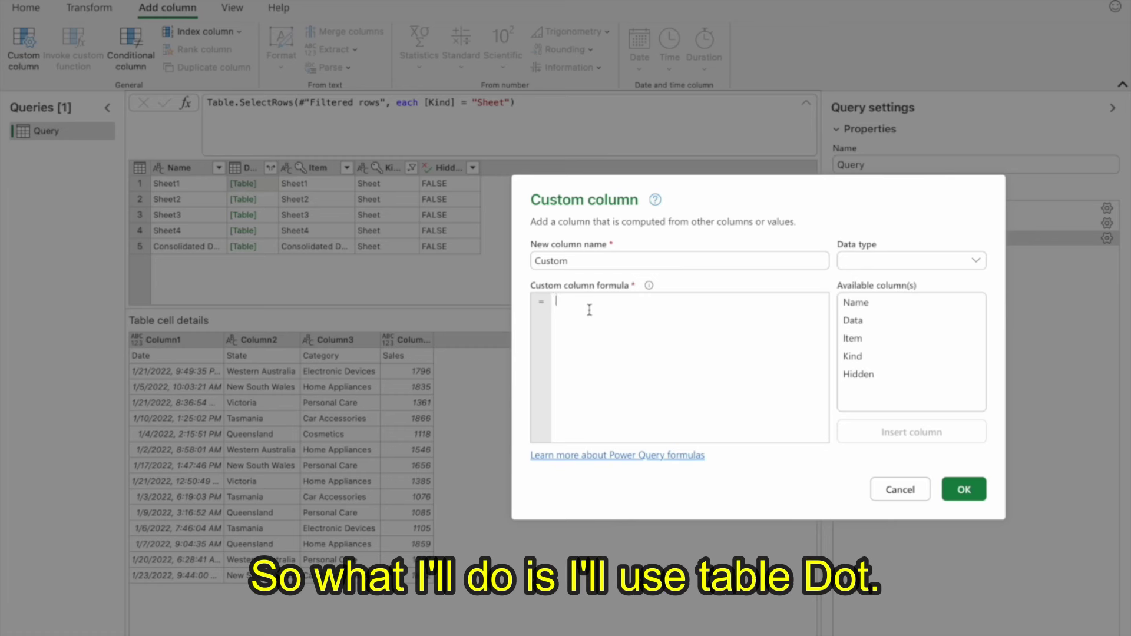
type("Tab")
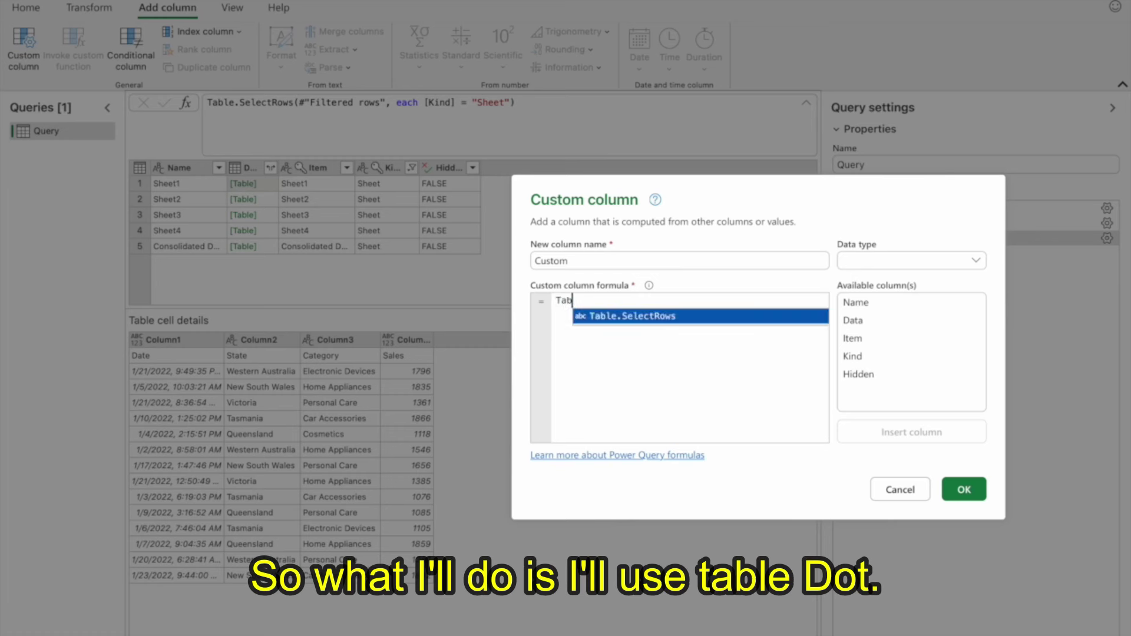
type("le.Promot")
type("eHeaders([Data")
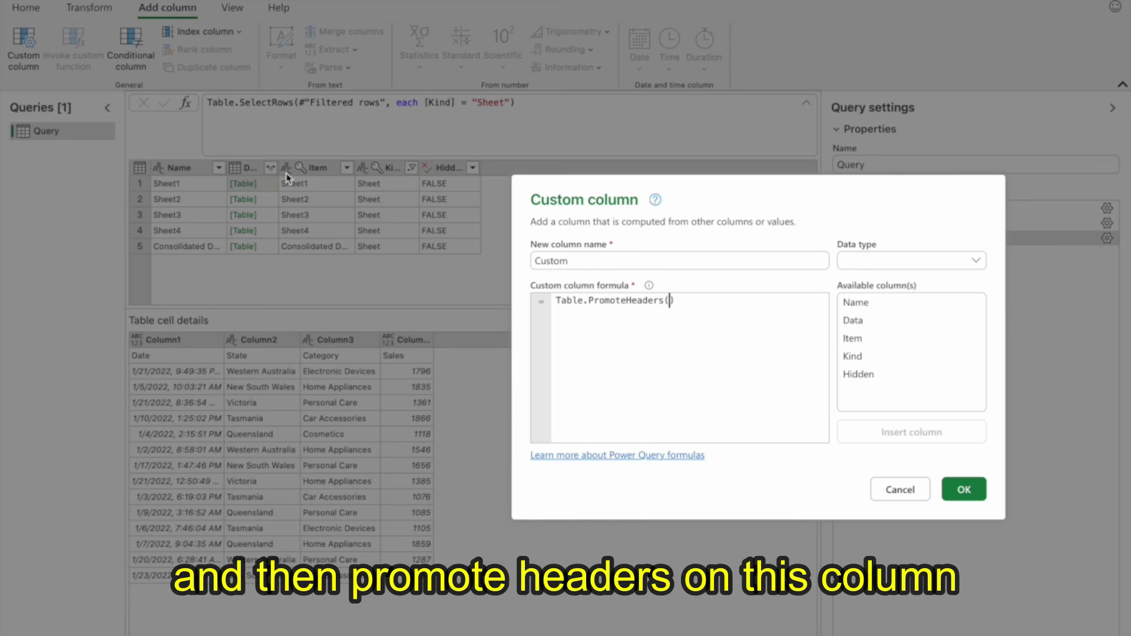
double_click(871, 321)
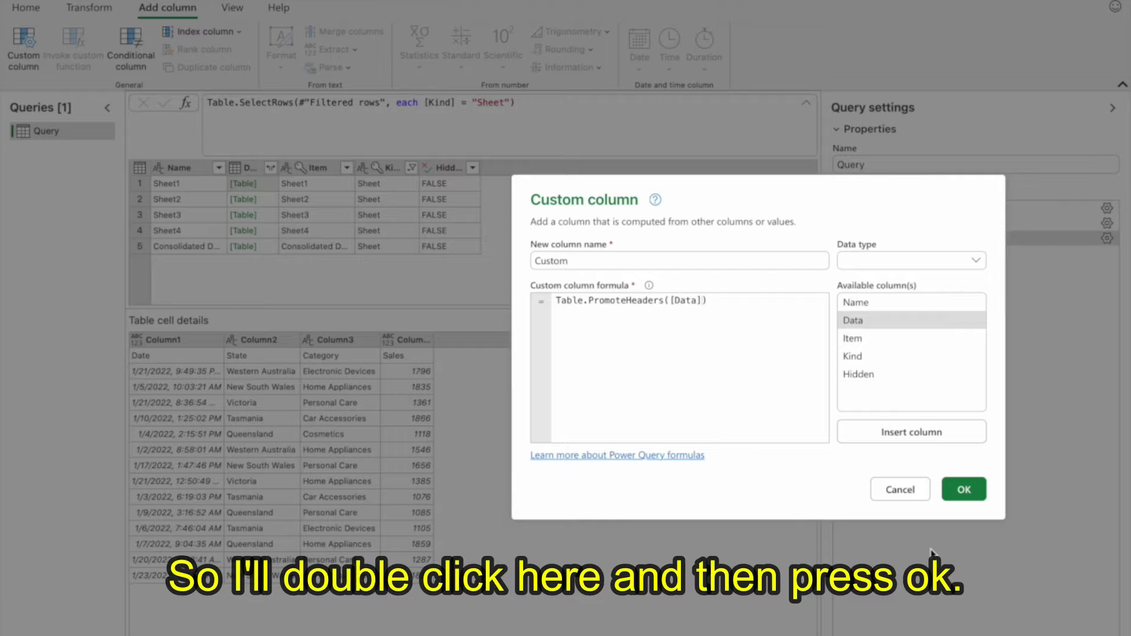
left_click(962, 489)
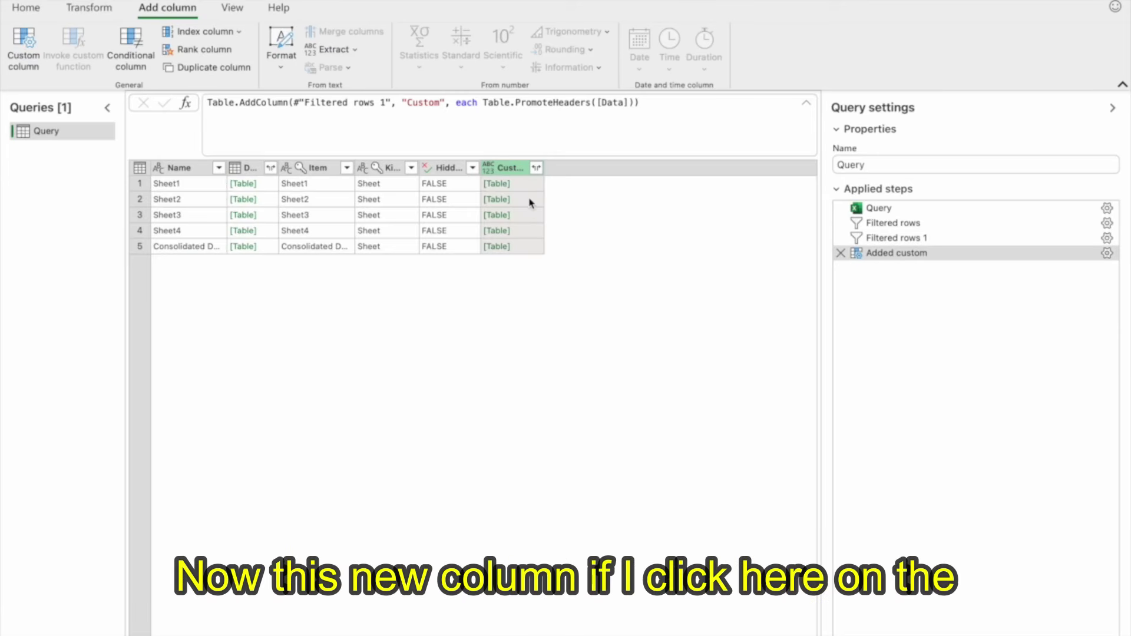
Preview the nested tables in the Custom column for Sheet1 through Sheet4 to check their headers.
left_click(523, 186)
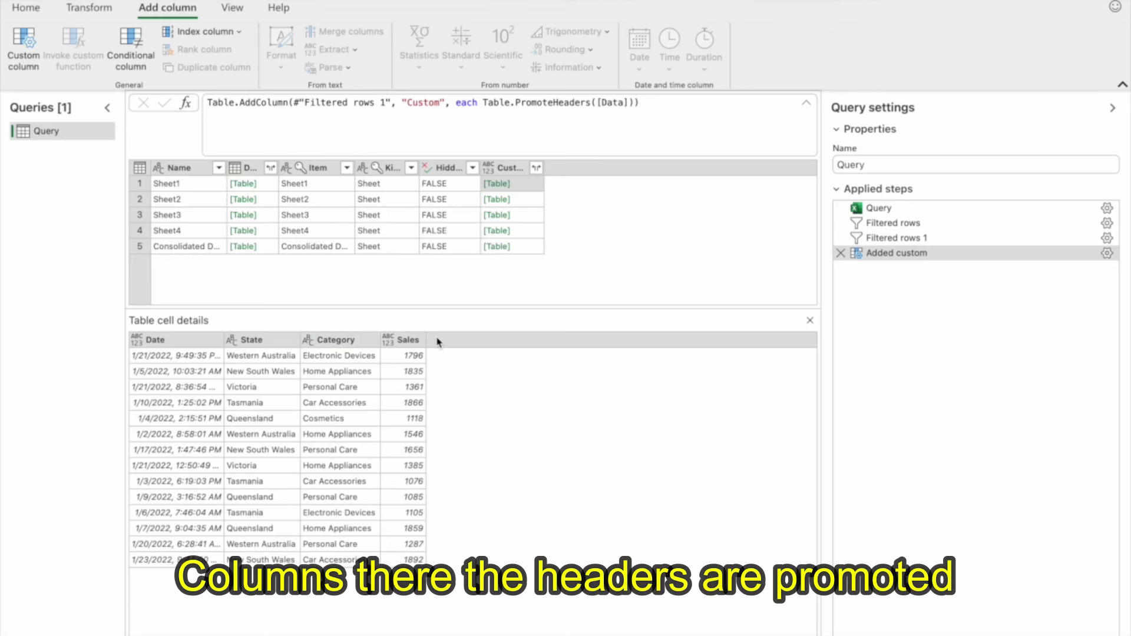
left_click(532, 199)
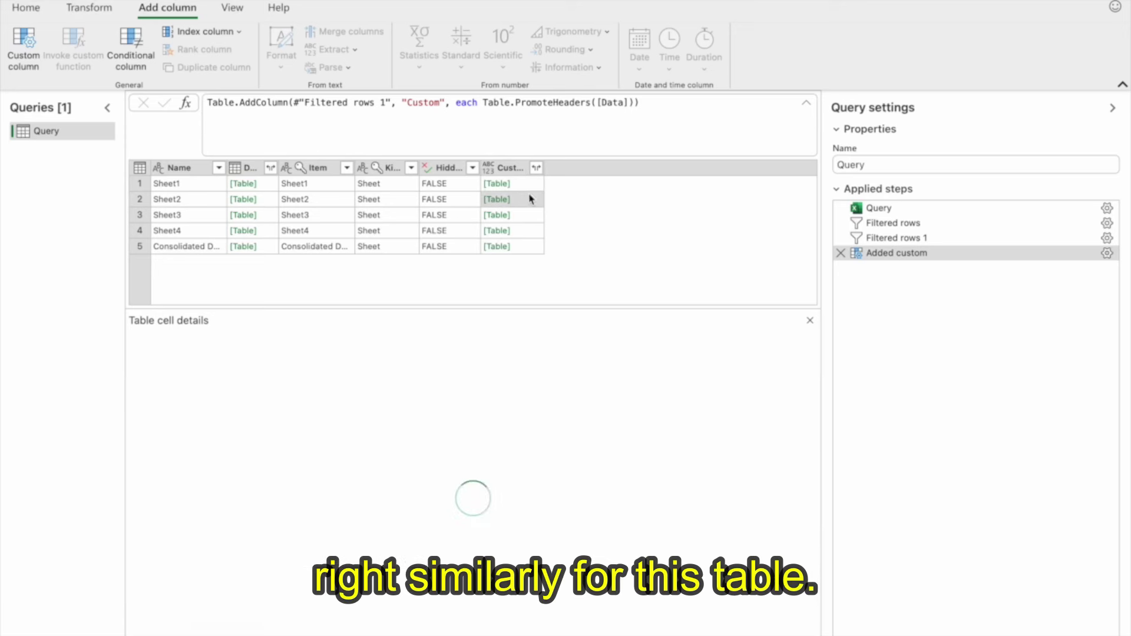
left_click(533, 216)
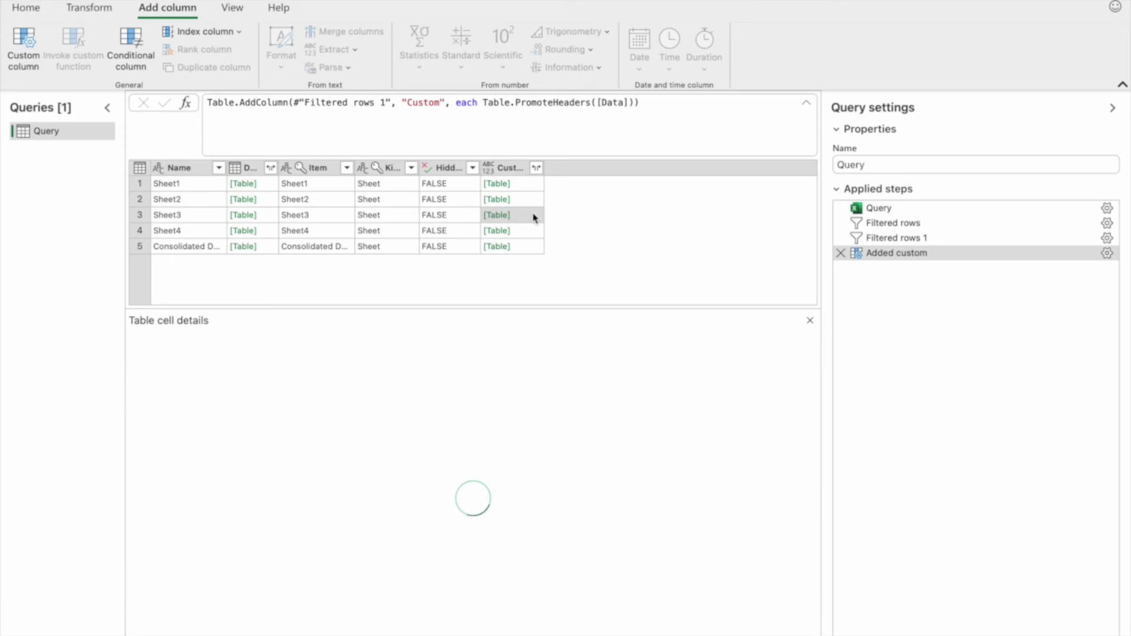
left_click(533, 235)
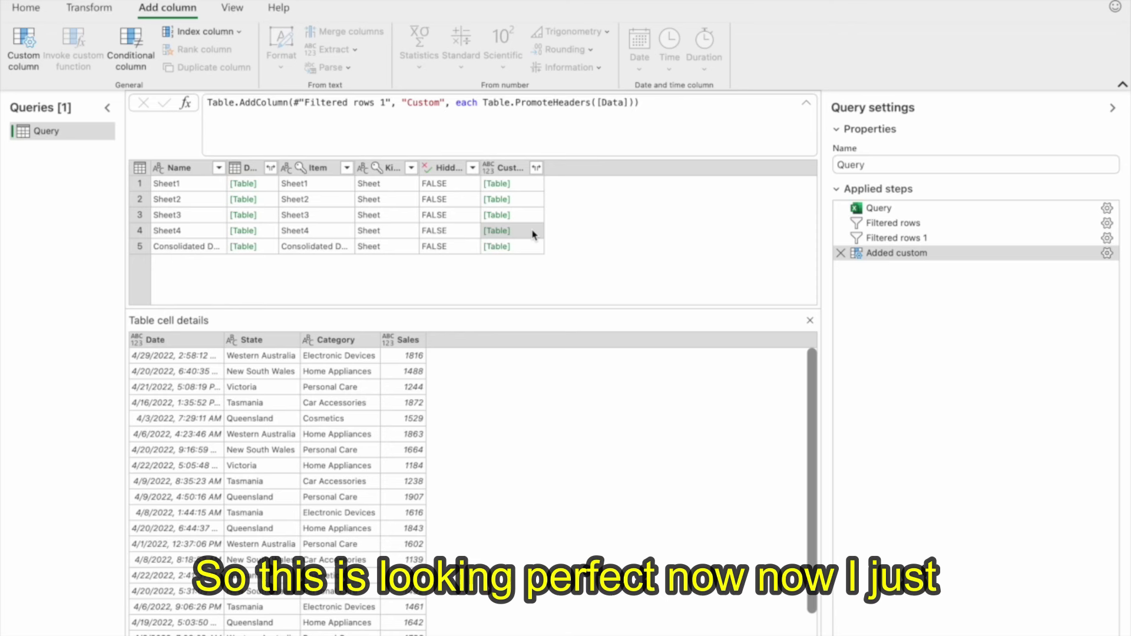
Remove all columns except Custom and Item from the query.
left_click(505, 167)
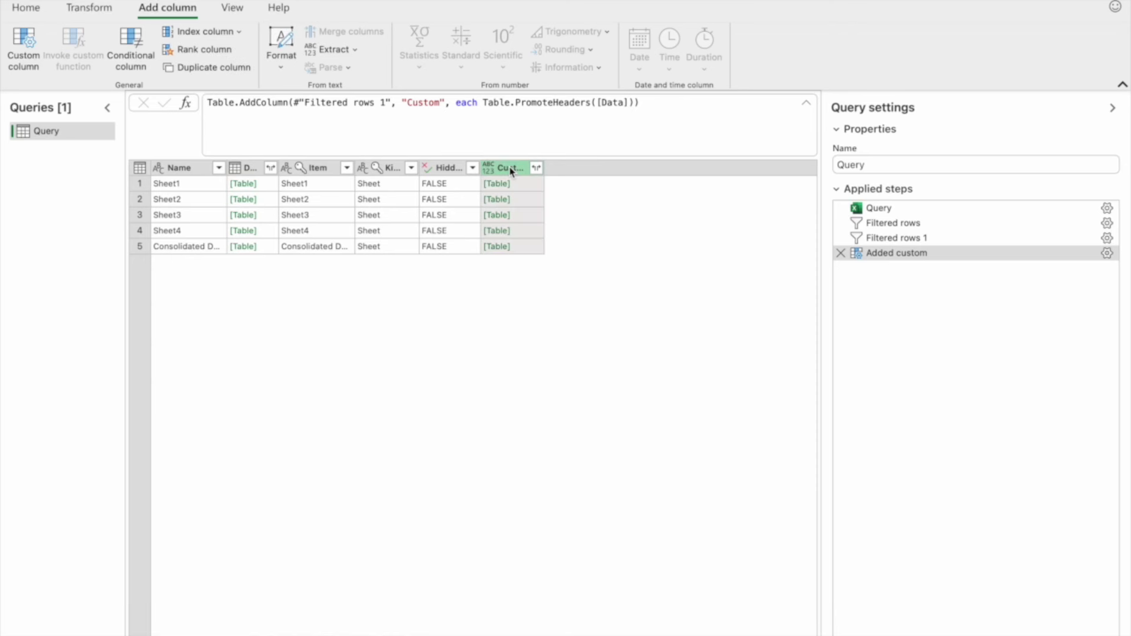
left_click(317, 170)
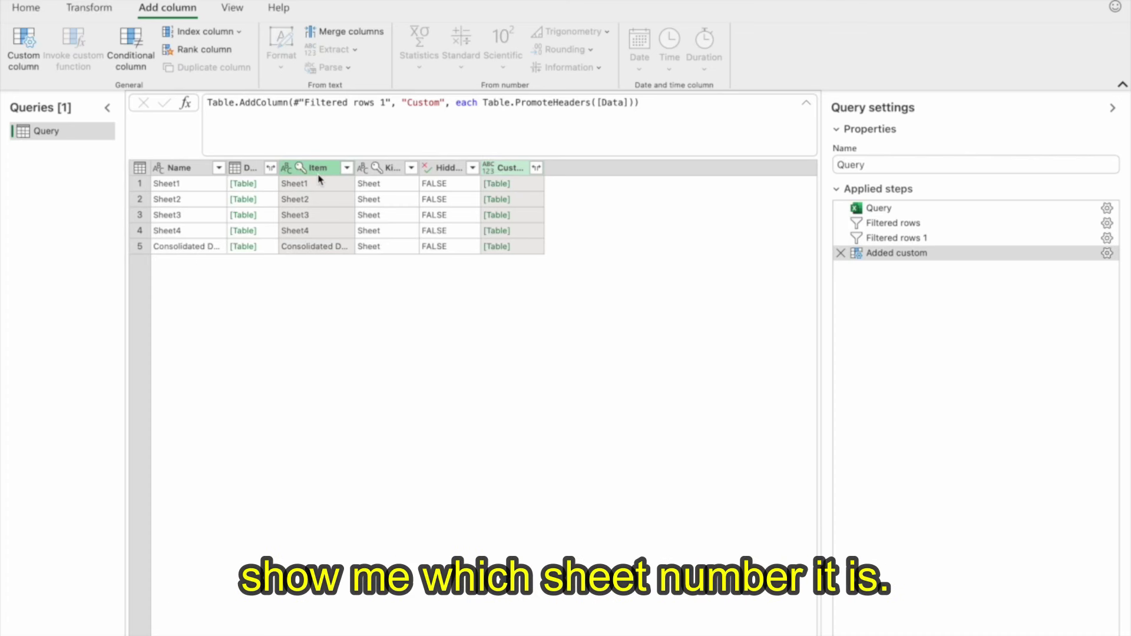
right_click(320, 179)
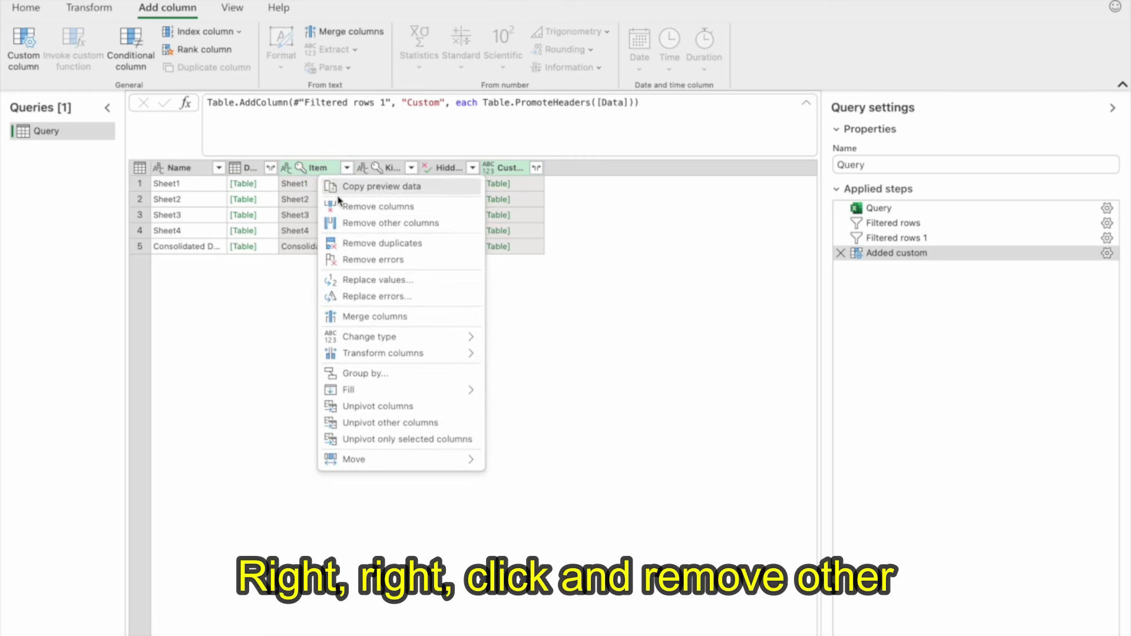
left_click(359, 229)
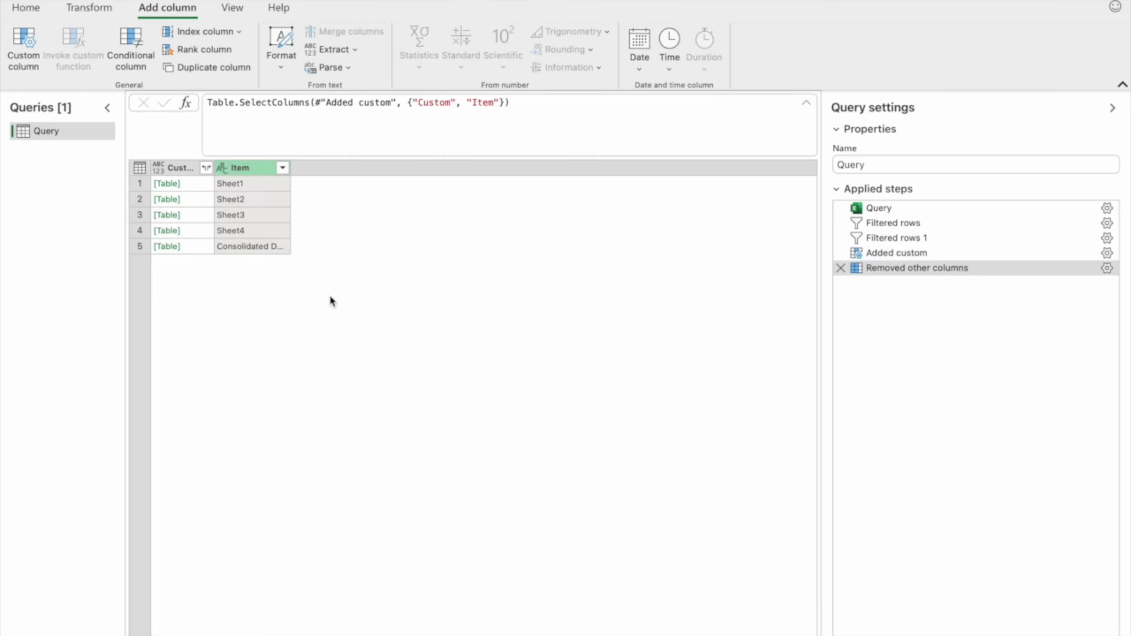
Filter Consolidated Data out of the Item column and expand the Custom column into Date, State, Category and Sales without a name prefix.
left_click(252, 246)
left_click(283, 168)
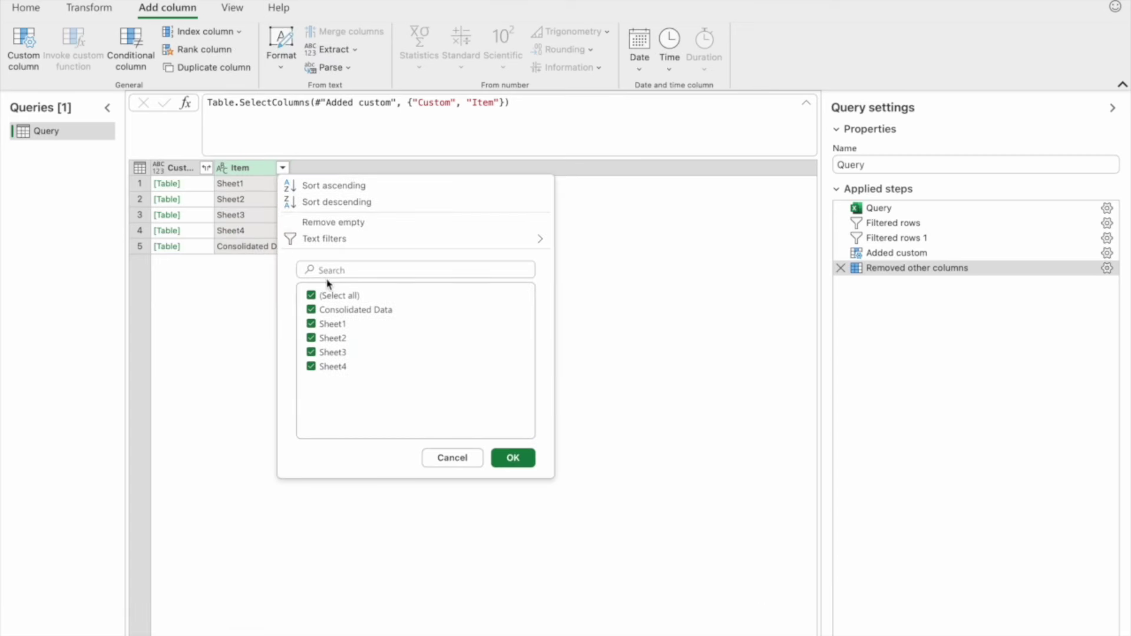
left_click(311, 309)
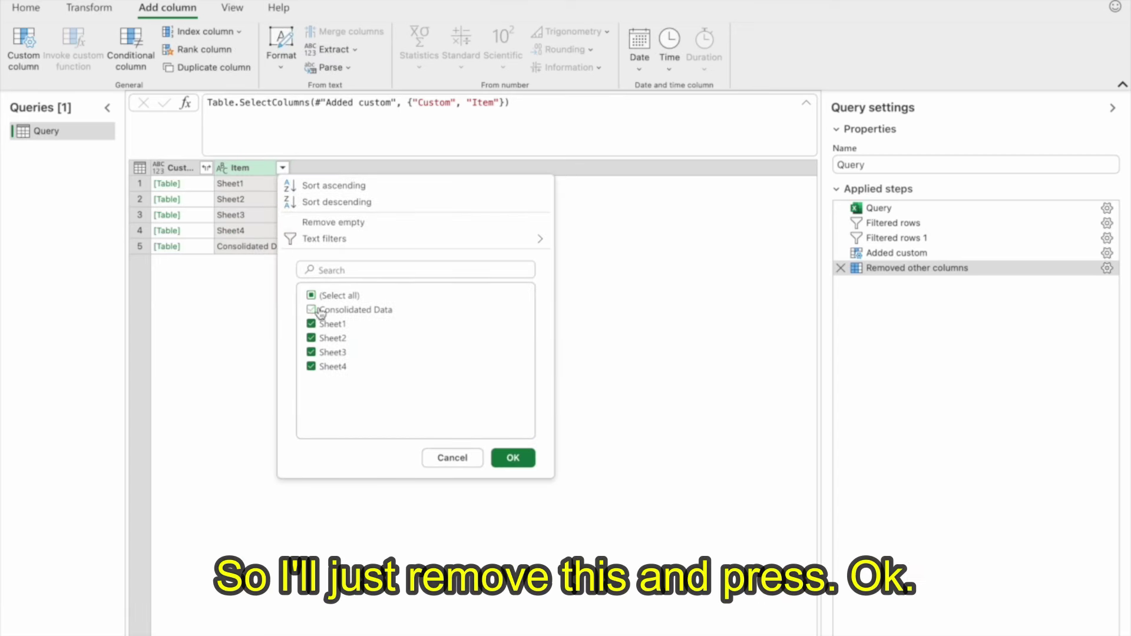
left_click(512, 458)
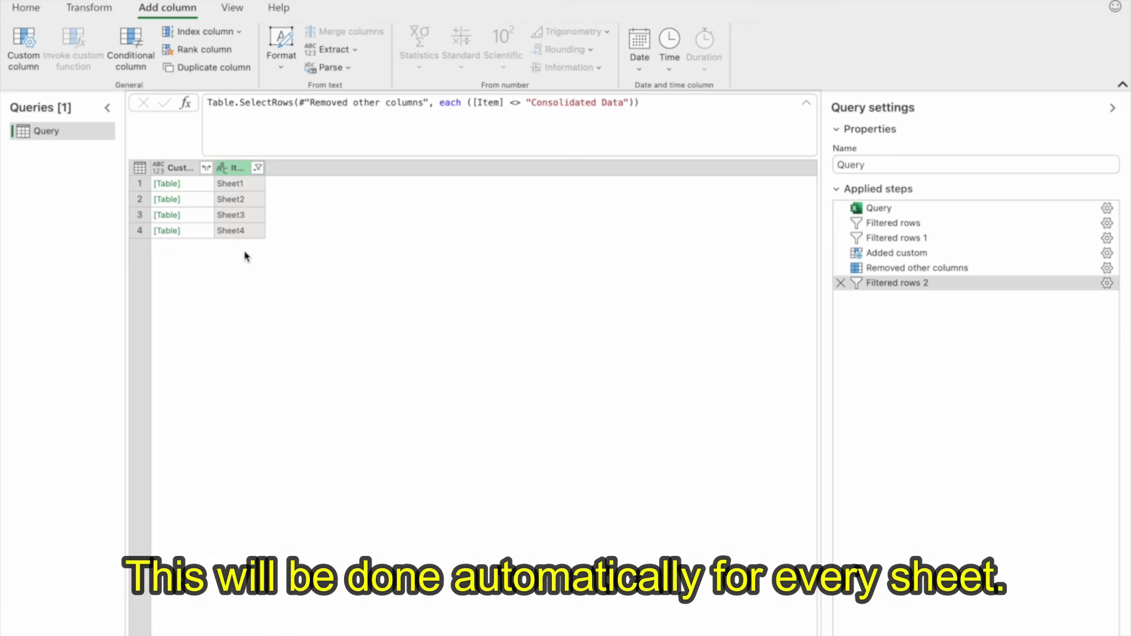
left_click(205, 168)
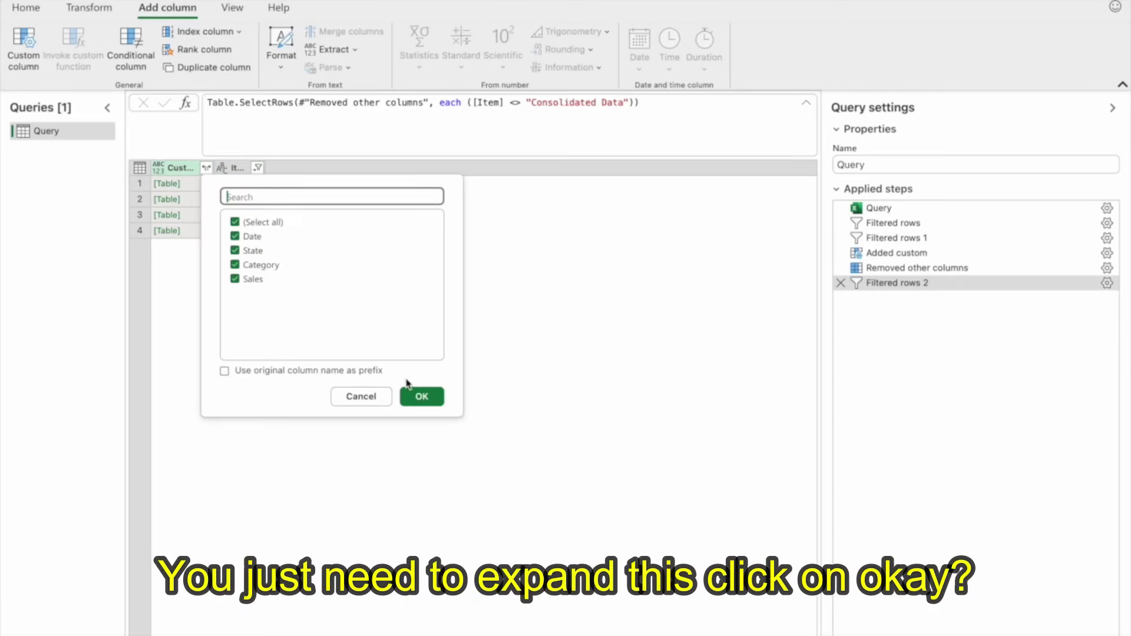
left_click(421, 396)
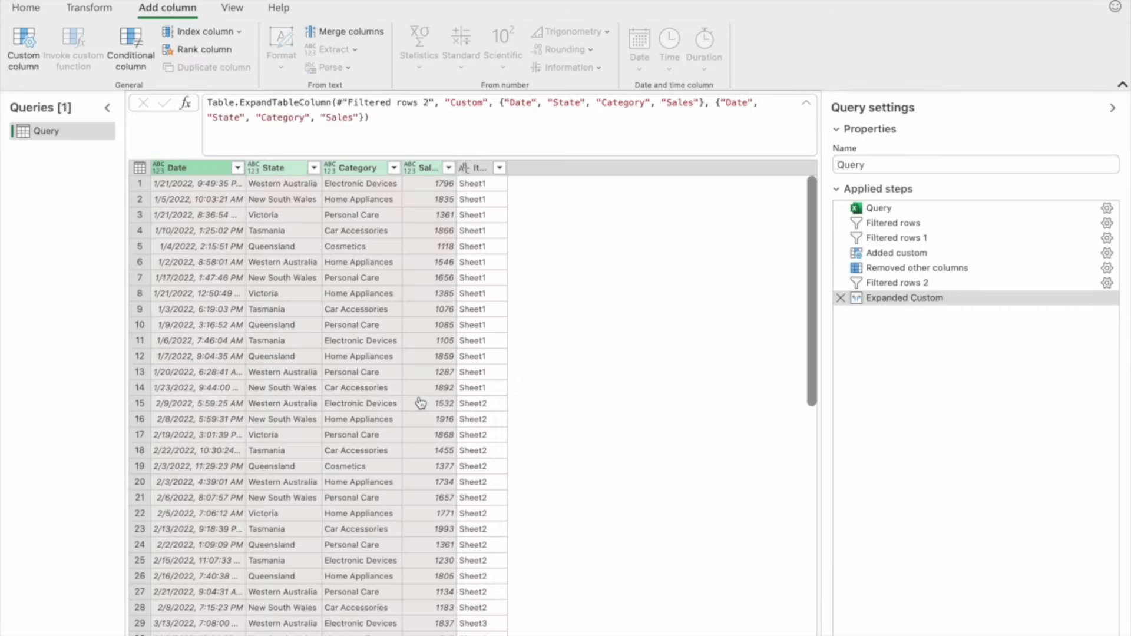
Examine the filter values of the expanded Date and Item columns and review the Date, State, Category and Sales columns.
left_click(238, 168)
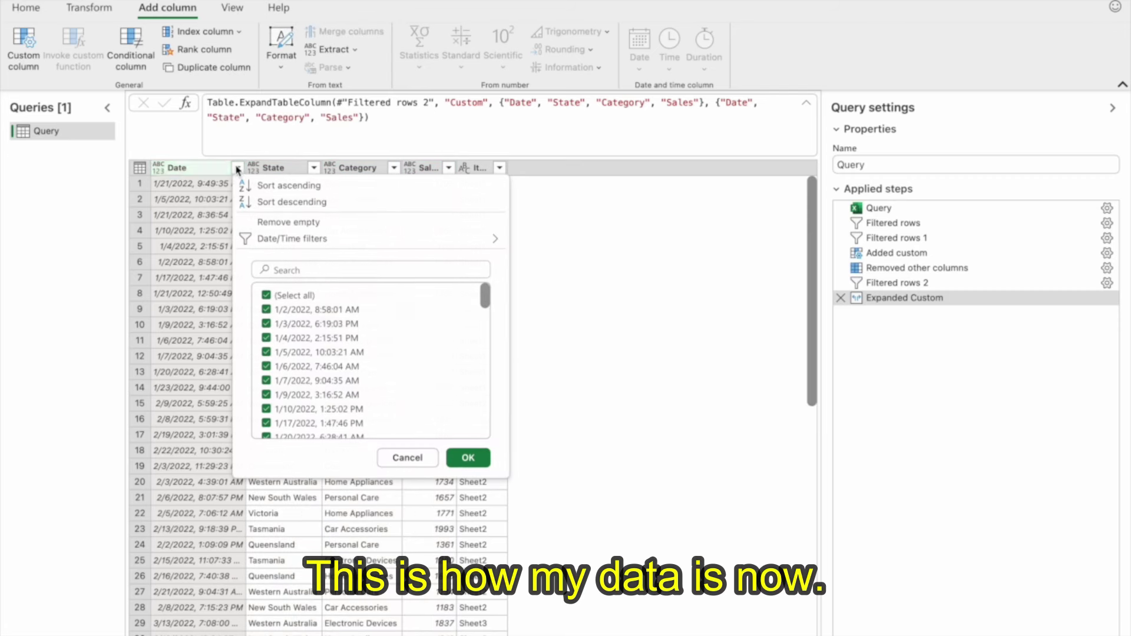
left_click(199, 277)
left_click(493, 168)
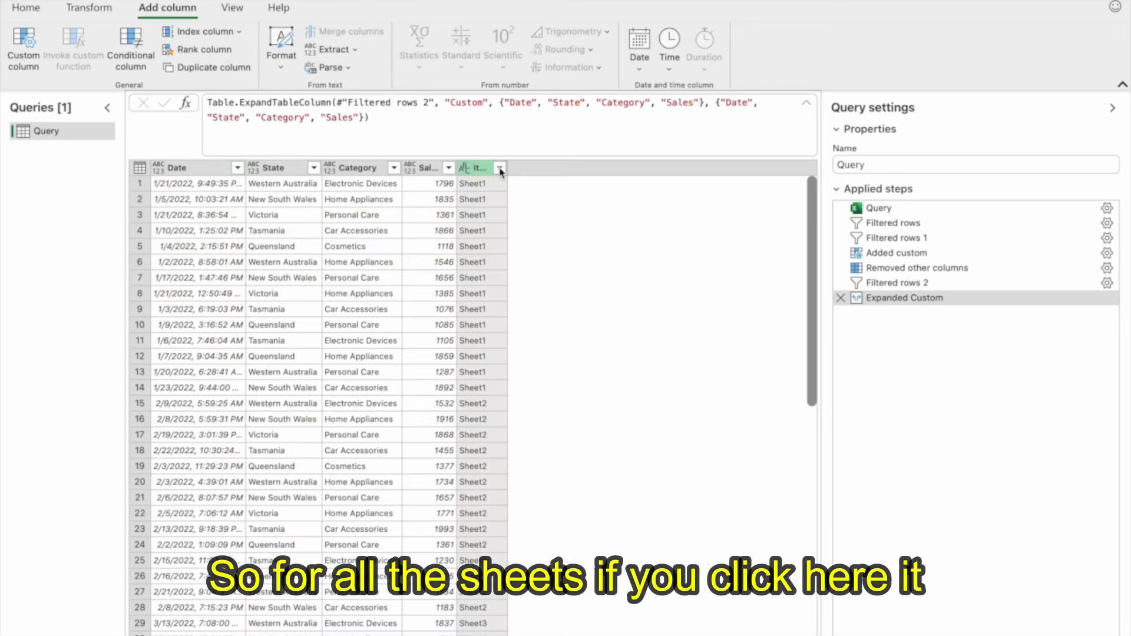
left_click(499, 169)
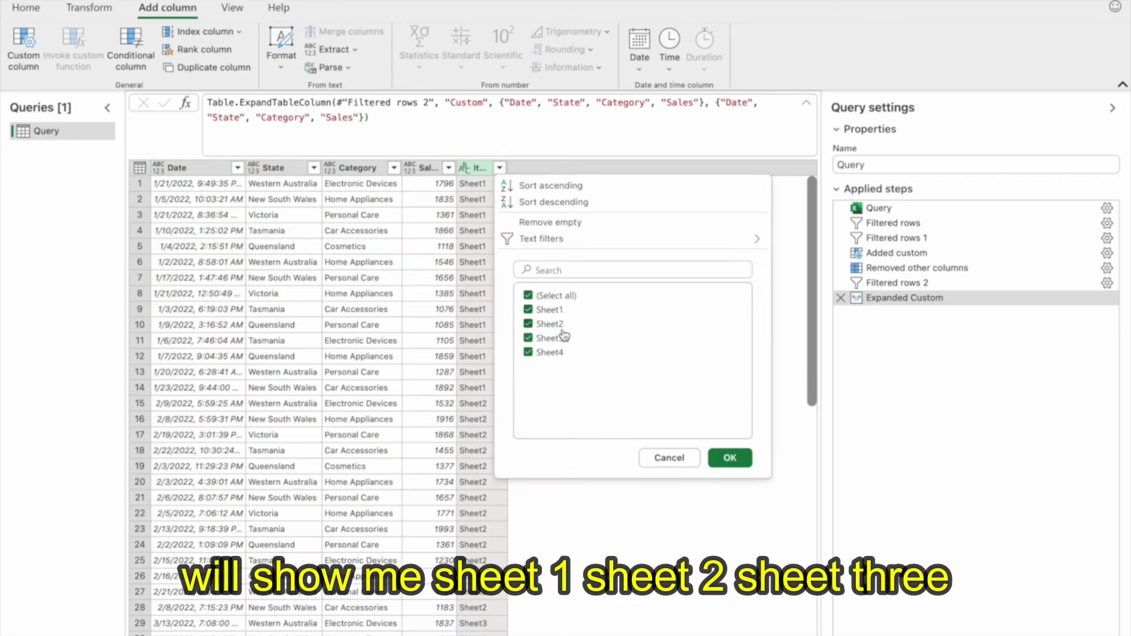
left_click(462, 261)
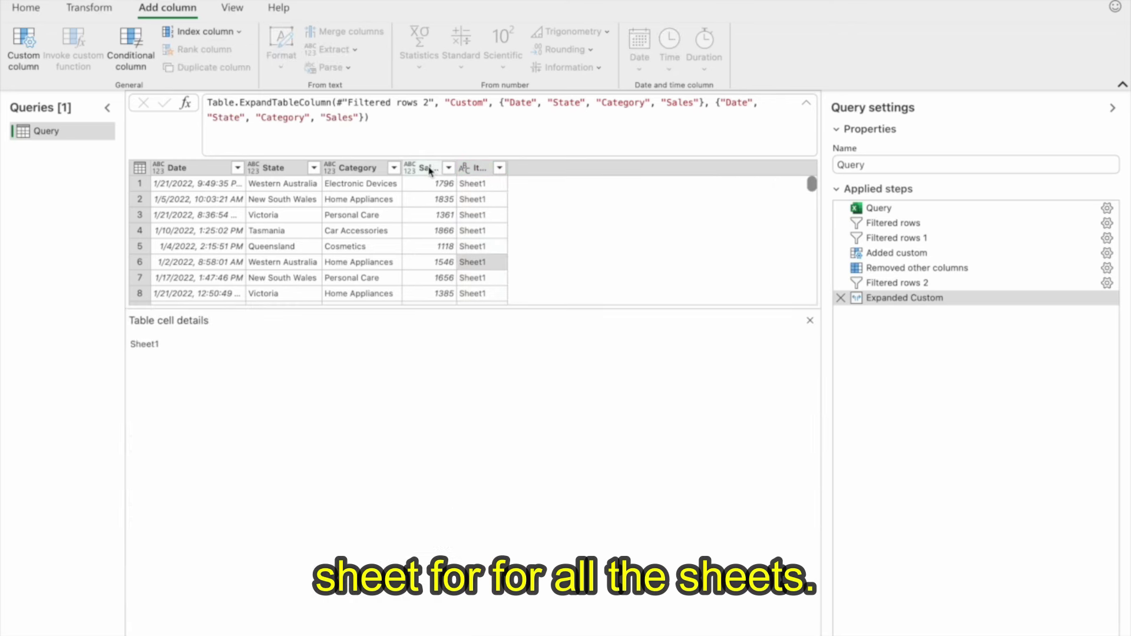
left_click(194, 169)
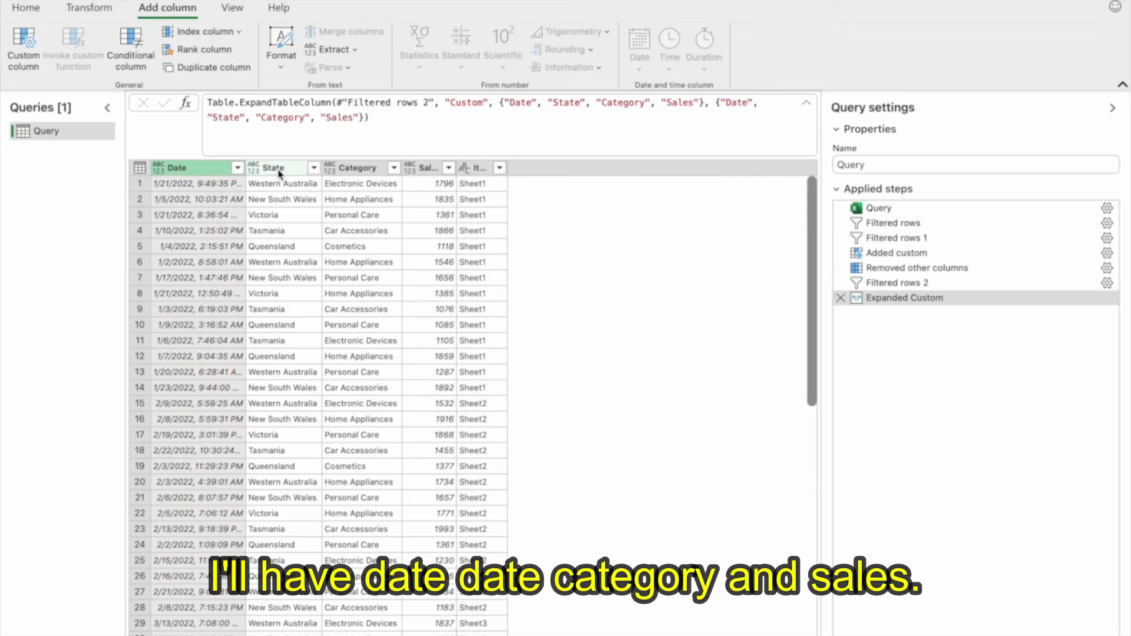
left_click(274, 169)
left_click(345, 171)
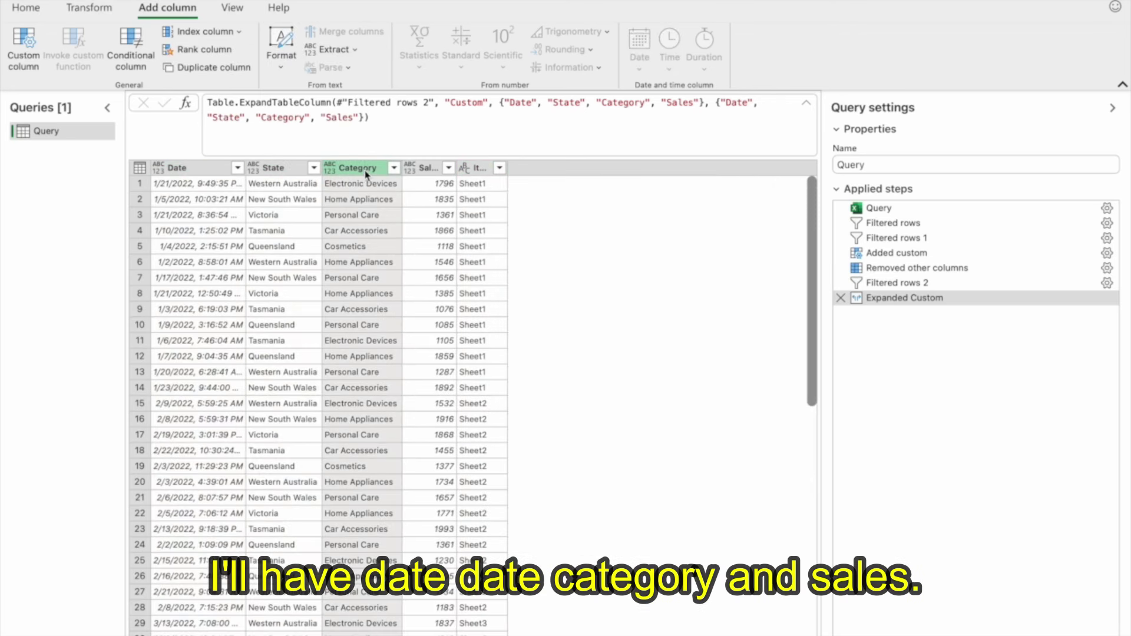
left_click(429, 171)
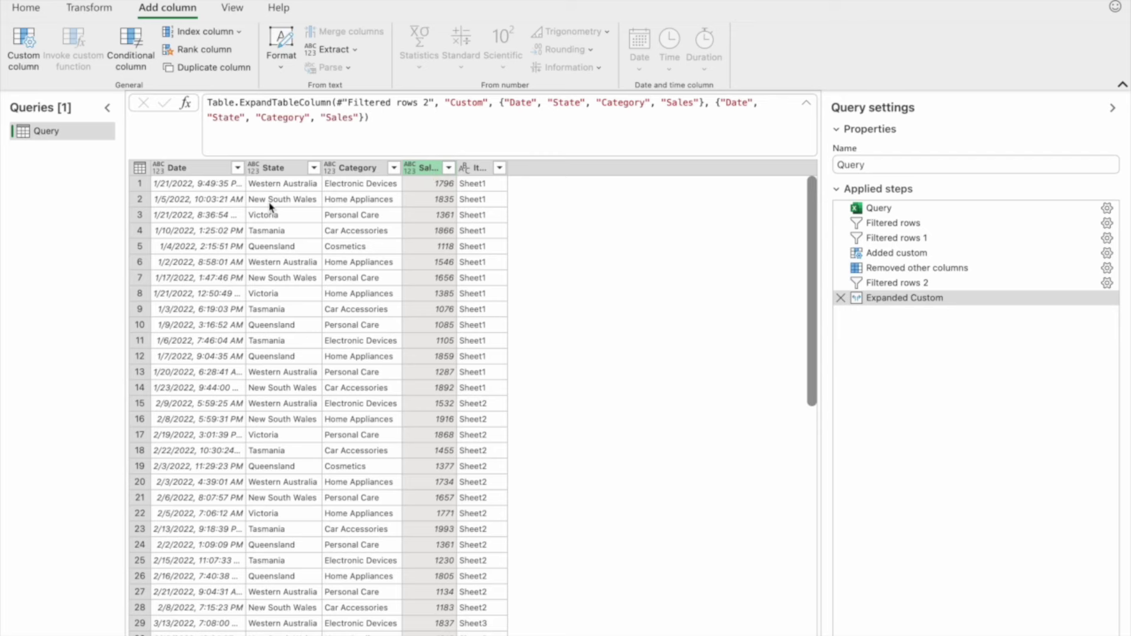
Close the query editor and load the combined query into the workbook.
left_click(26, 8)
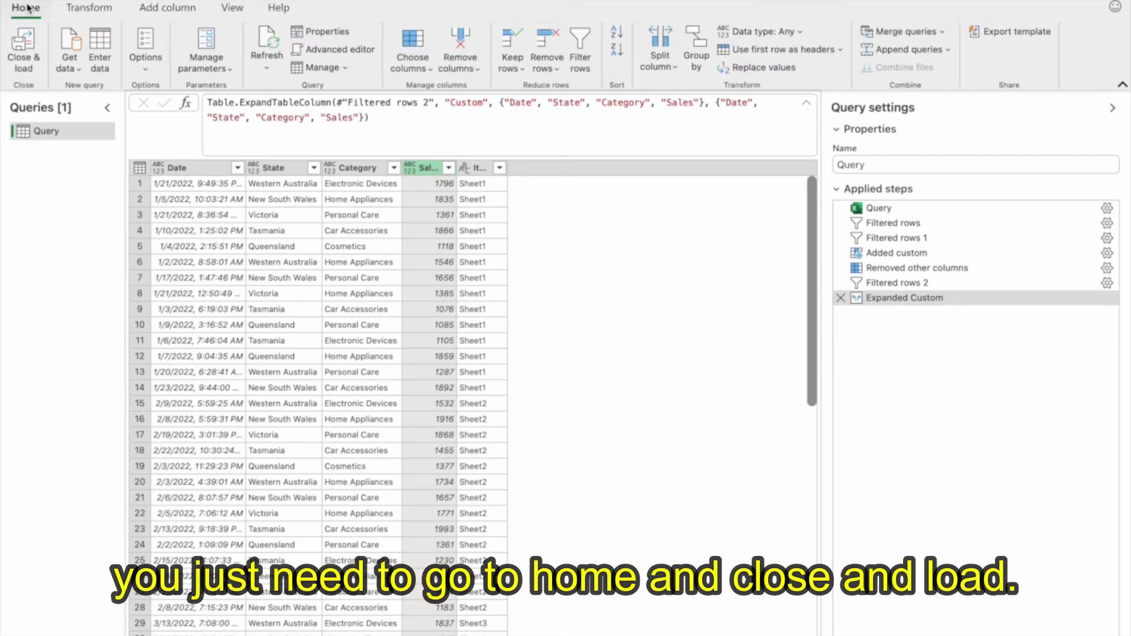
left_click(33, 54)
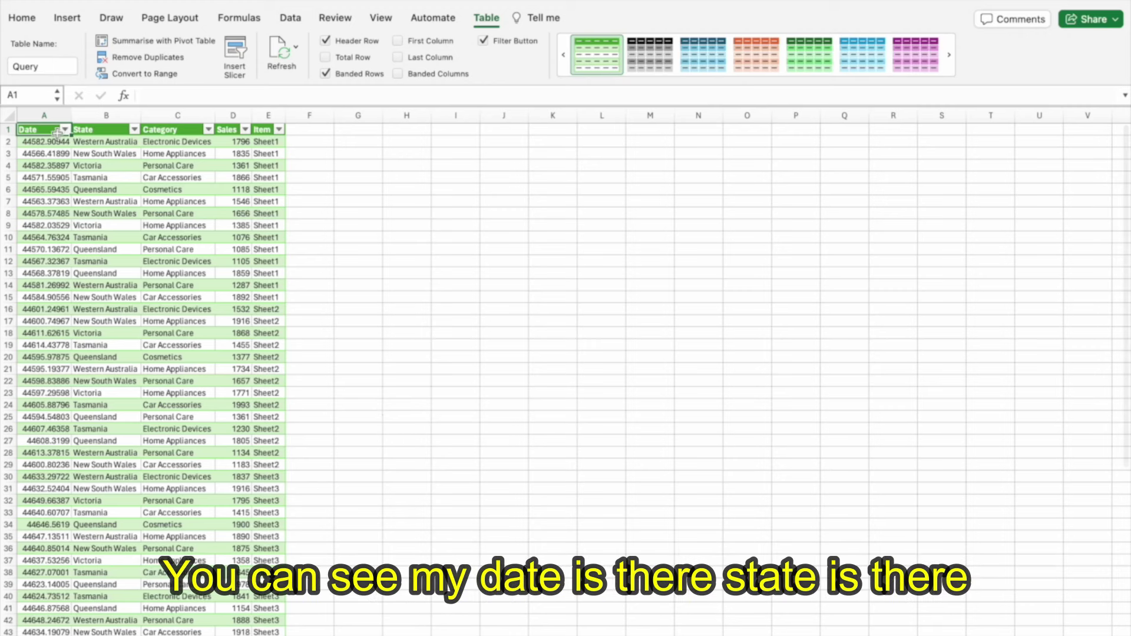
Review the Date, State, Category, Sales and Item columns of the loaded table and check which sheets the Item filter lists.
left_click(33, 114)
left_click(103, 114)
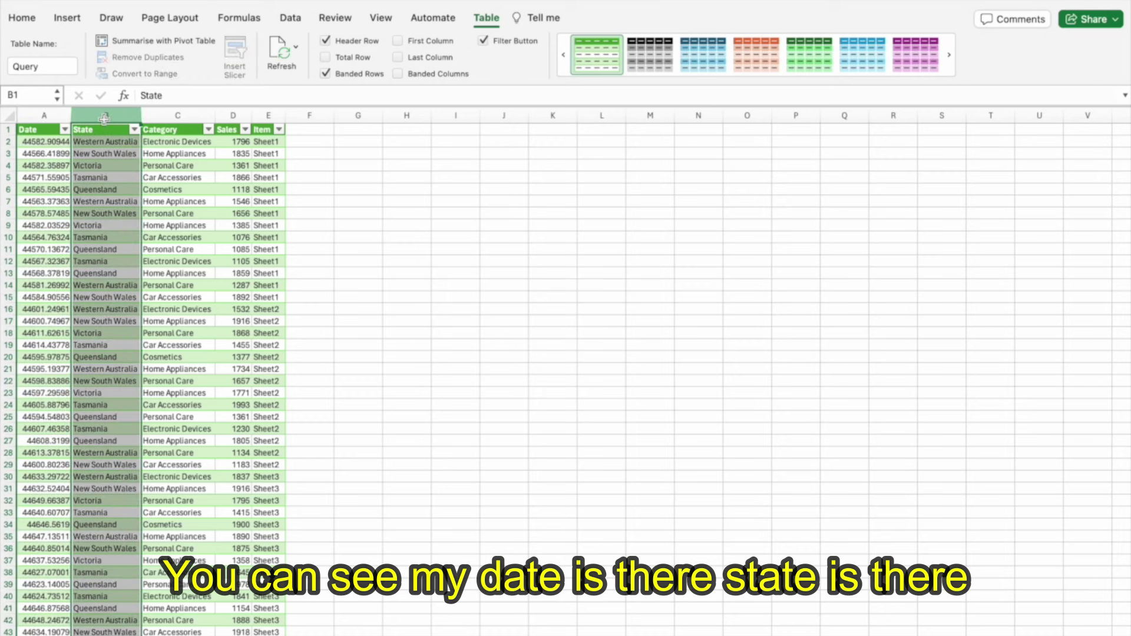
left_click(180, 114)
left_click(233, 115)
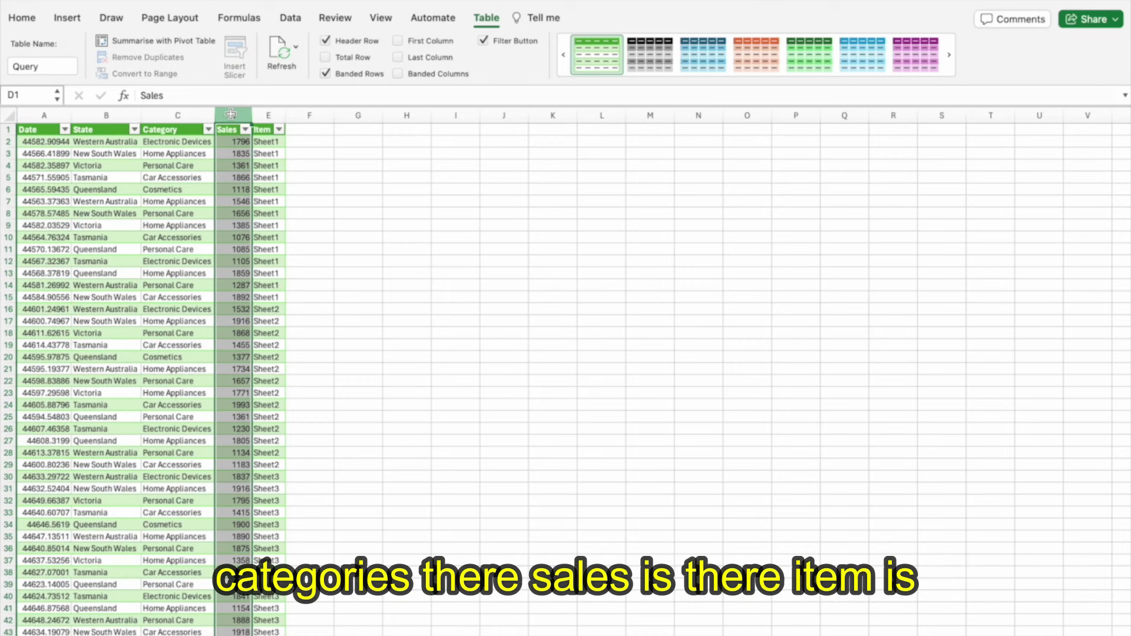
left_click(266, 115)
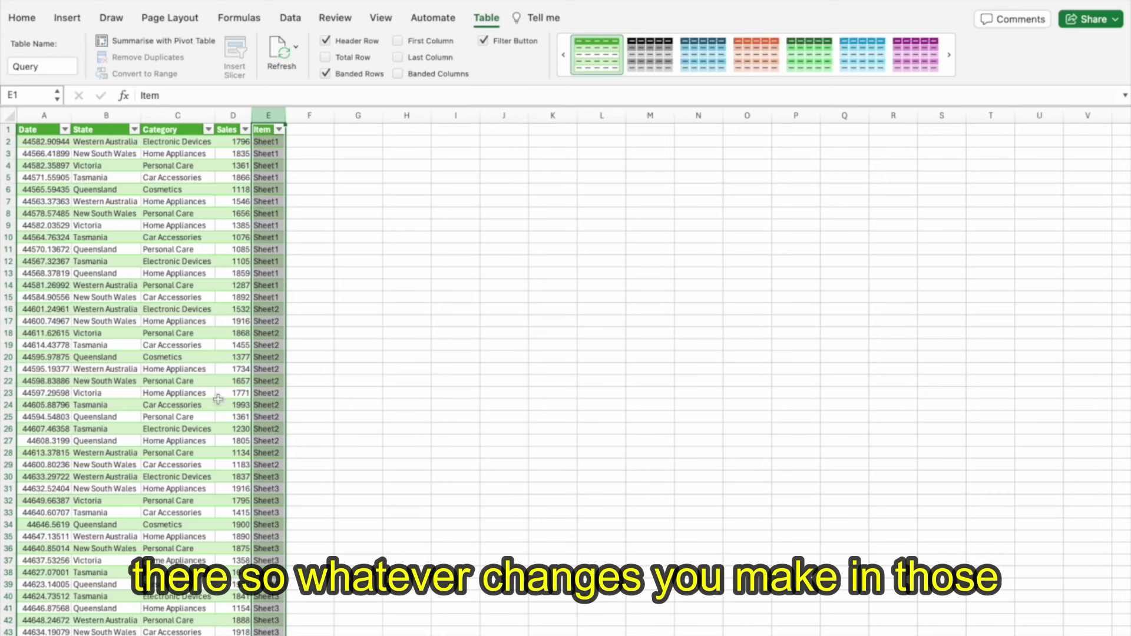
left_click(161, 222)
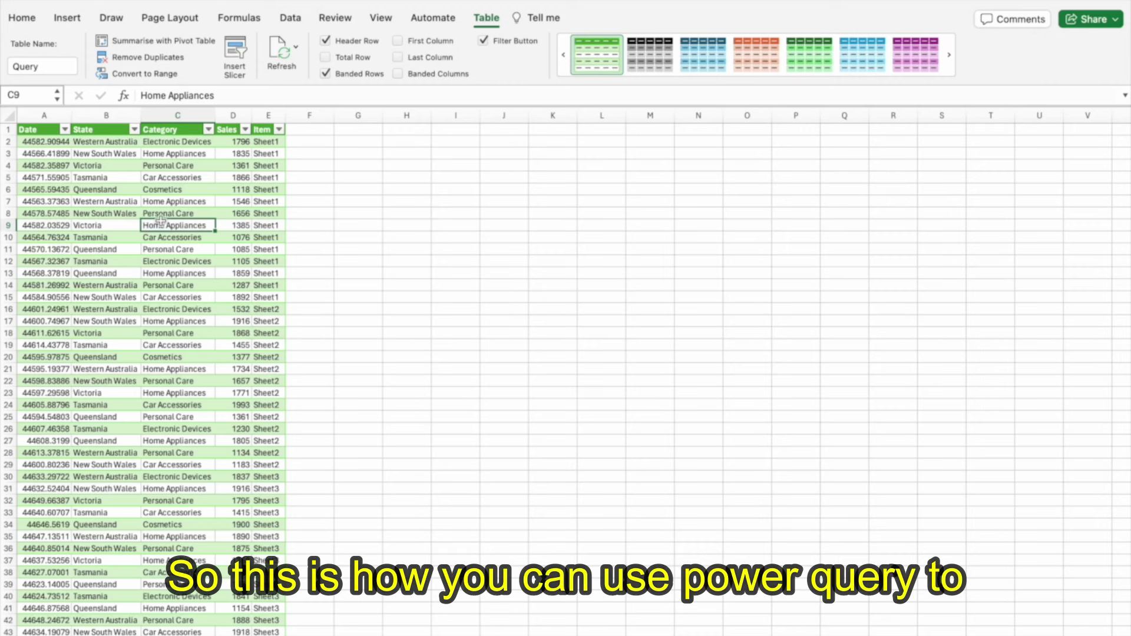
left_click(278, 130)
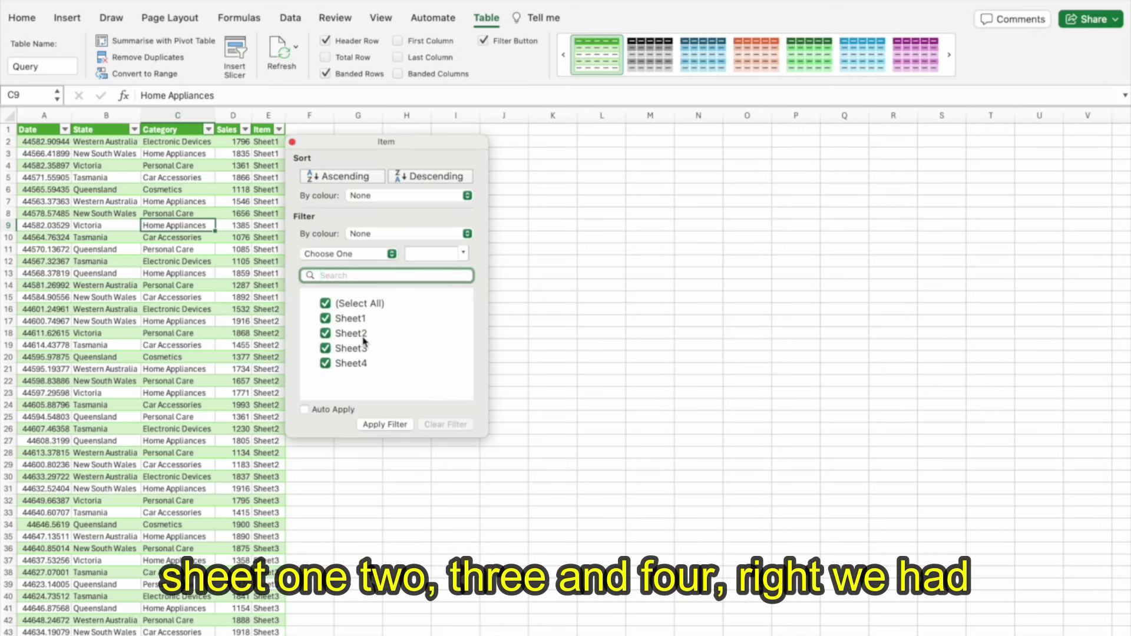
left_click(256, 240)
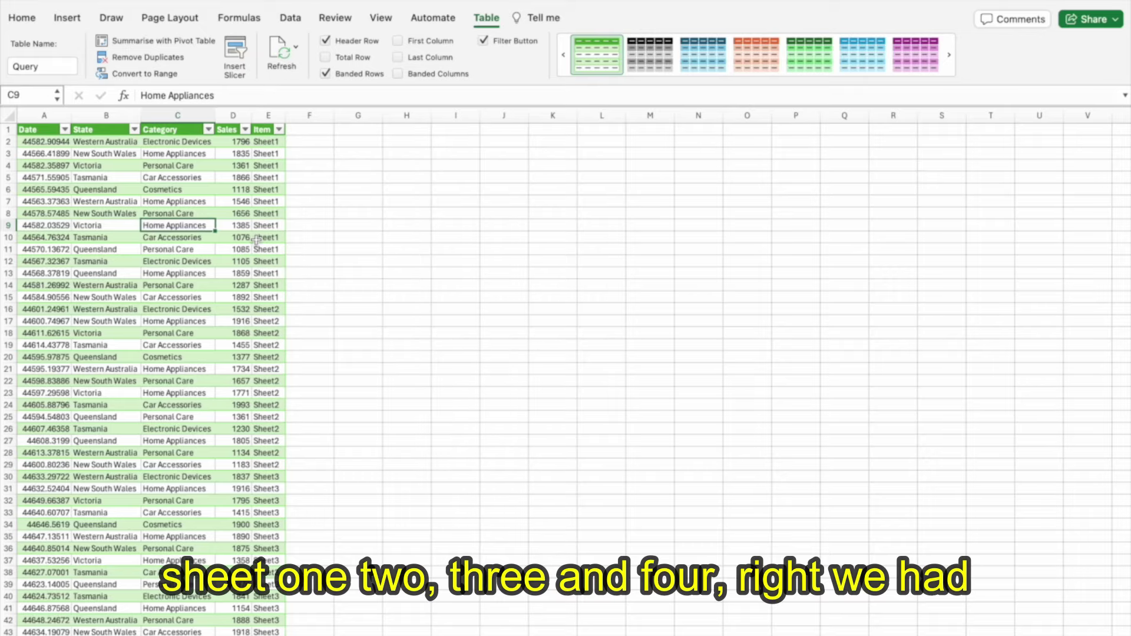